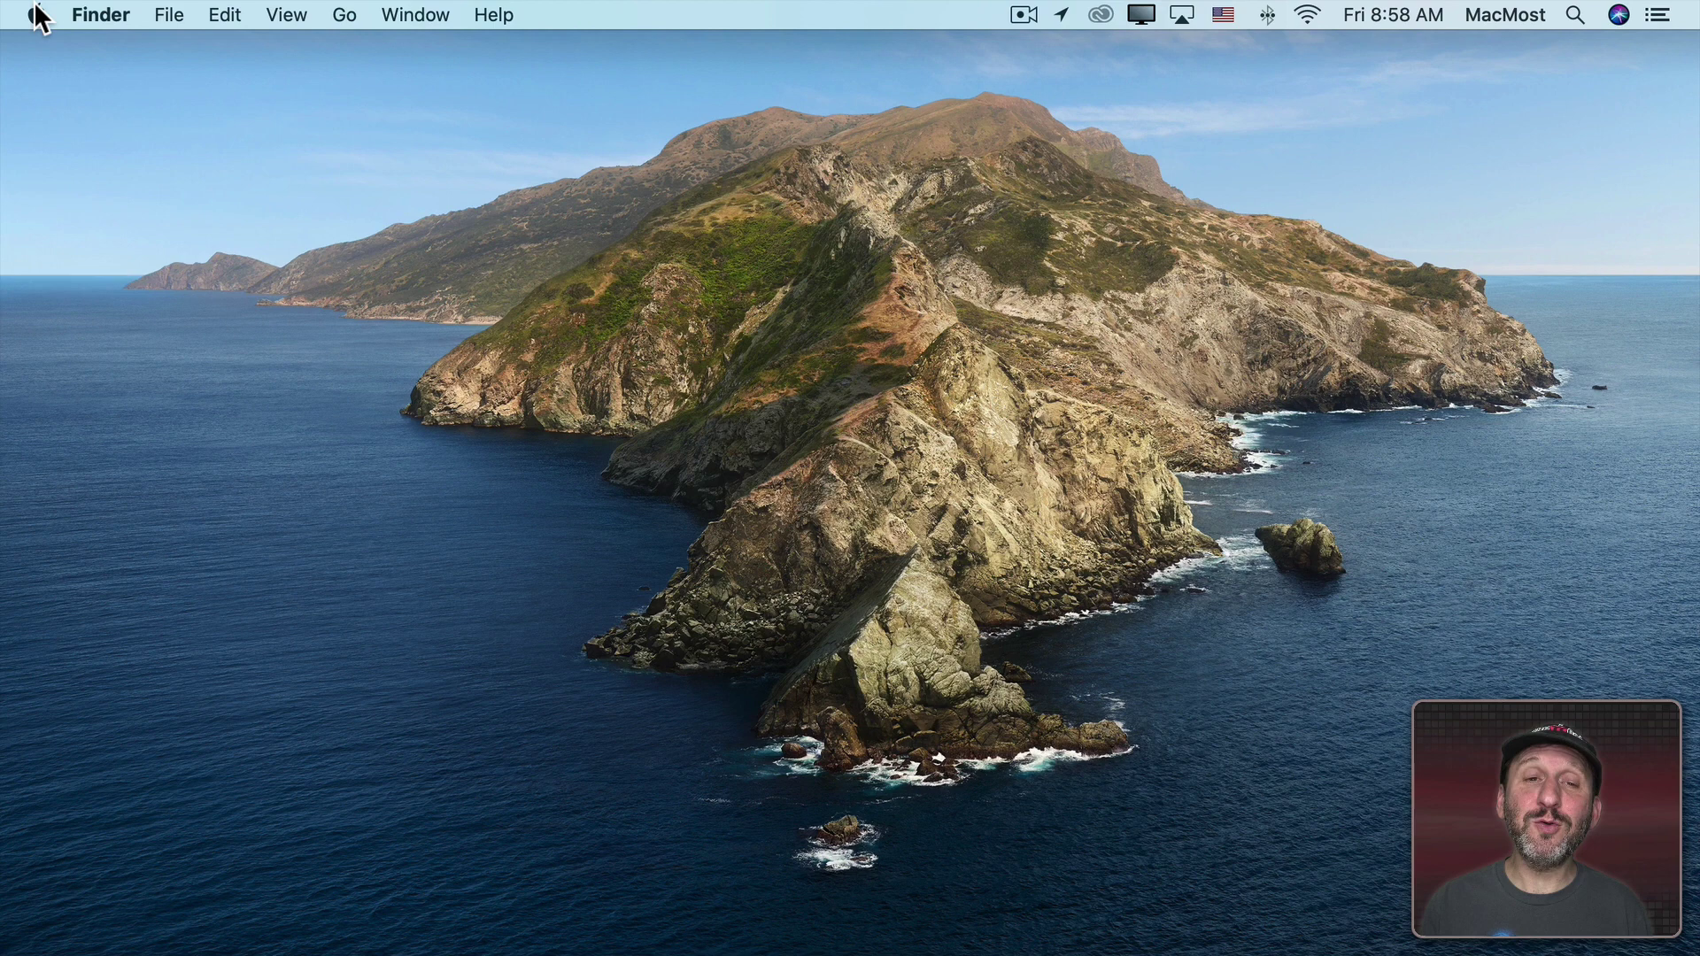
Step: Set the desktop picture to the Solar Gradients dynamic wallpaper, then quit System Preferences
click(37, 13)
click(57, 80)
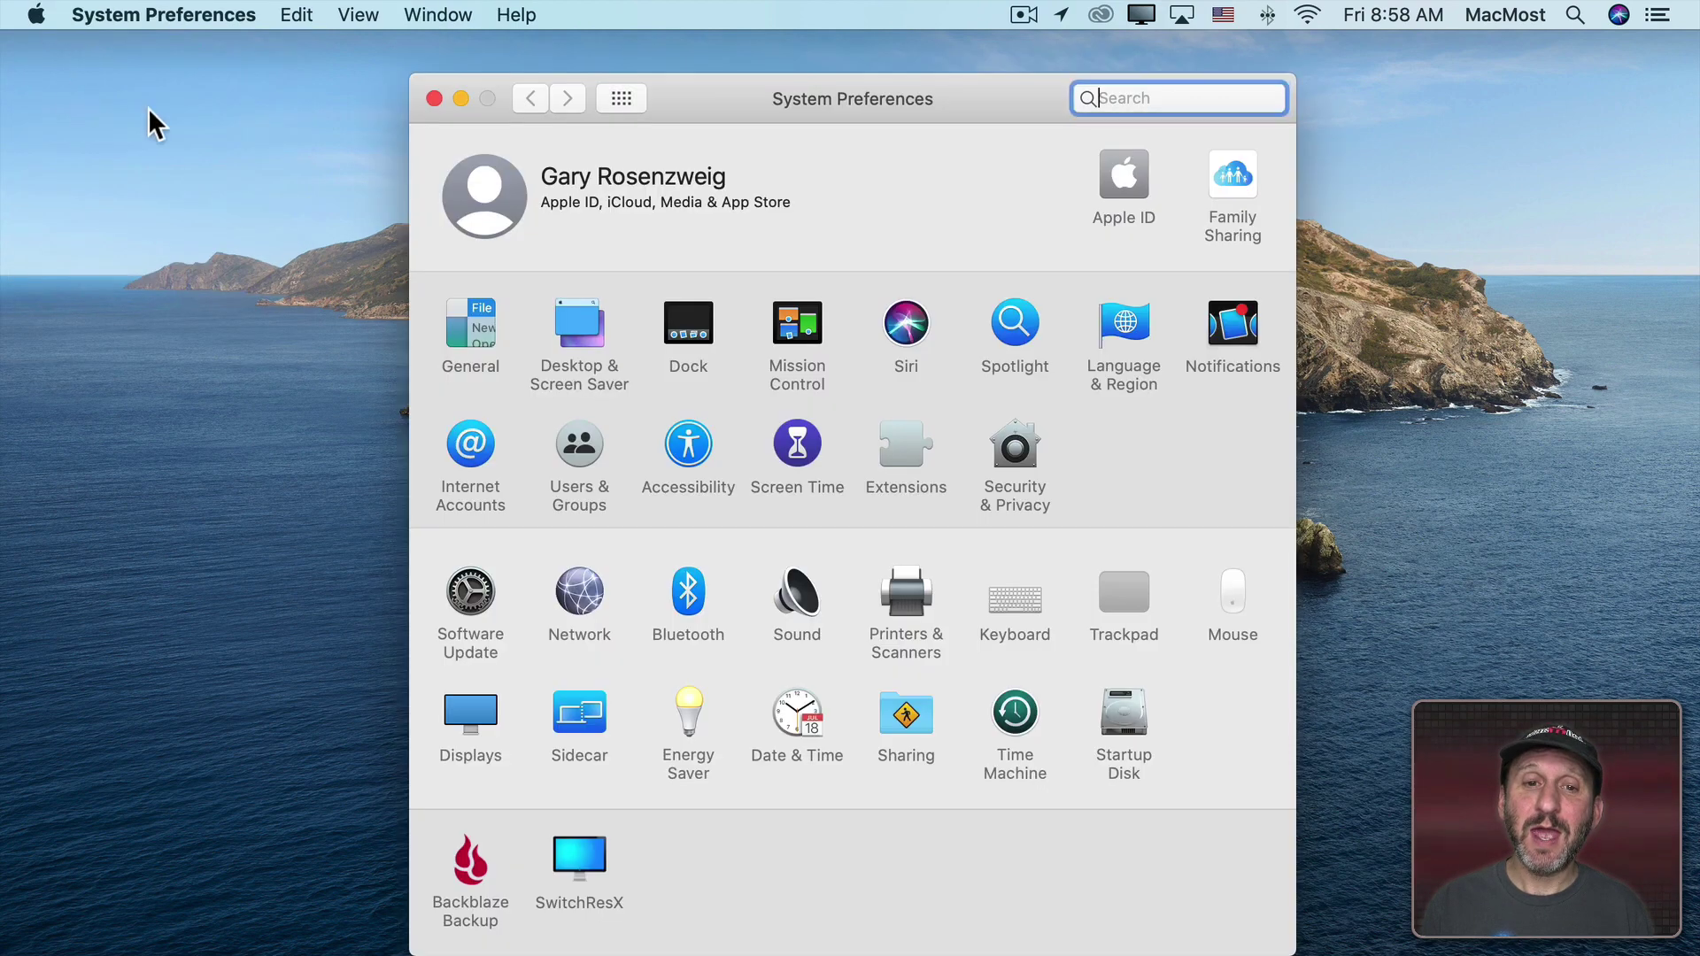
click(550, 327)
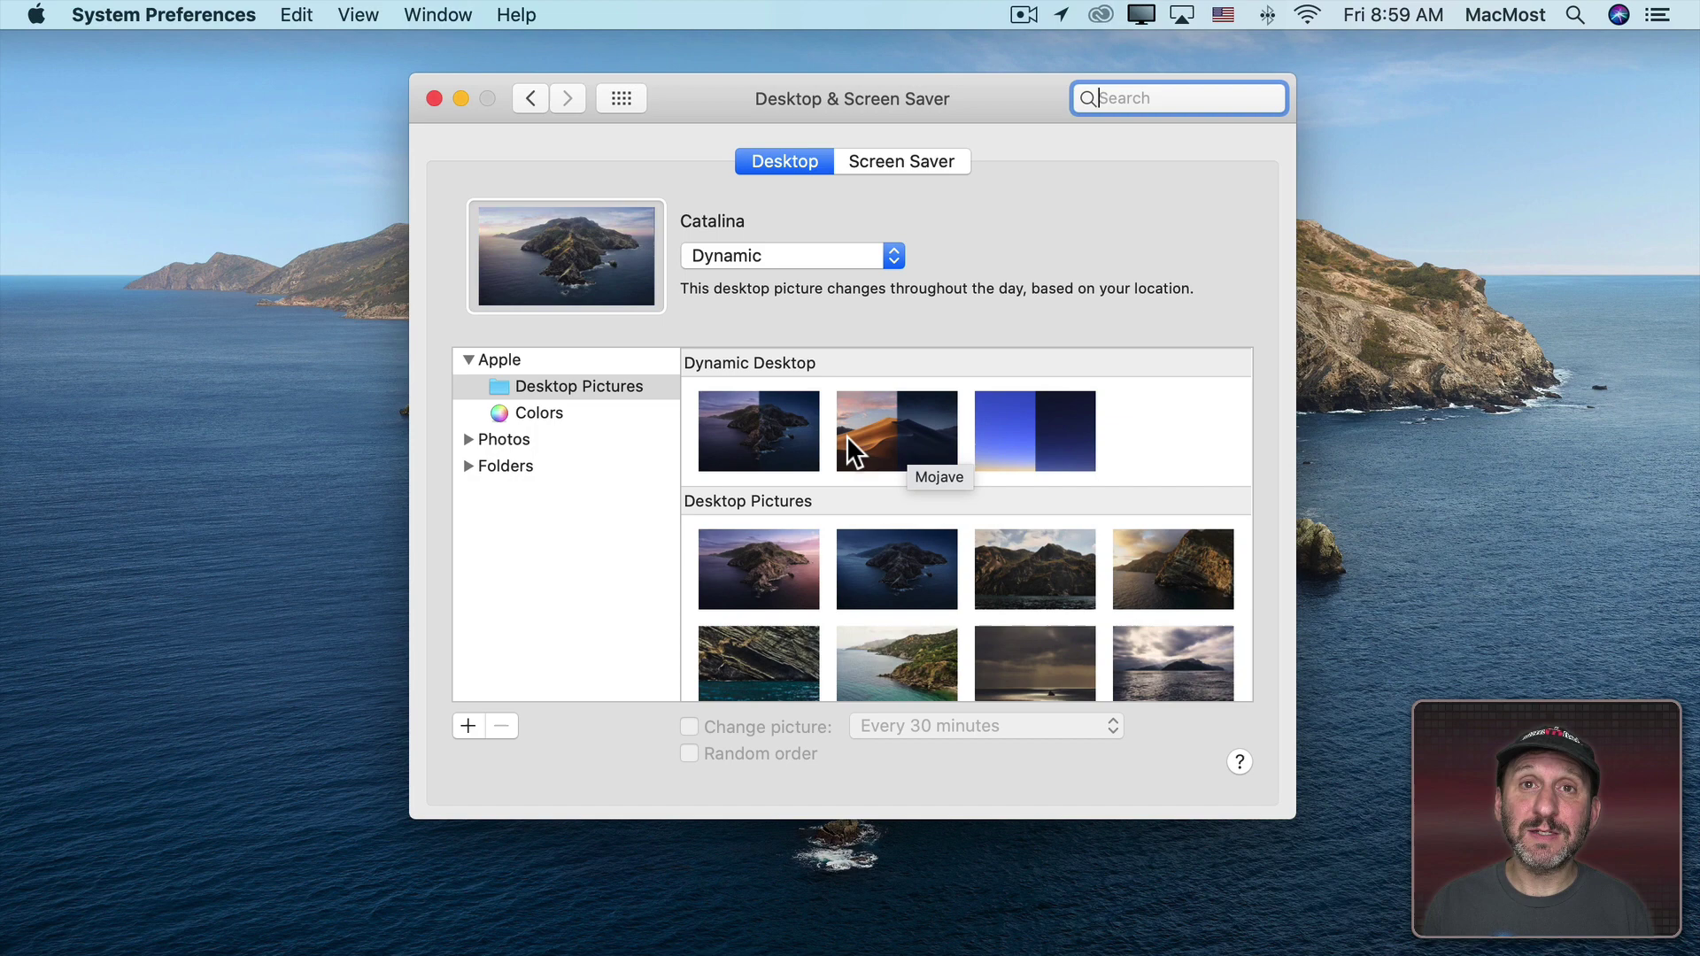
click(1008, 434)
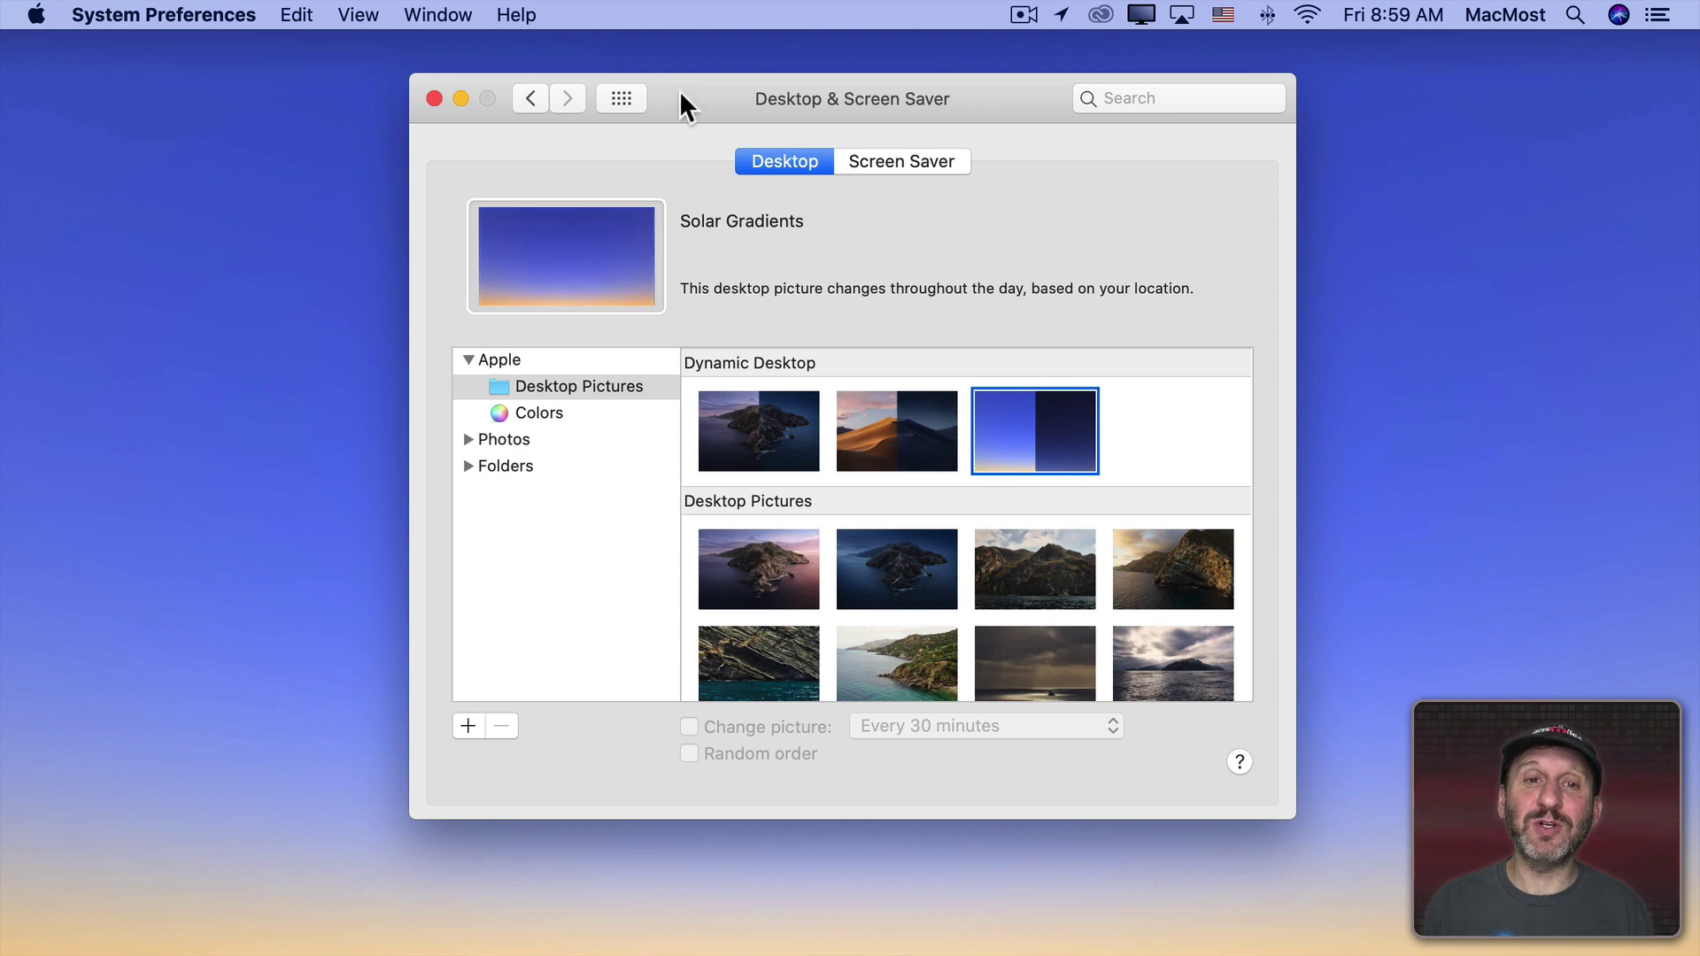
key(super+q)
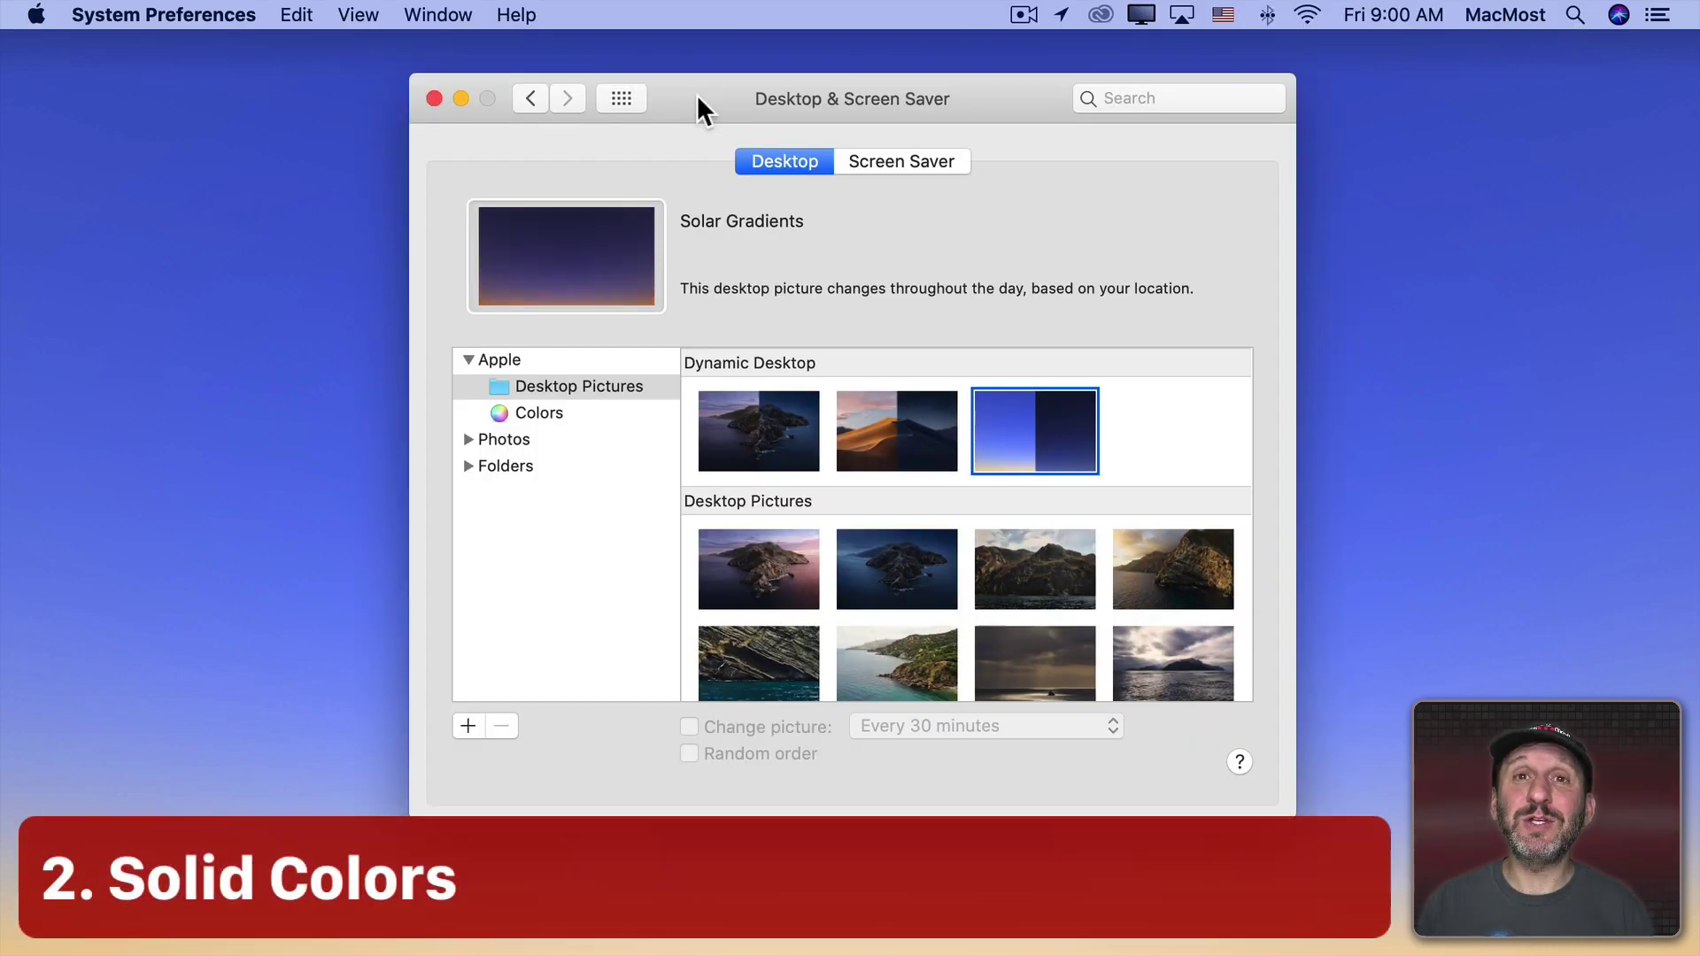
Step: Choose the solid Black colour for the desktop and look at the Change picture interval options
click(526, 414)
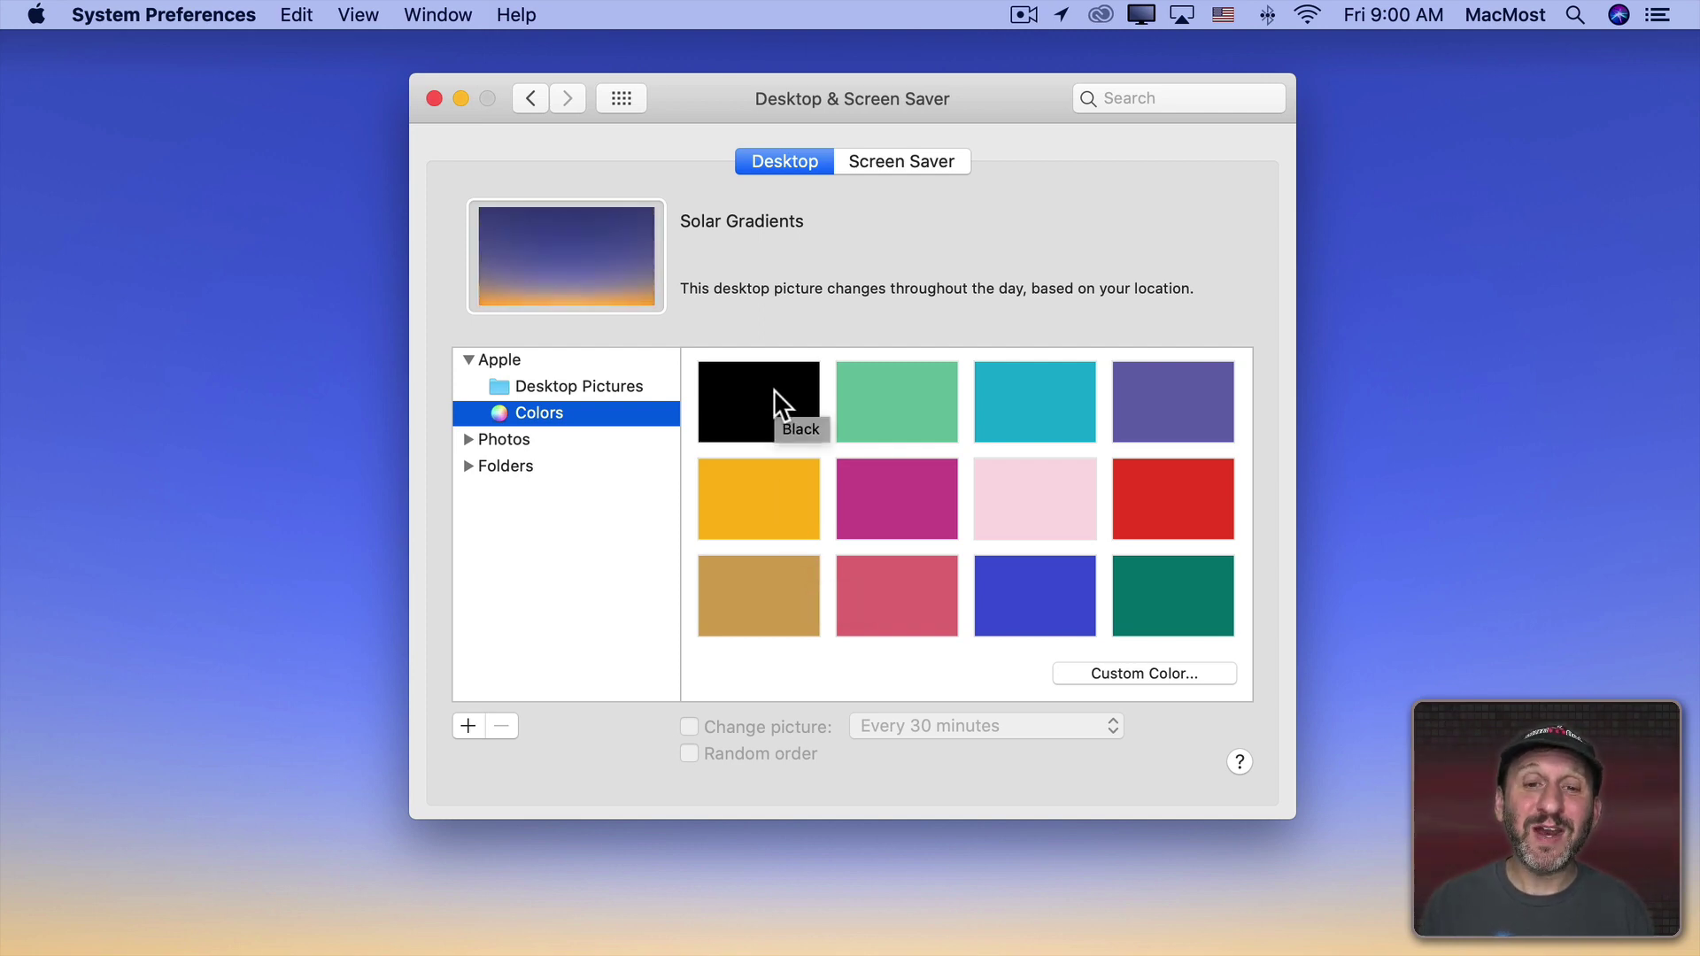
click(743, 409)
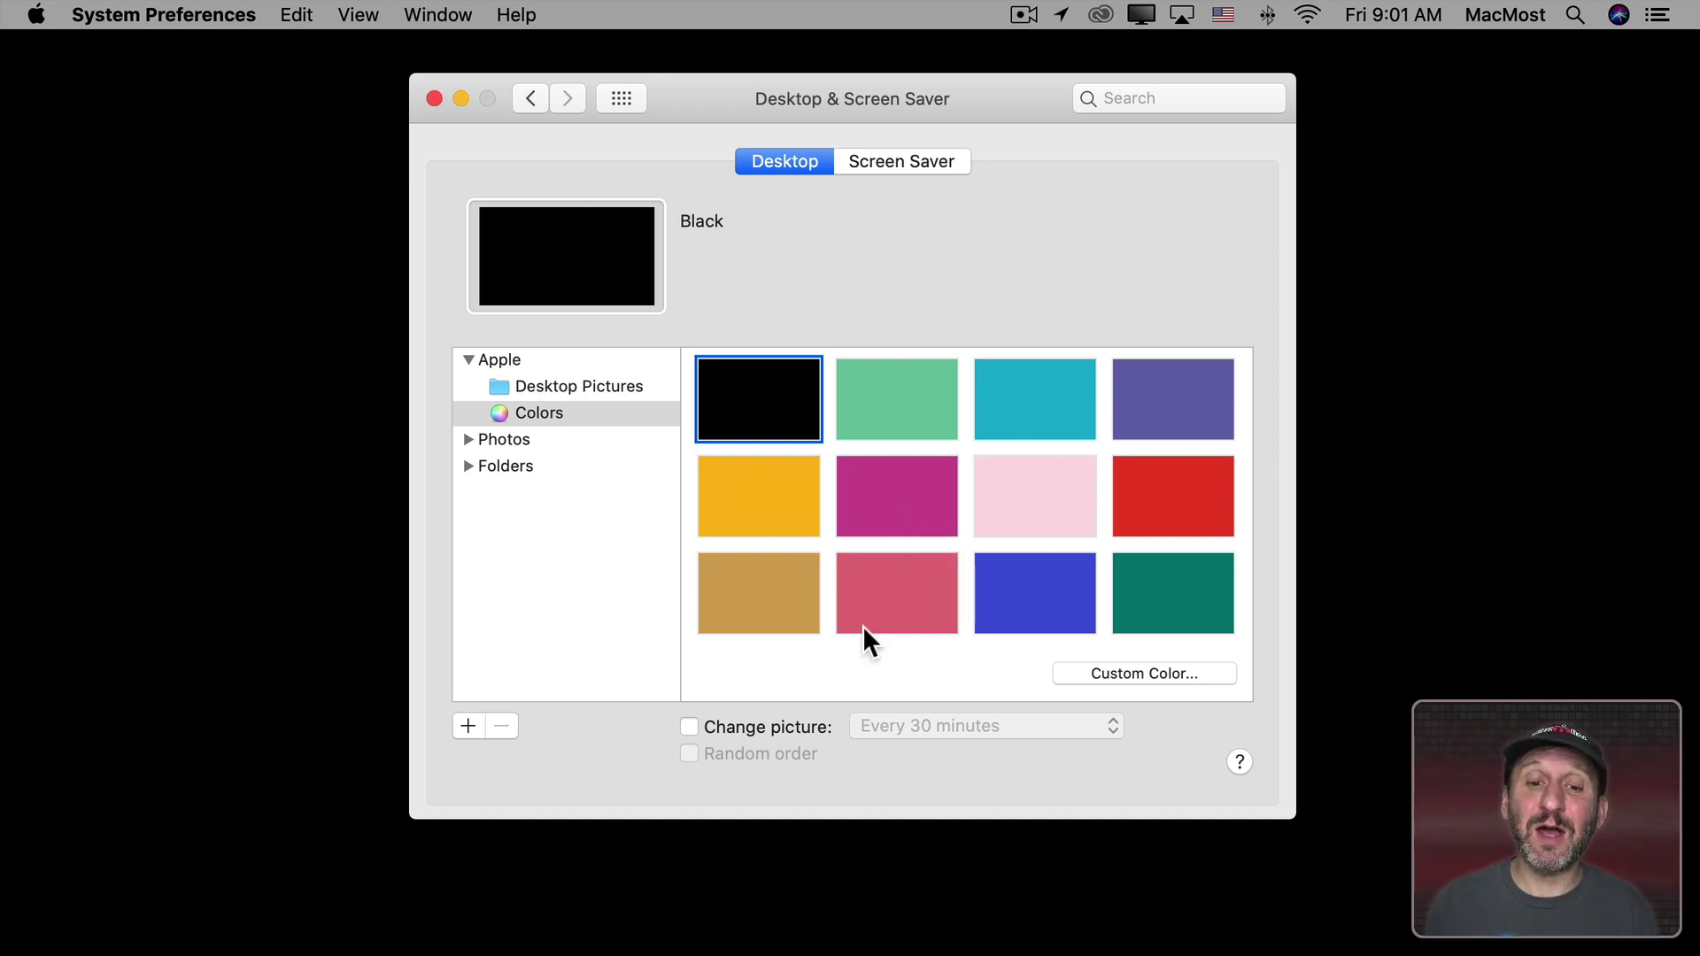
click(691, 730)
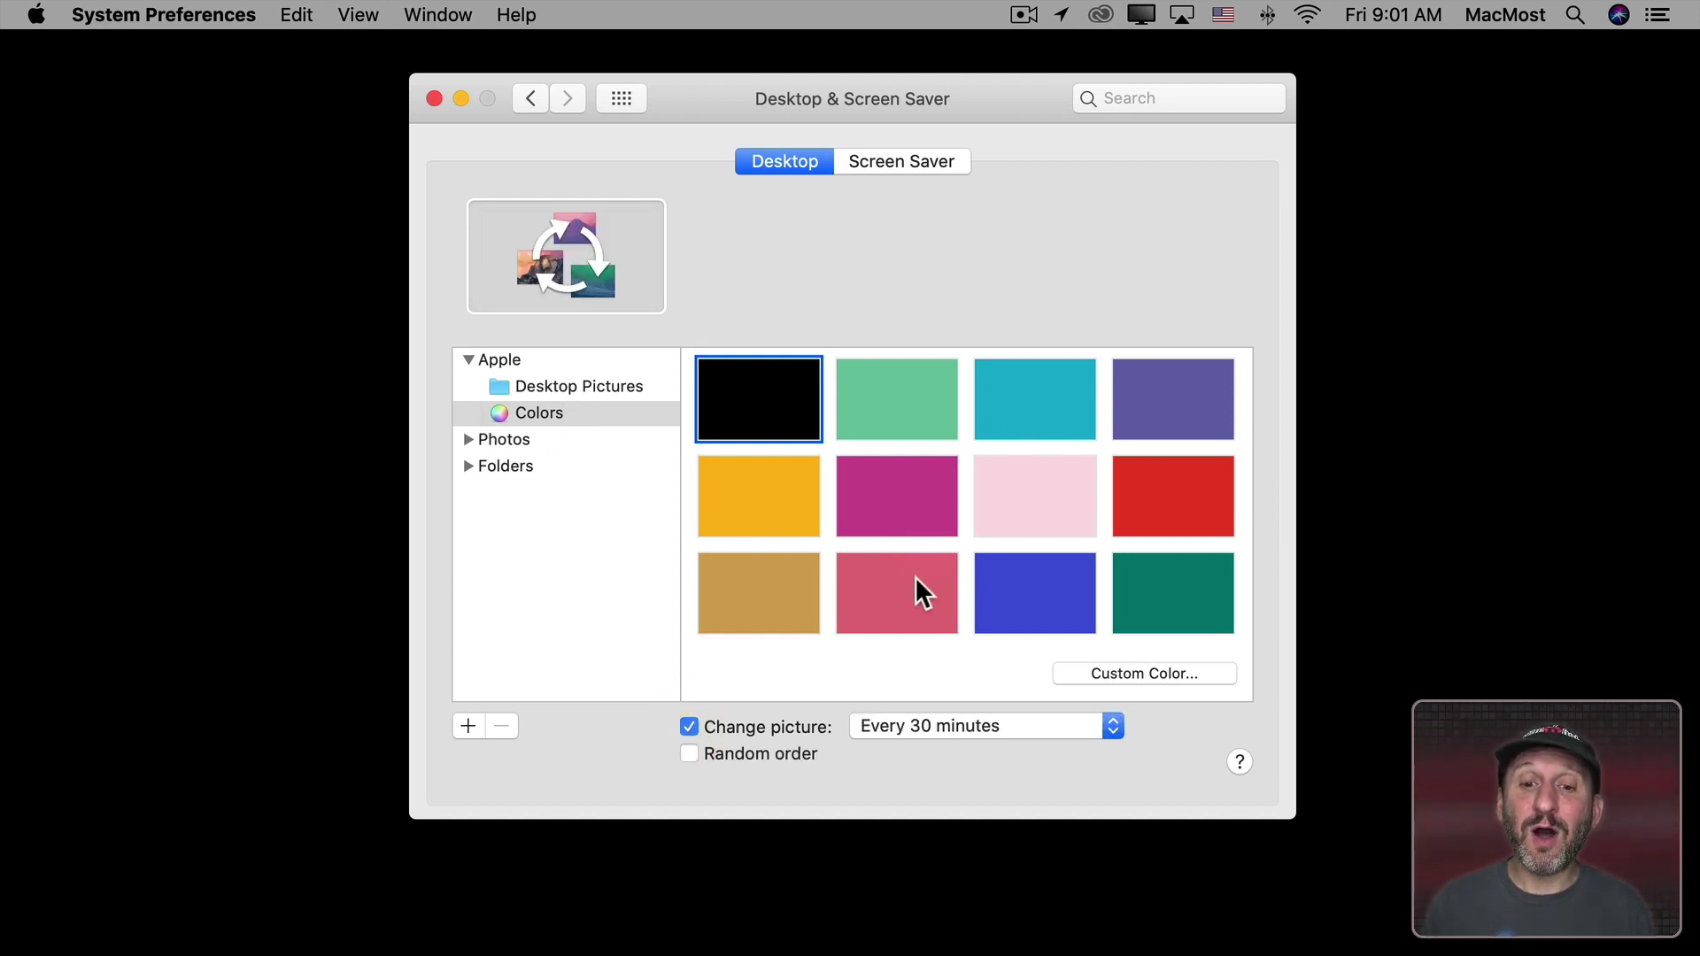
click(929, 730)
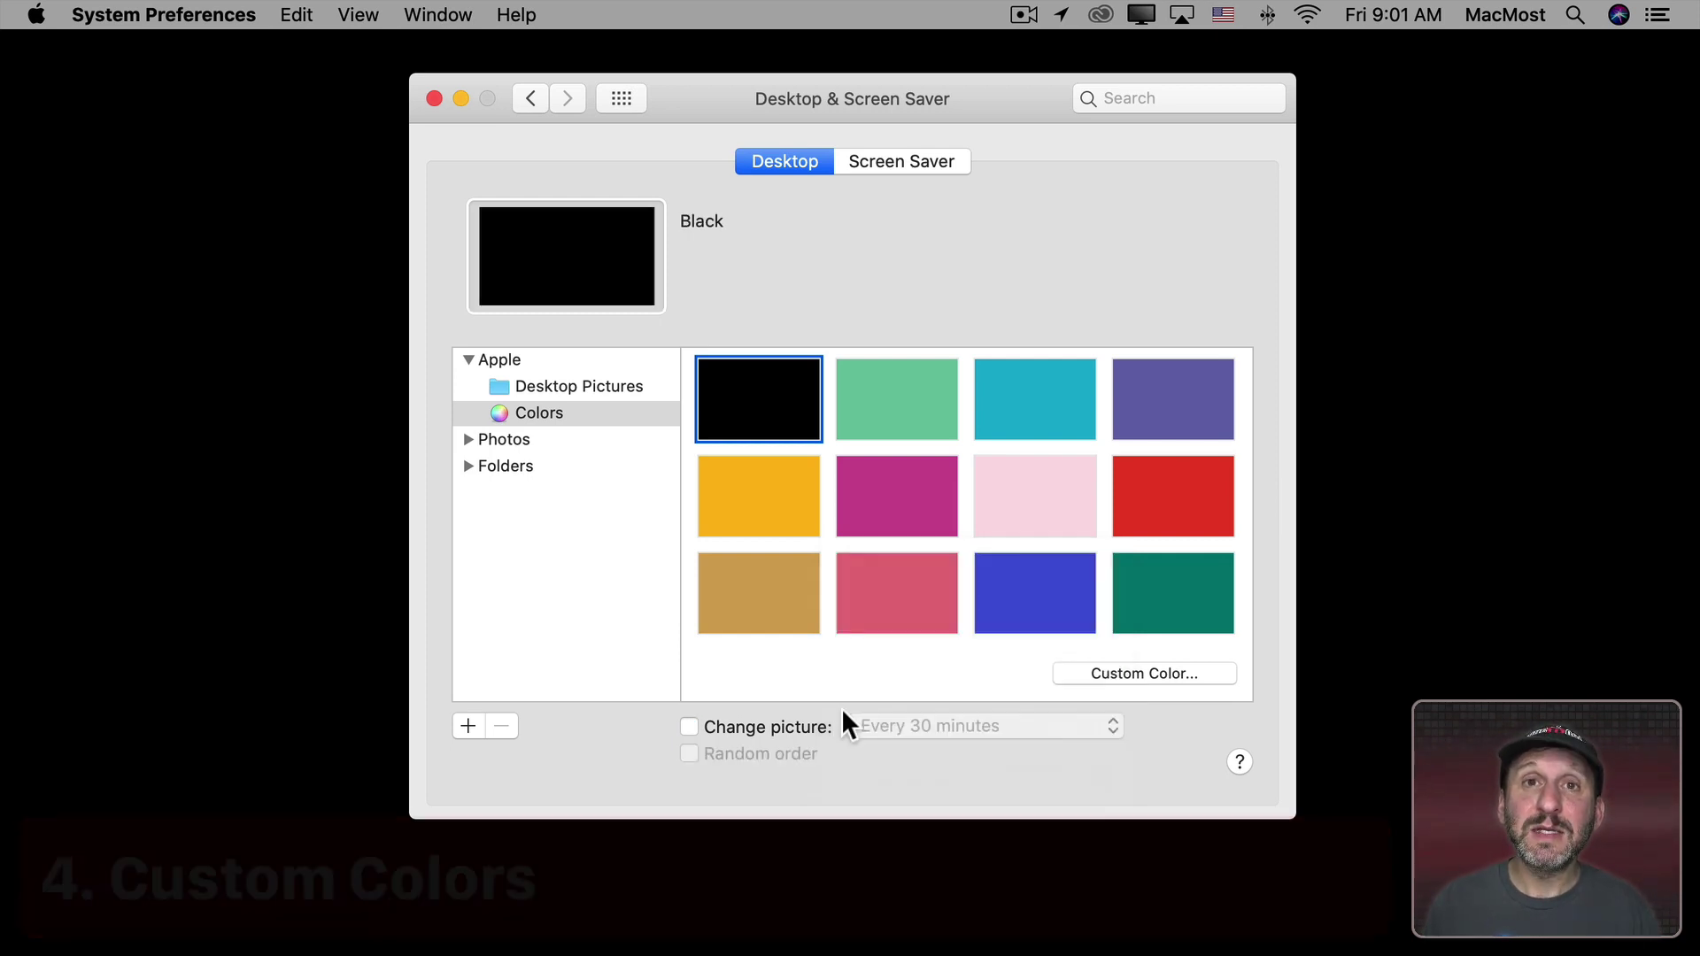
click(1126, 678)
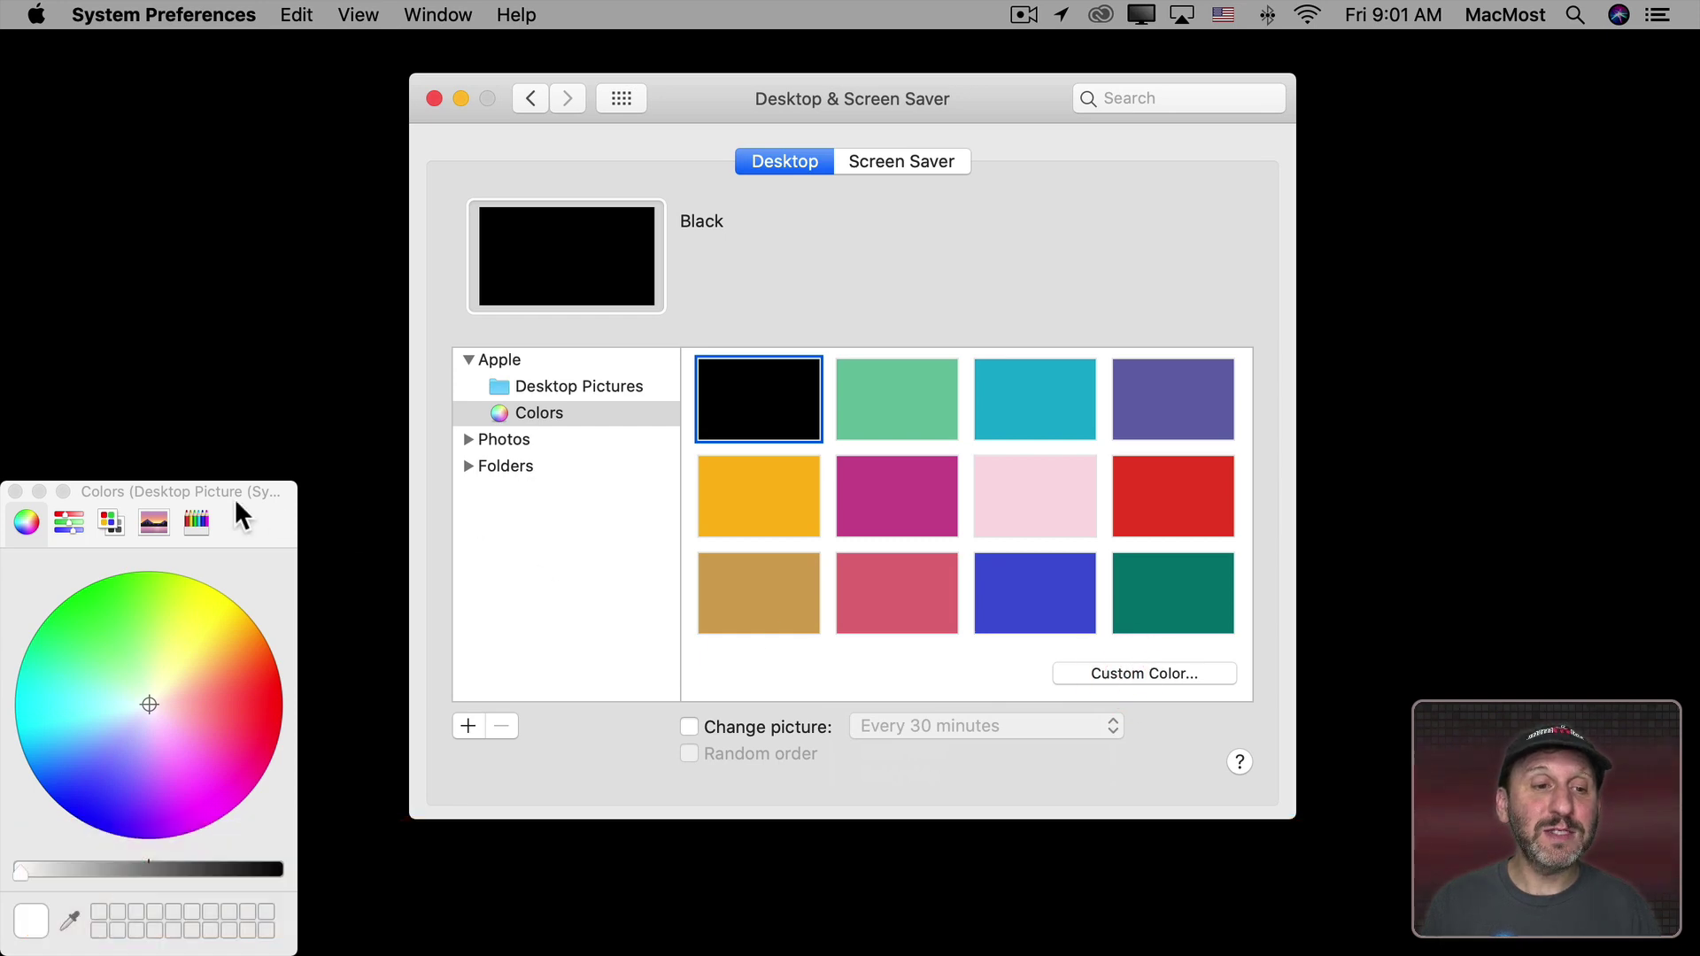
drag(342, 513, 309, 300)
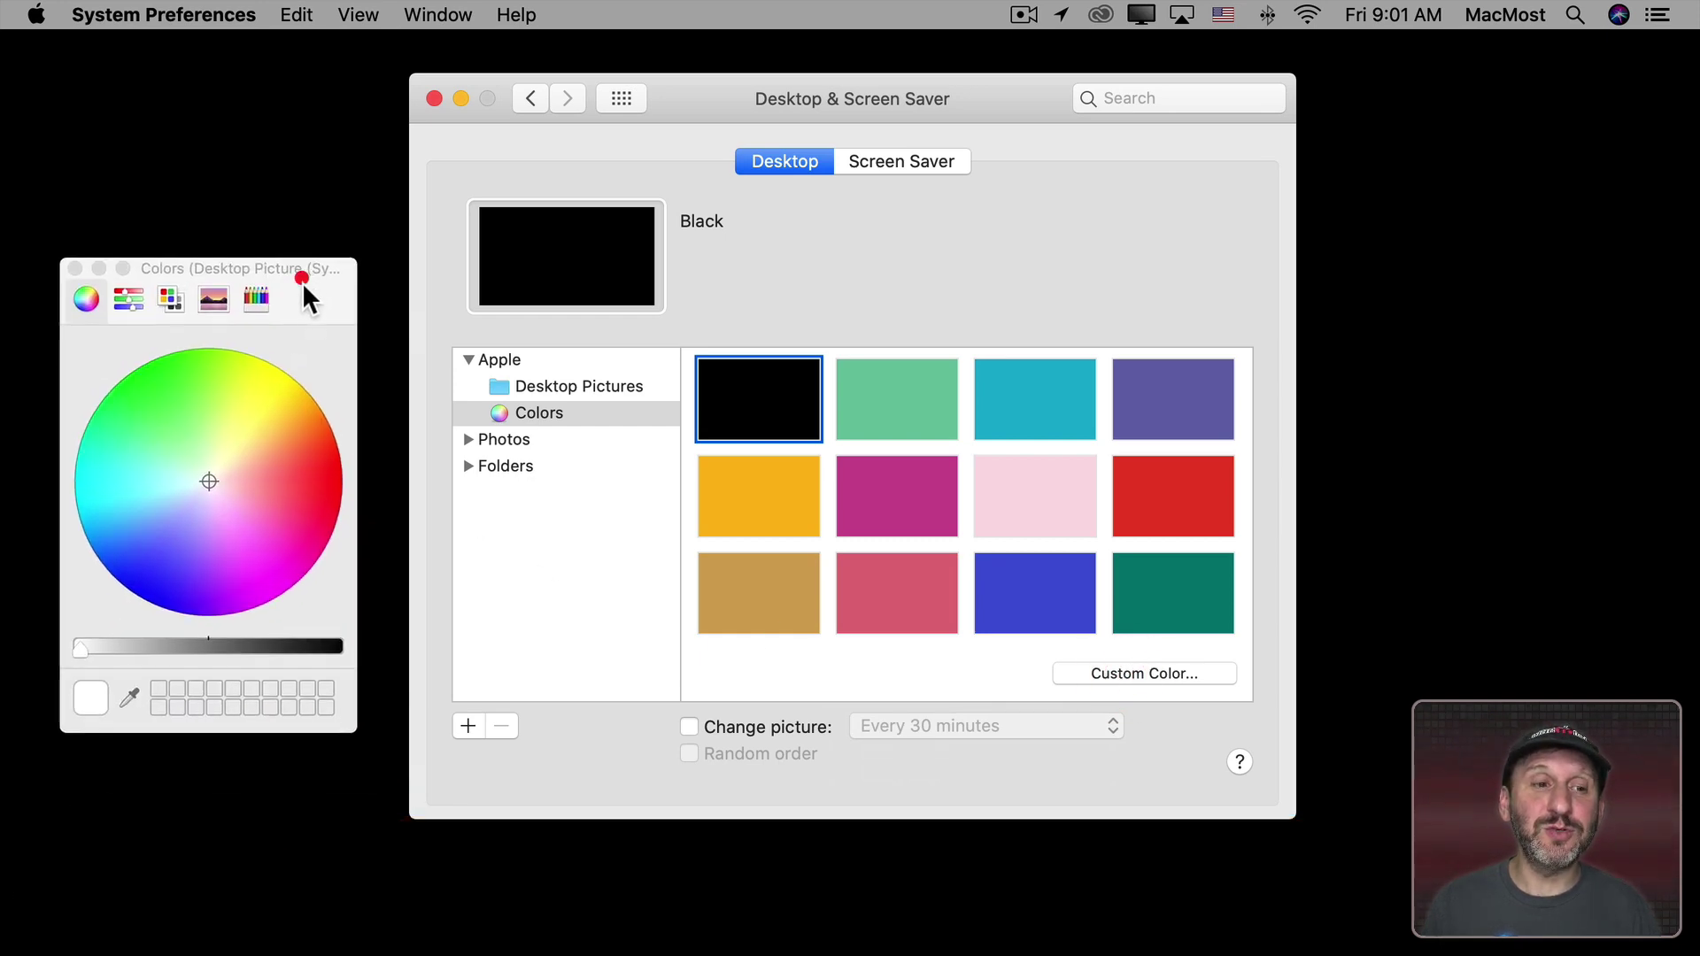
click(133, 303)
click(171, 301)
click(213, 300)
click(256, 299)
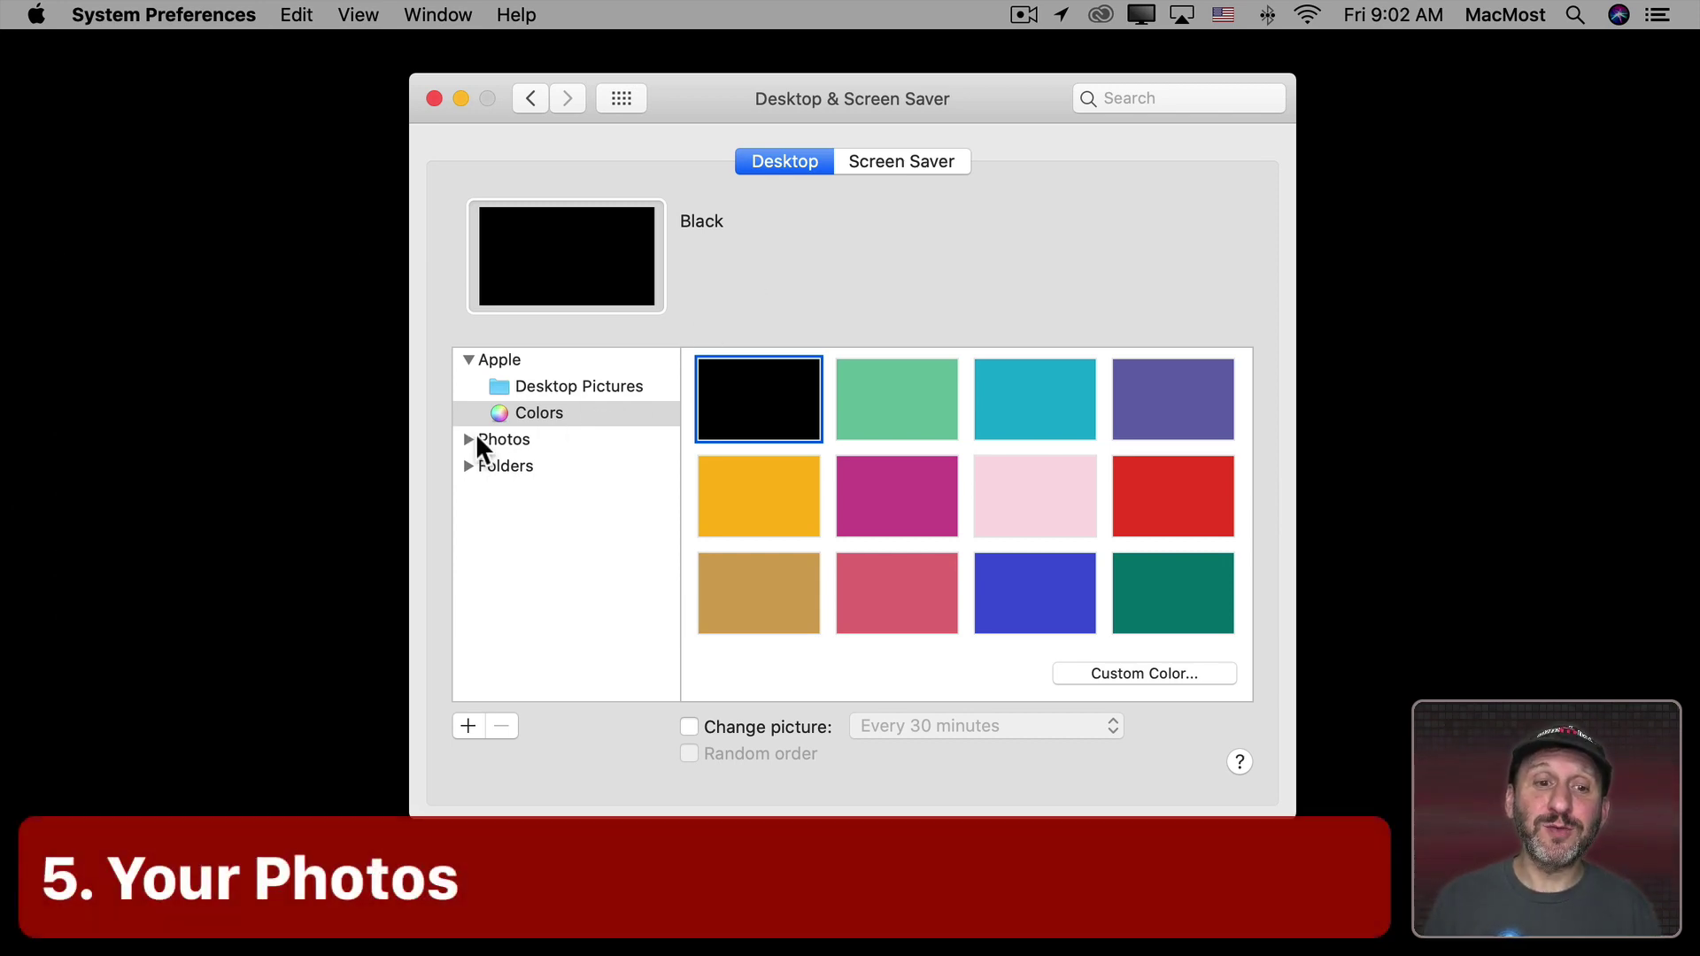
Step: Set the desktop to the dog-on-grass photo from Photos Albums, then list the individual albums
click(467, 437)
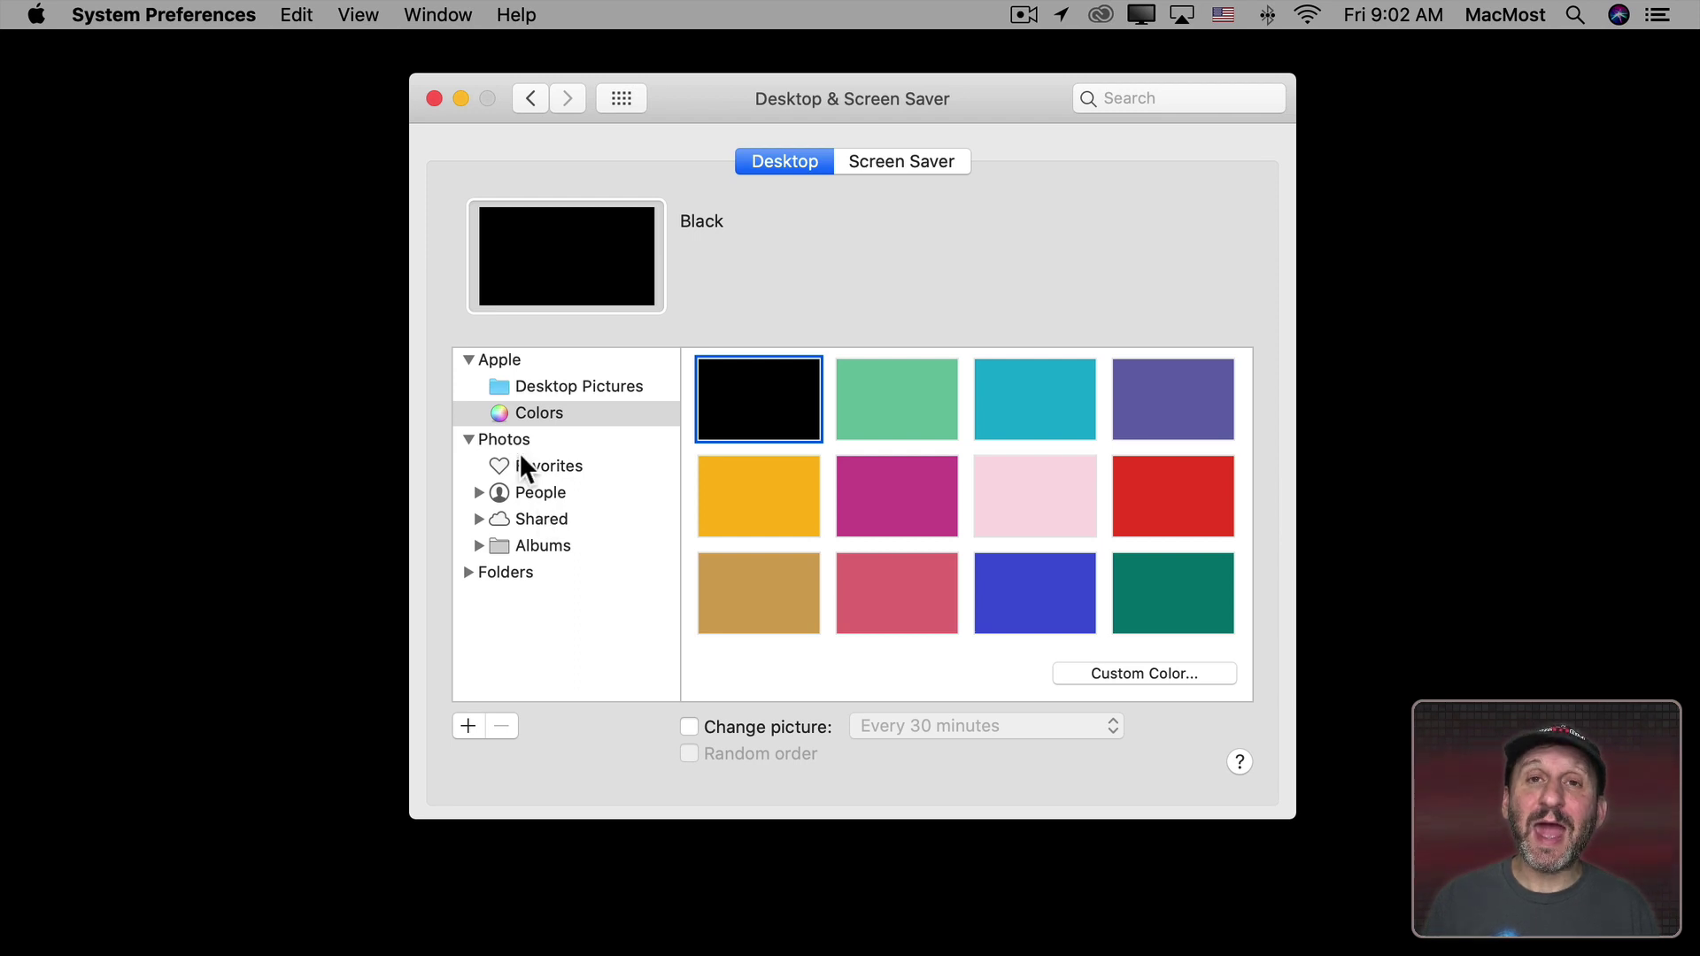
click(530, 543)
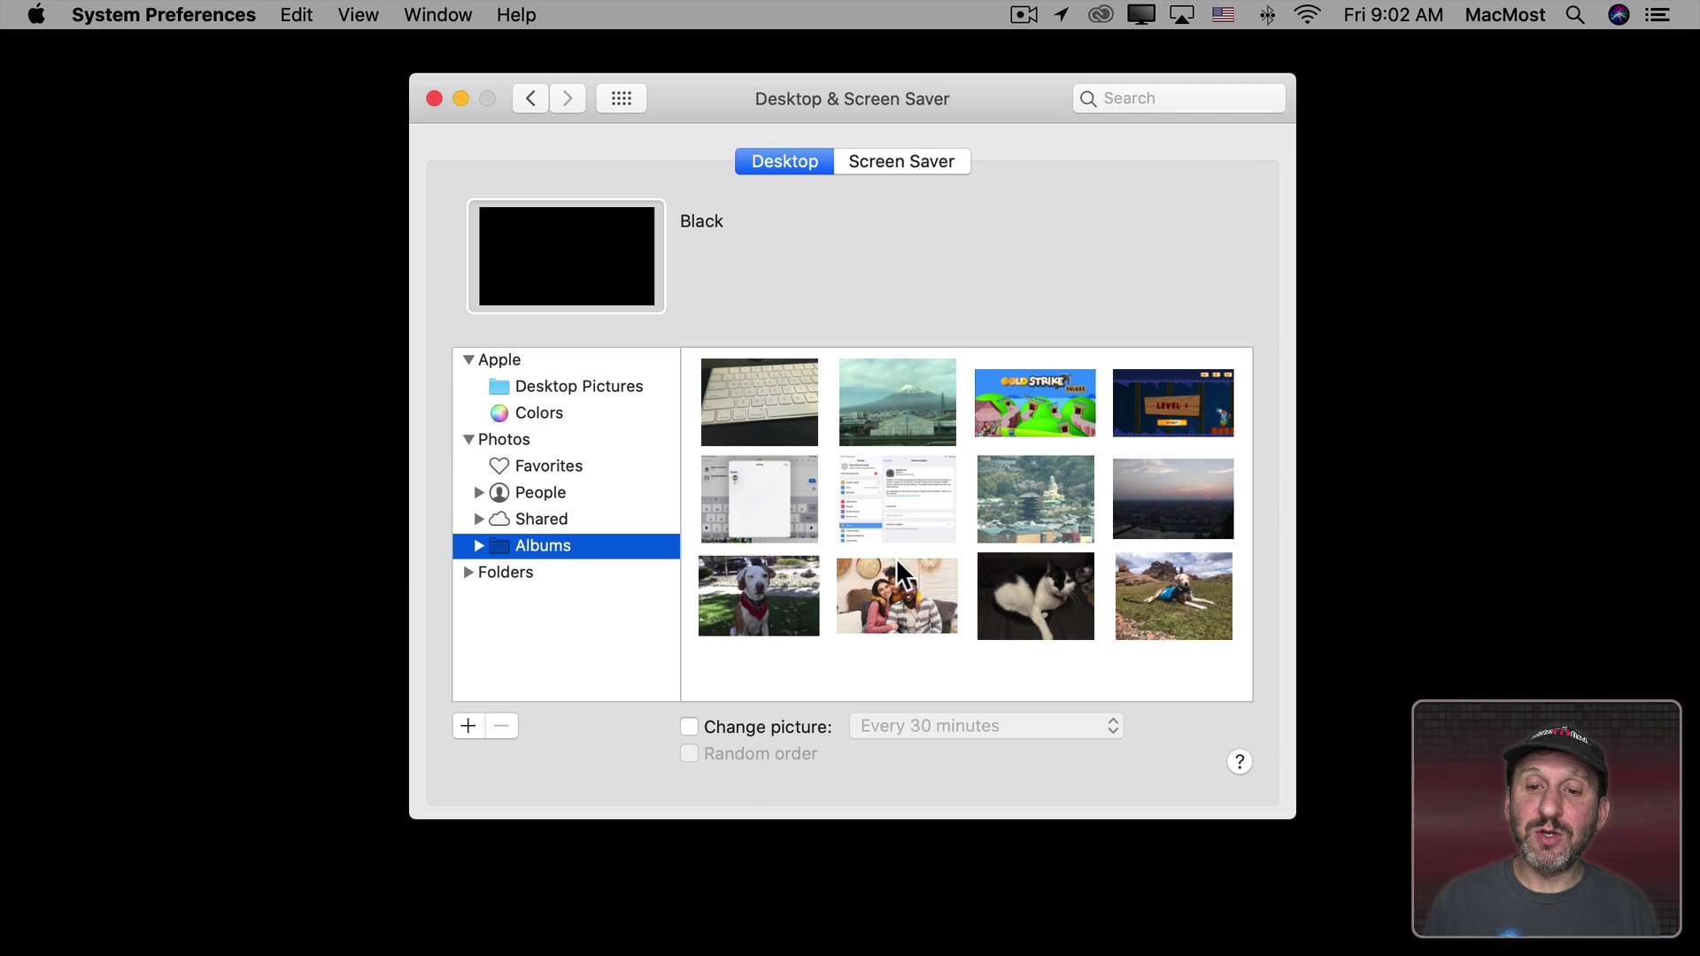
click(1162, 583)
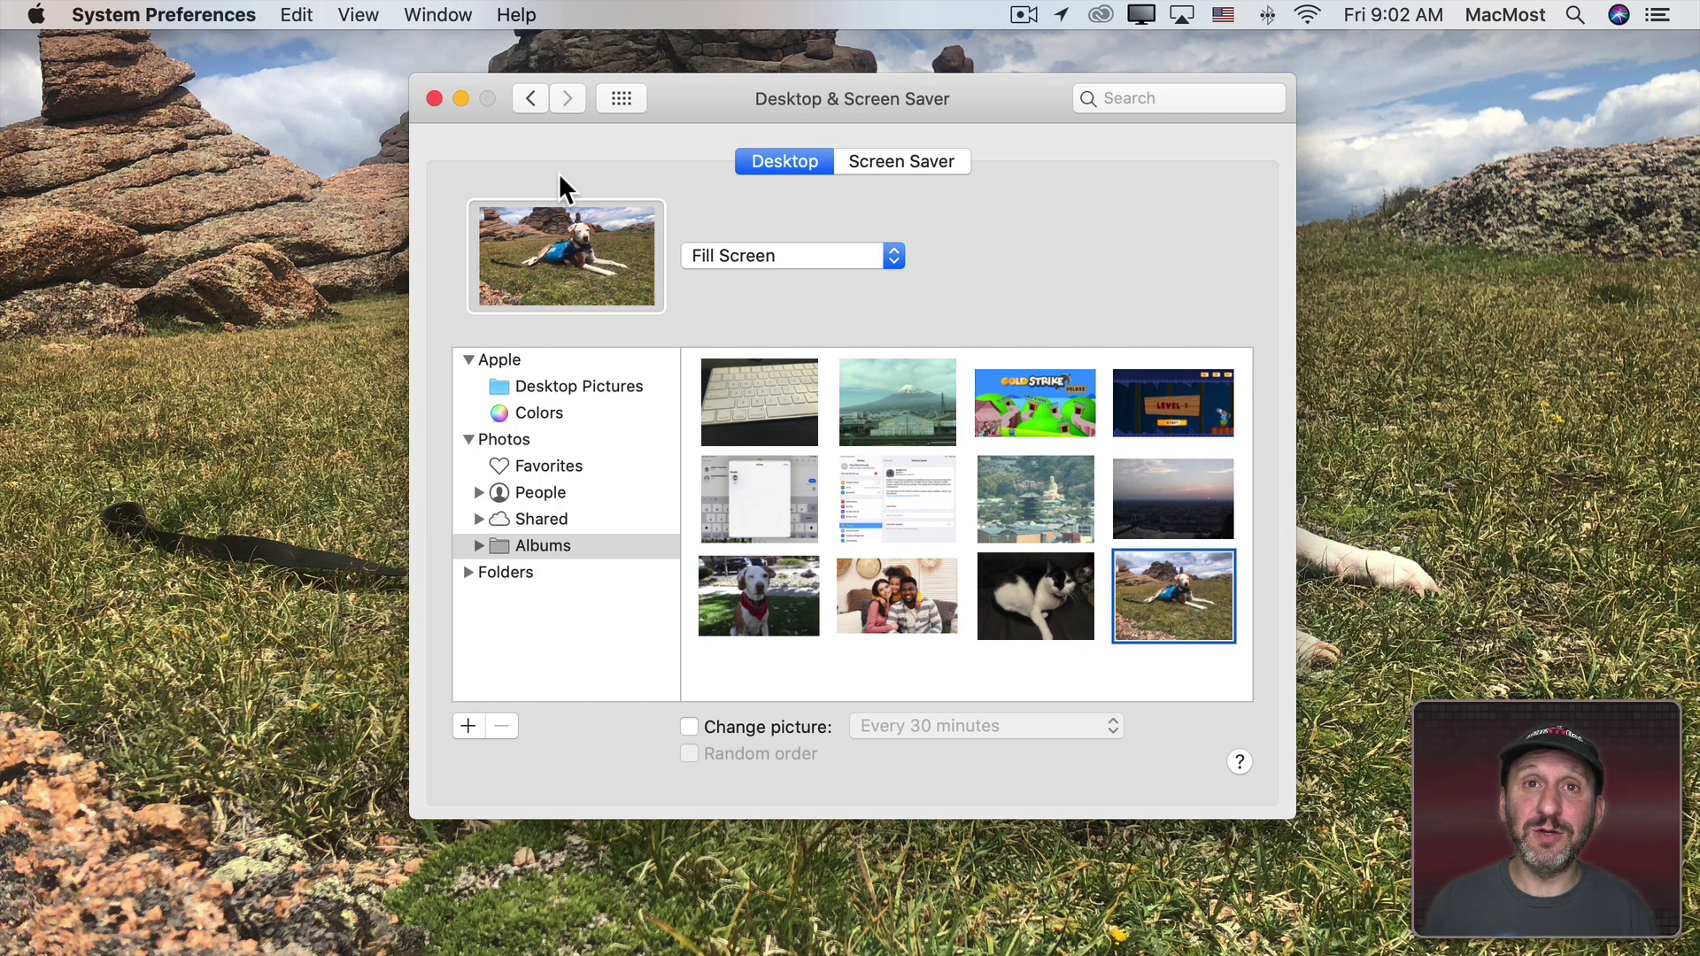
click(478, 545)
scroll(549, 611, down, 5)
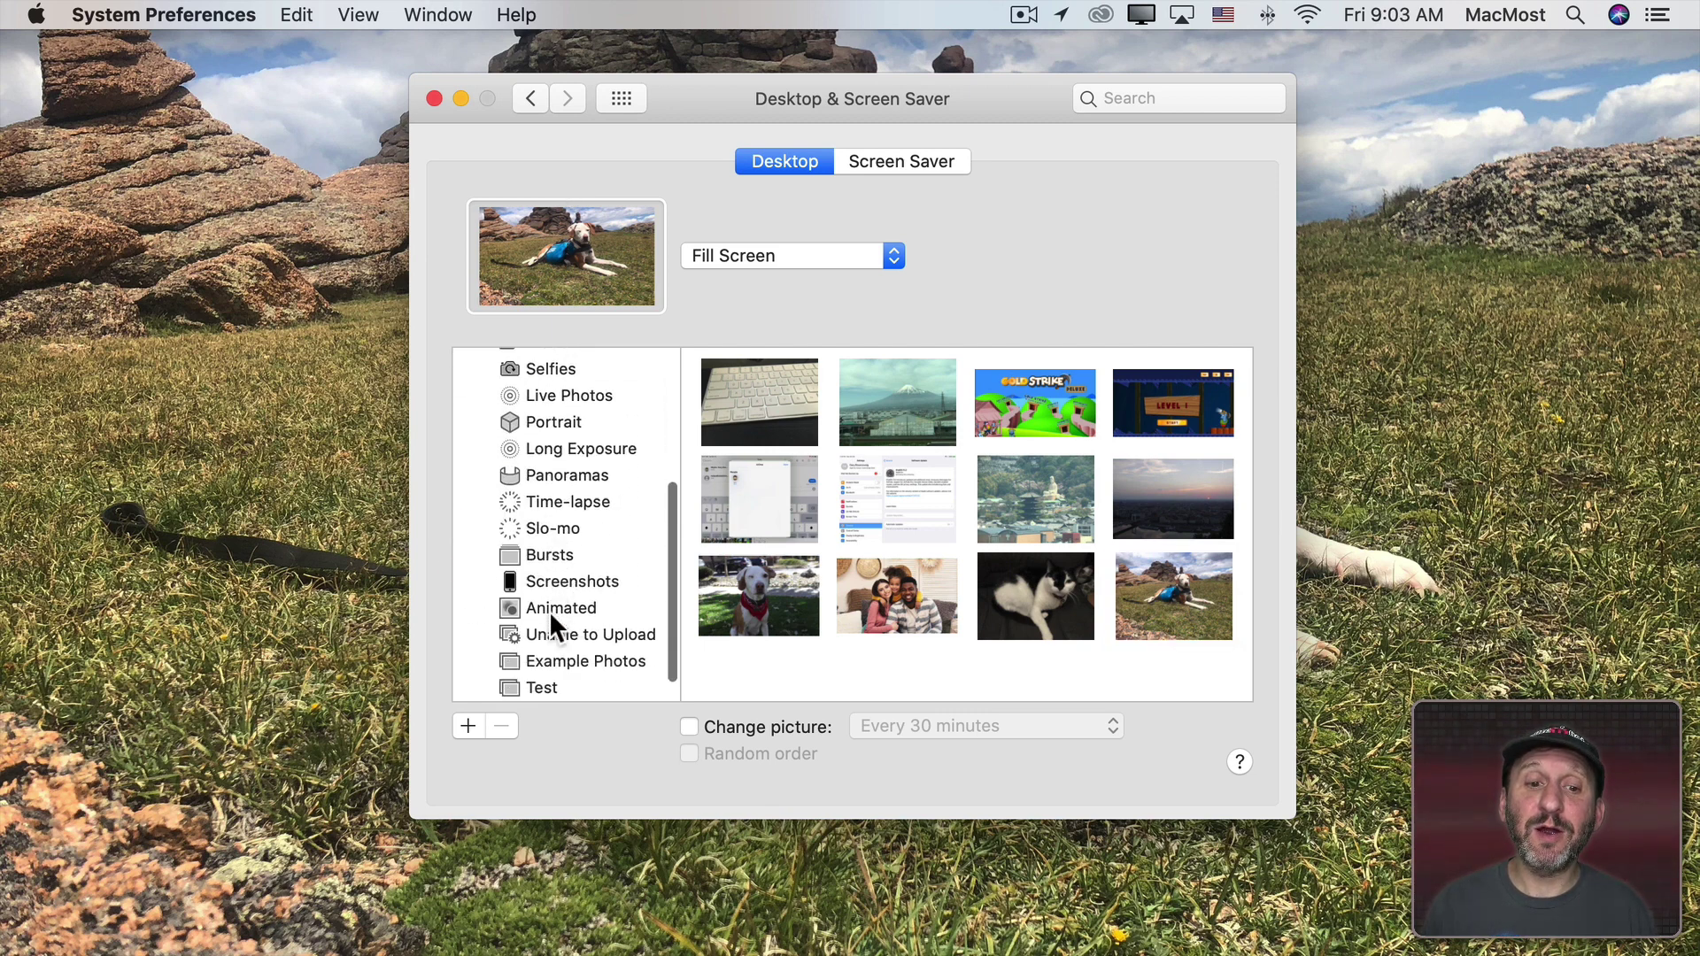
scroll(549, 611, down, 1)
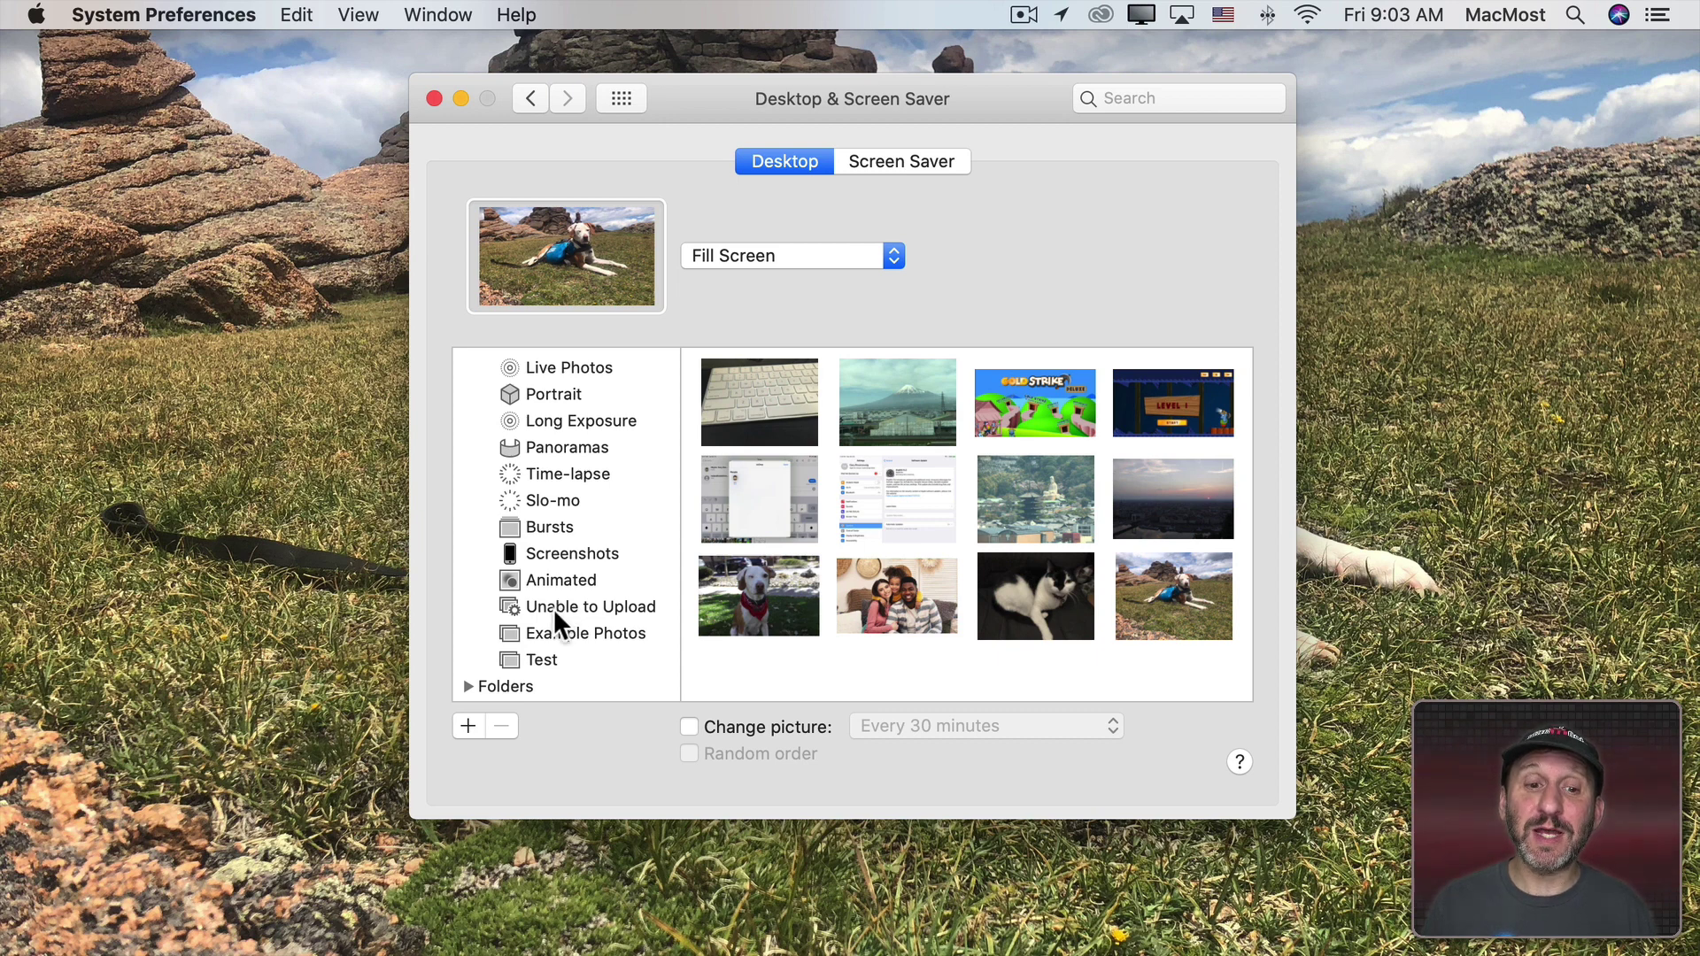
Step: Try random 30-minute rotation on Example Photos, then set the sunset city photo as desktop
click(548, 635)
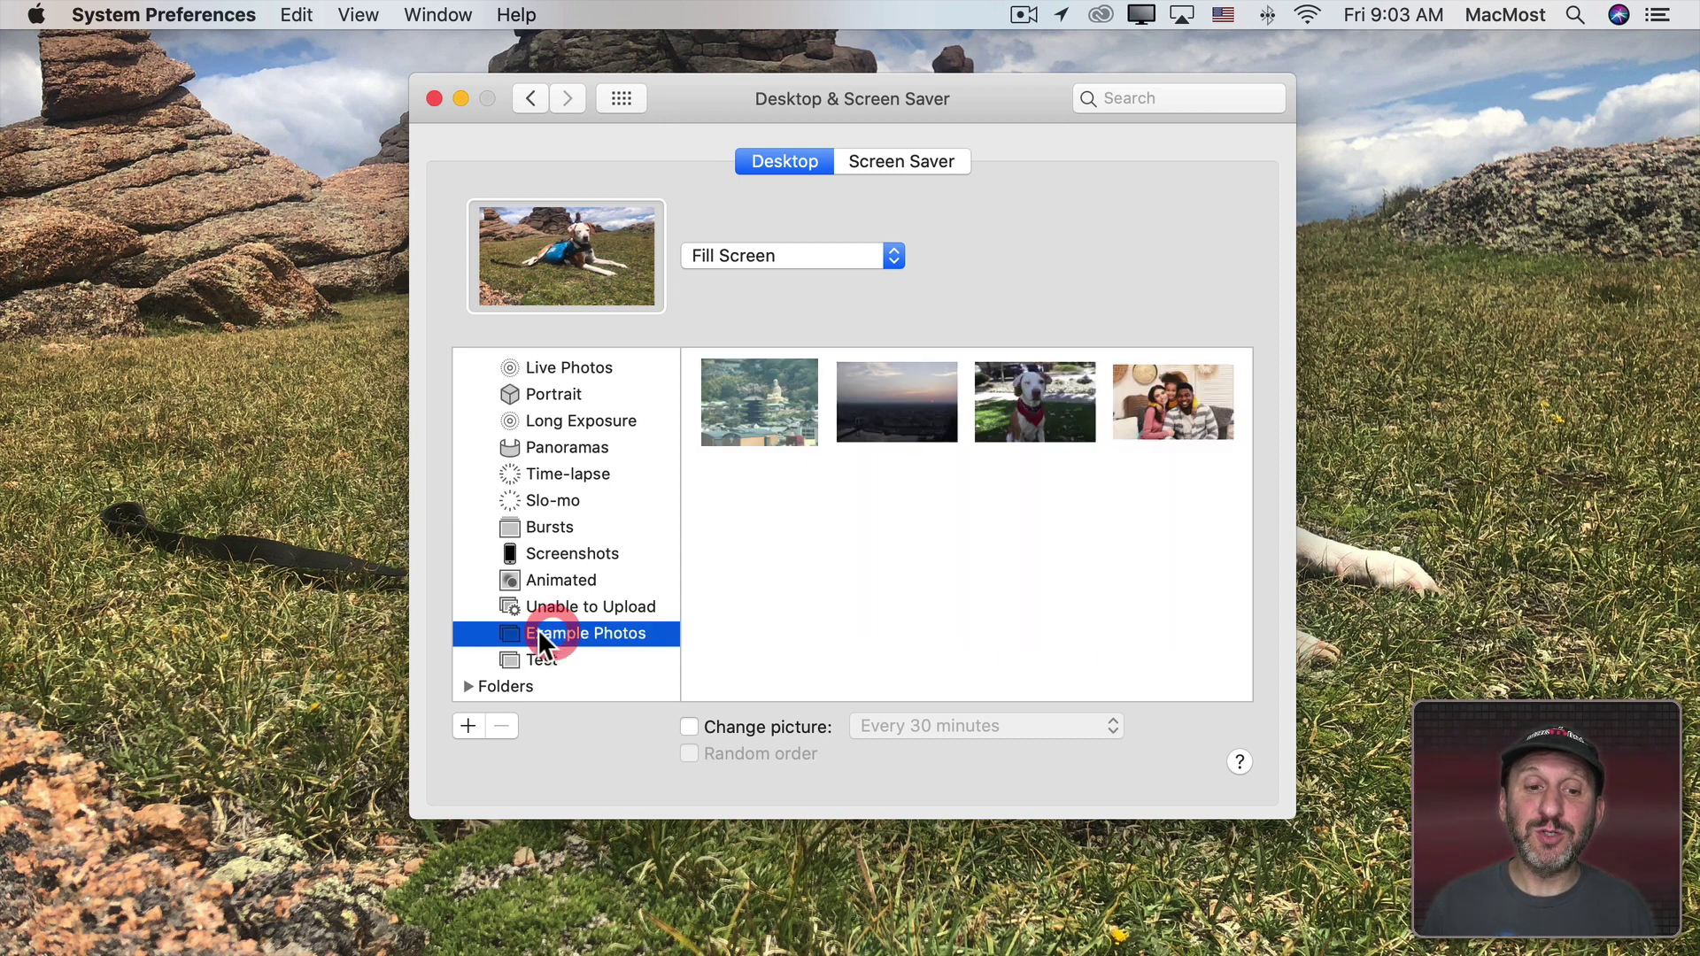
click(731, 724)
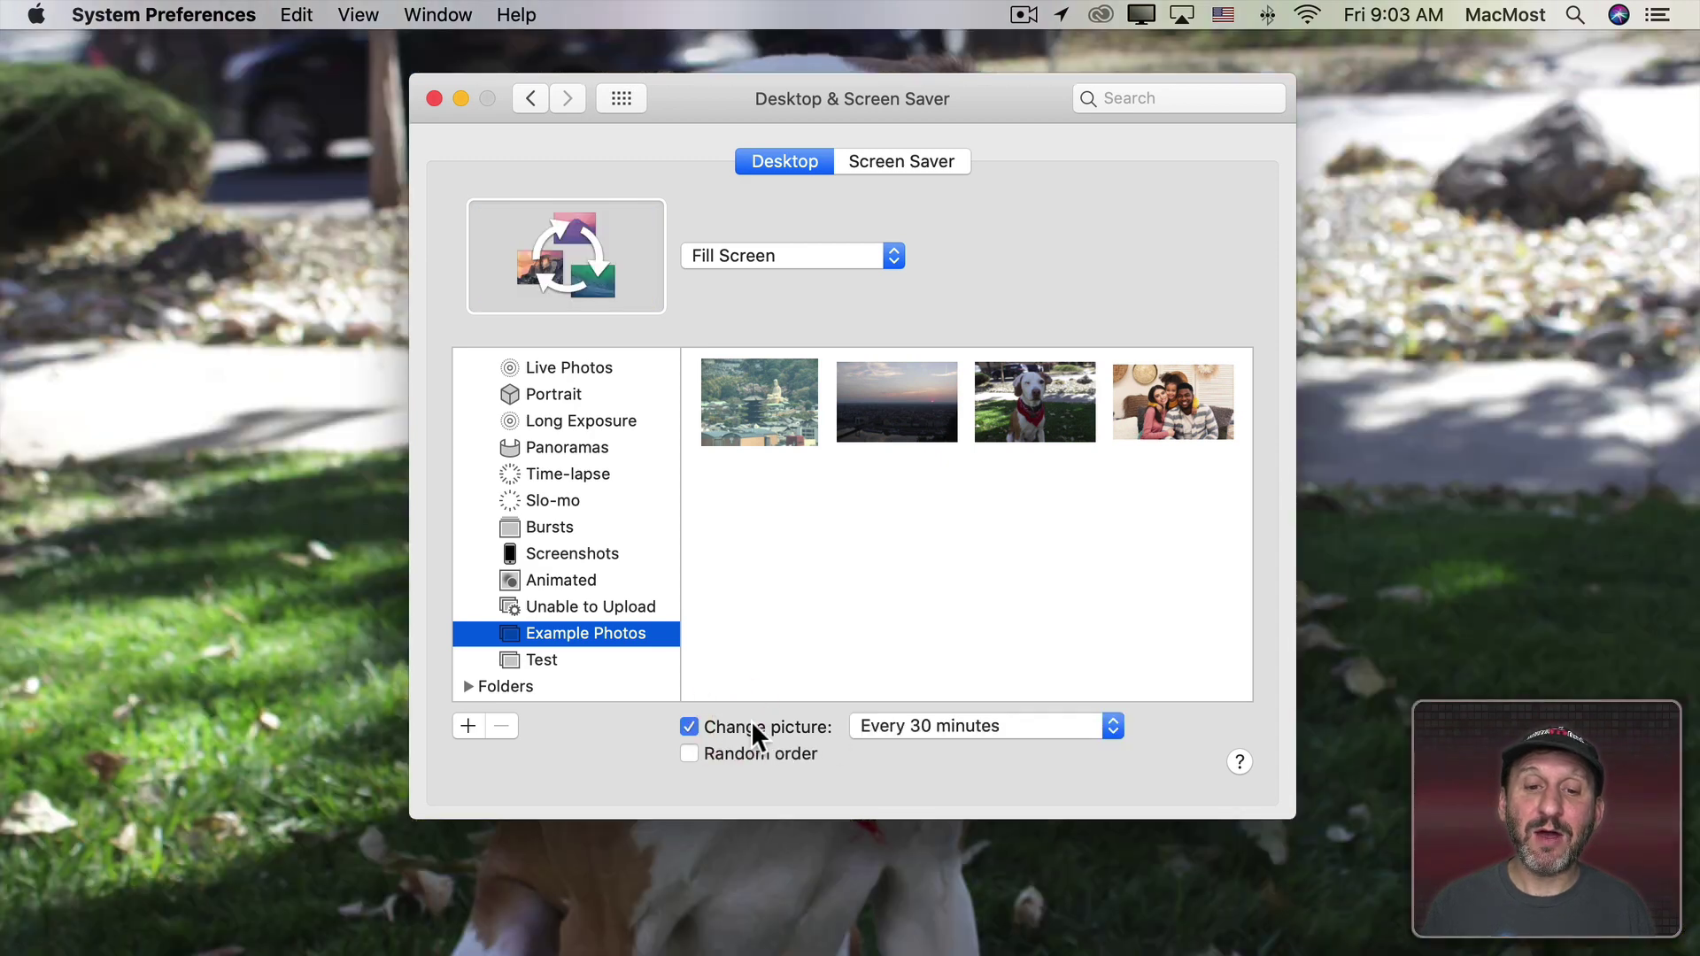
click(944, 725)
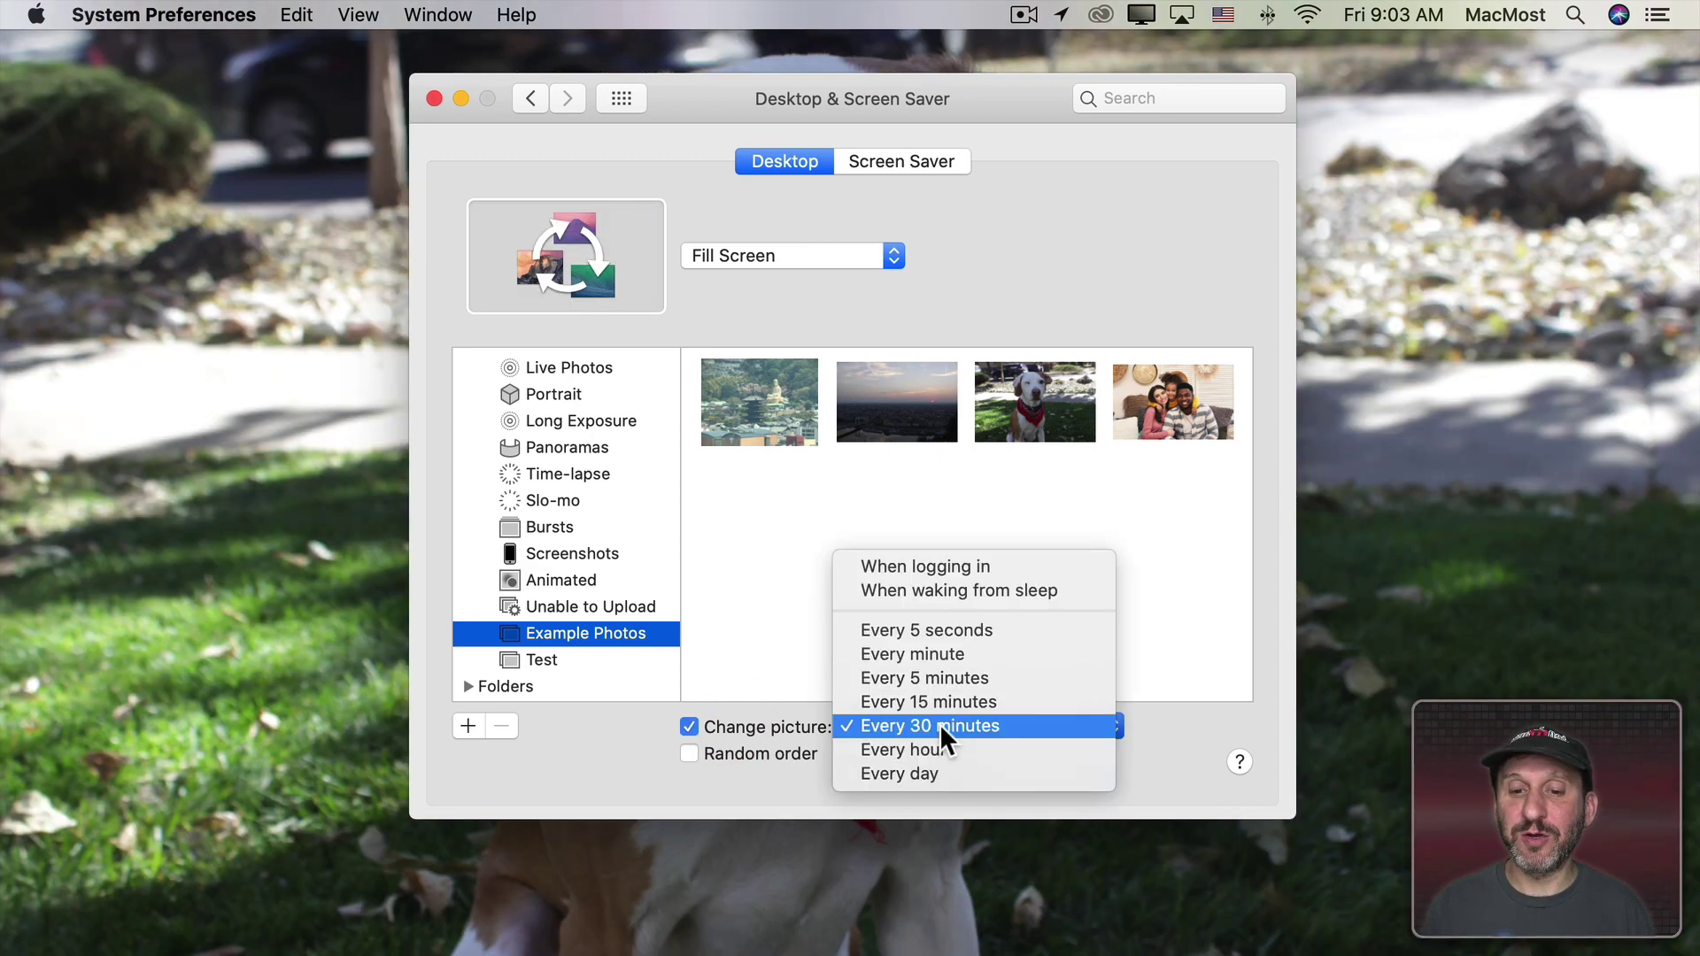
click(719, 754)
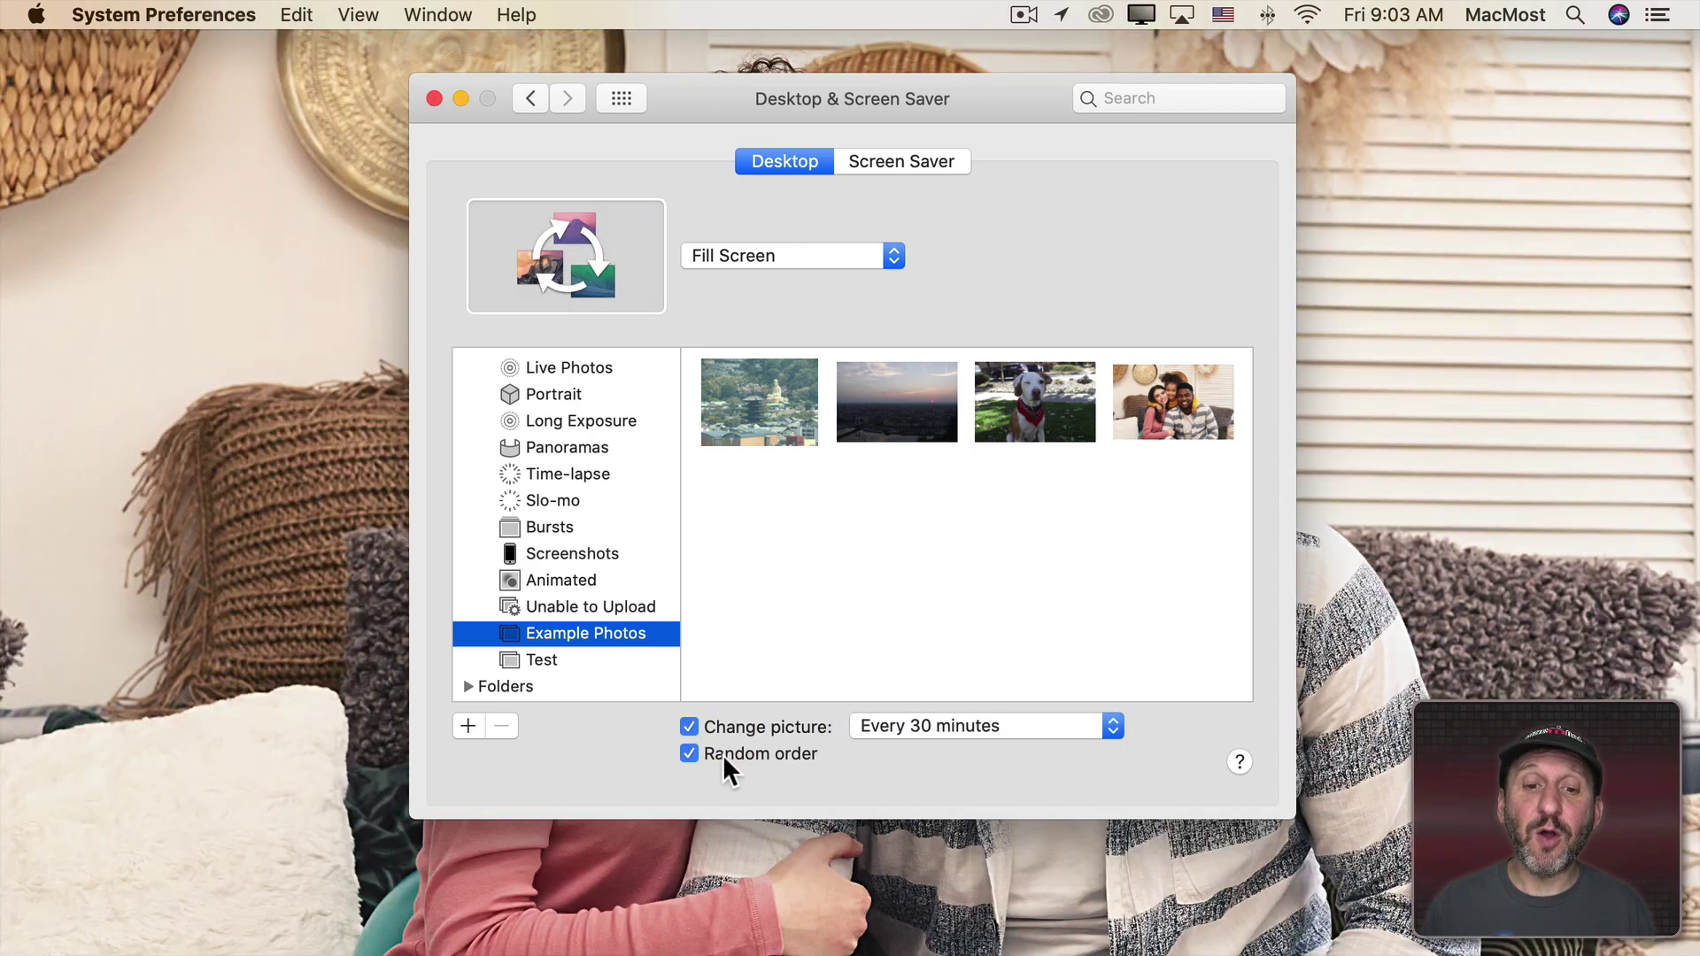
click(919, 728)
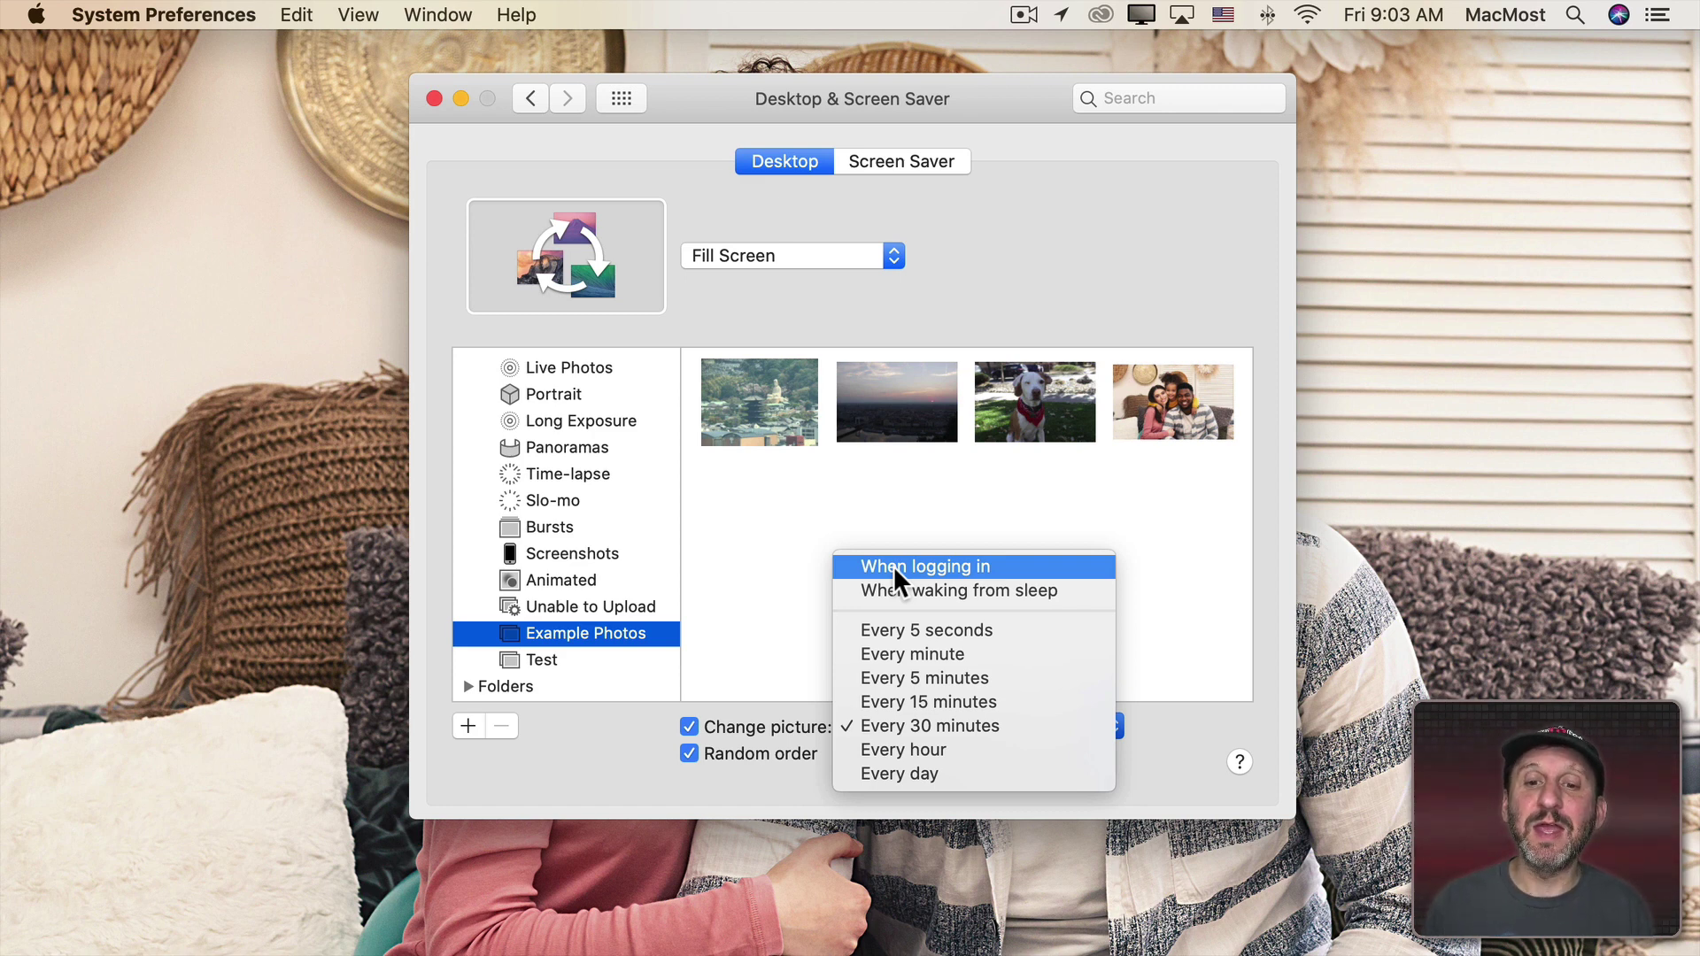
click(723, 593)
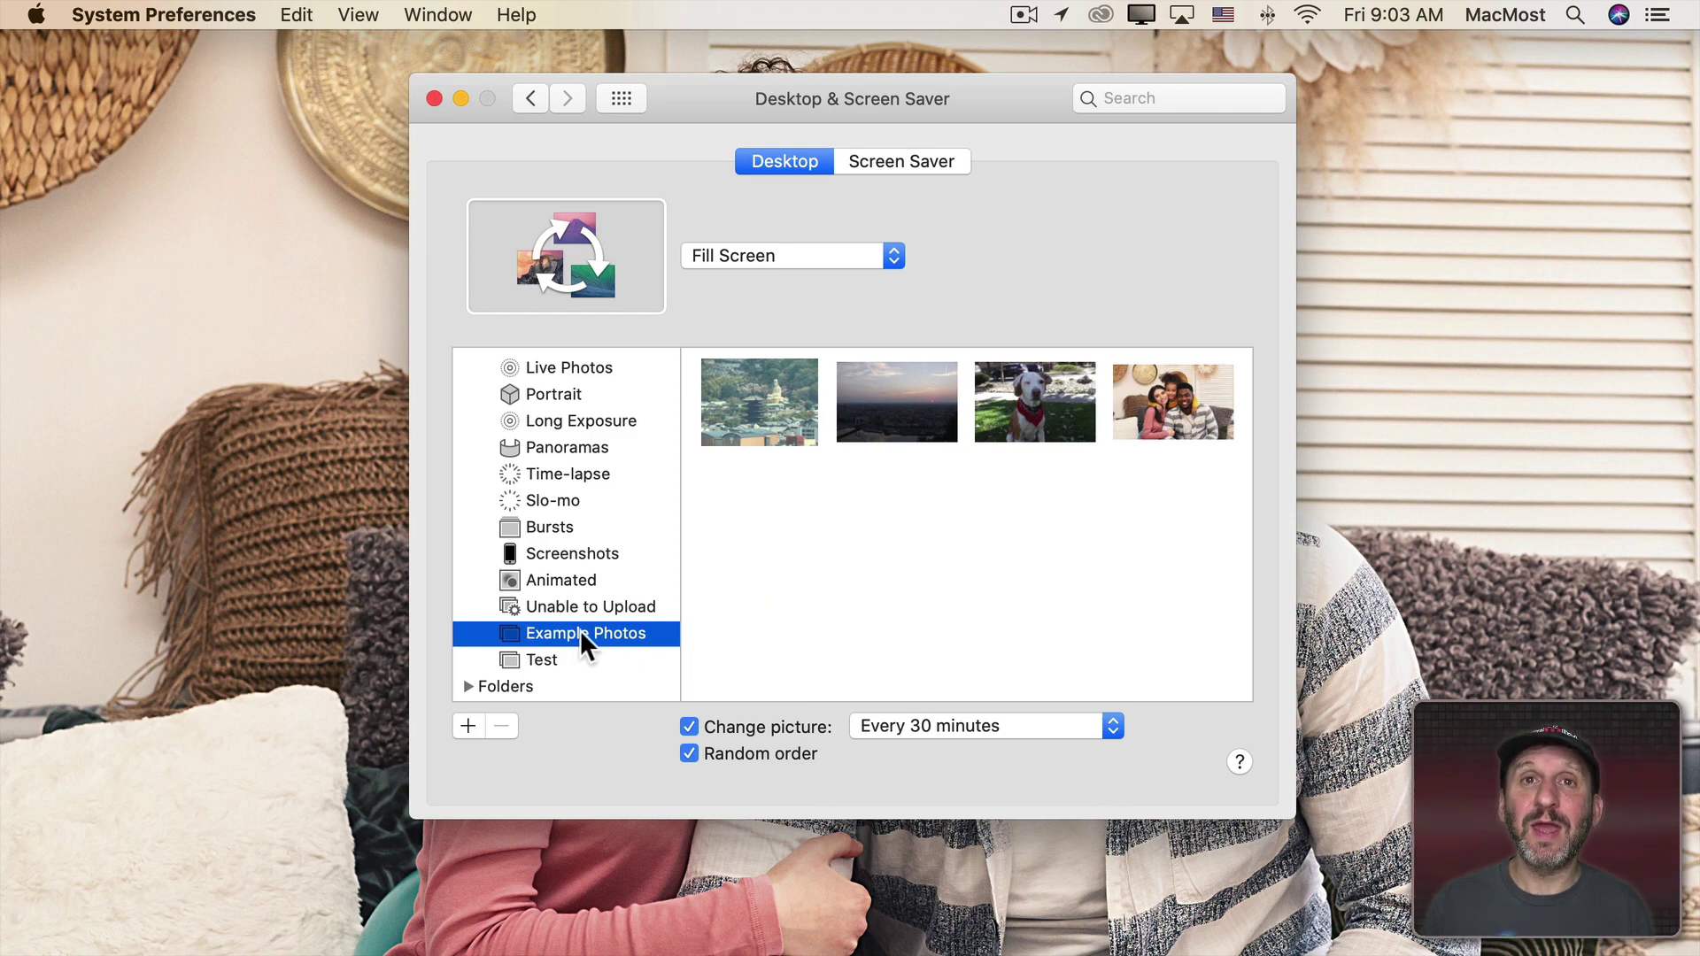
click(859, 421)
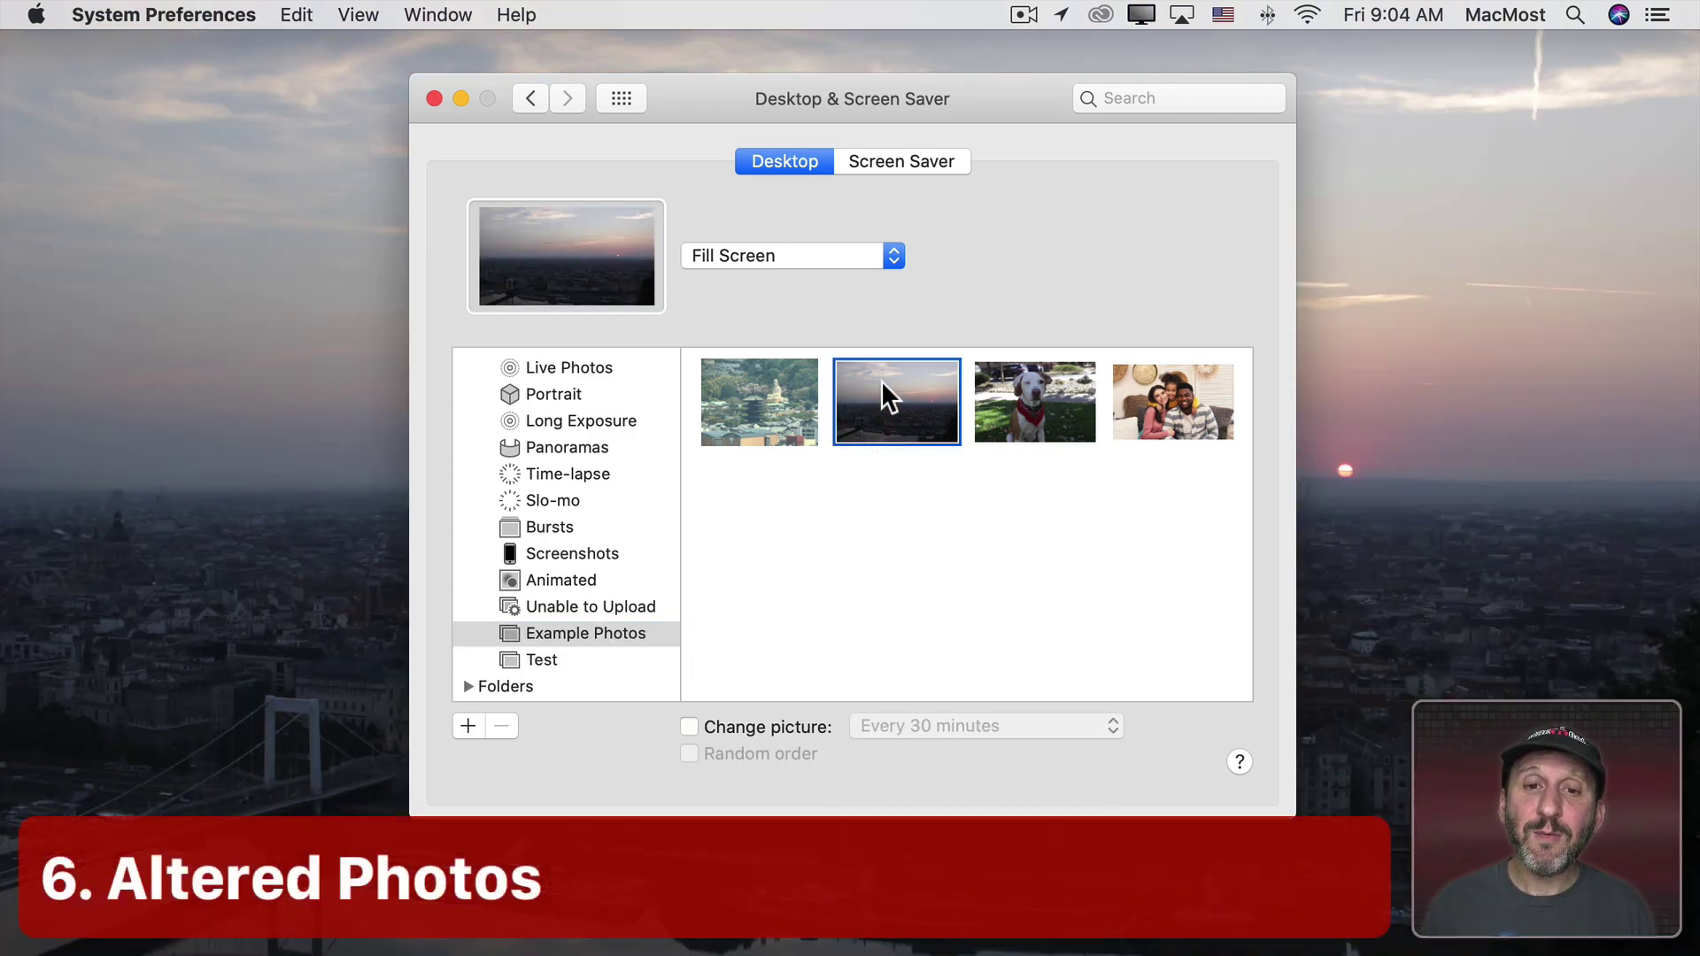
click(433, 98)
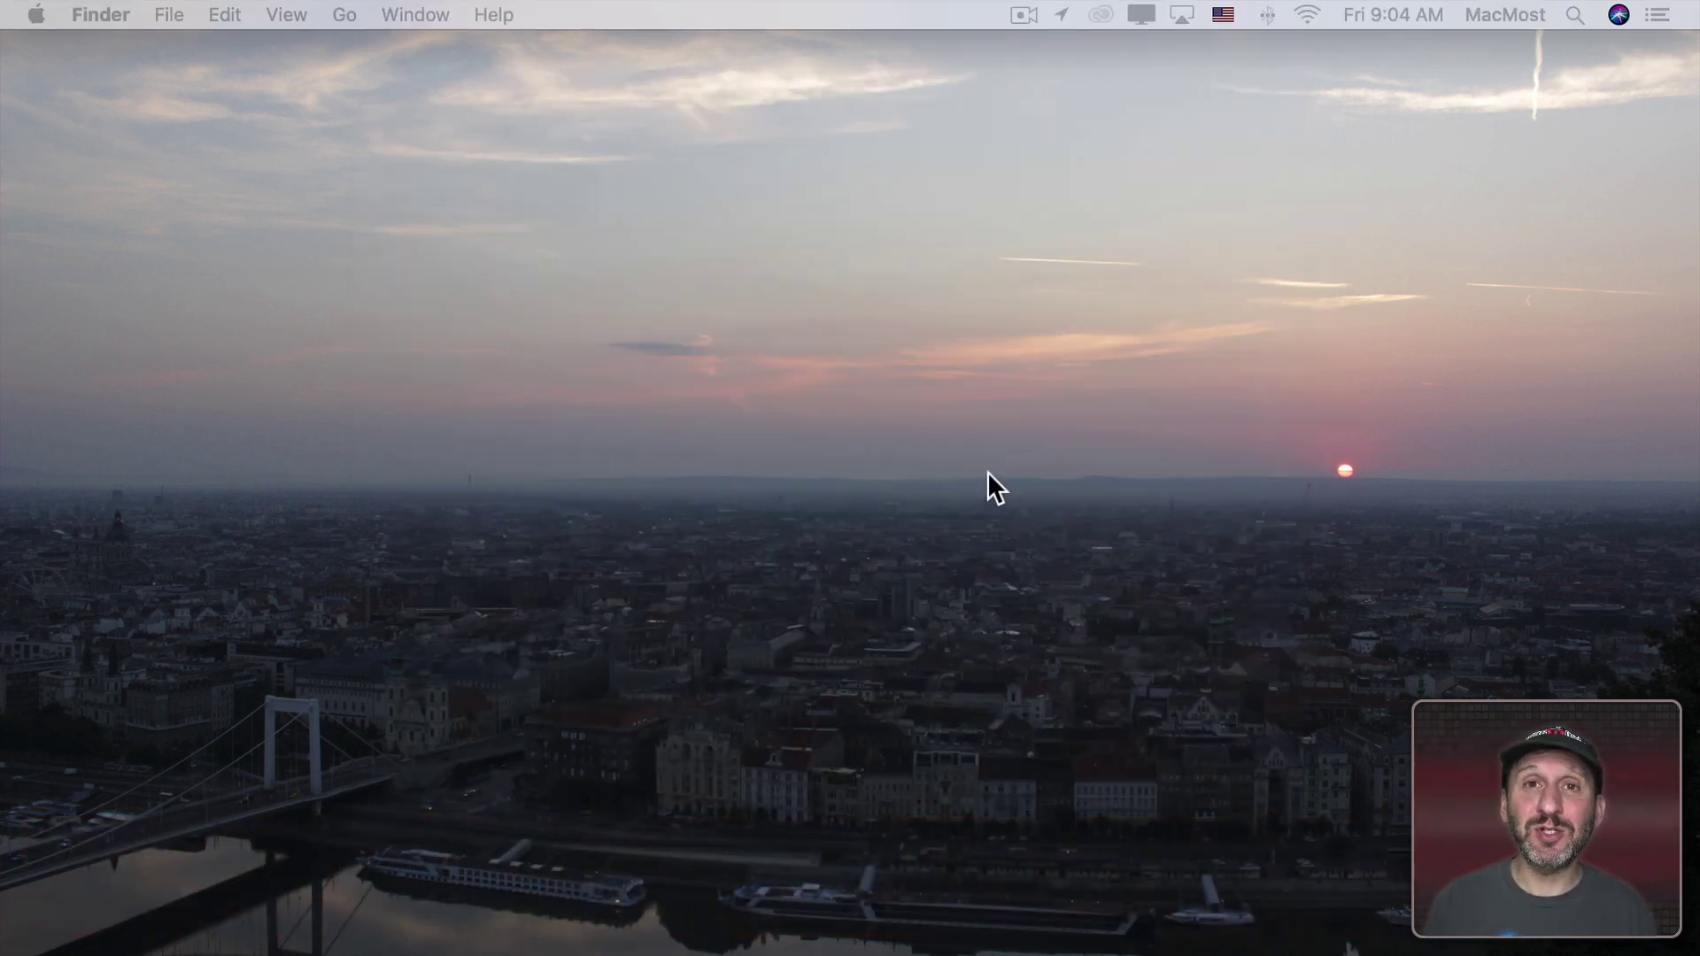
Step: Make the sunset city photo black and white using the Light, Color and Black & White sliders
mouse_move(836, 952)
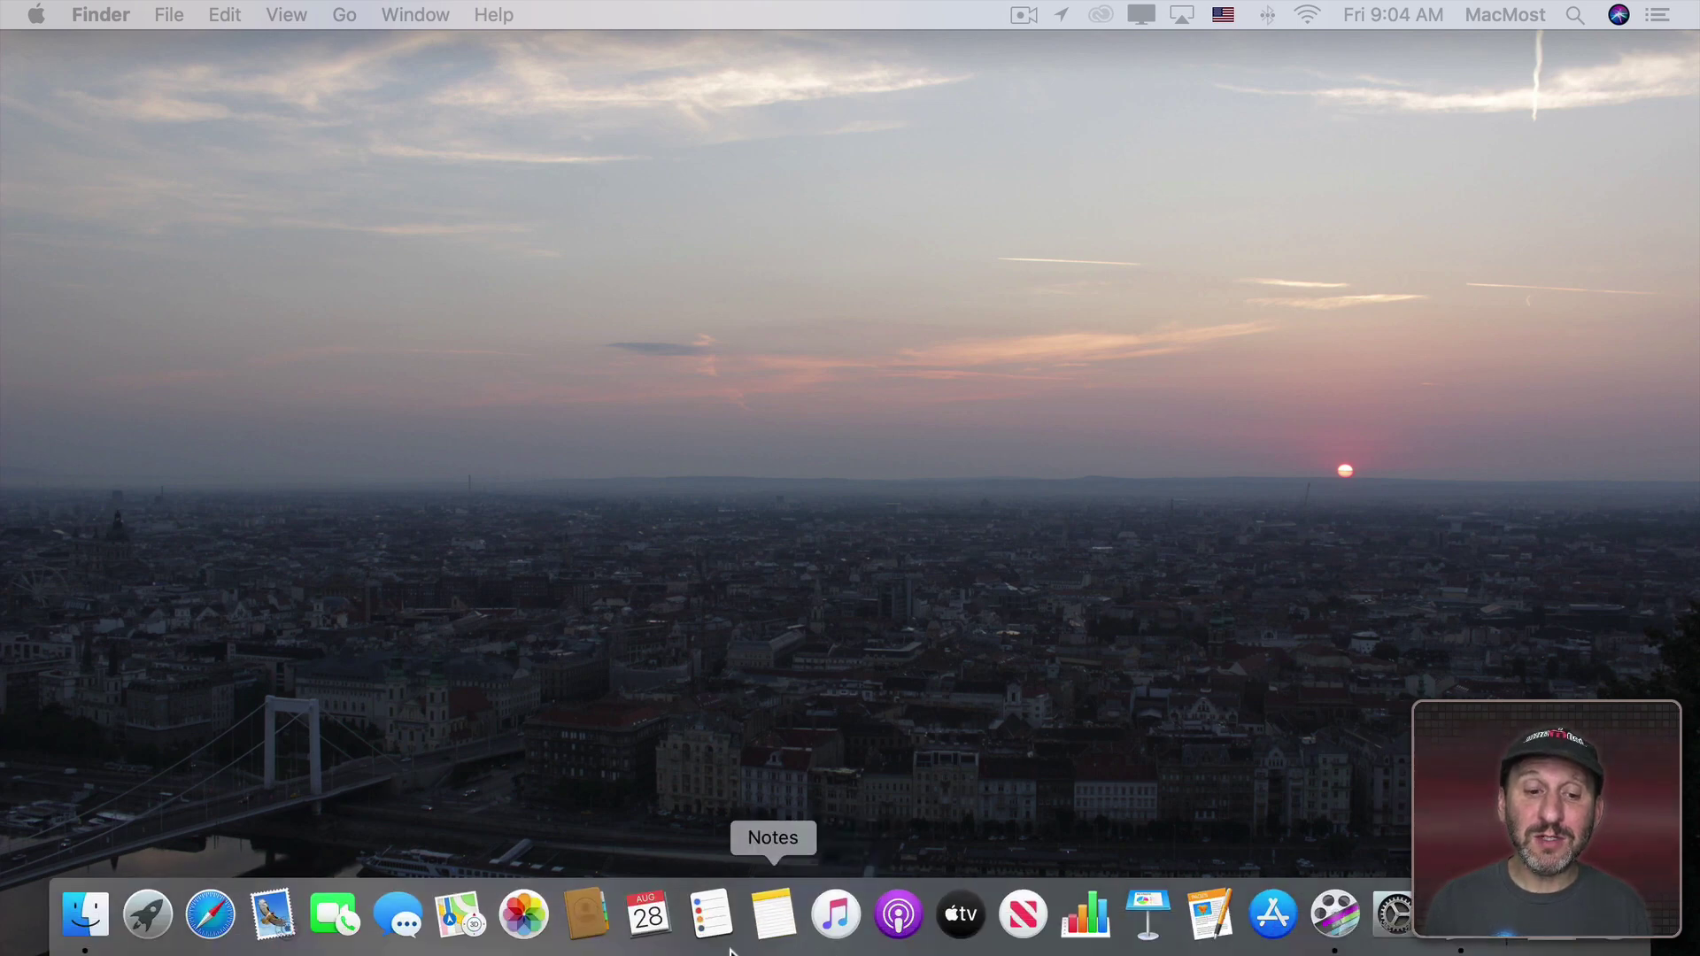
click(529, 934)
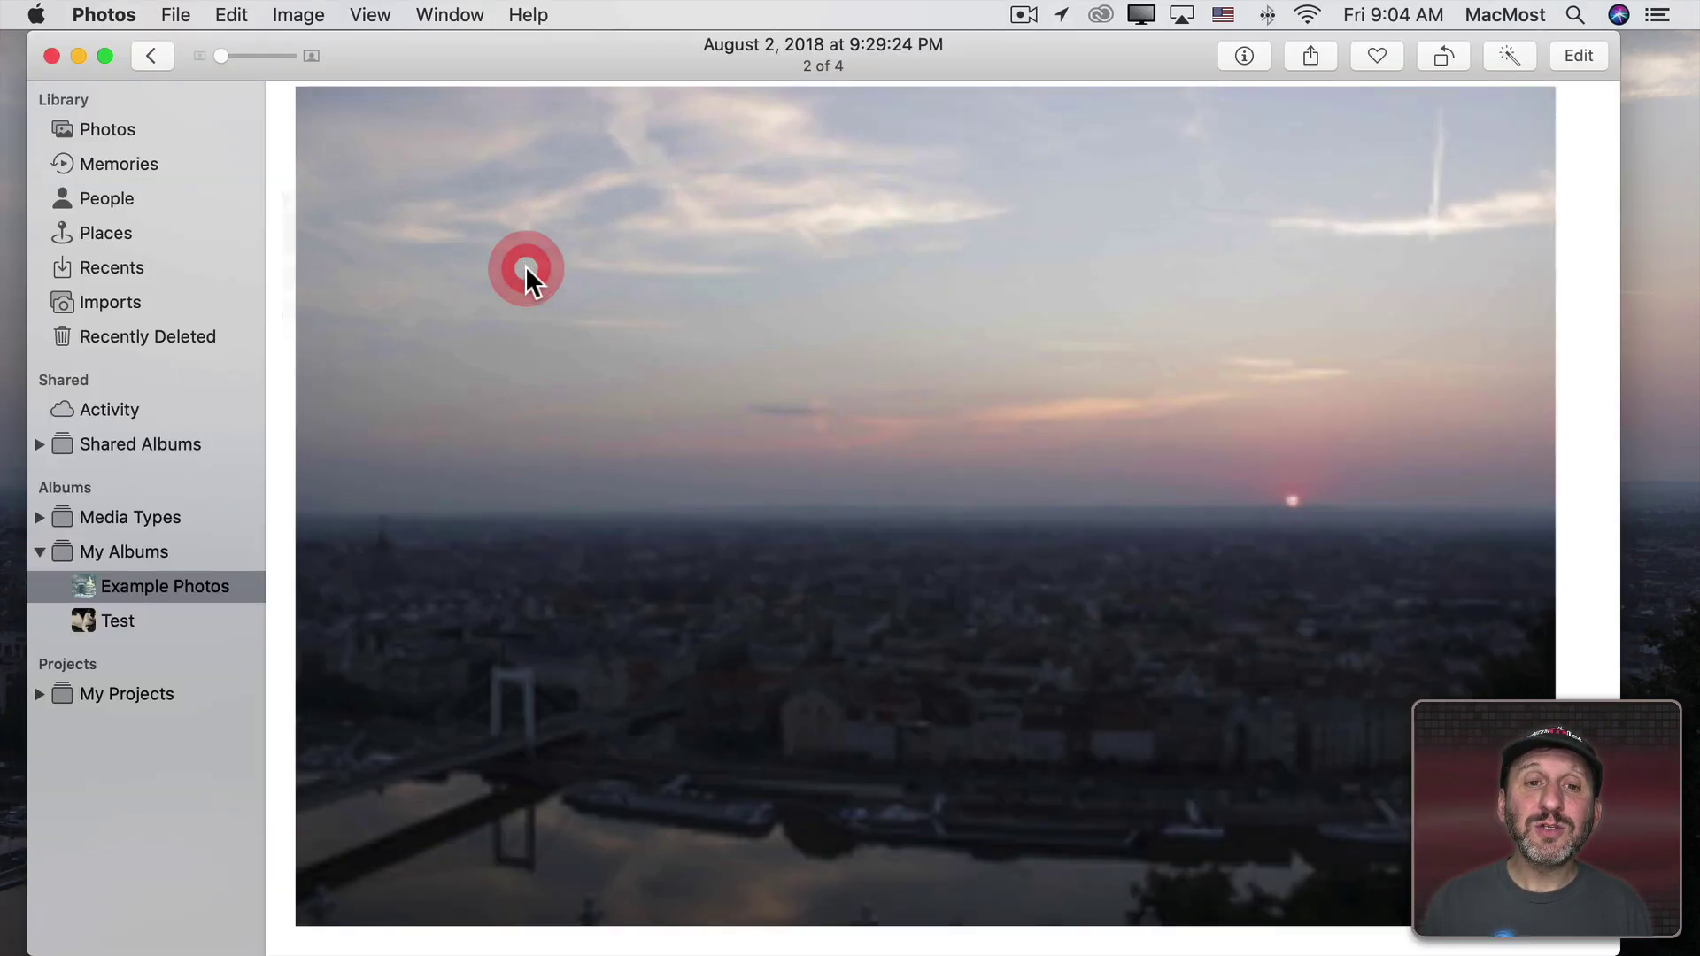
click(1575, 59)
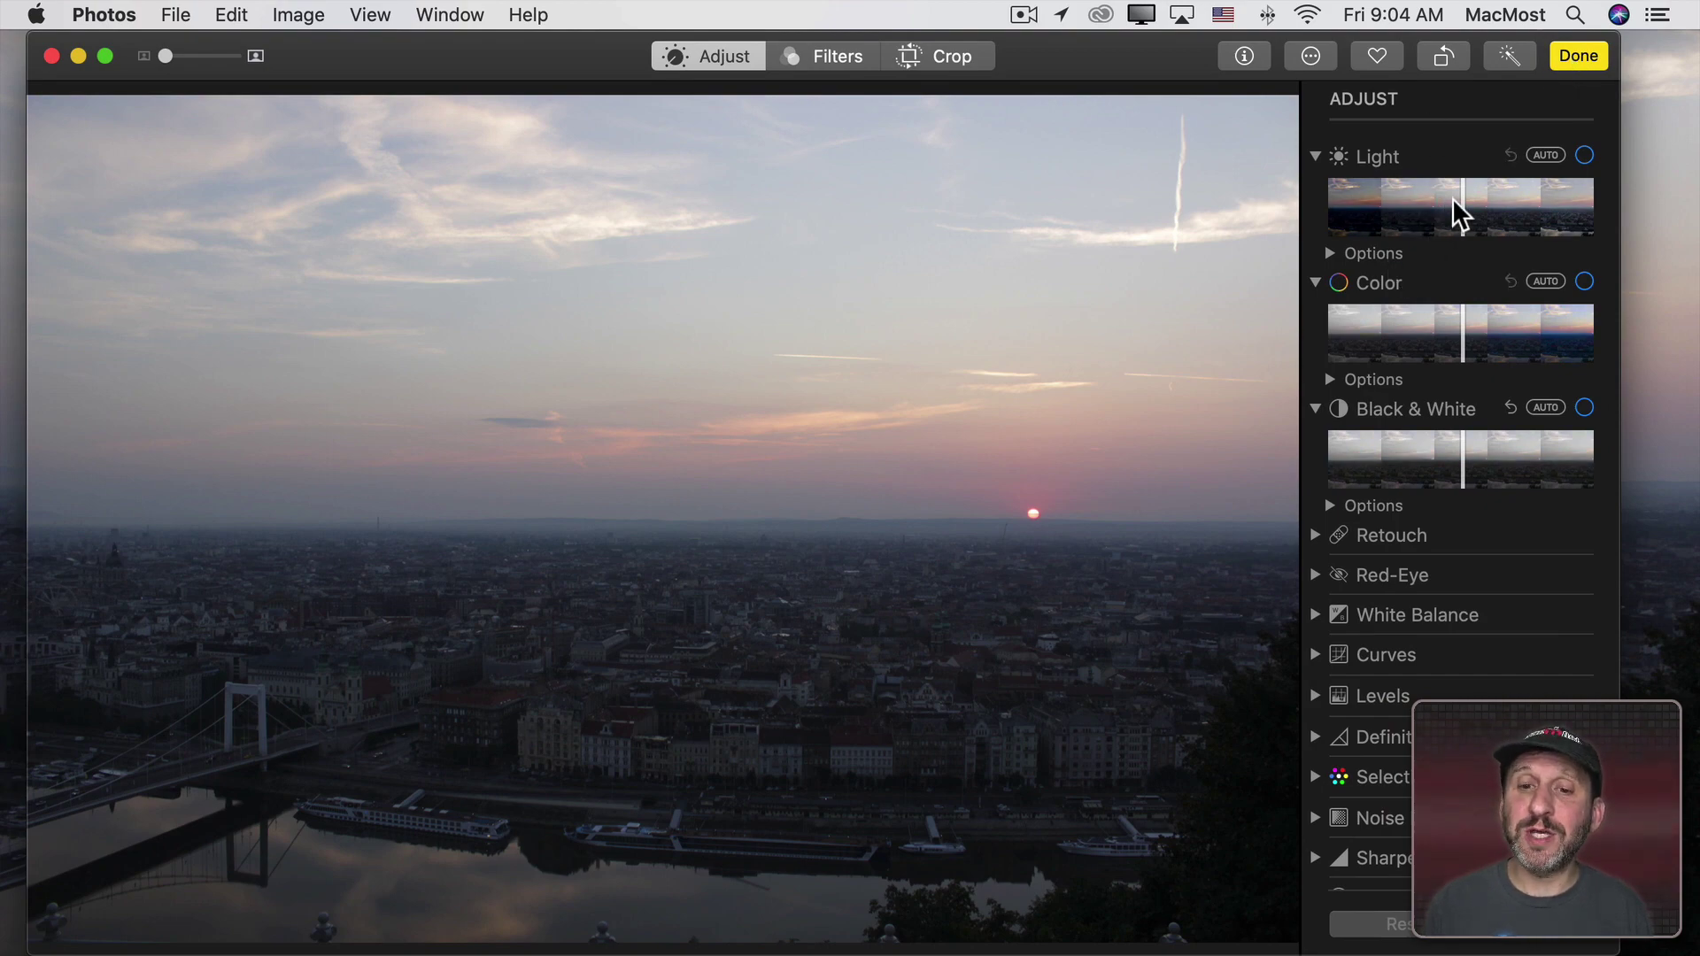
drag(1453, 216, 1537, 216)
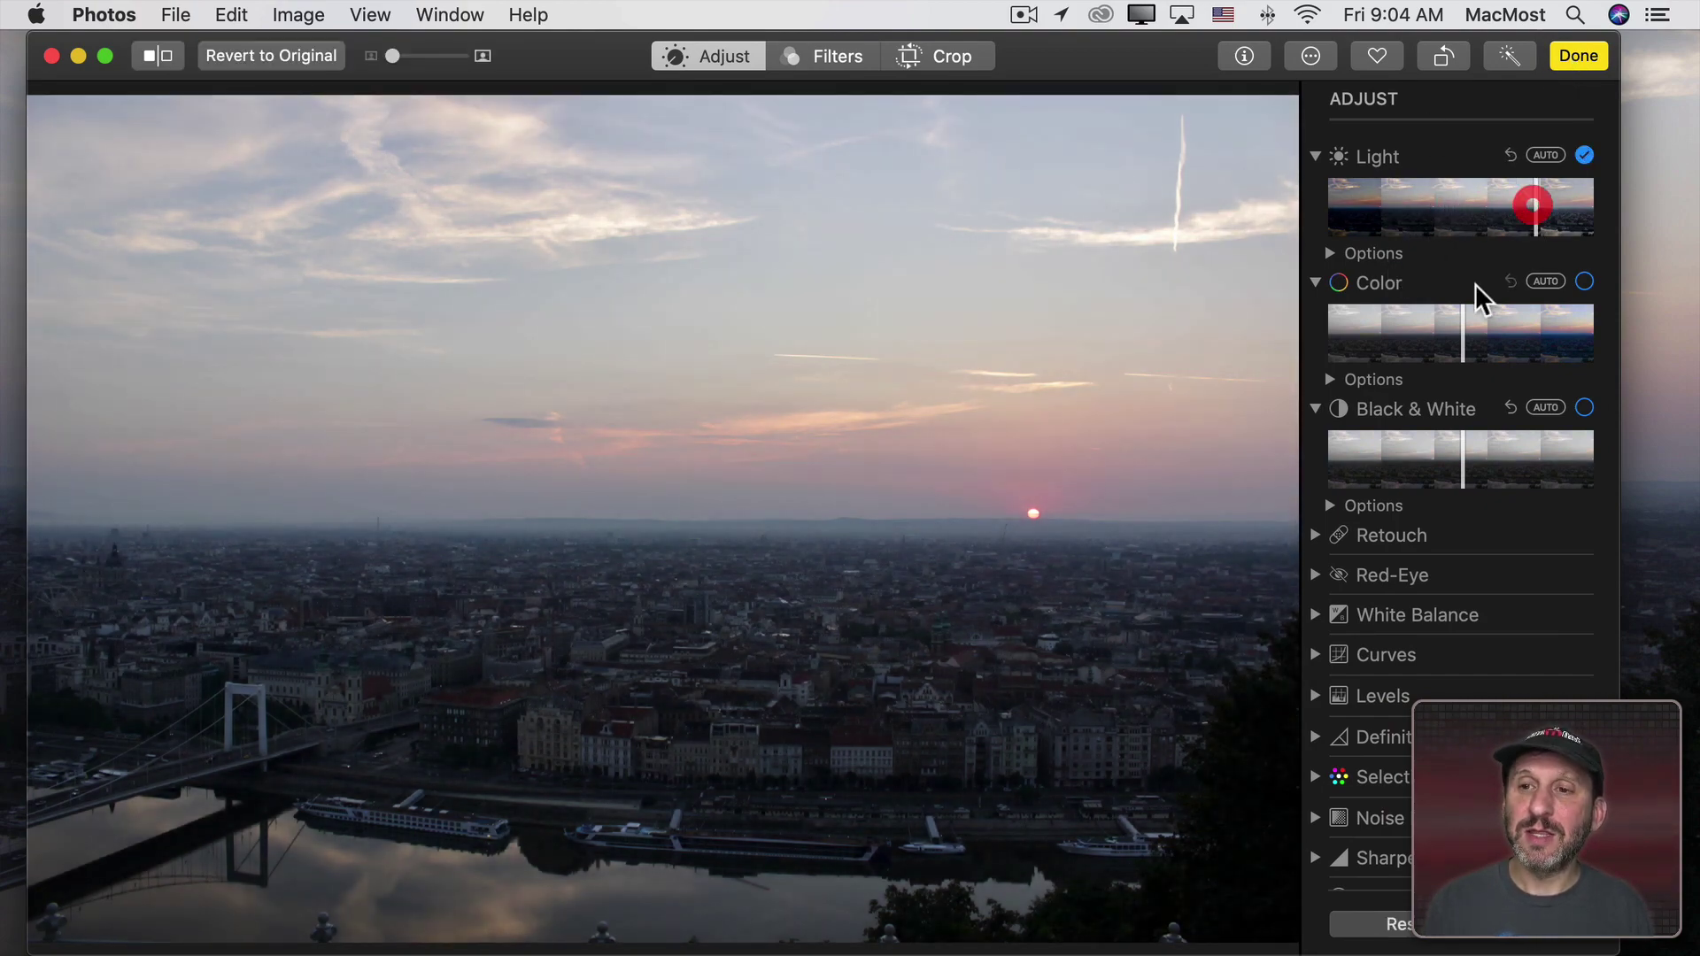
drag(1463, 336, 1529, 349)
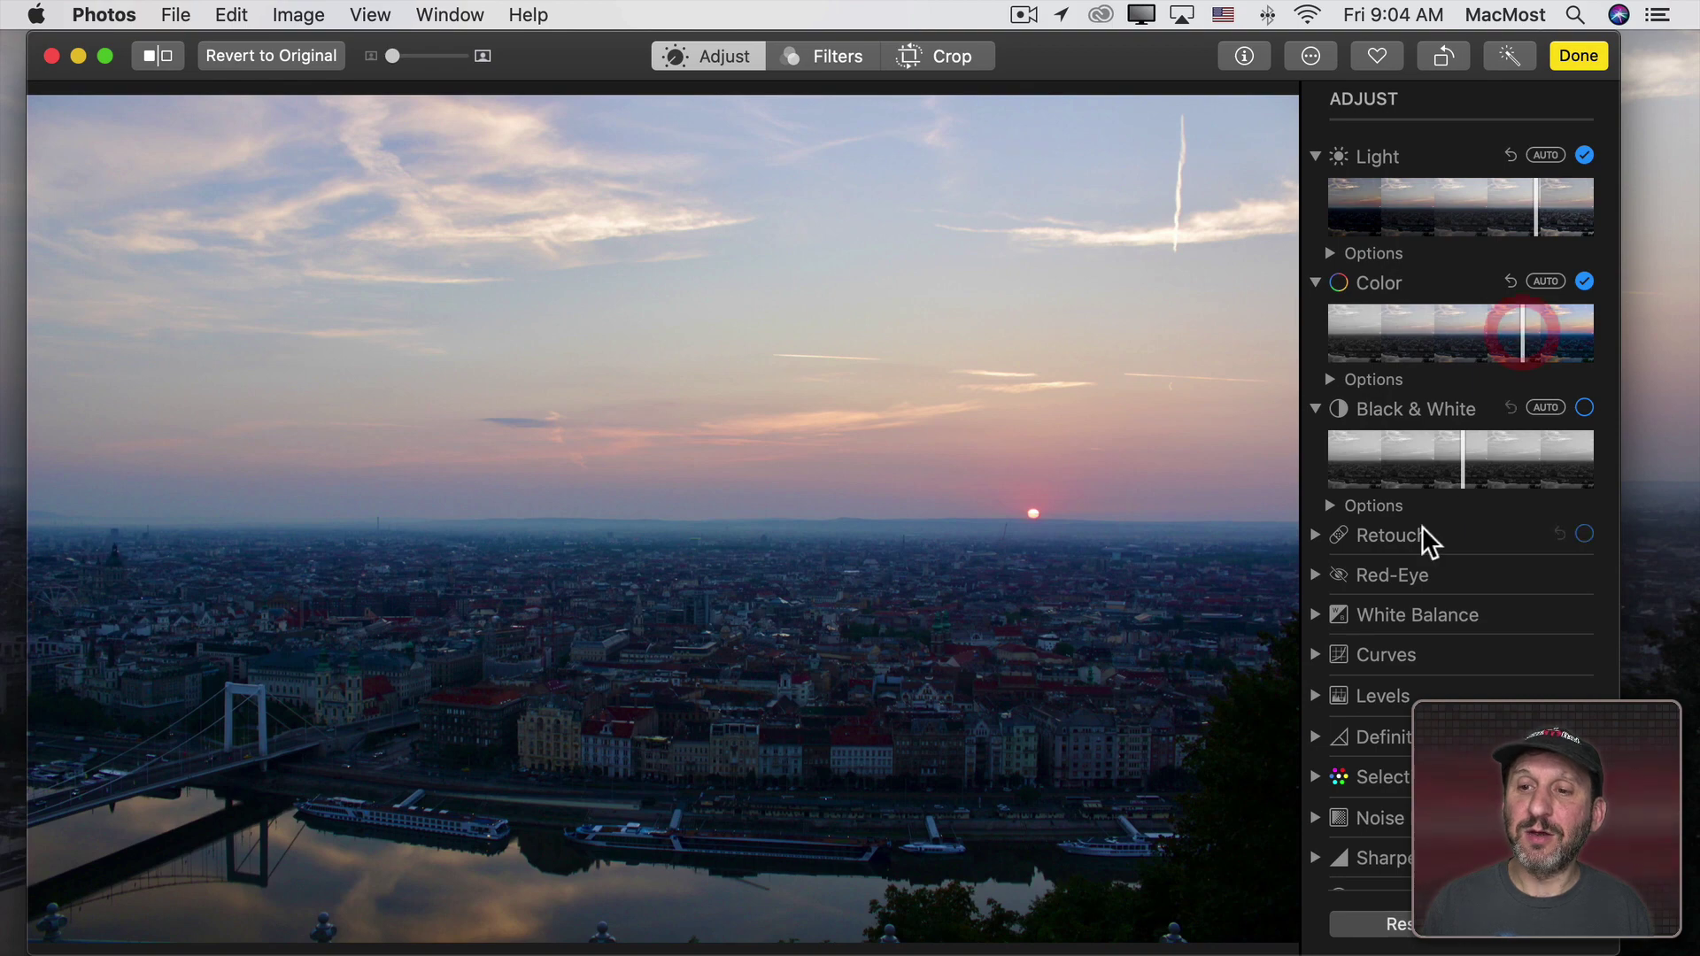
drag(1461, 470, 1361, 474)
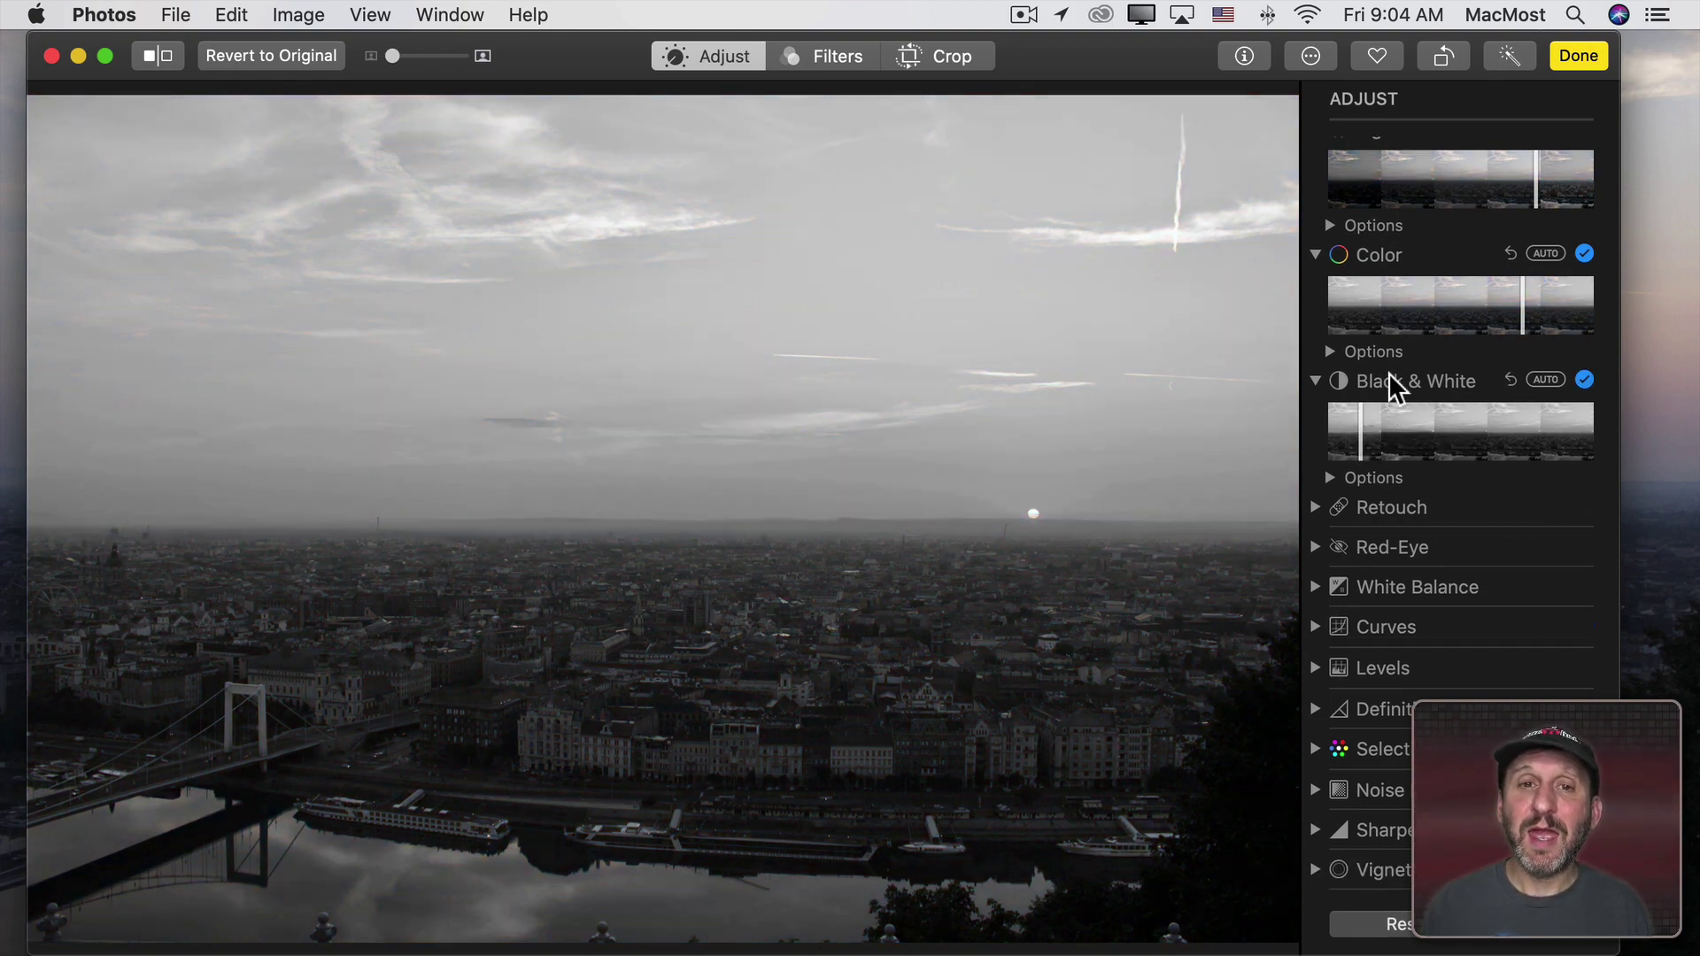
click(1572, 62)
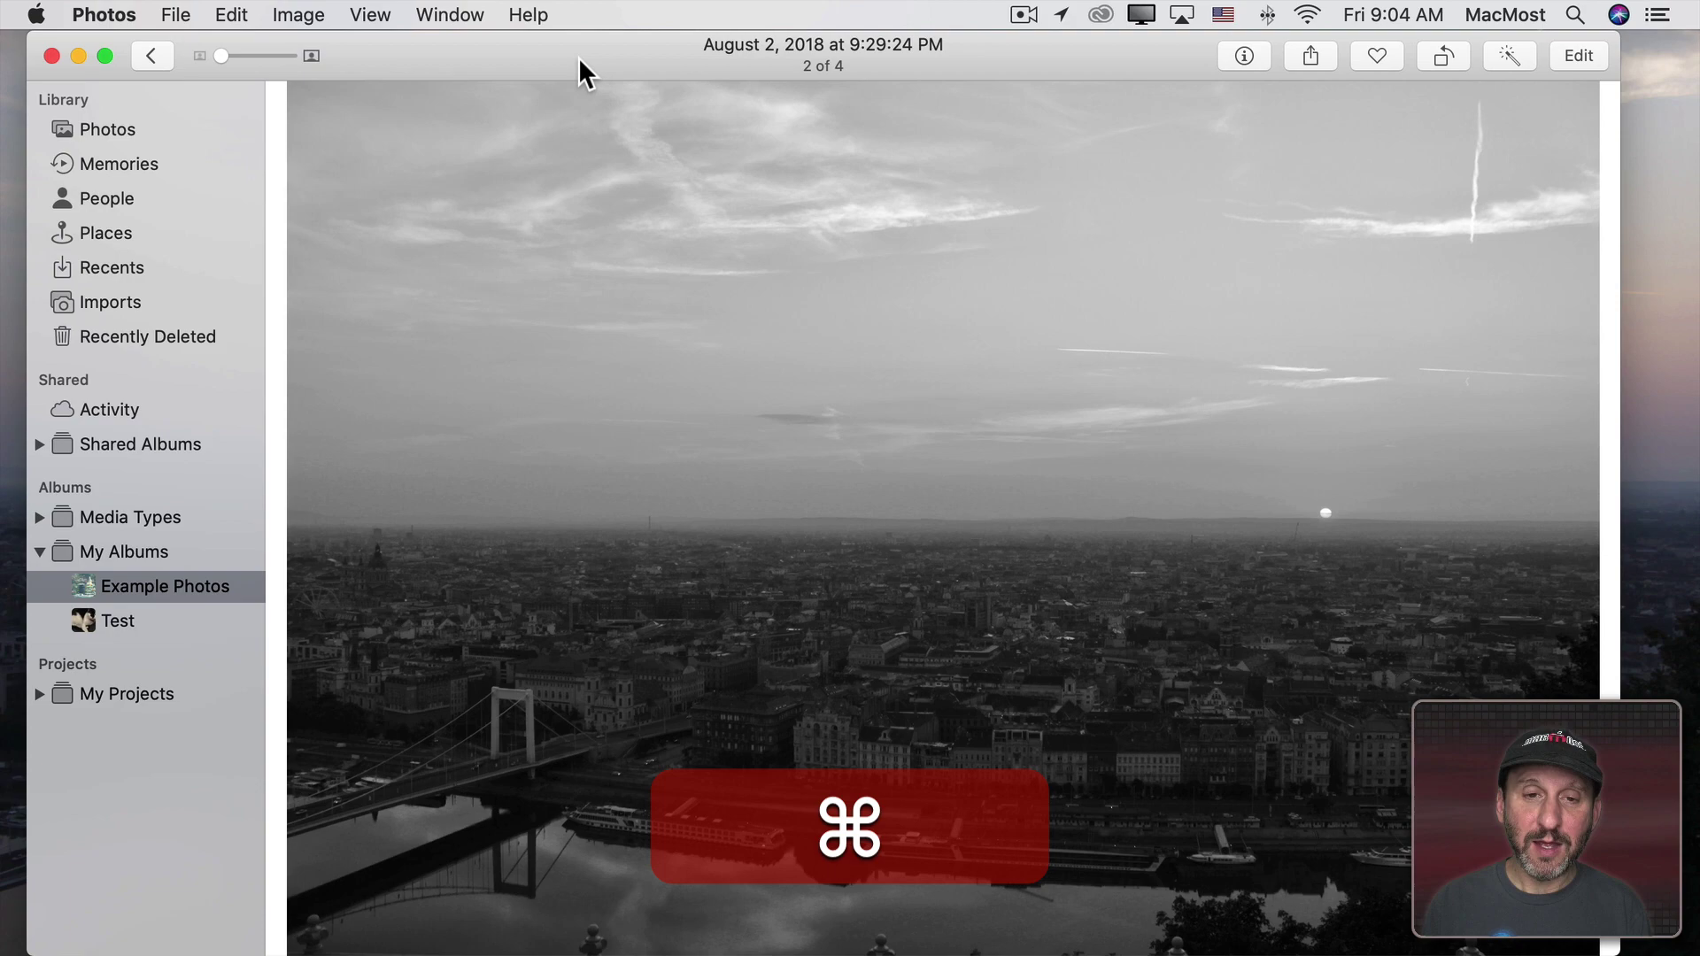
key(super+h)
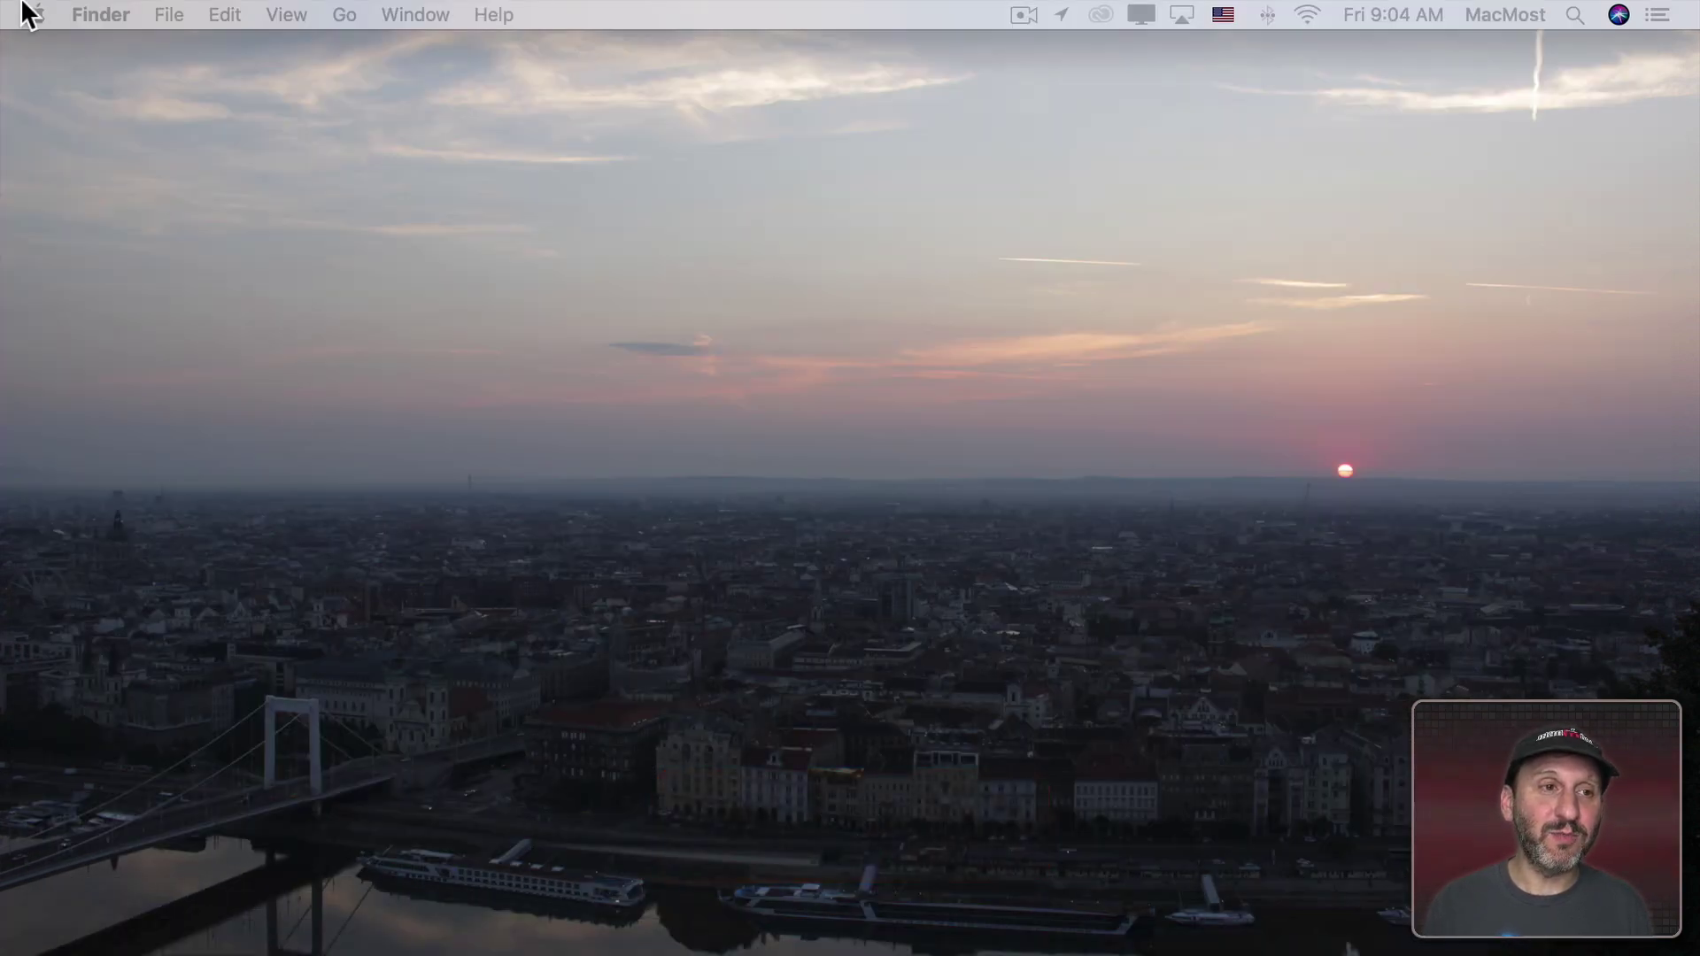
Step: Set the black-and-white sunset as the desktop picture in Desktop & Screen Saver
click(31, 13)
click(53, 84)
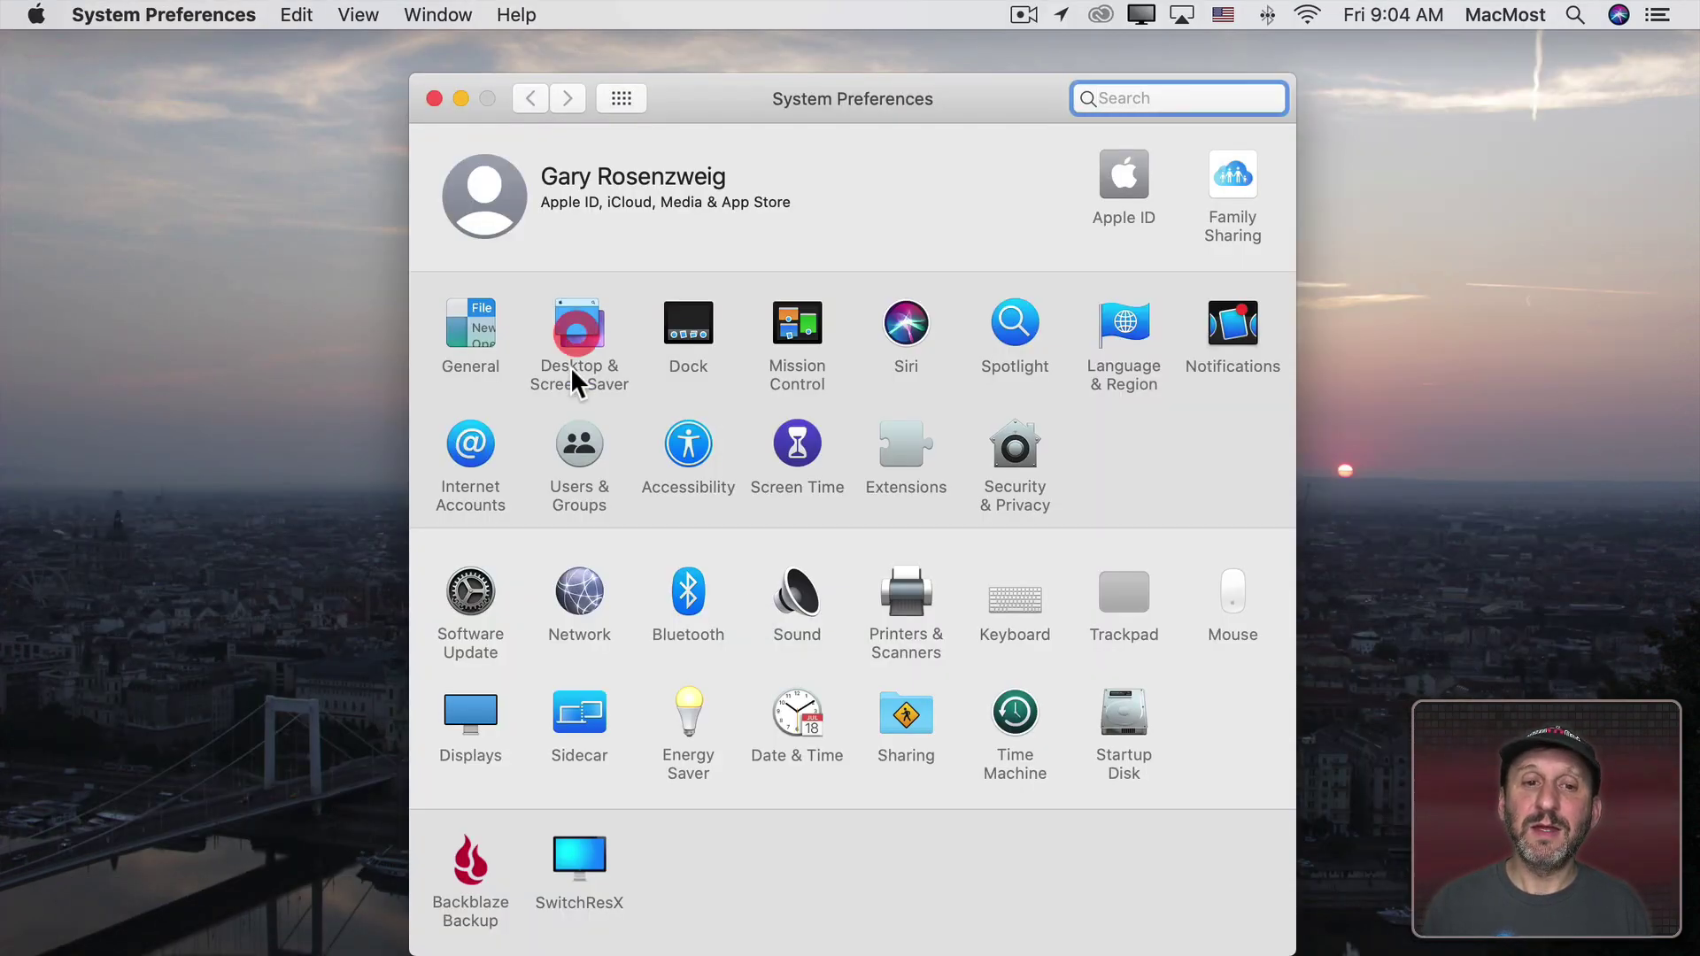
click(576, 367)
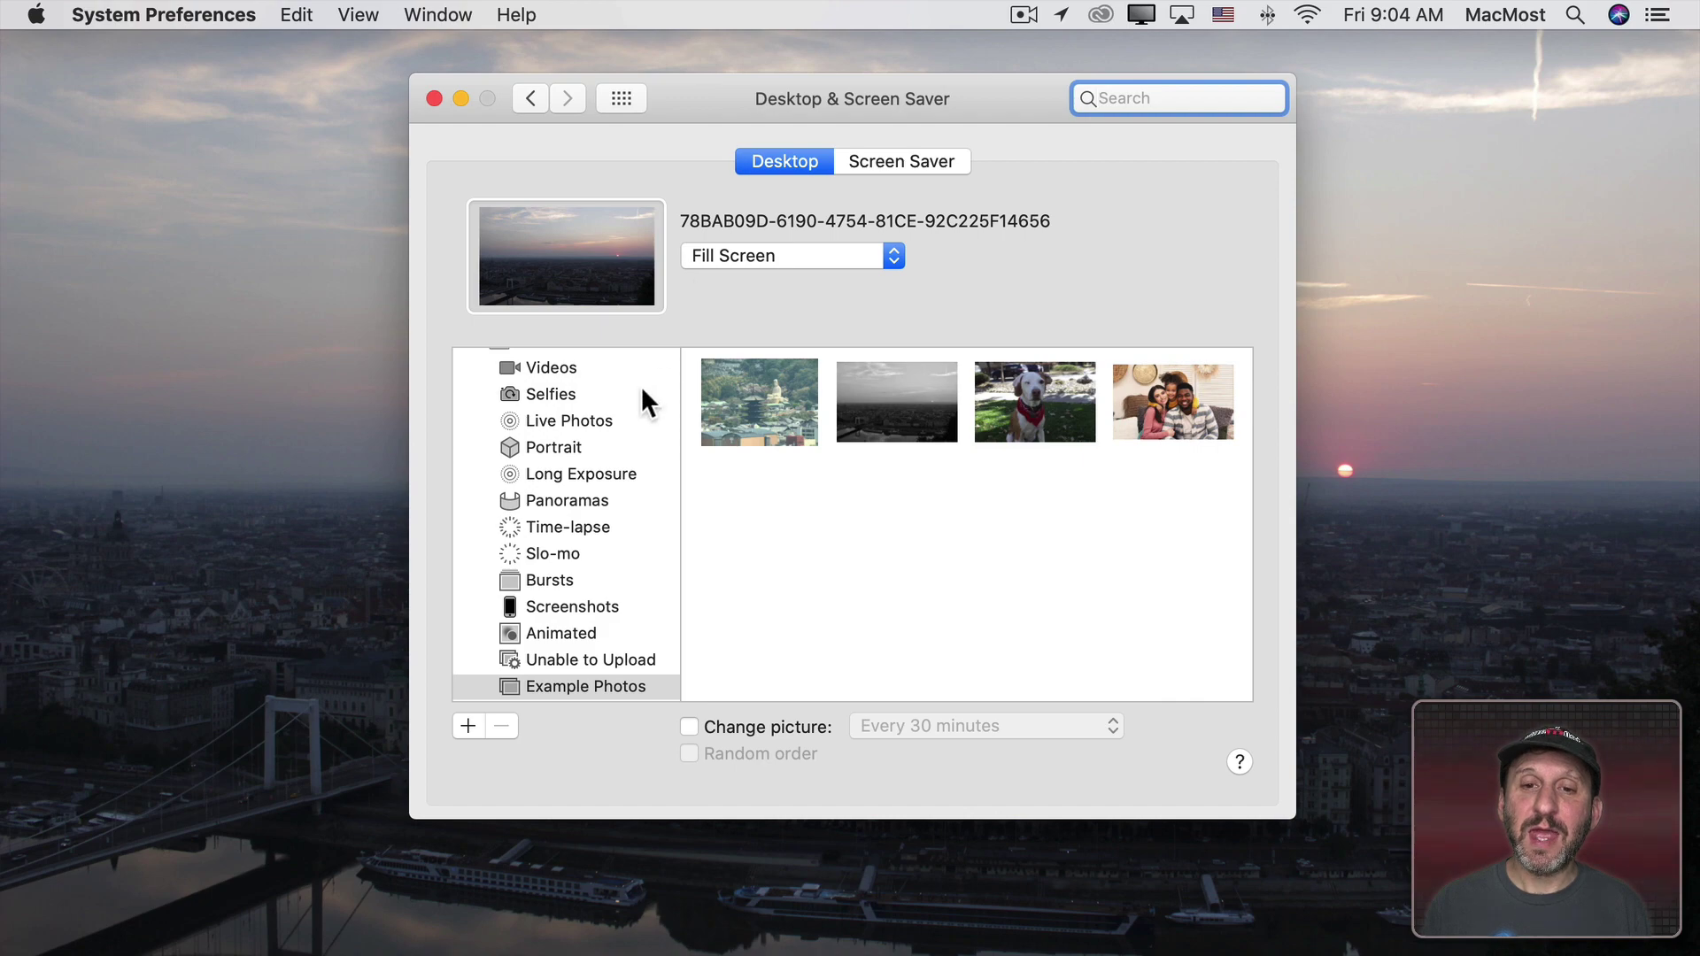
click(900, 406)
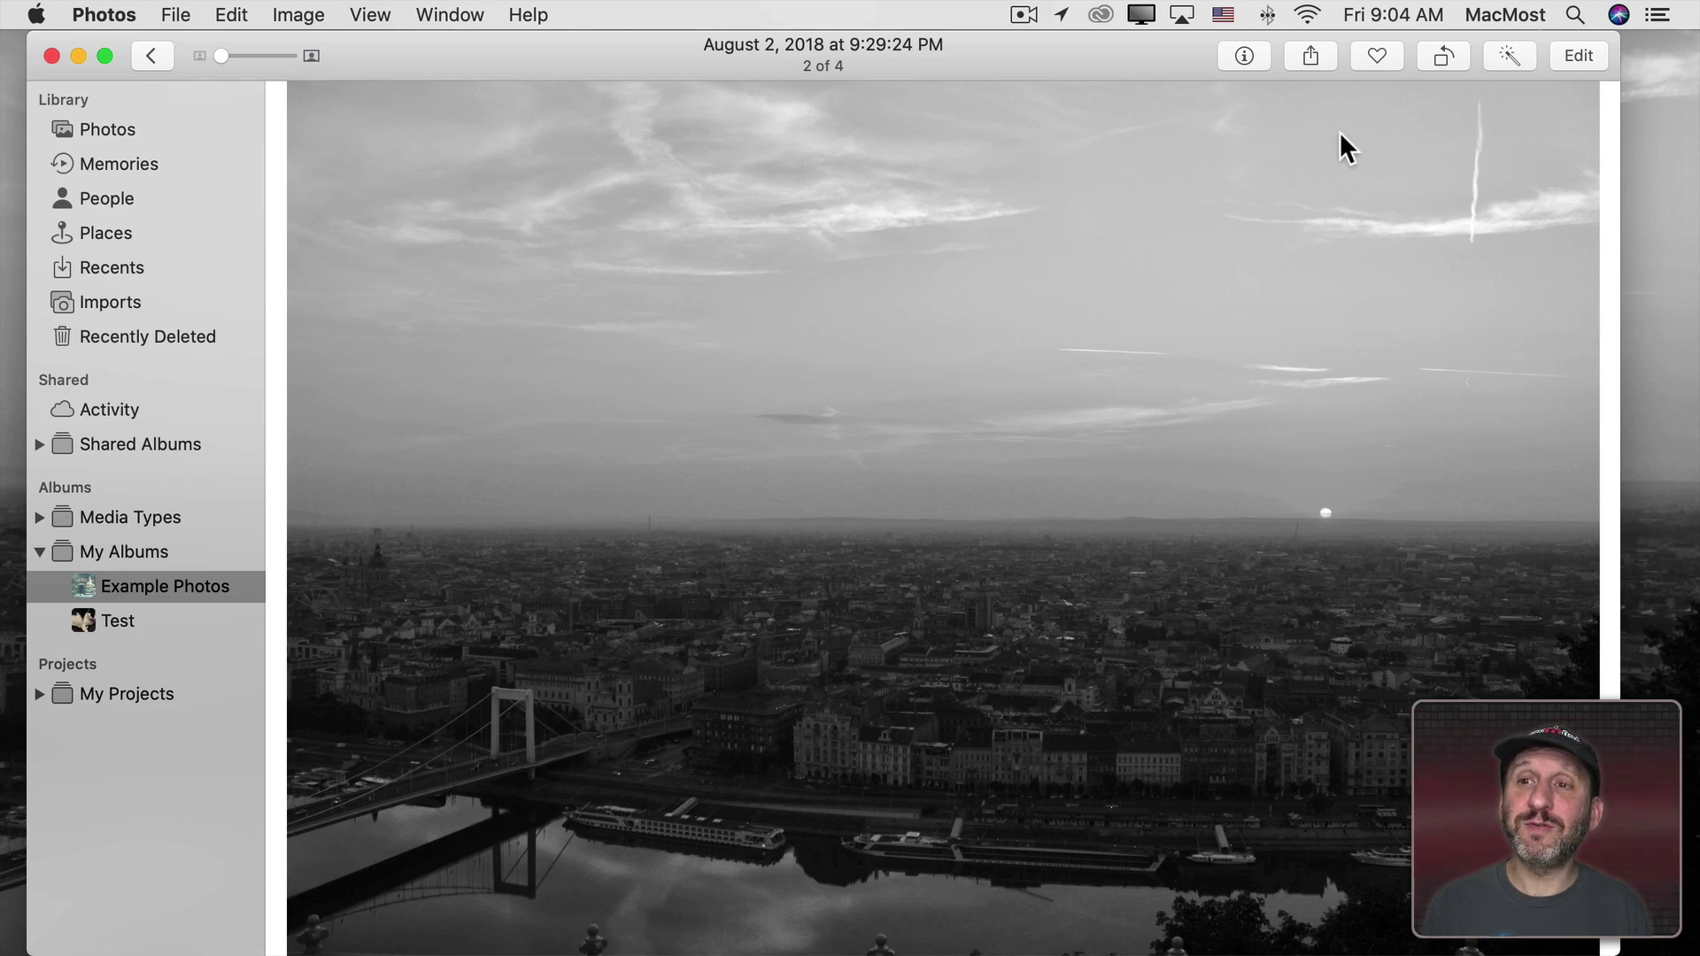
Step: Revert the sunset photo to its original colours in Photos
click(1582, 55)
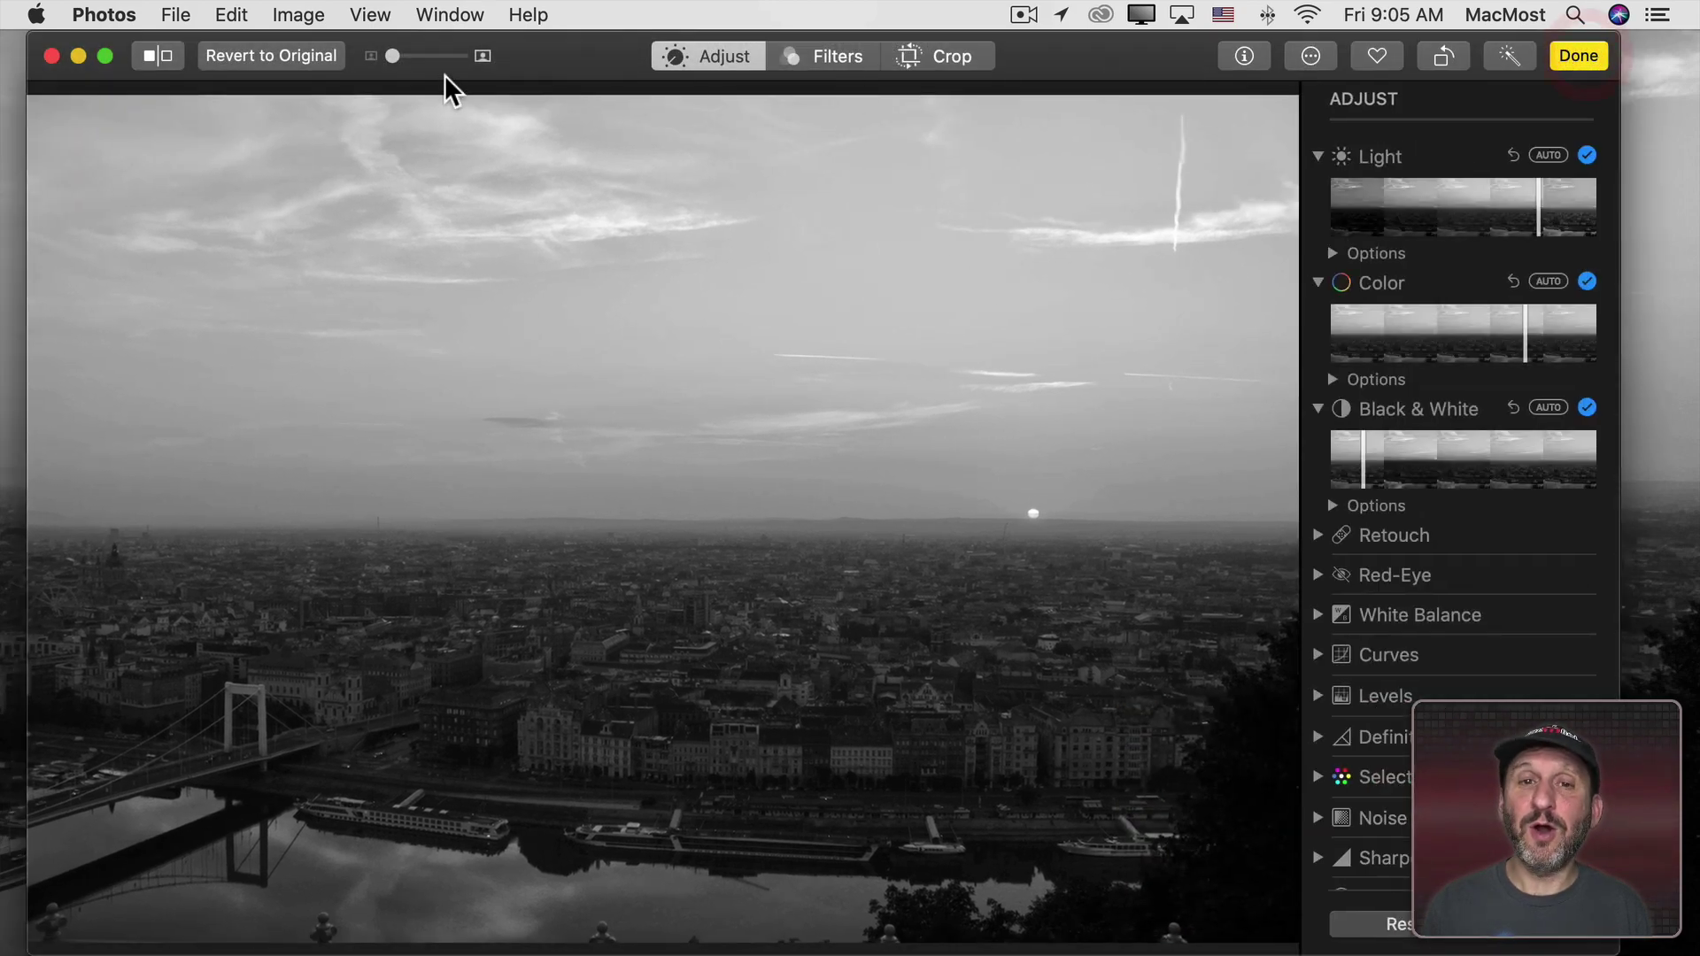
click(266, 57)
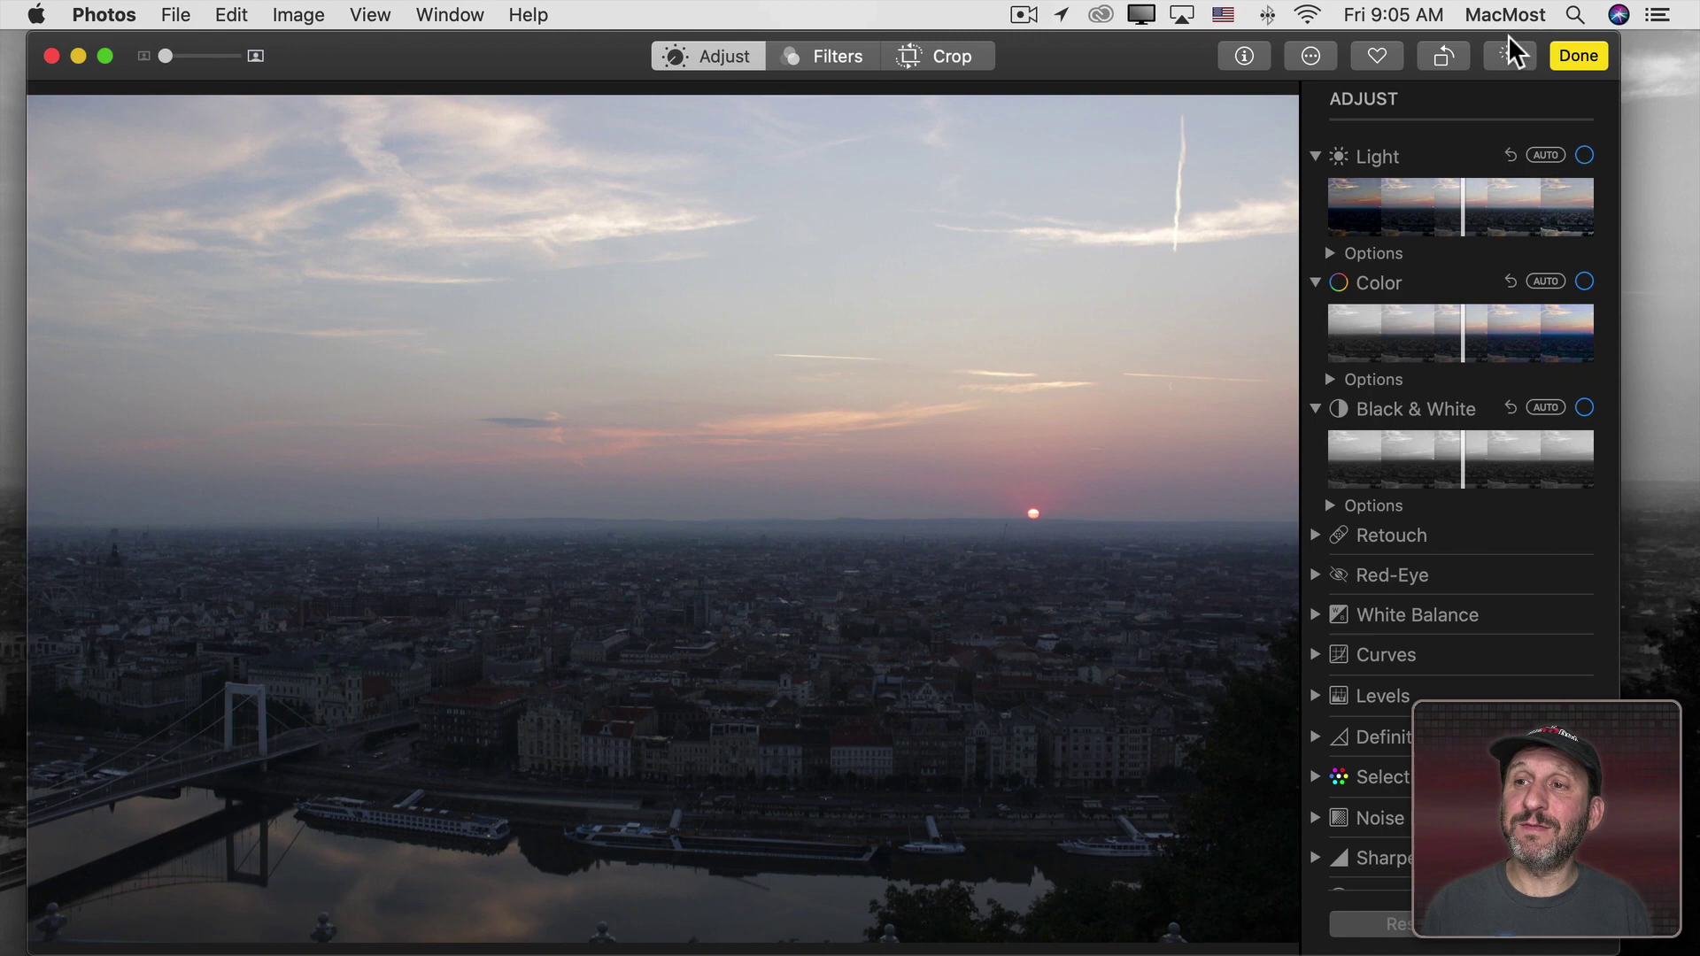
click(1577, 53)
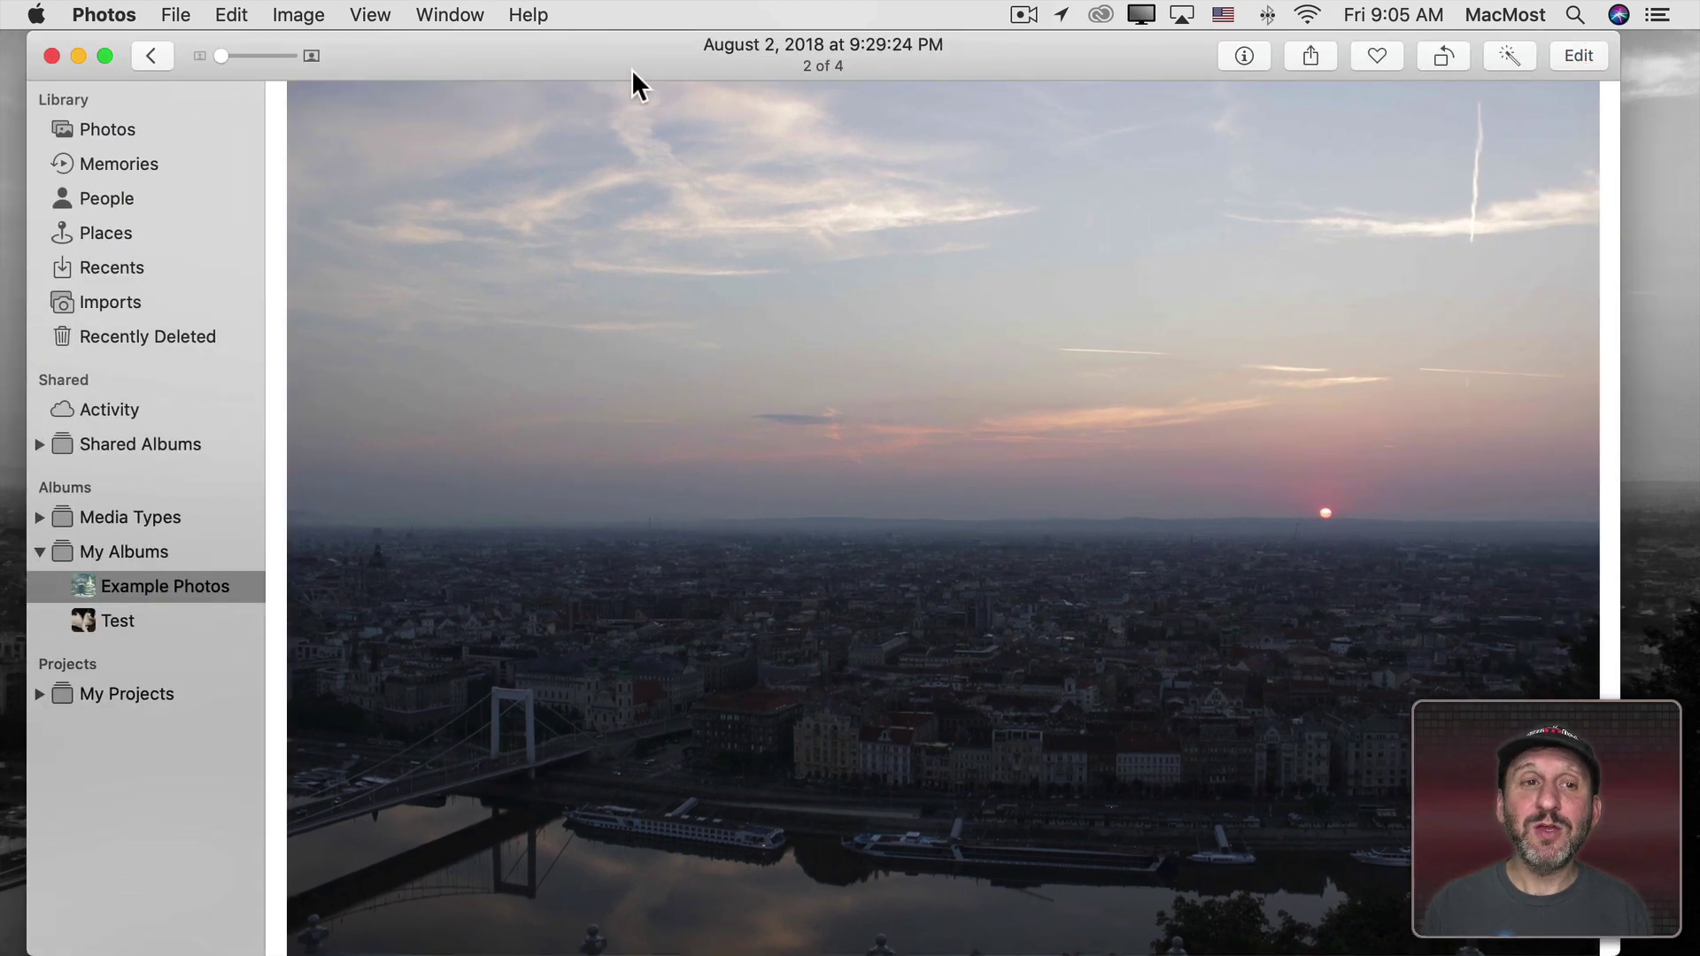
Step: Duplicate the colour sunset photo in Example Photos and select the two sunset copies
click(151, 57)
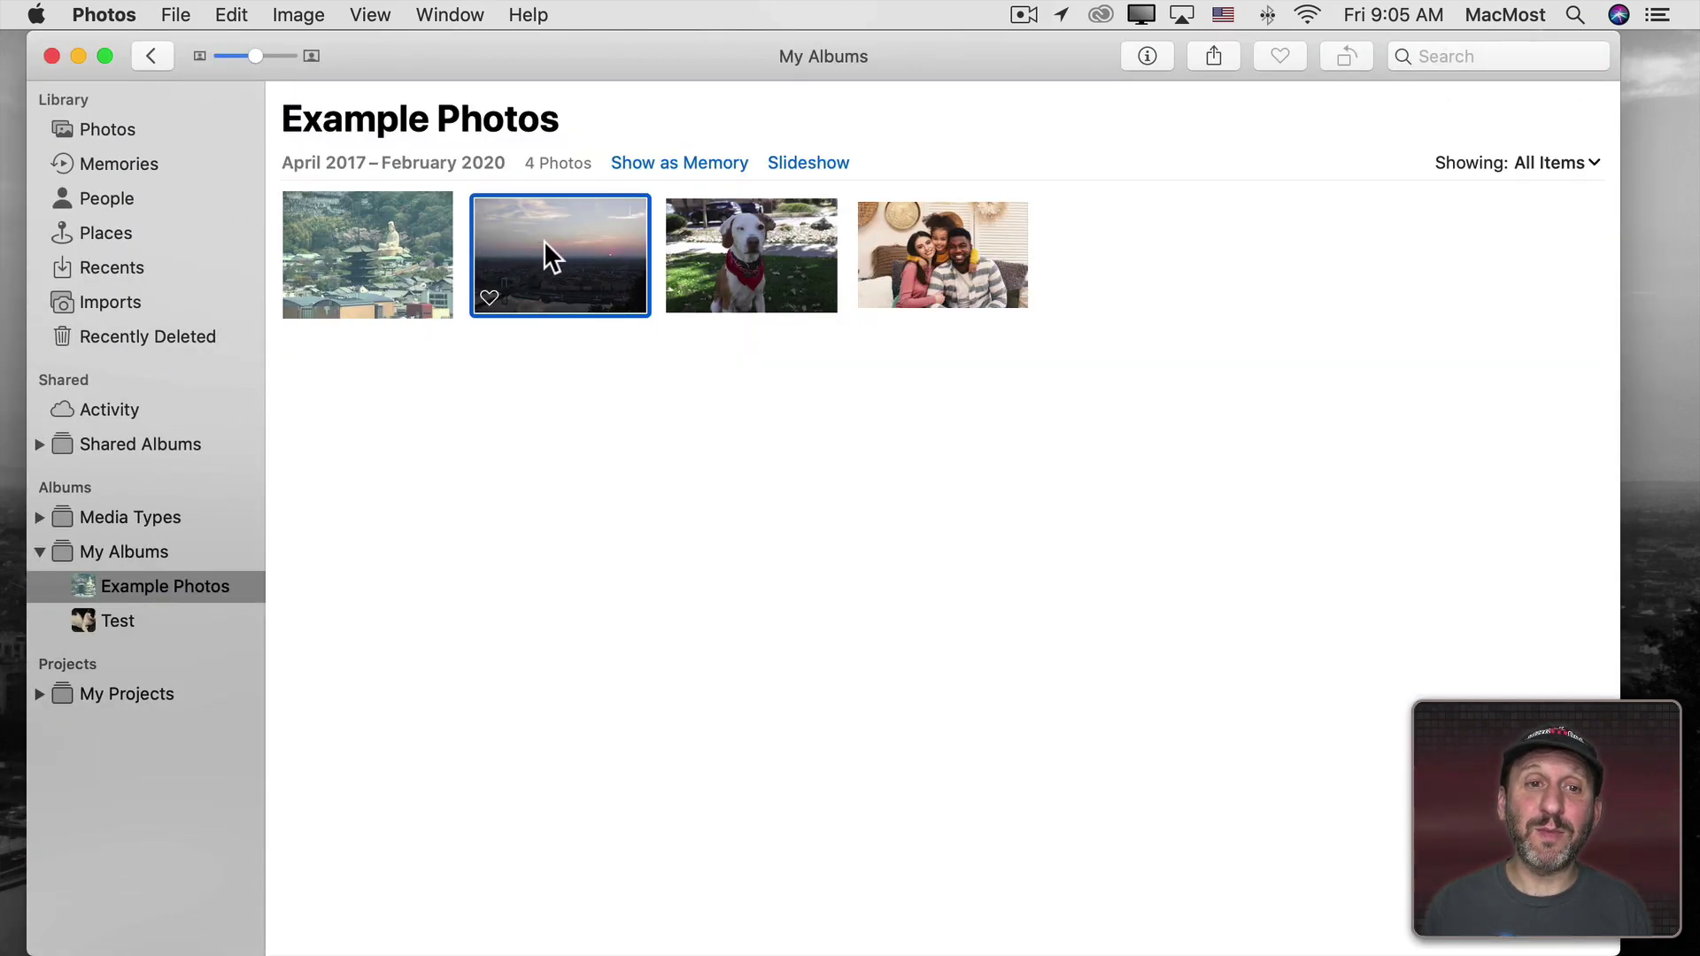
click(285, 12)
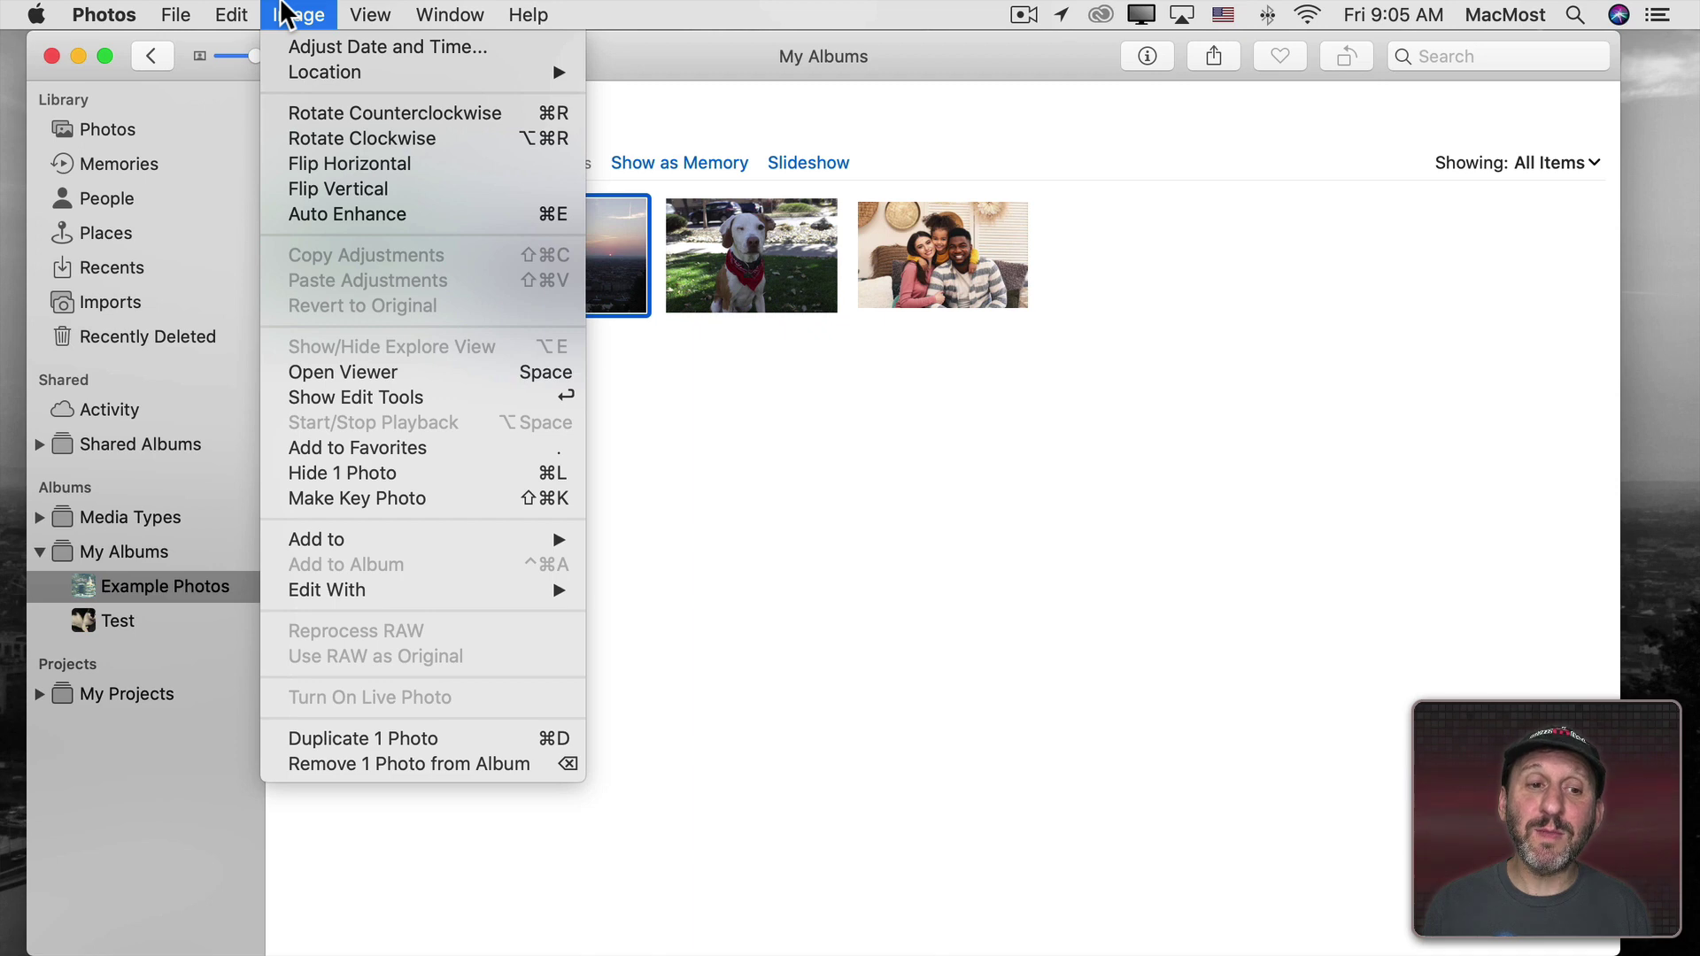
click(417, 744)
click(722, 292)
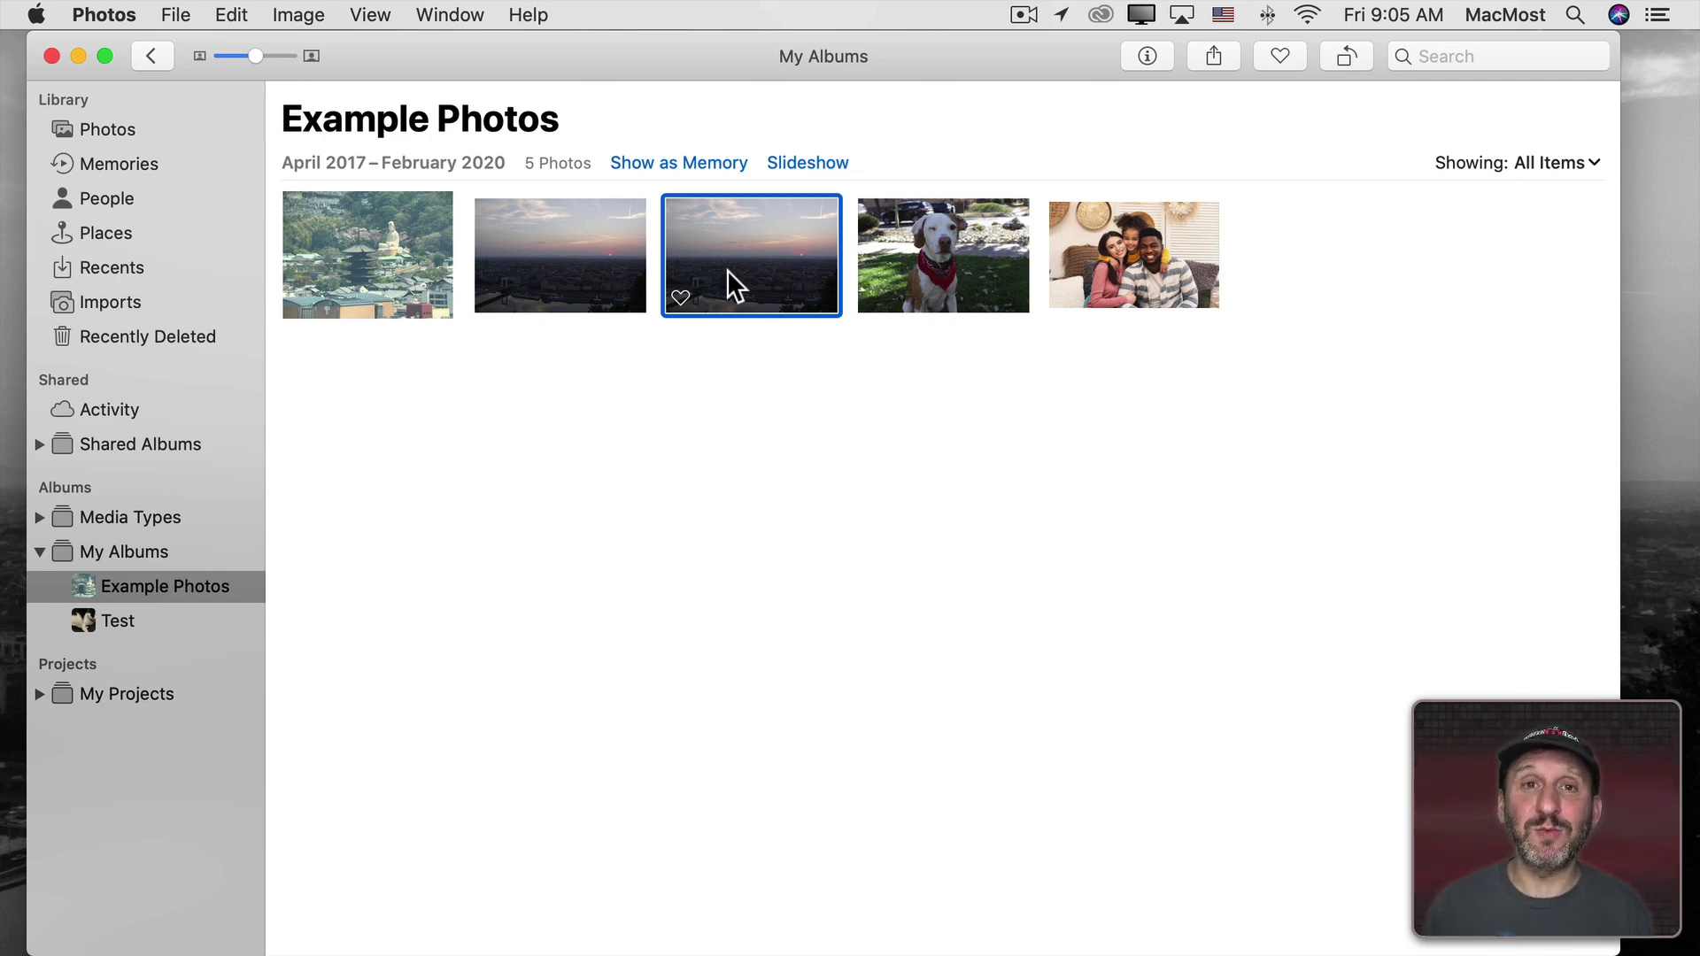
click(556, 230)
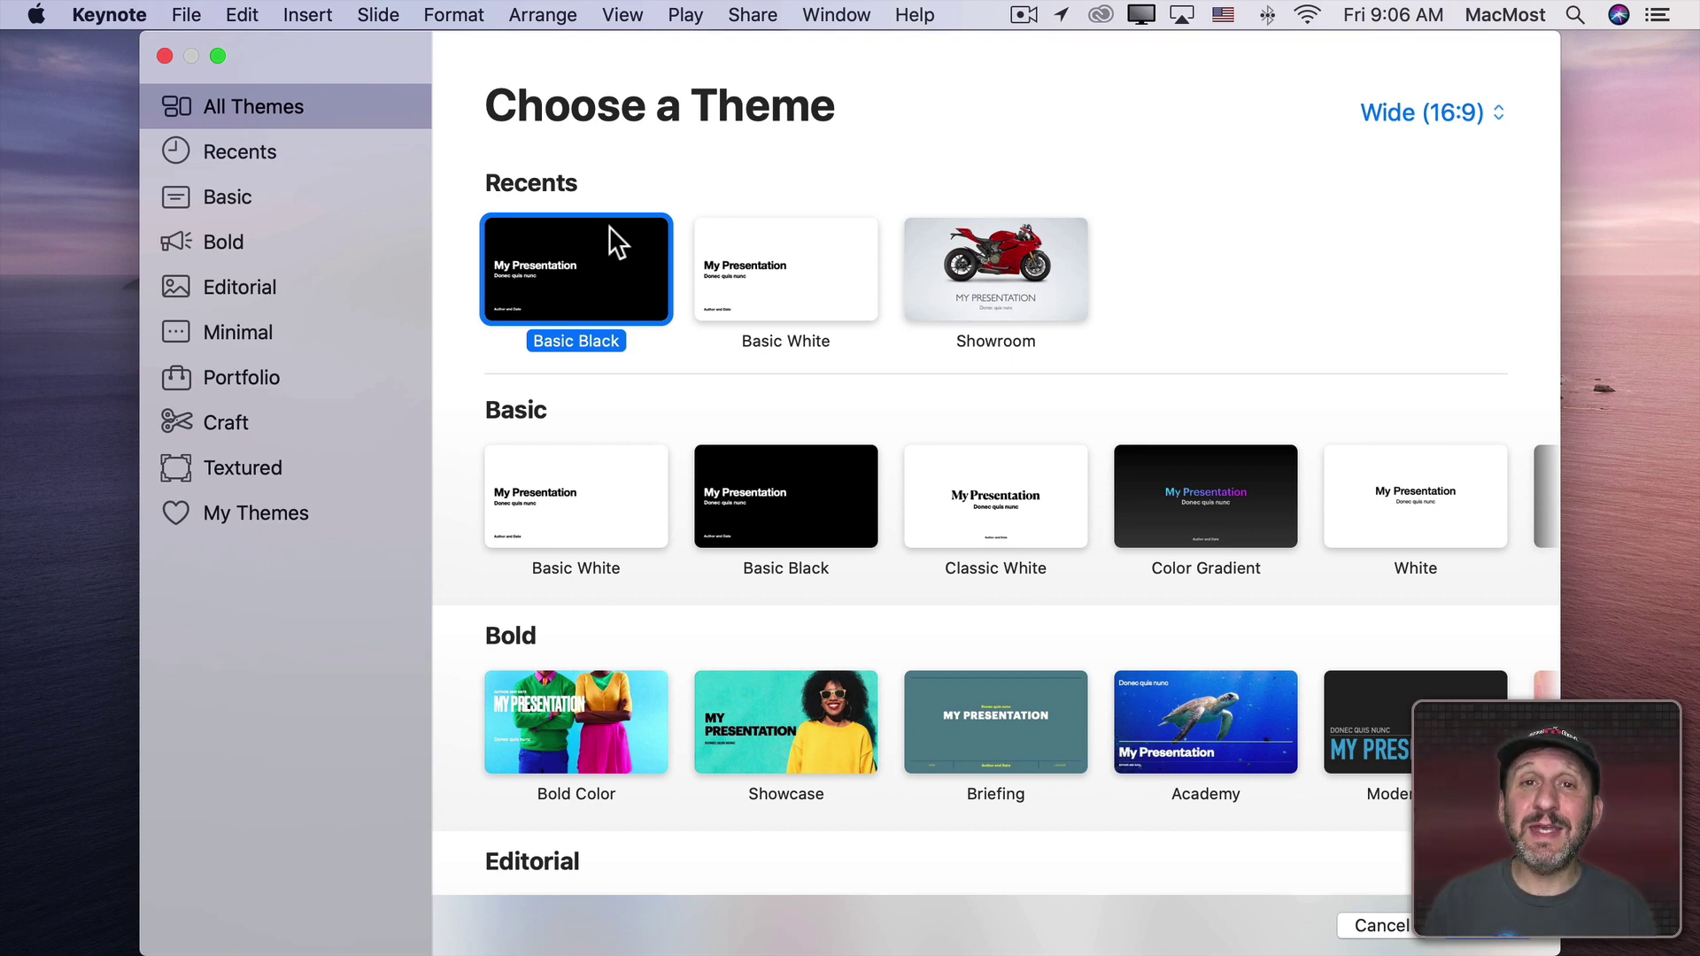
Step: Create a Basic Black presentation and delete its title, subtitle and author text boxes
double_click(597, 279)
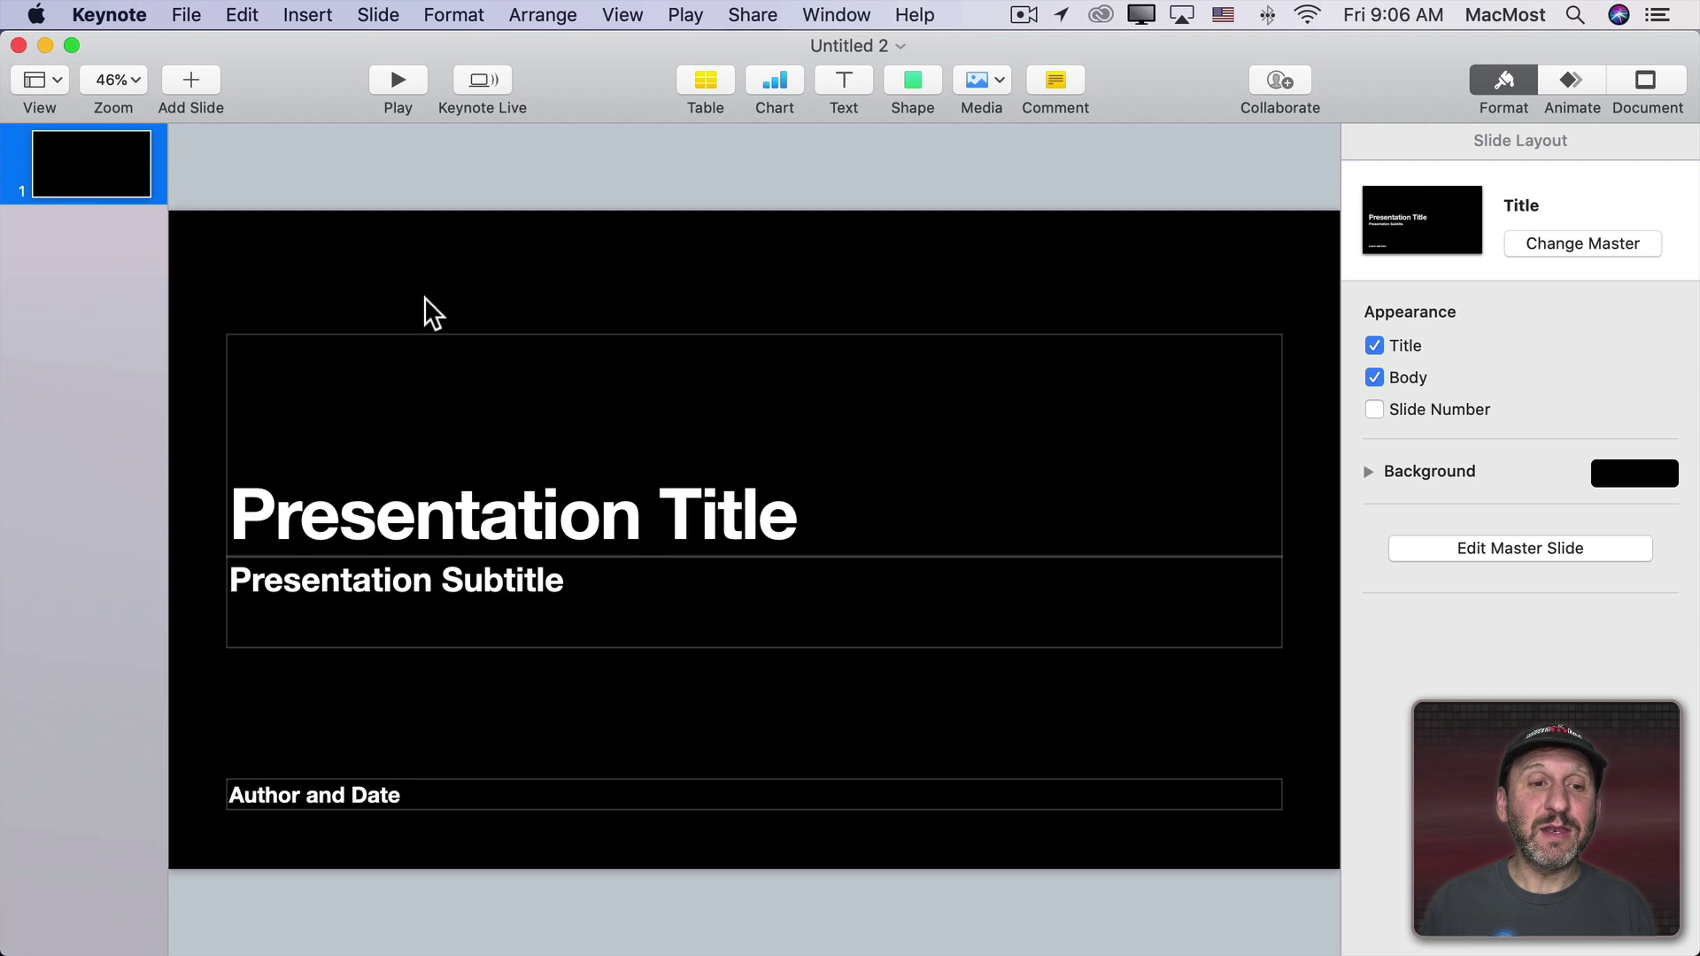
drag(369, 282, 657, 882)
key(BackSpace)
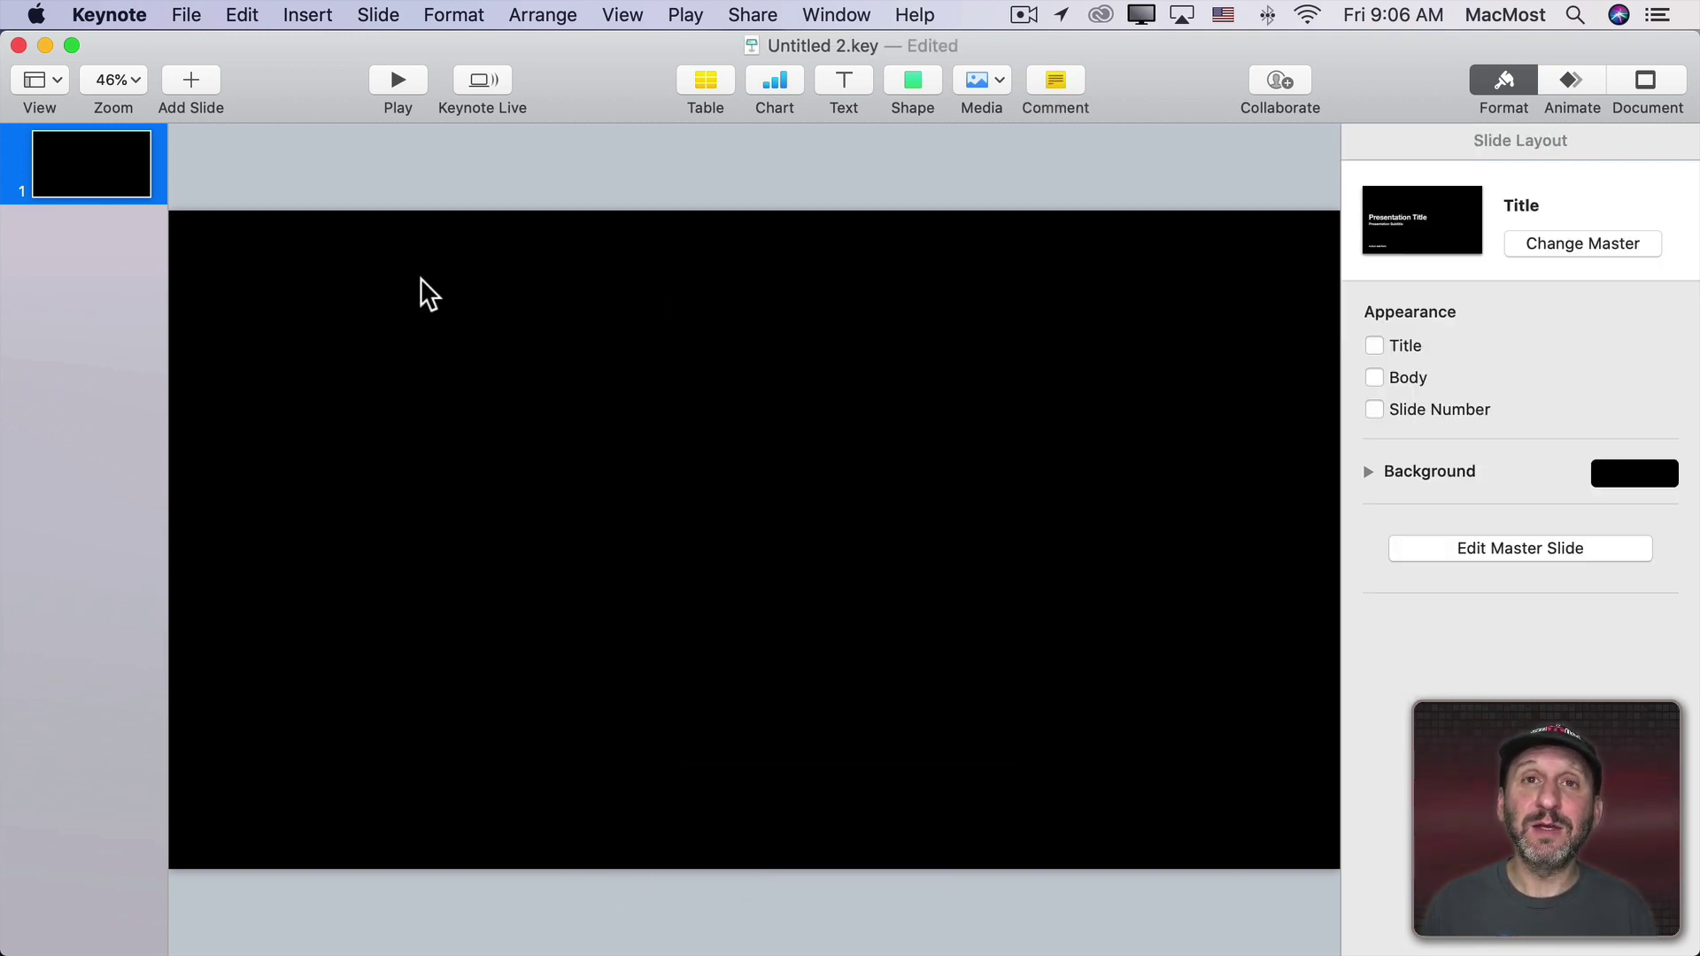
Step: Set a custom slide size of 3840 × 2160 in the Document settings
click(1632, 78)
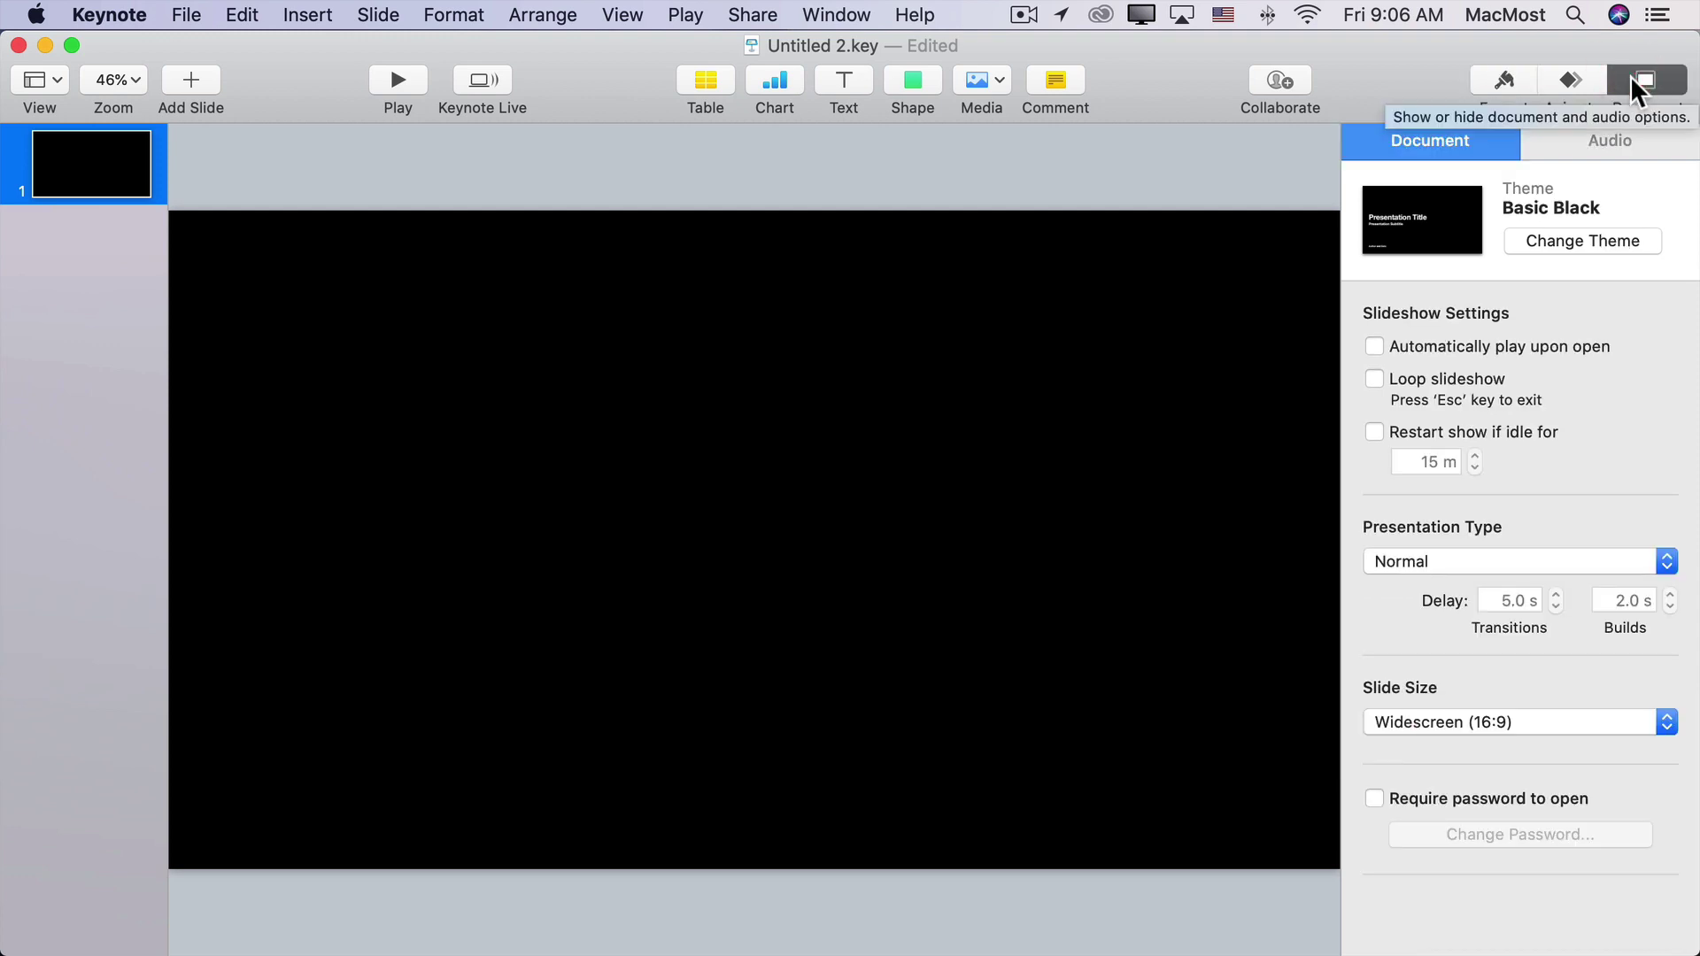
click(1468, 721)
click(1465, 760)
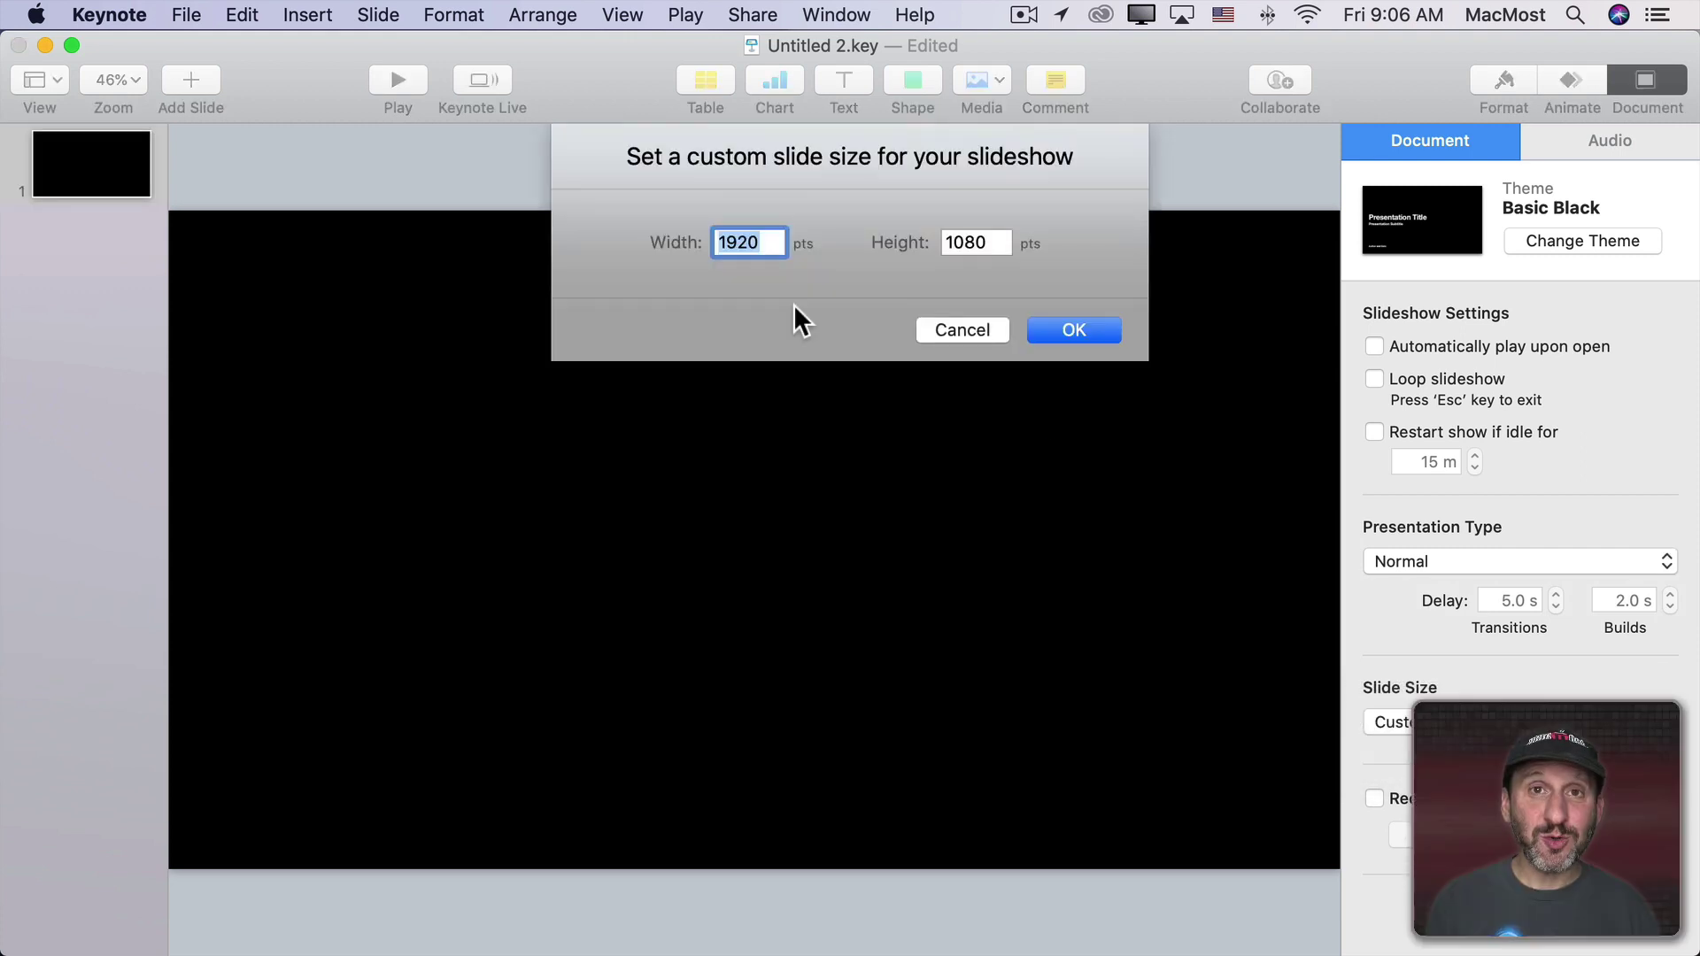
text(3840)
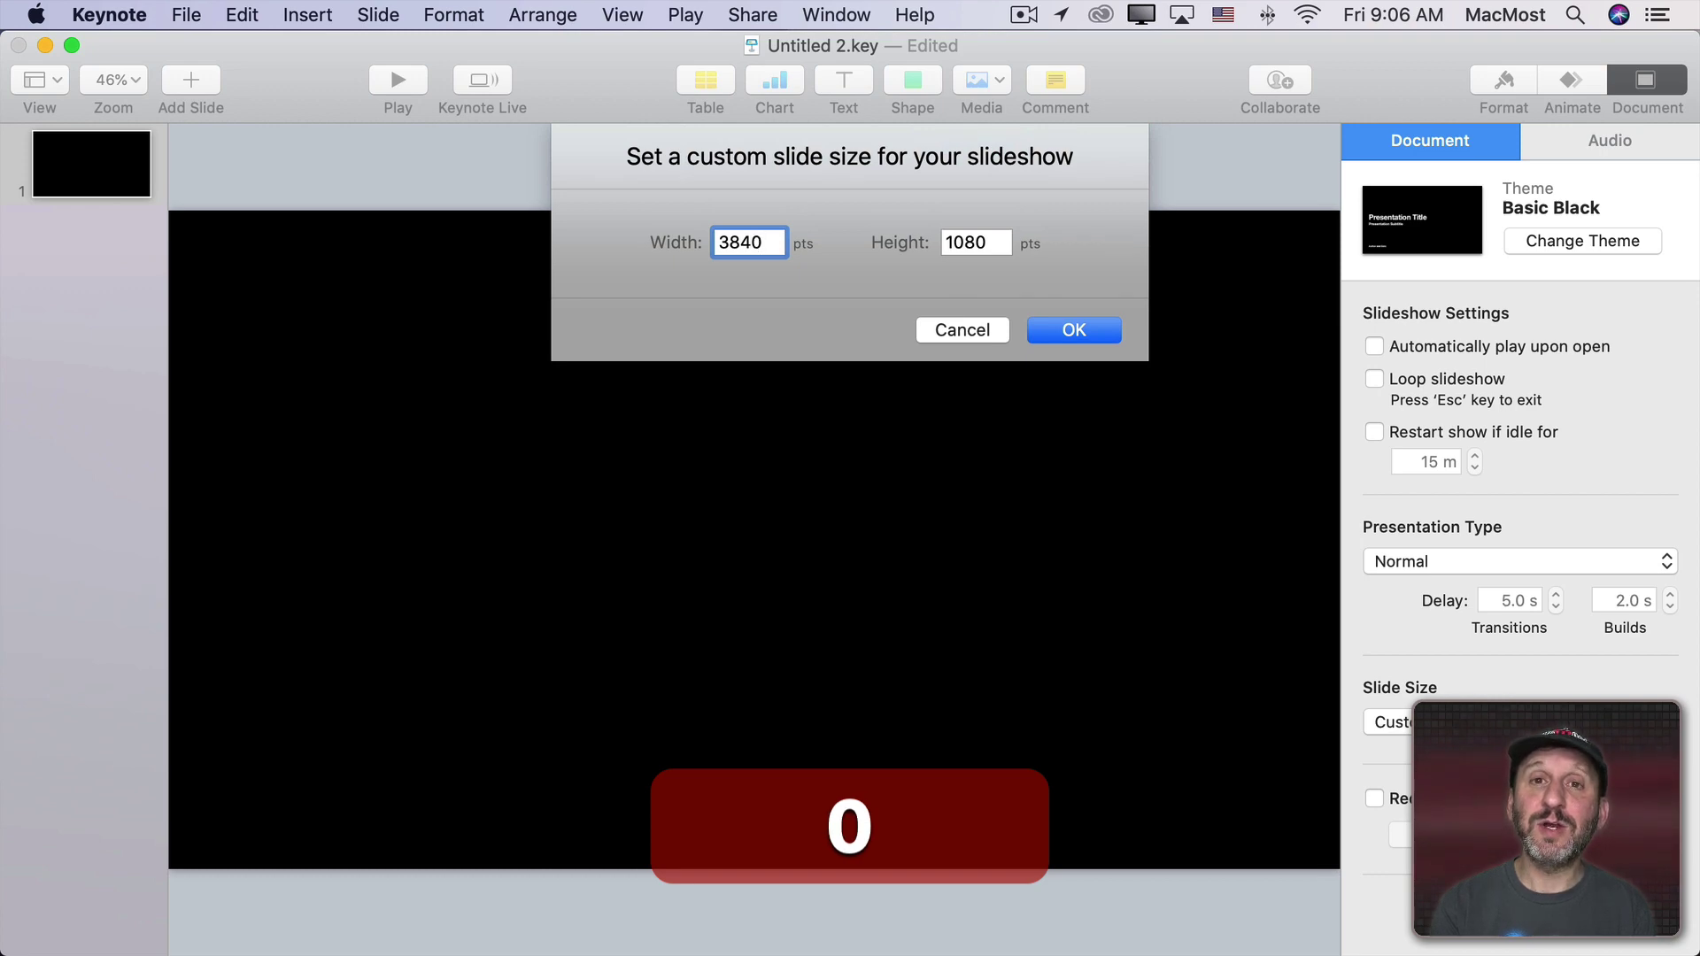
key(Tab)
text(2160)
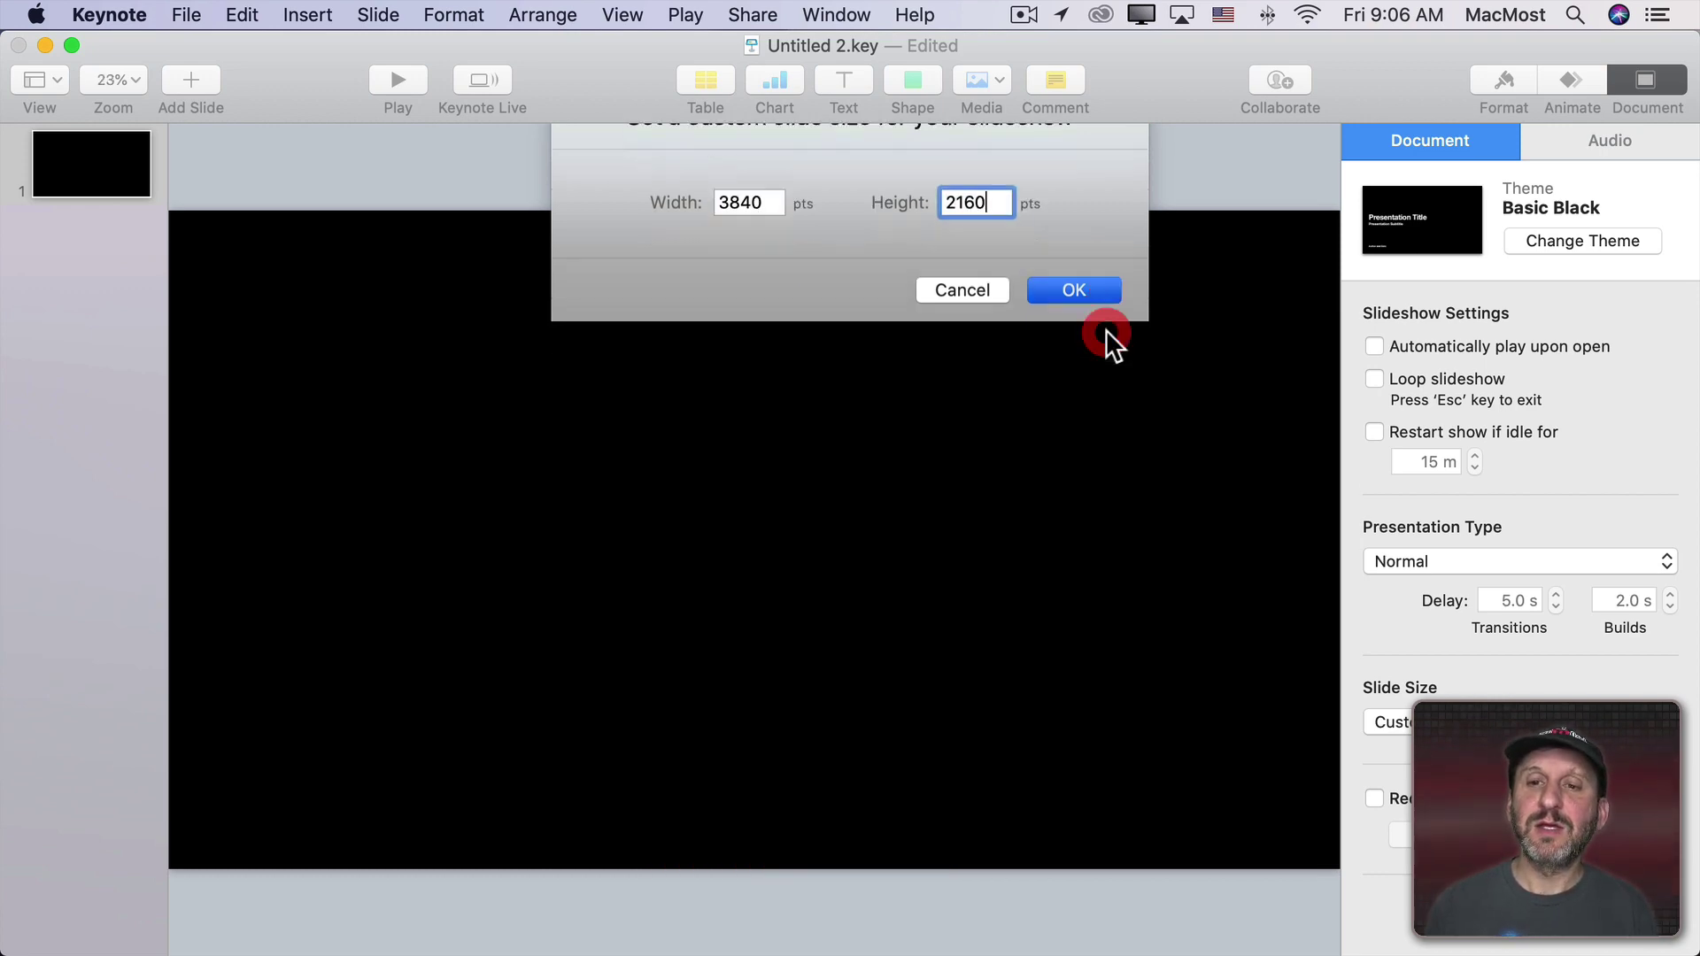
click(1107, 329)
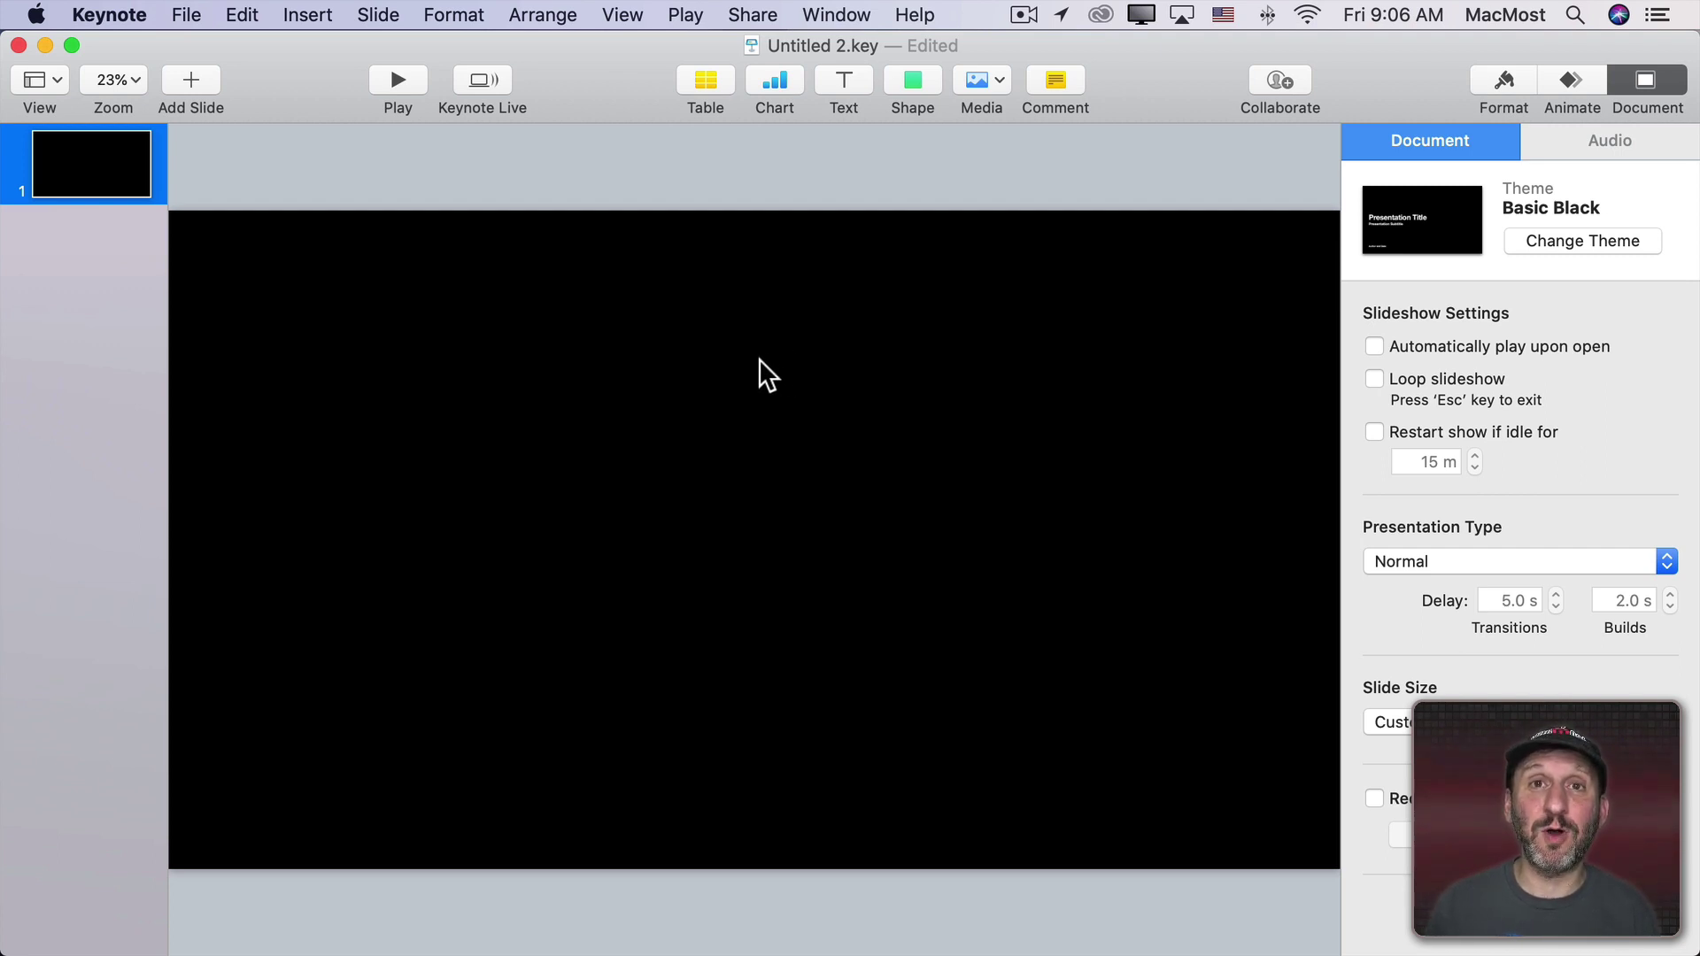
Step: Give the slide background an Advanced Gradient Fill
click(1512, 77)
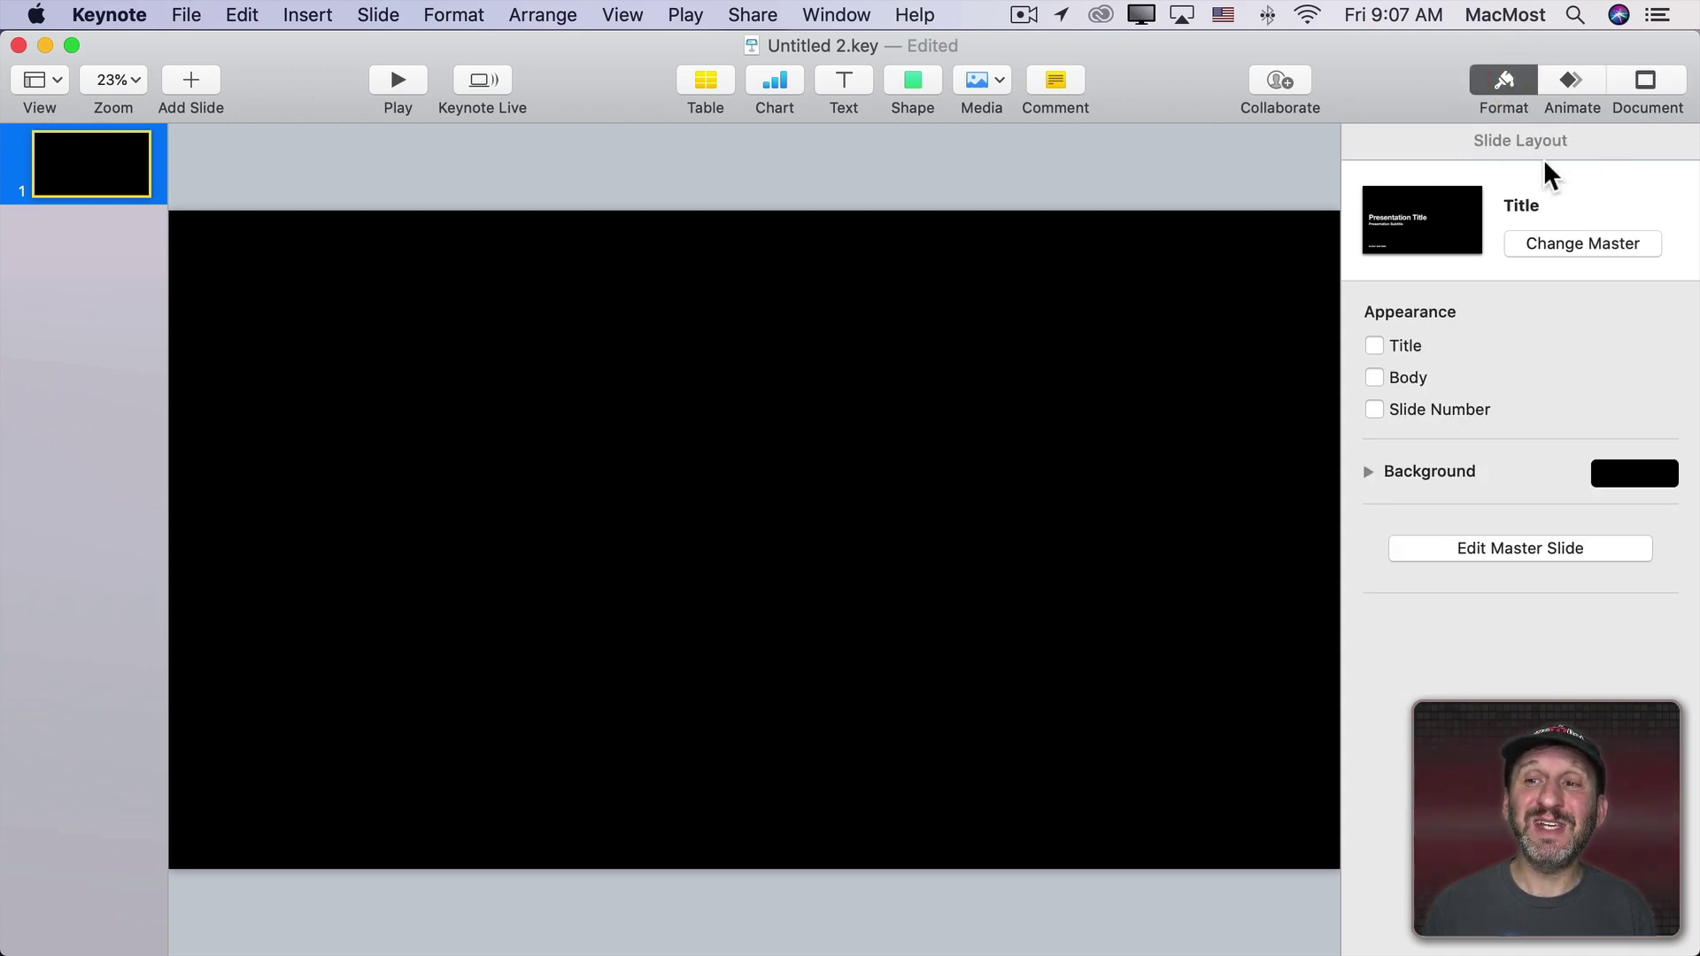
click(1277, 228)
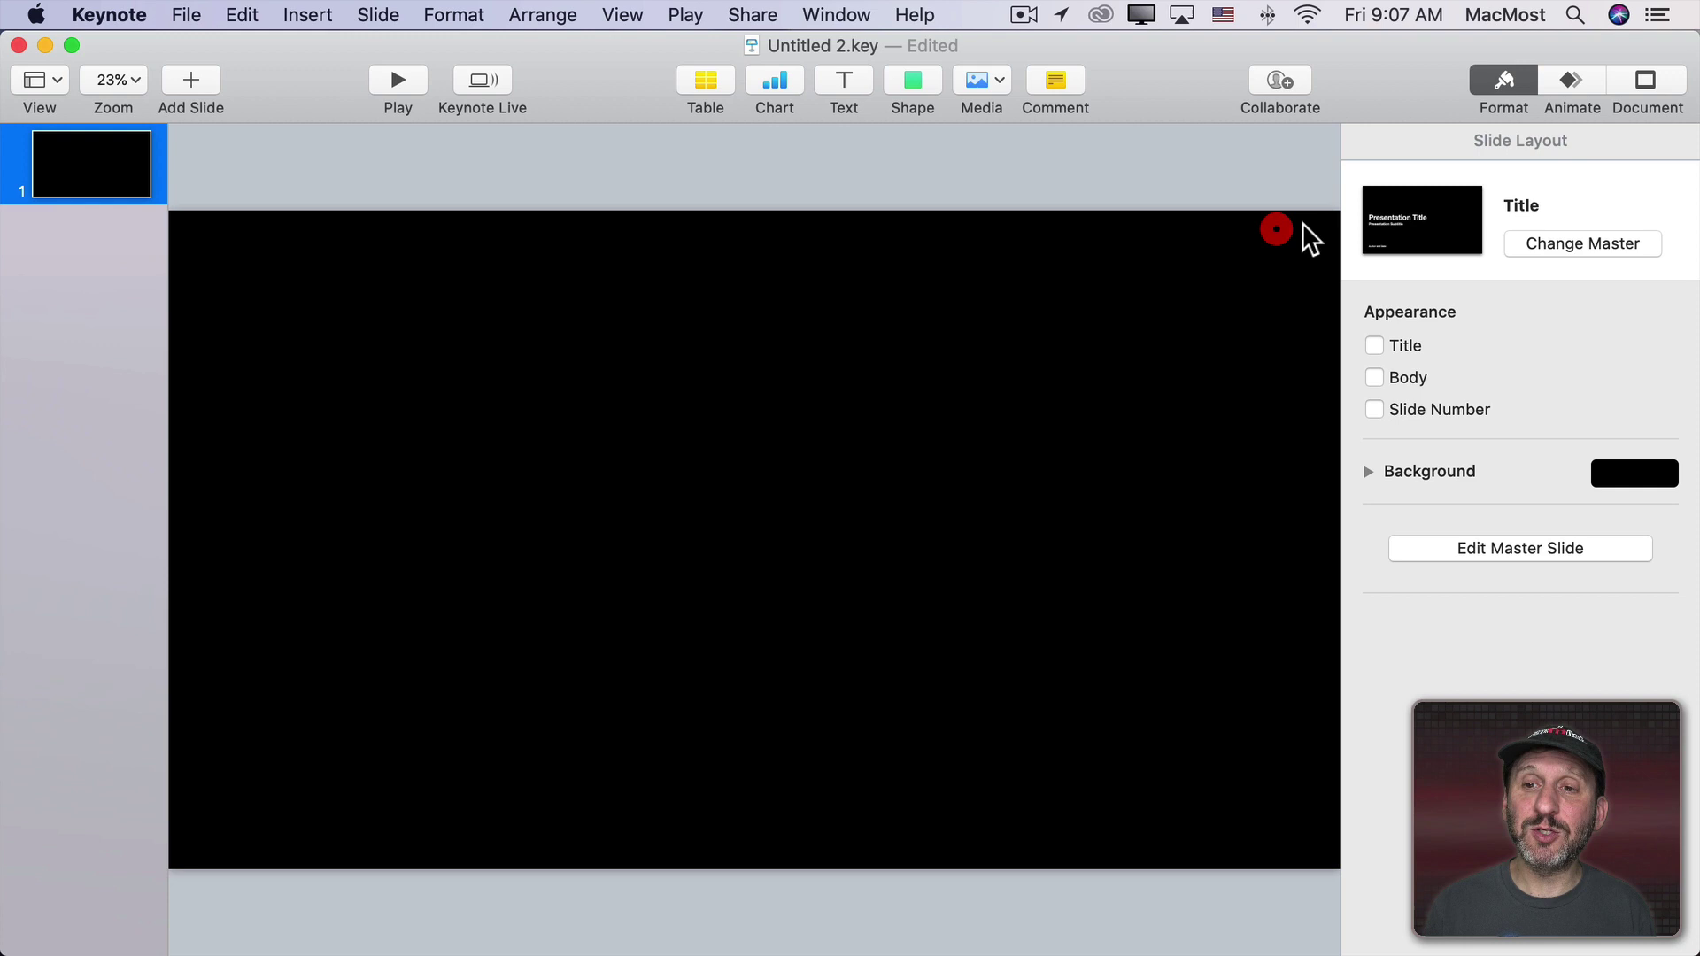
click(1377, 472)
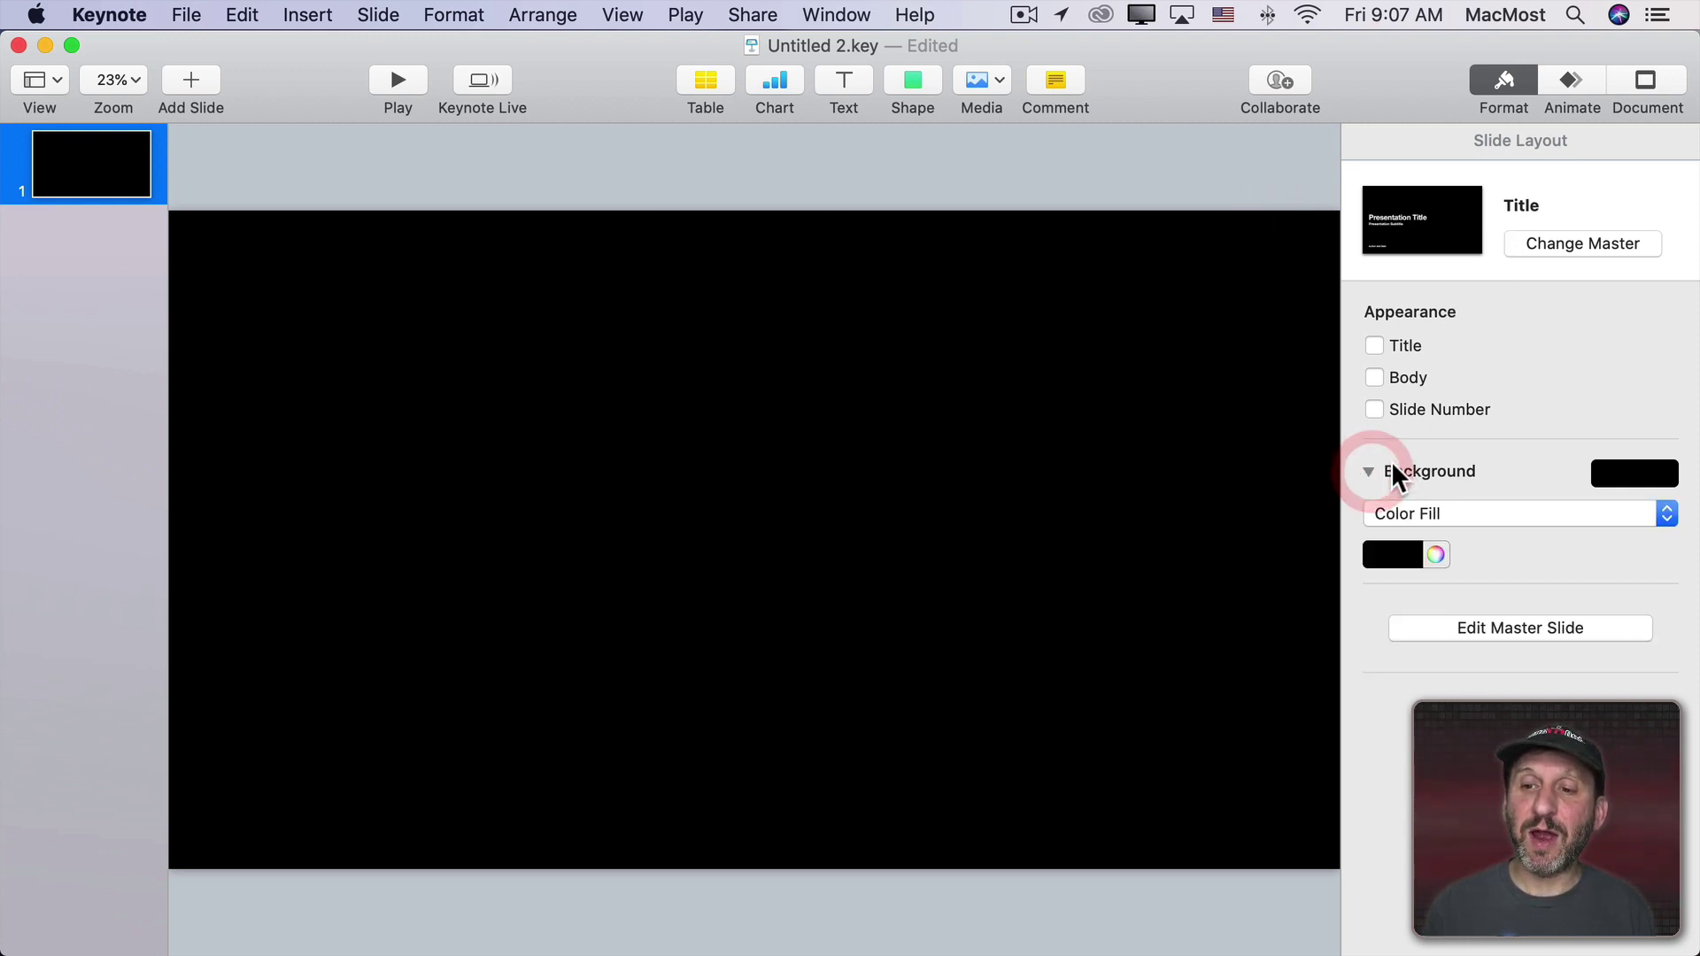
click(1425, 519)
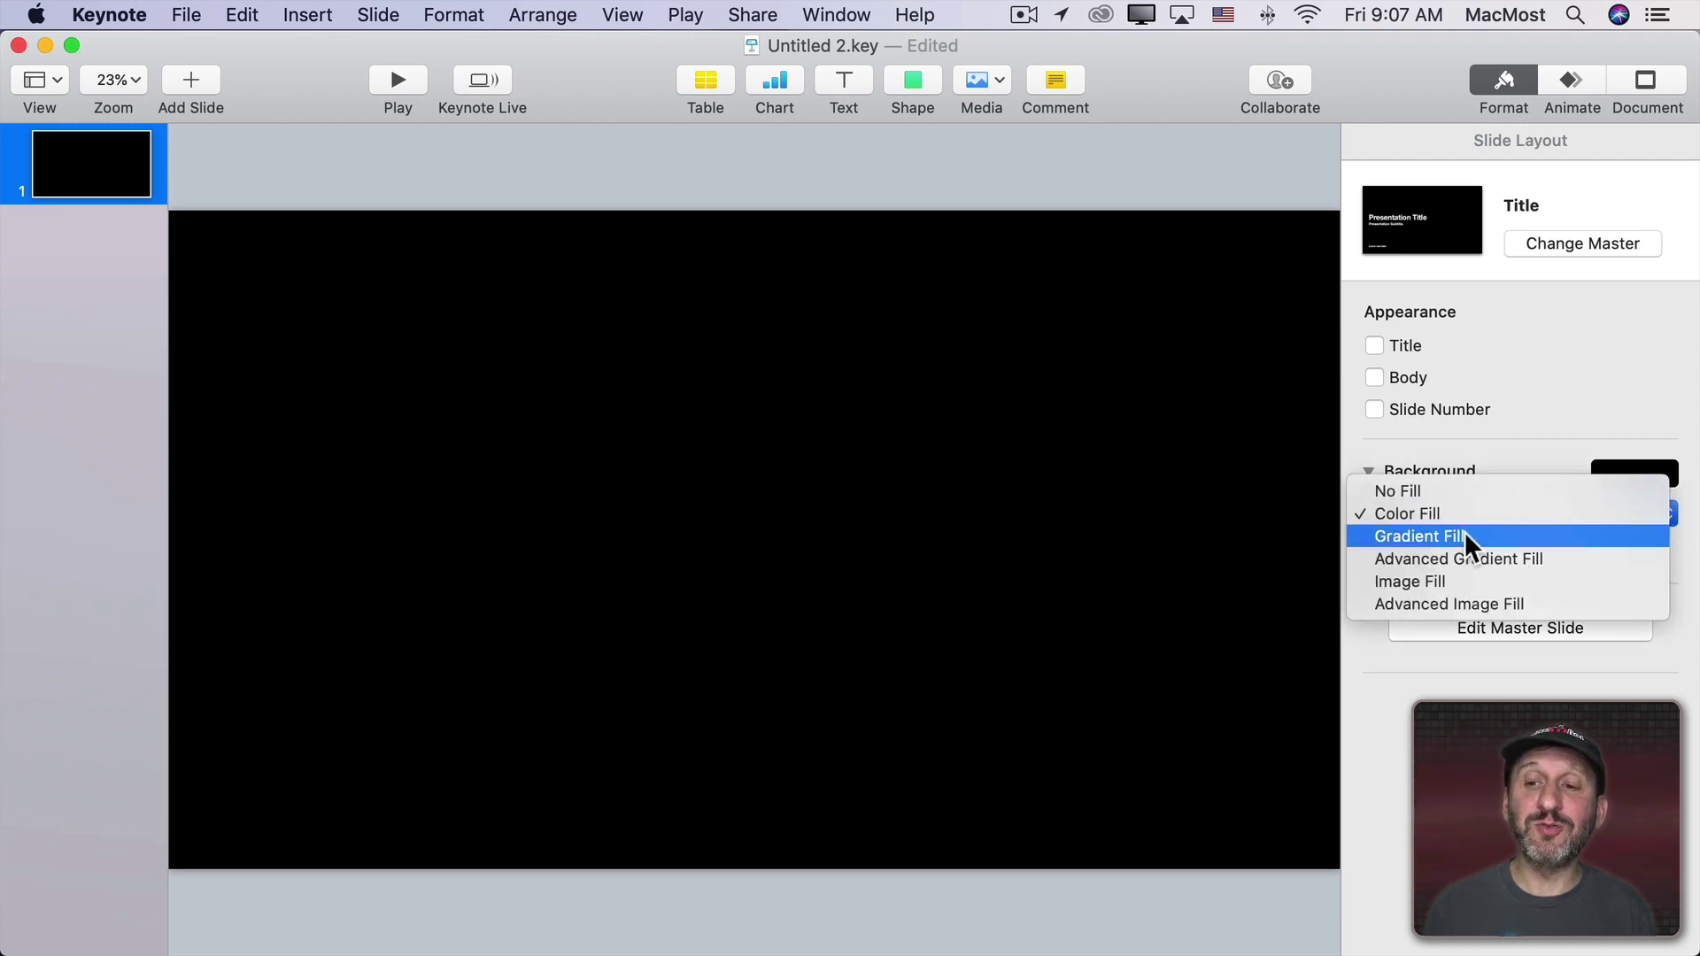
click(1464, 558)
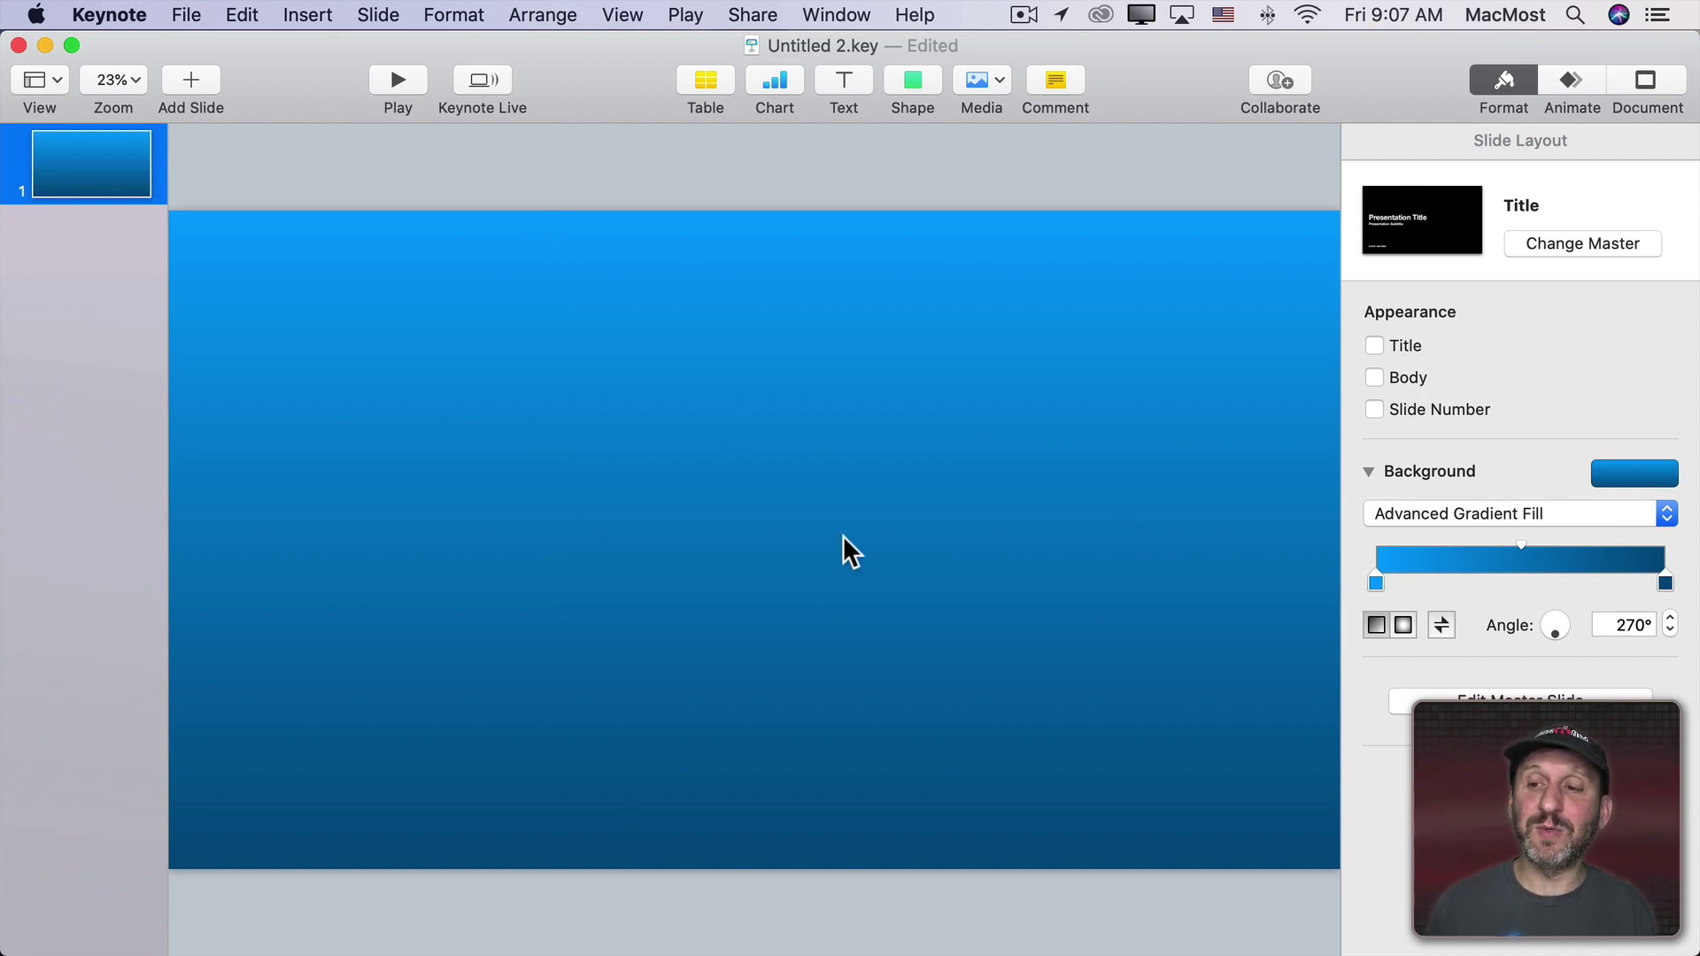
Step: Darken the gradient stops to dark blue and black, and make the gradient radial
double_click(1376, 583)
drag(40, 808, 269, 809)
click(1666, 583)
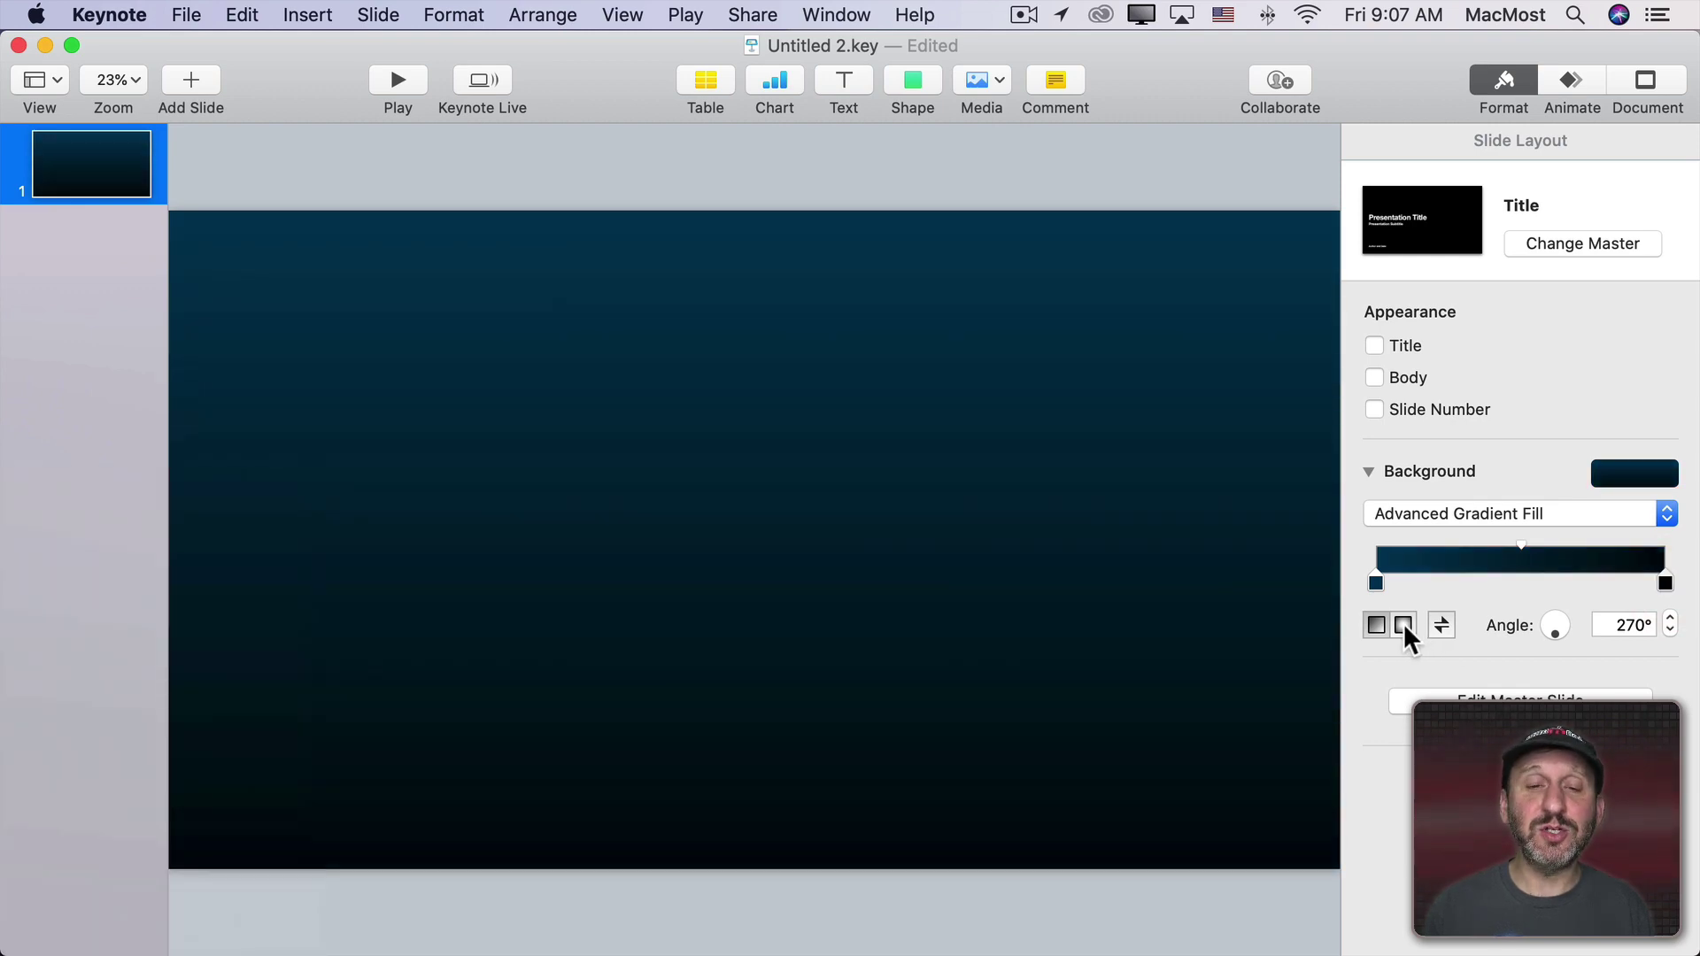
click(1405, 627)
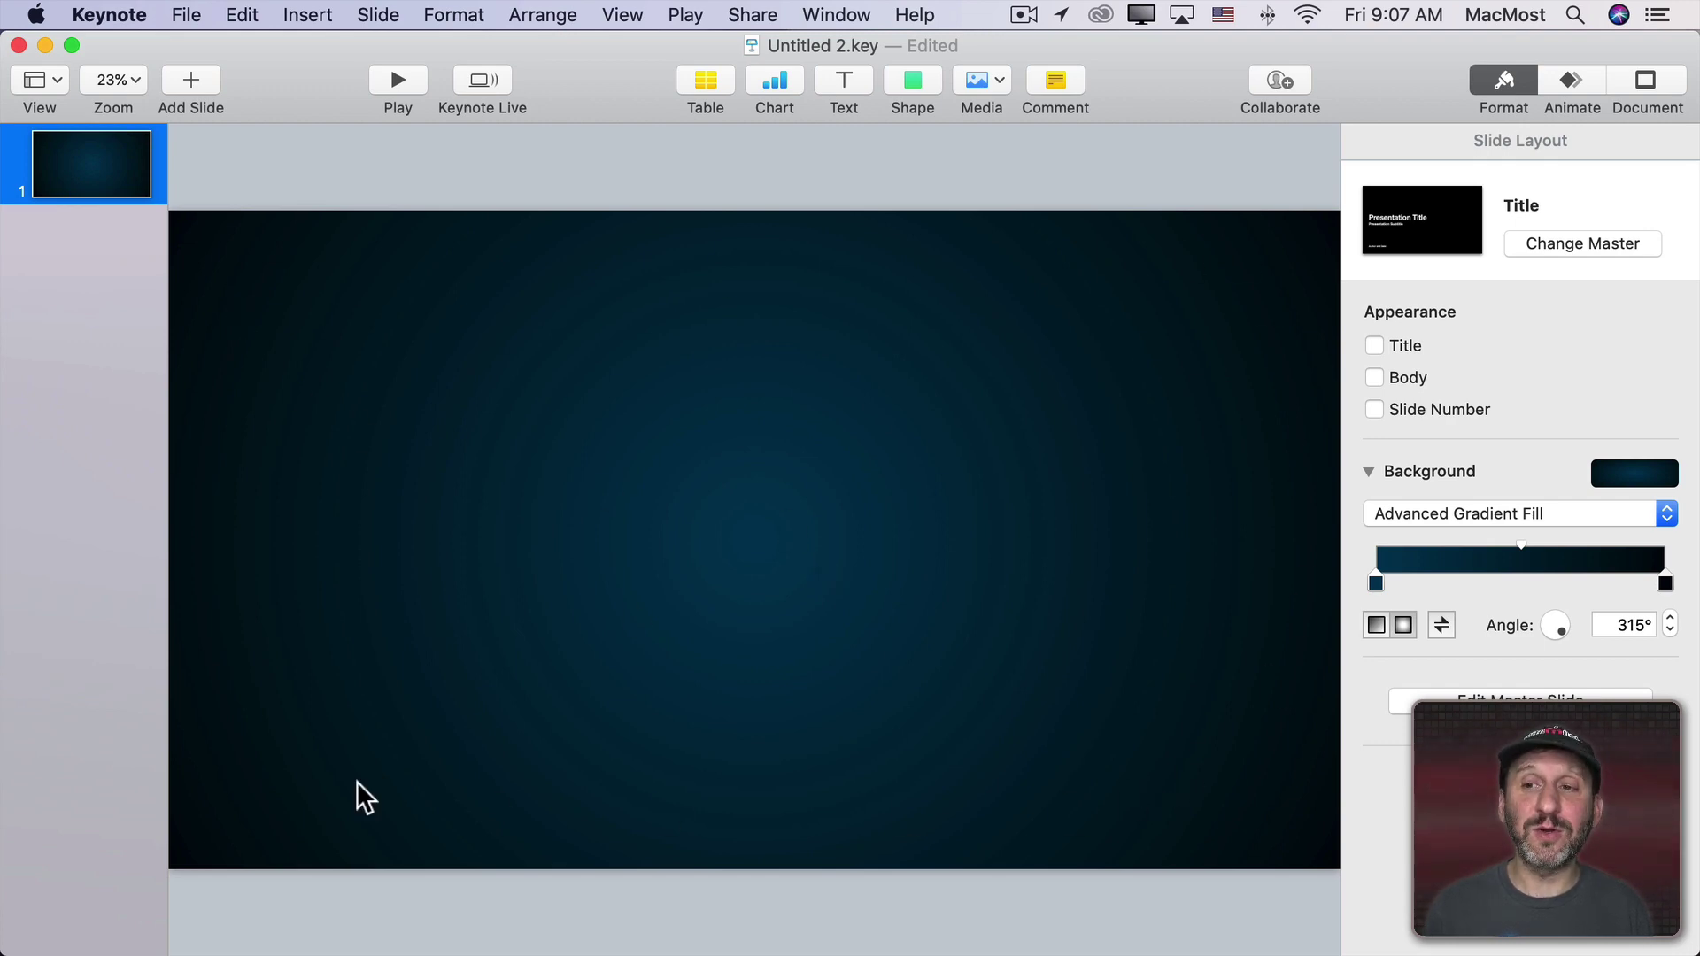
Step: Export the slide as a PNG image named 'Dark Blue Gradient' to the Desktop
click(186, 15)
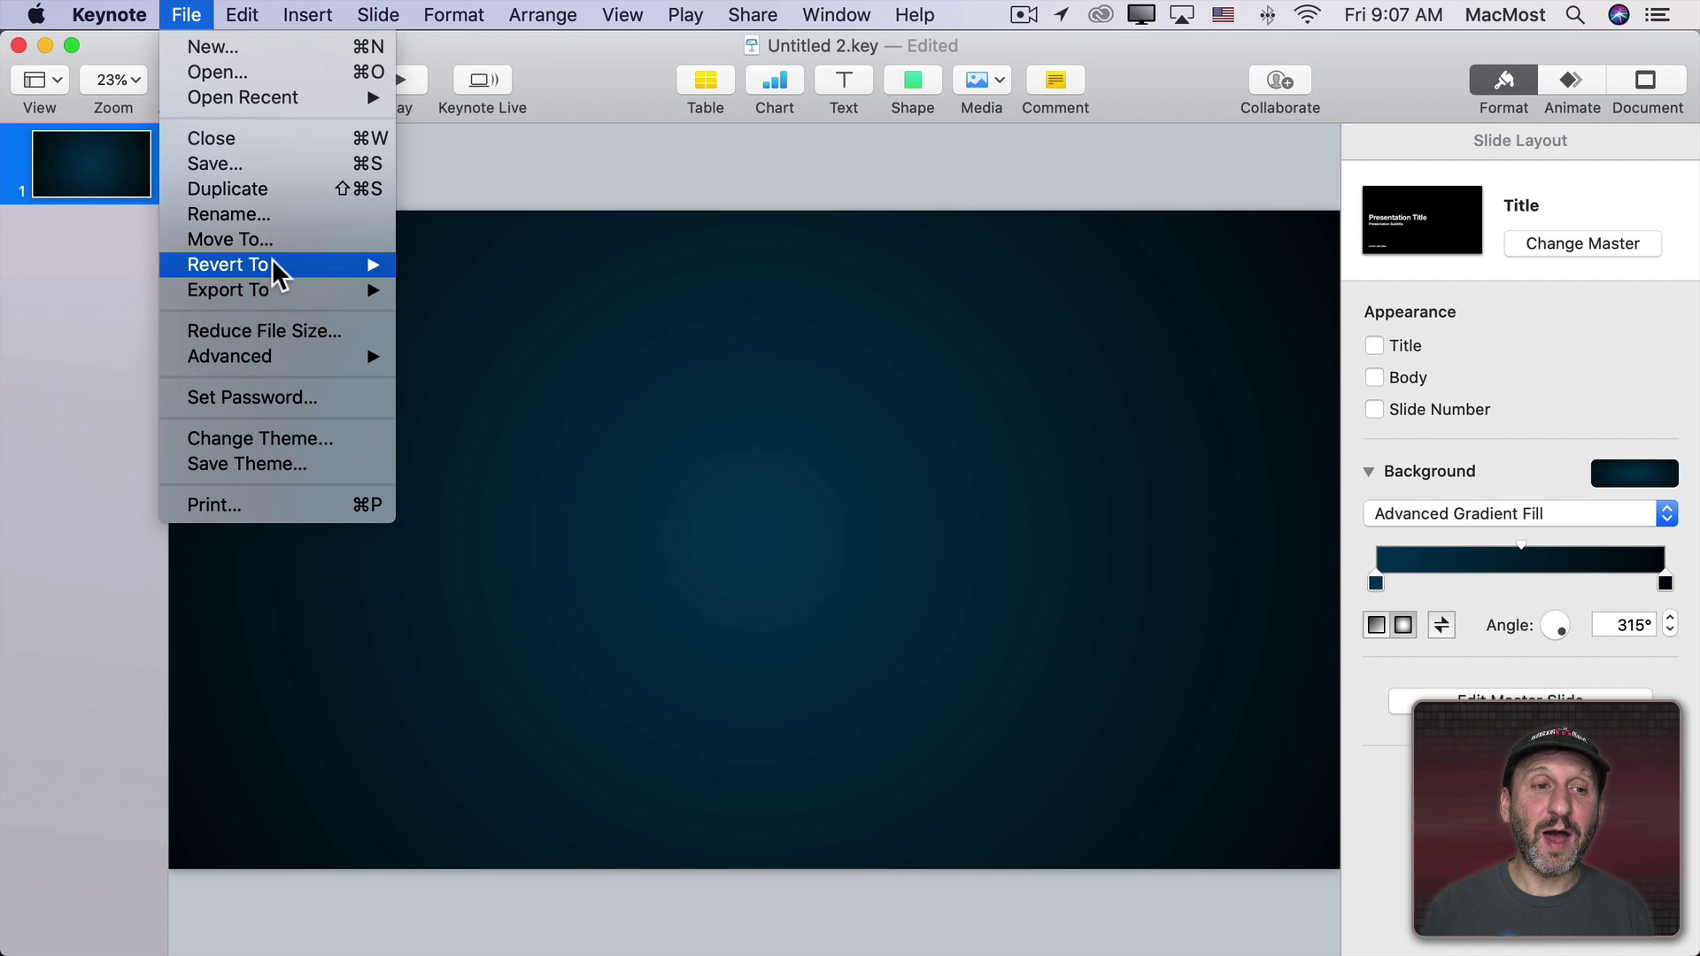
mouse_move(277, 287)
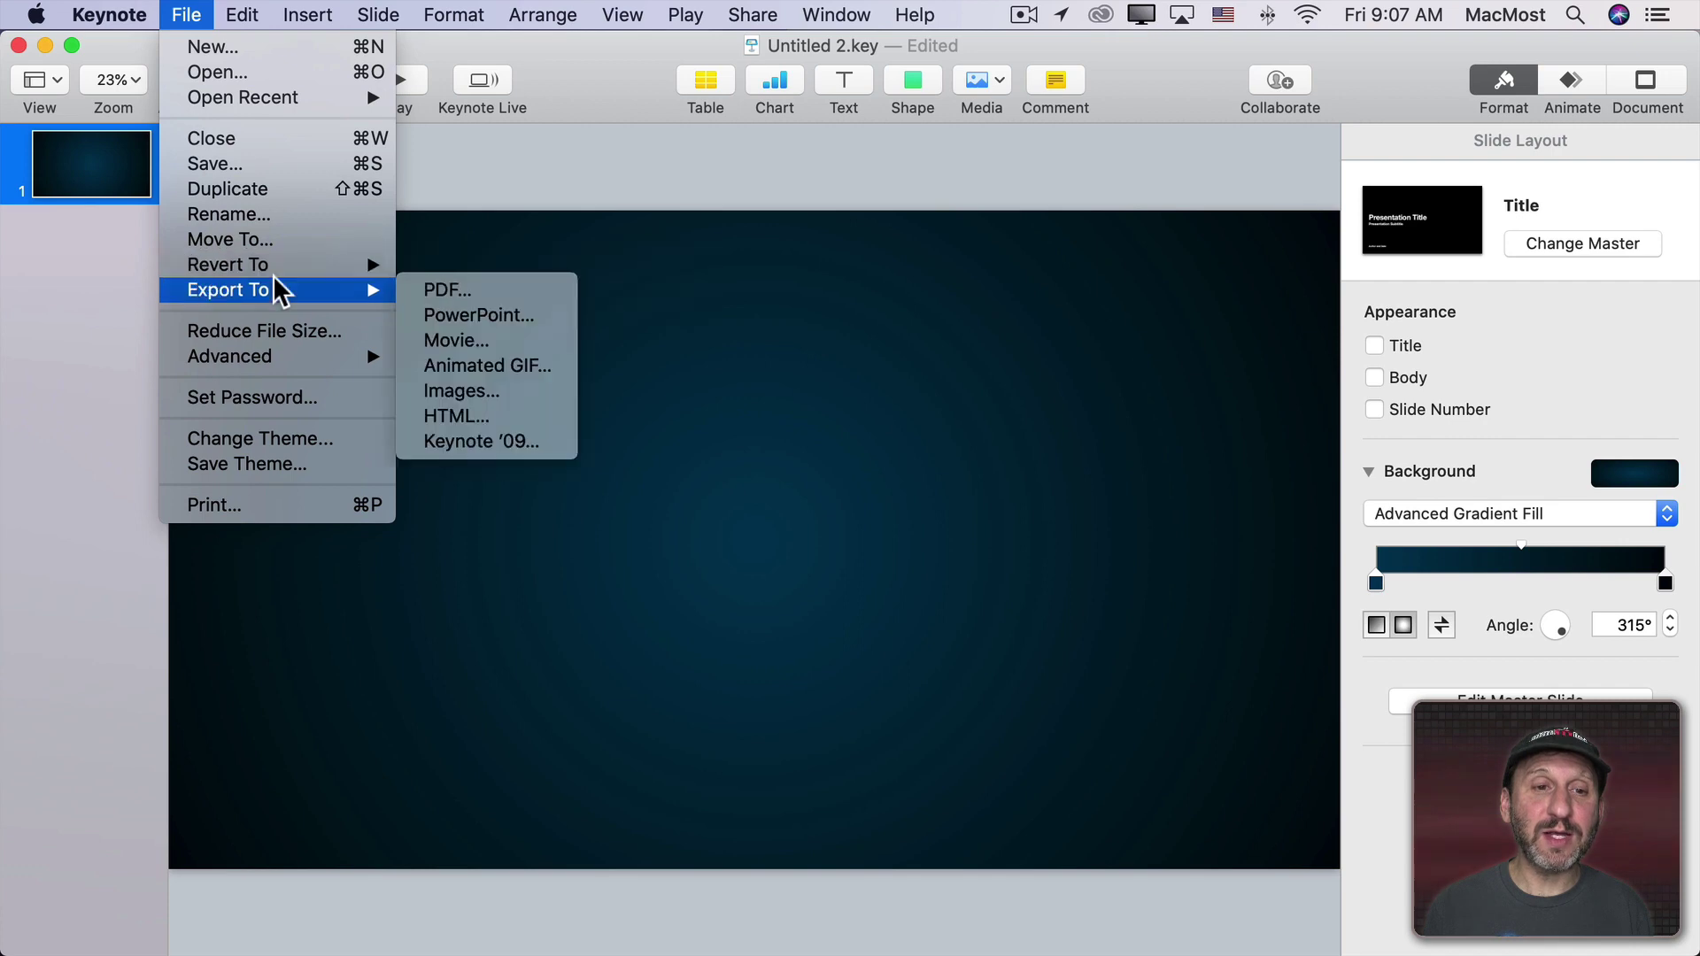
click(462, 392)
click(763, 396)
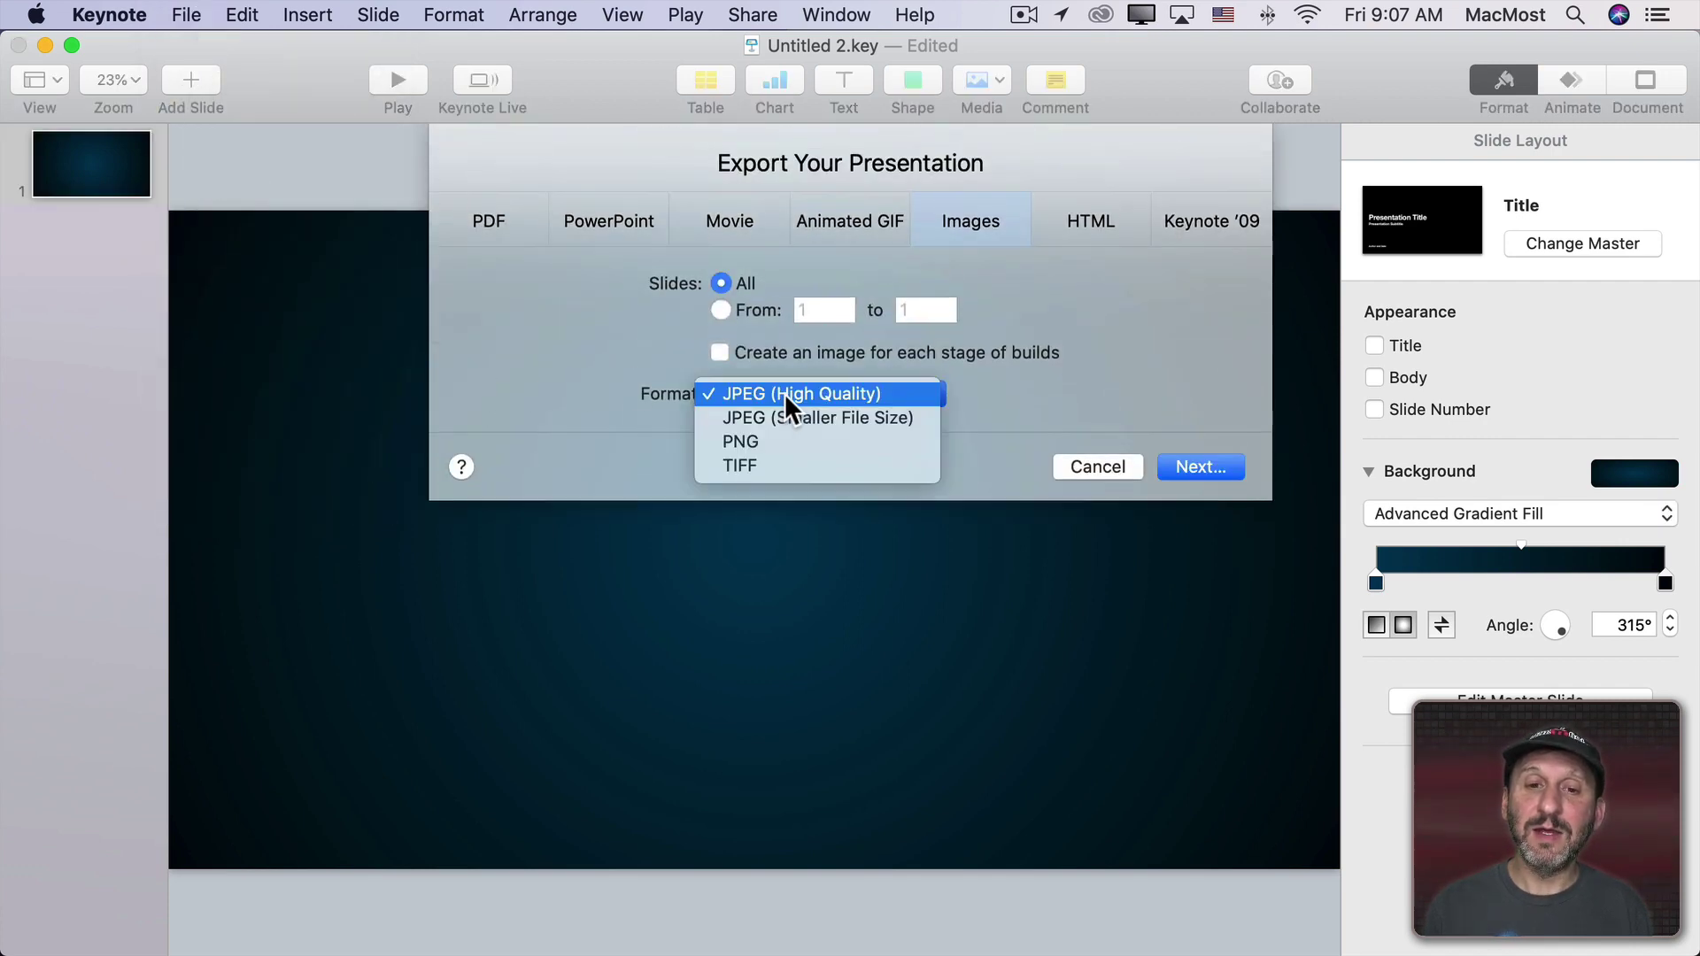
click(788, 441)
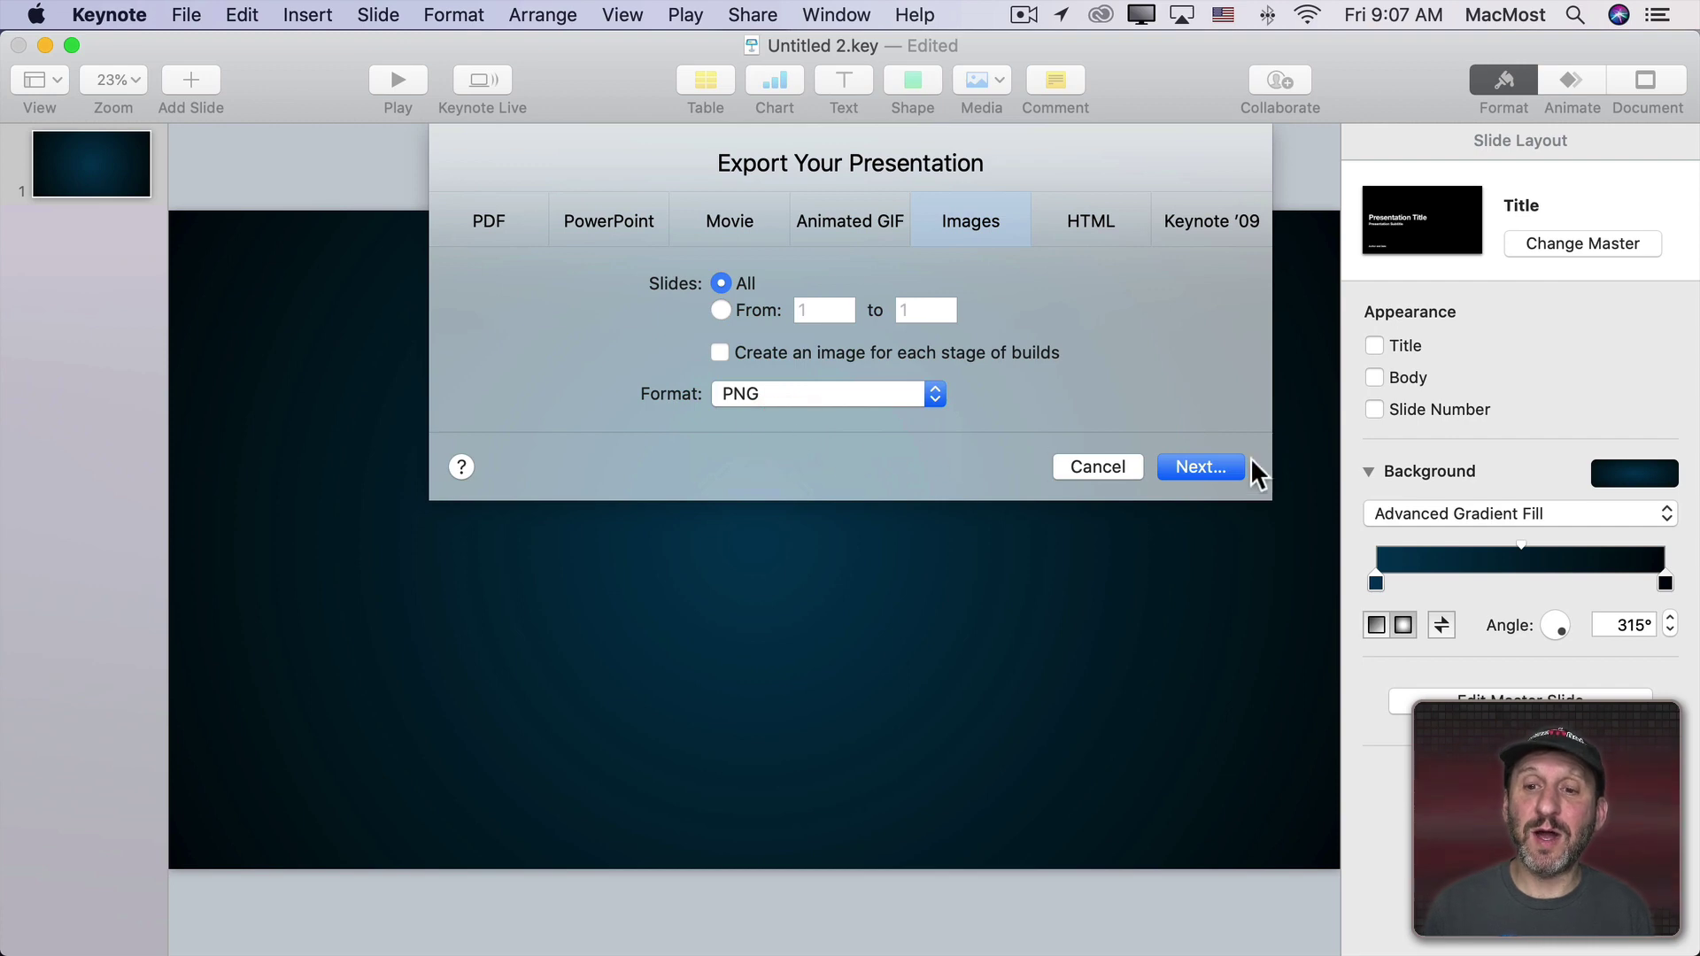
click(1206, 469)
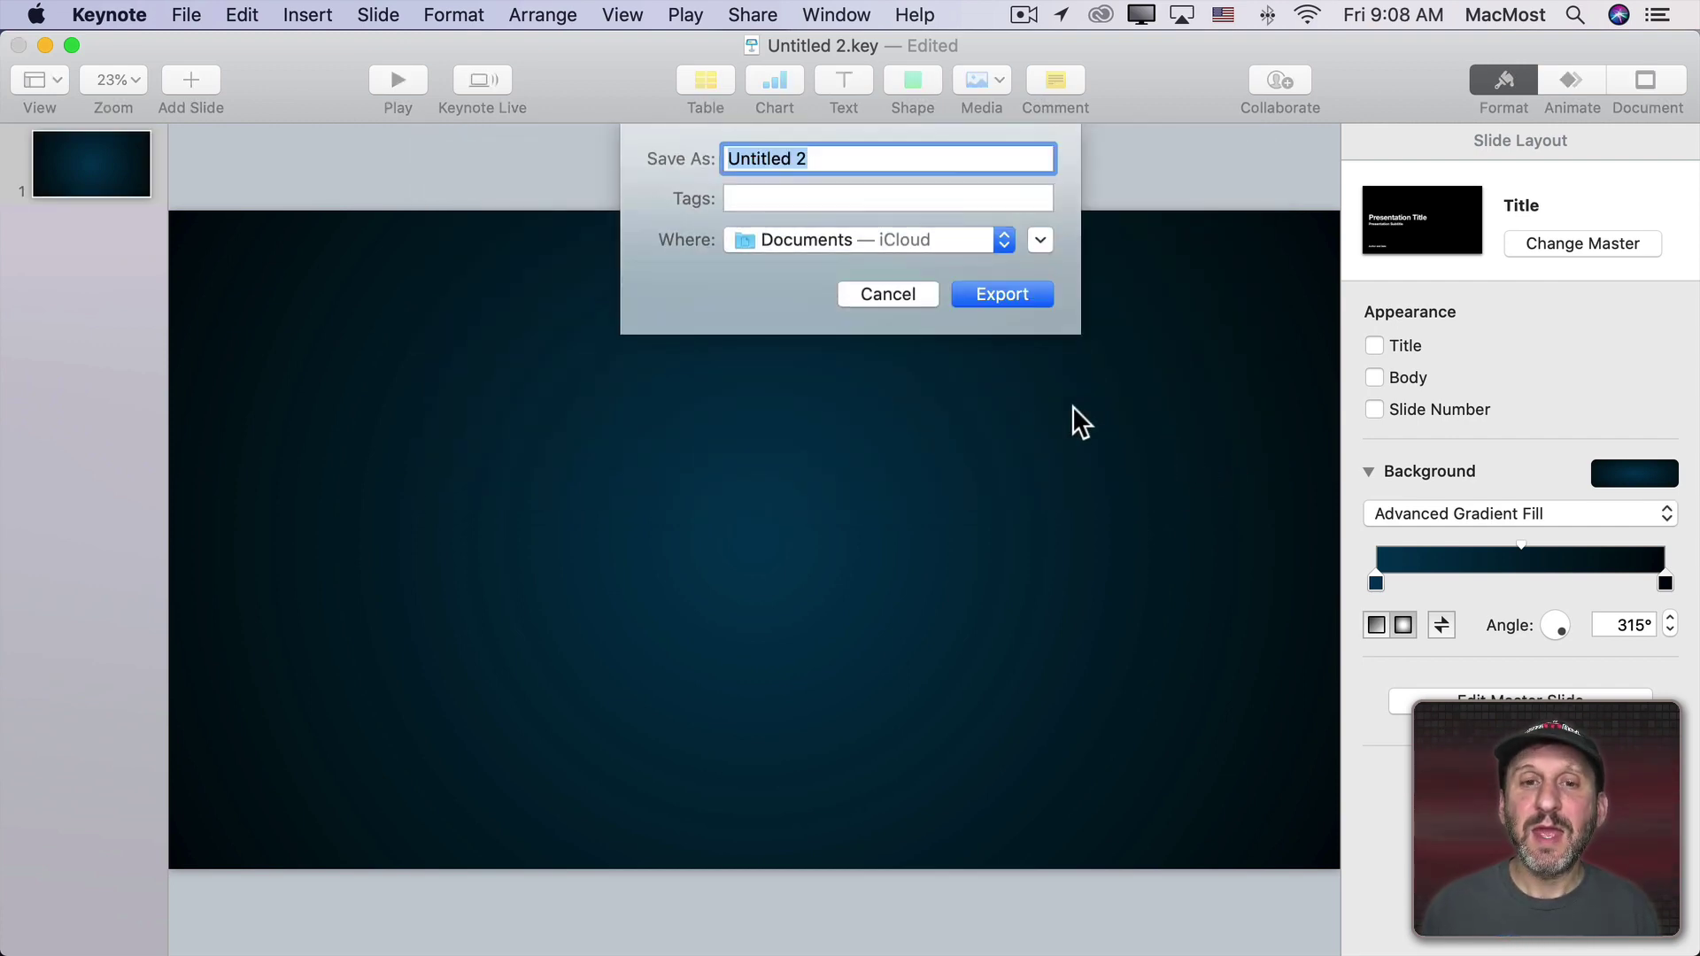
key(super+d)
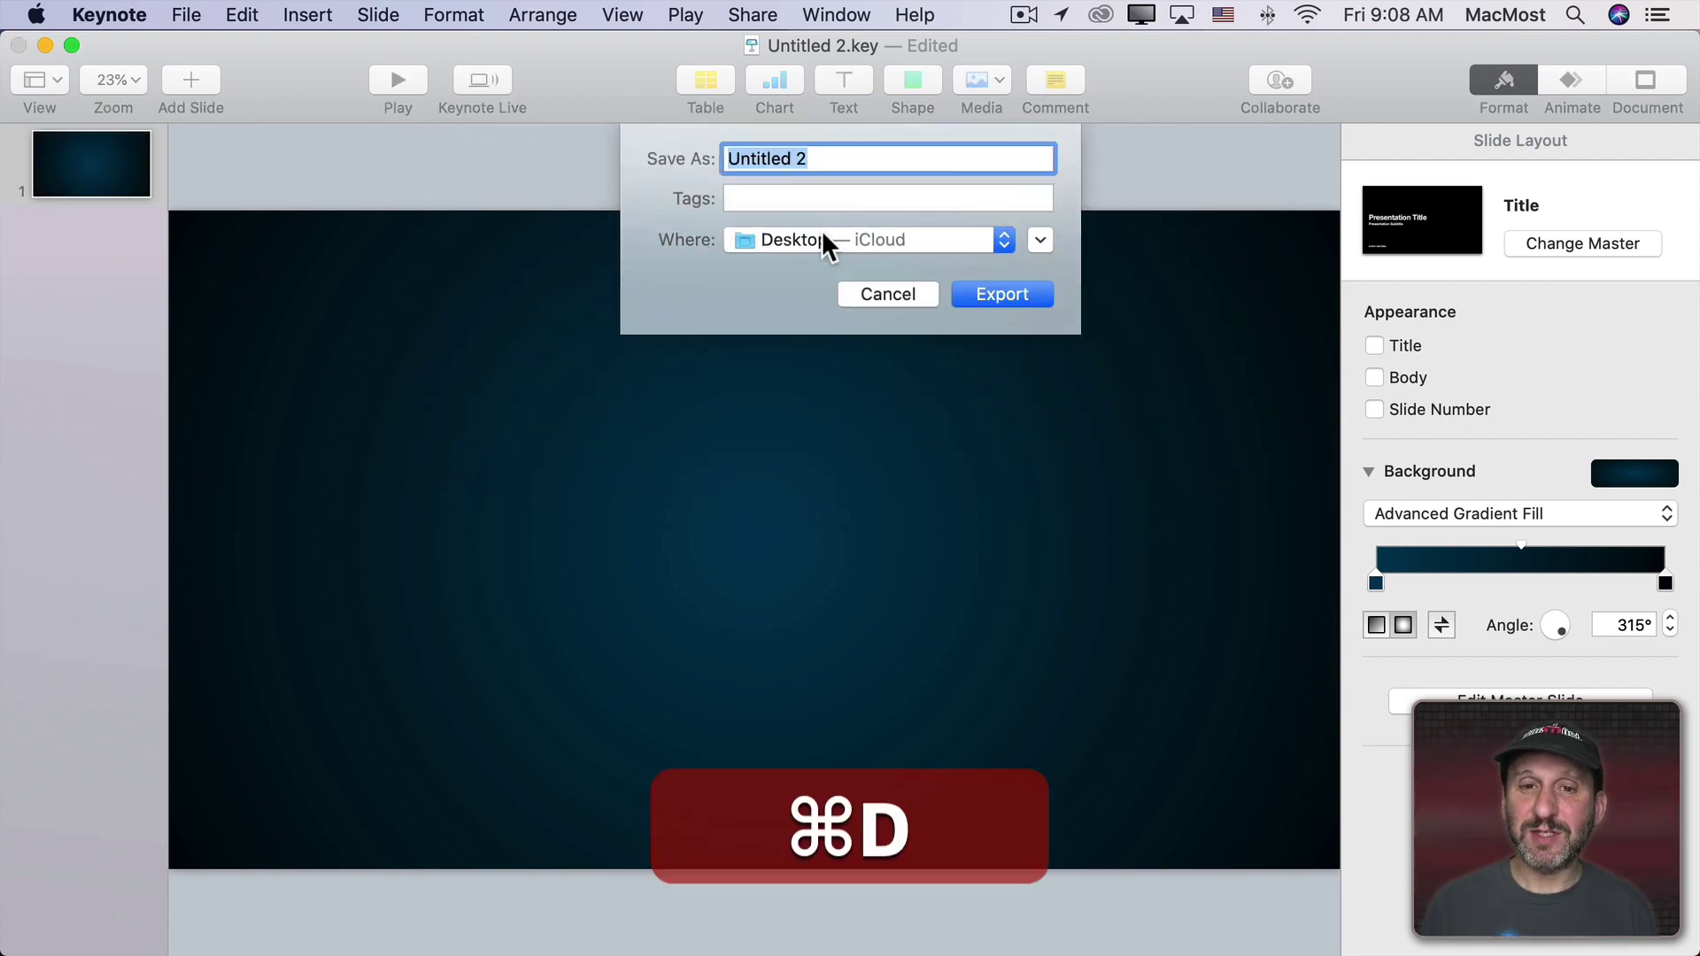
text(Da)
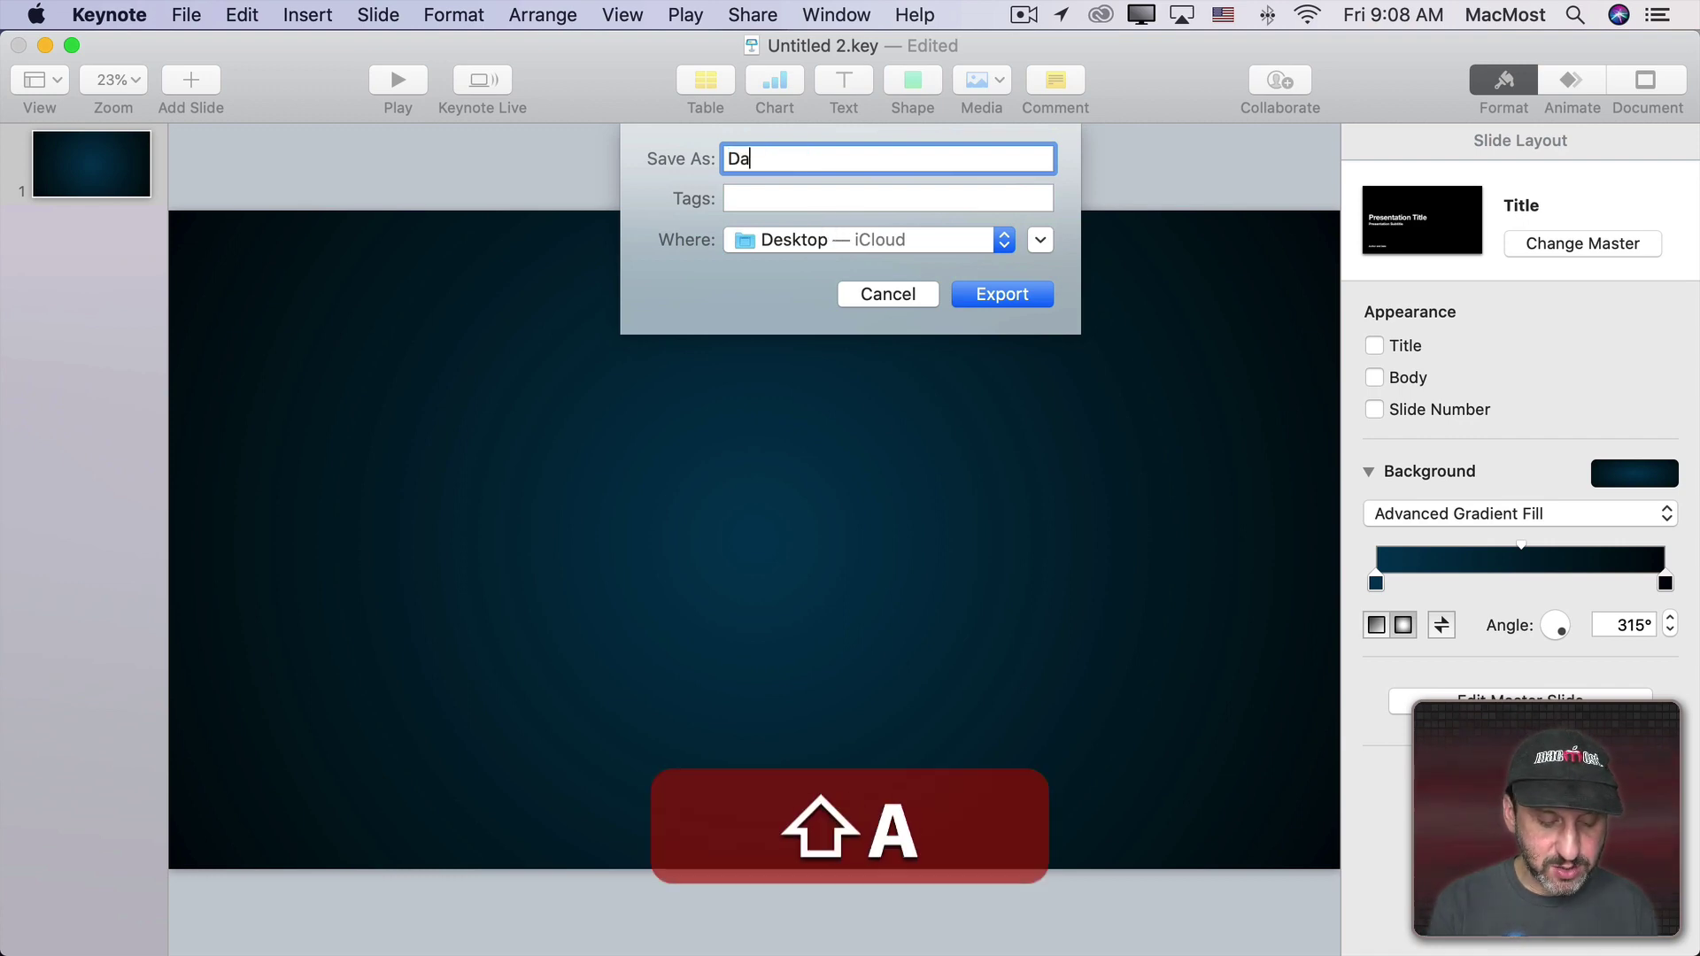
text(rk Blue Gradient)
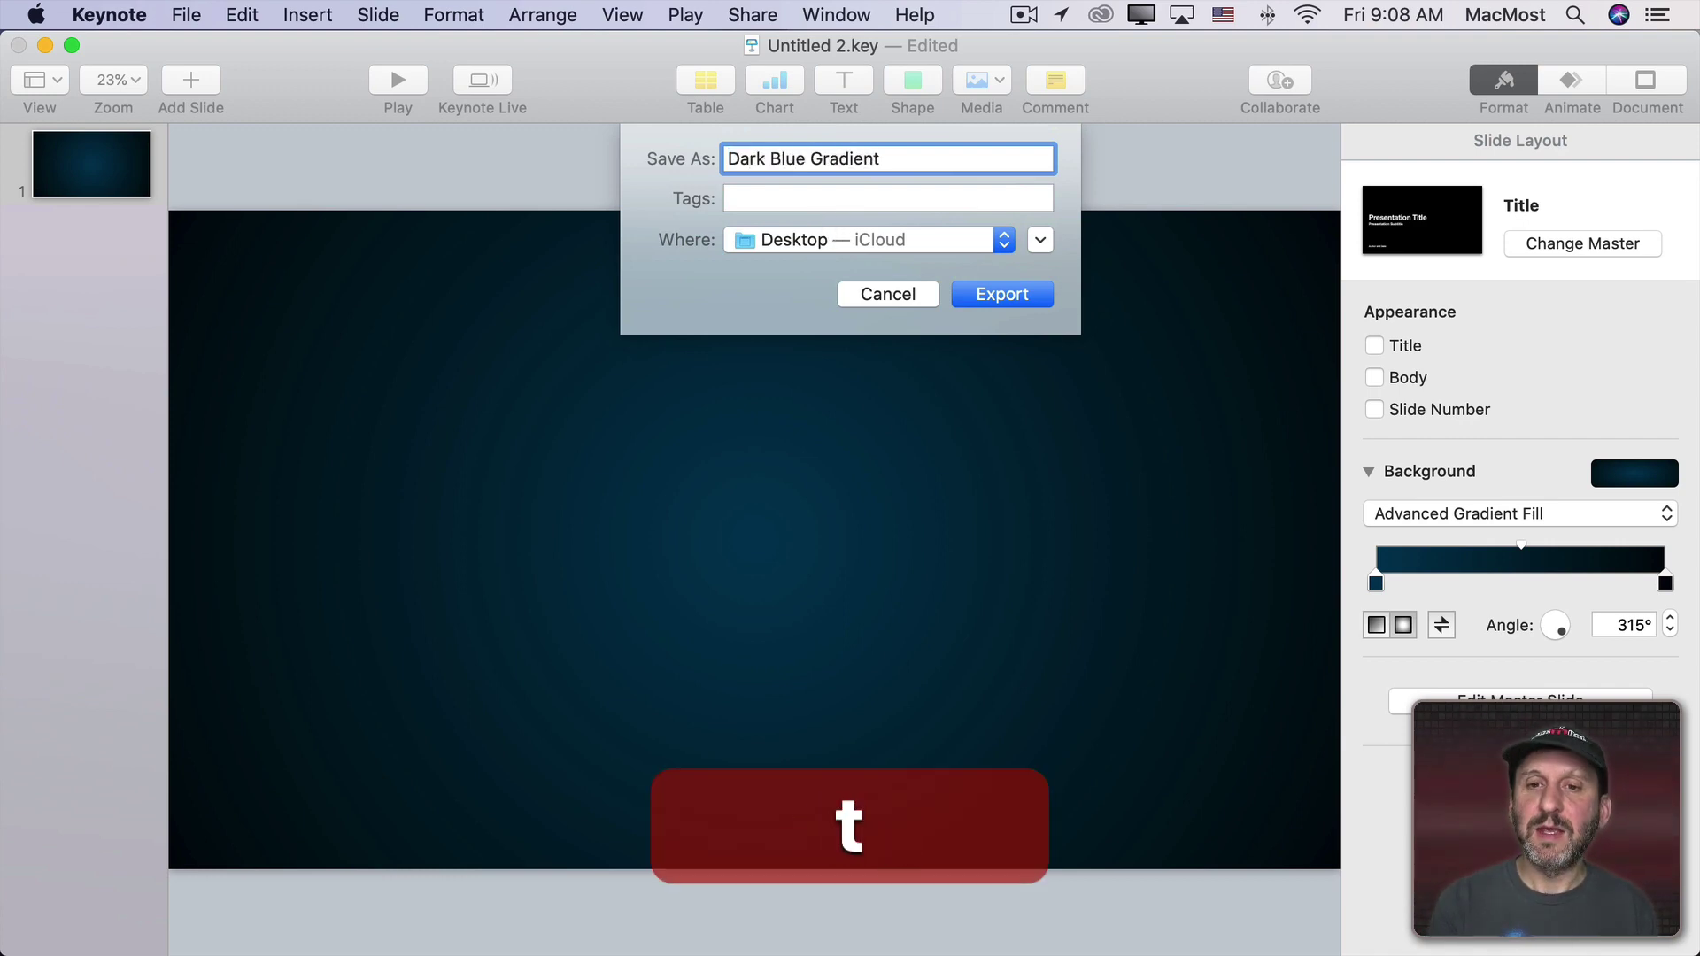
key(Return)
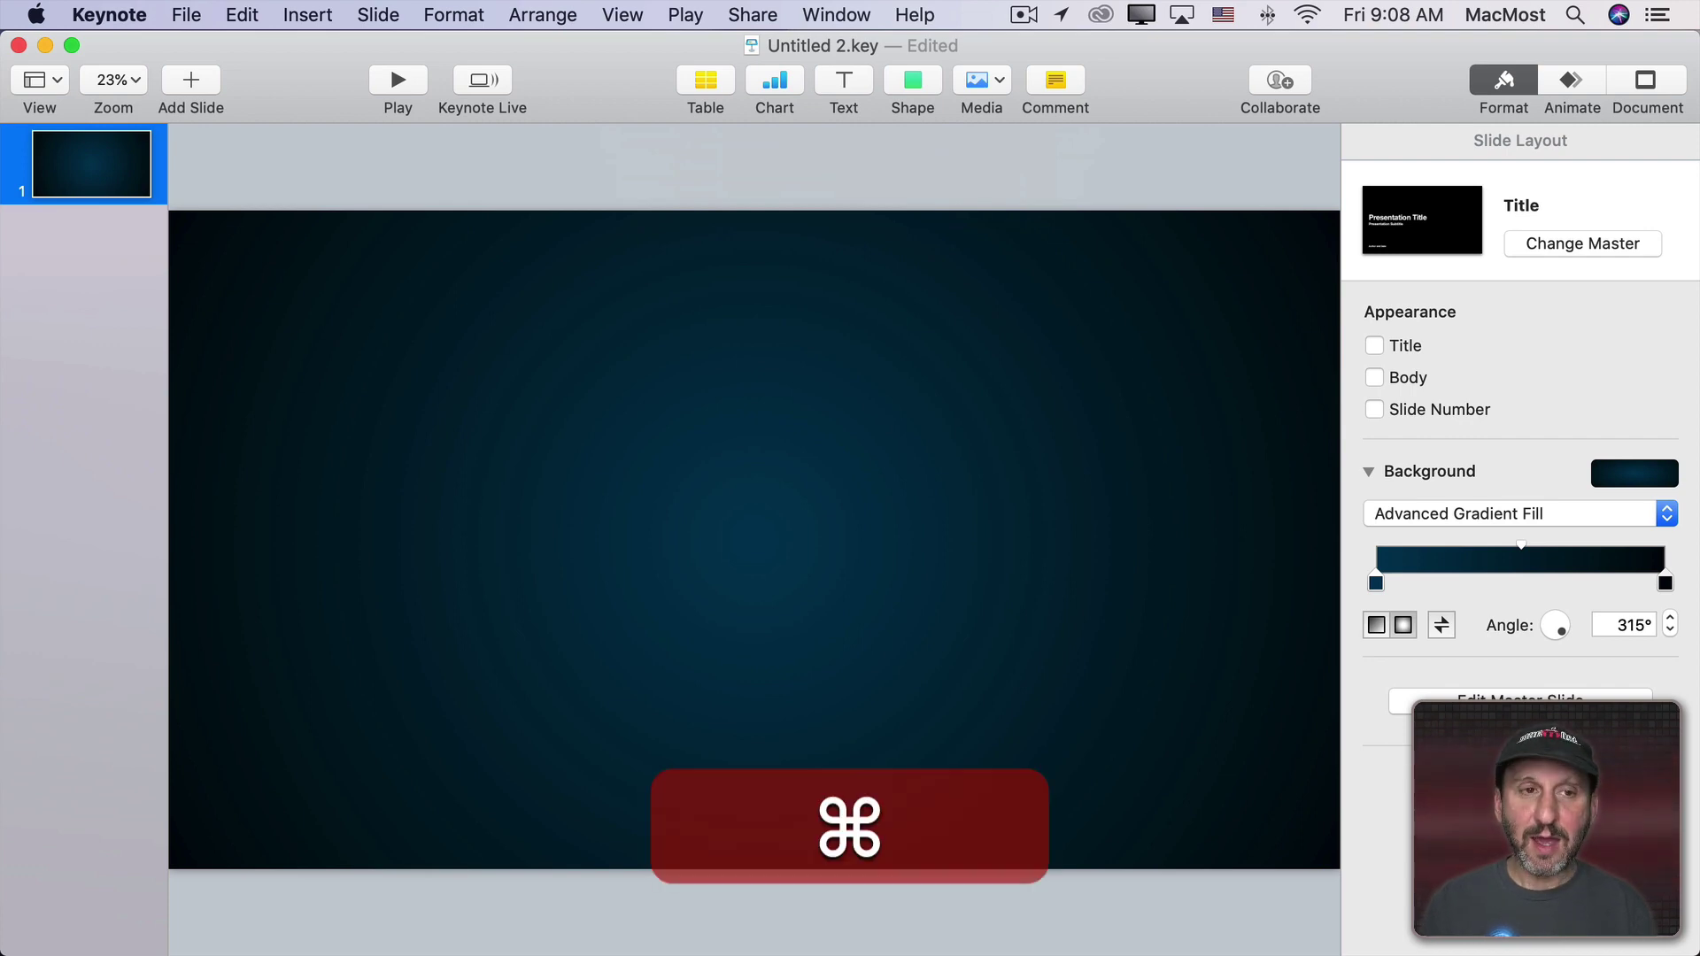
Step: In the exported Dark Blue Gradient folder, rename the PNG to drop the '001' numbering
key(super+h)
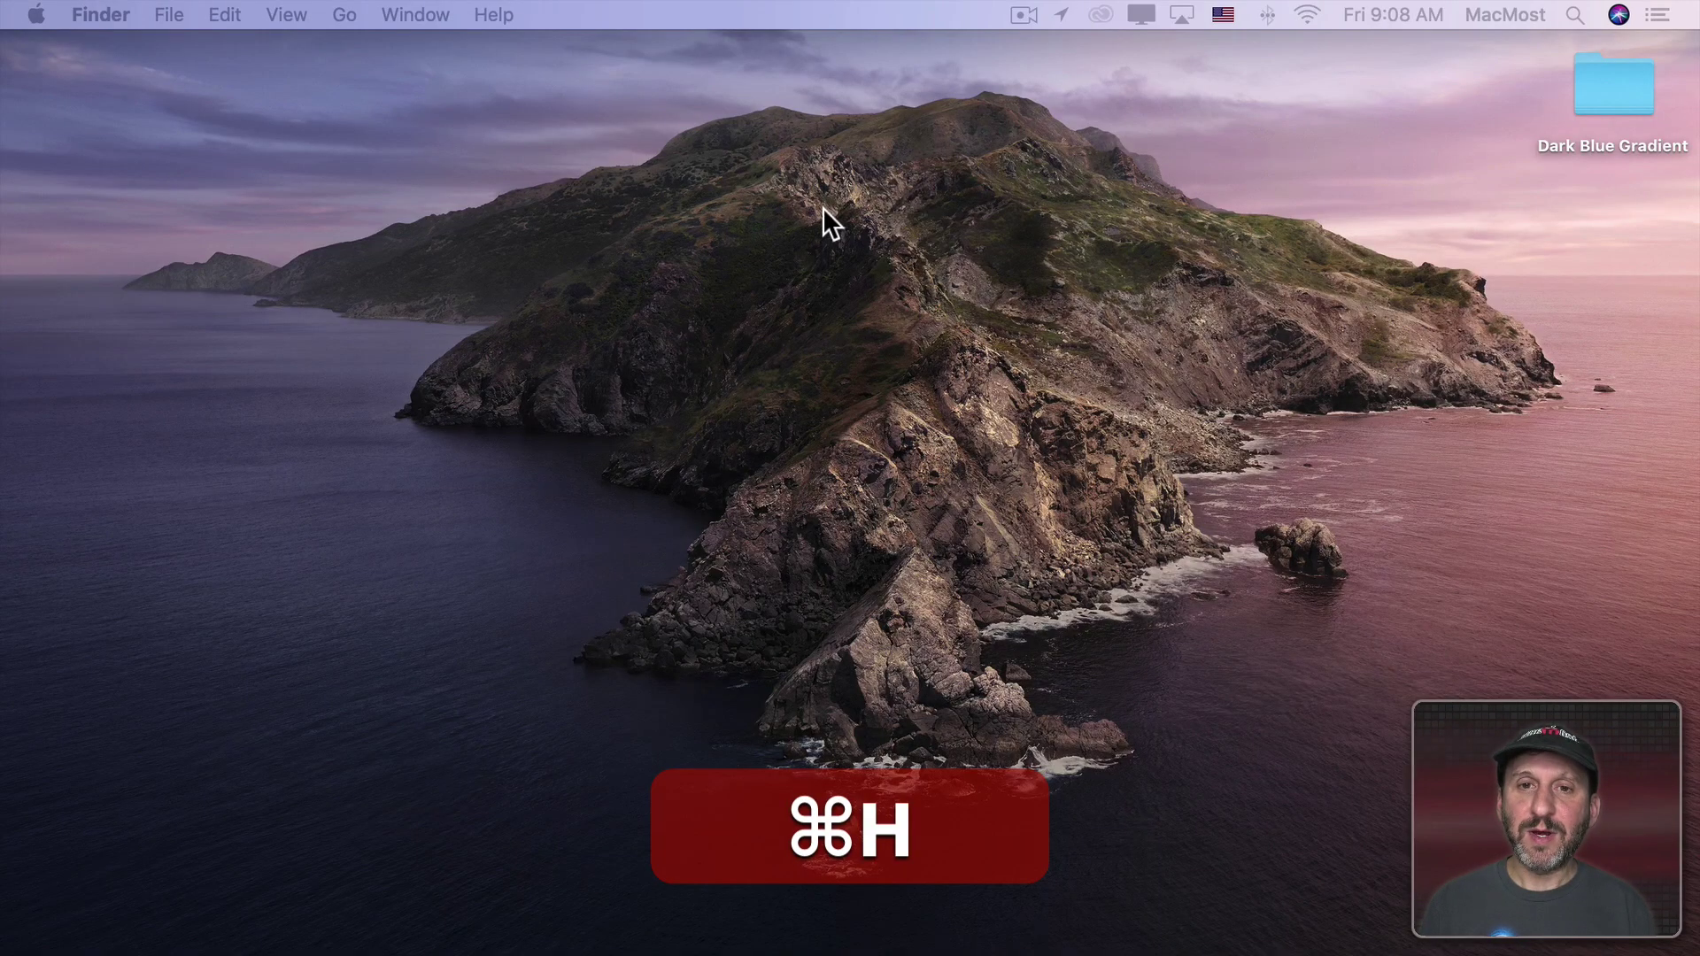
double_click(1601, 87)
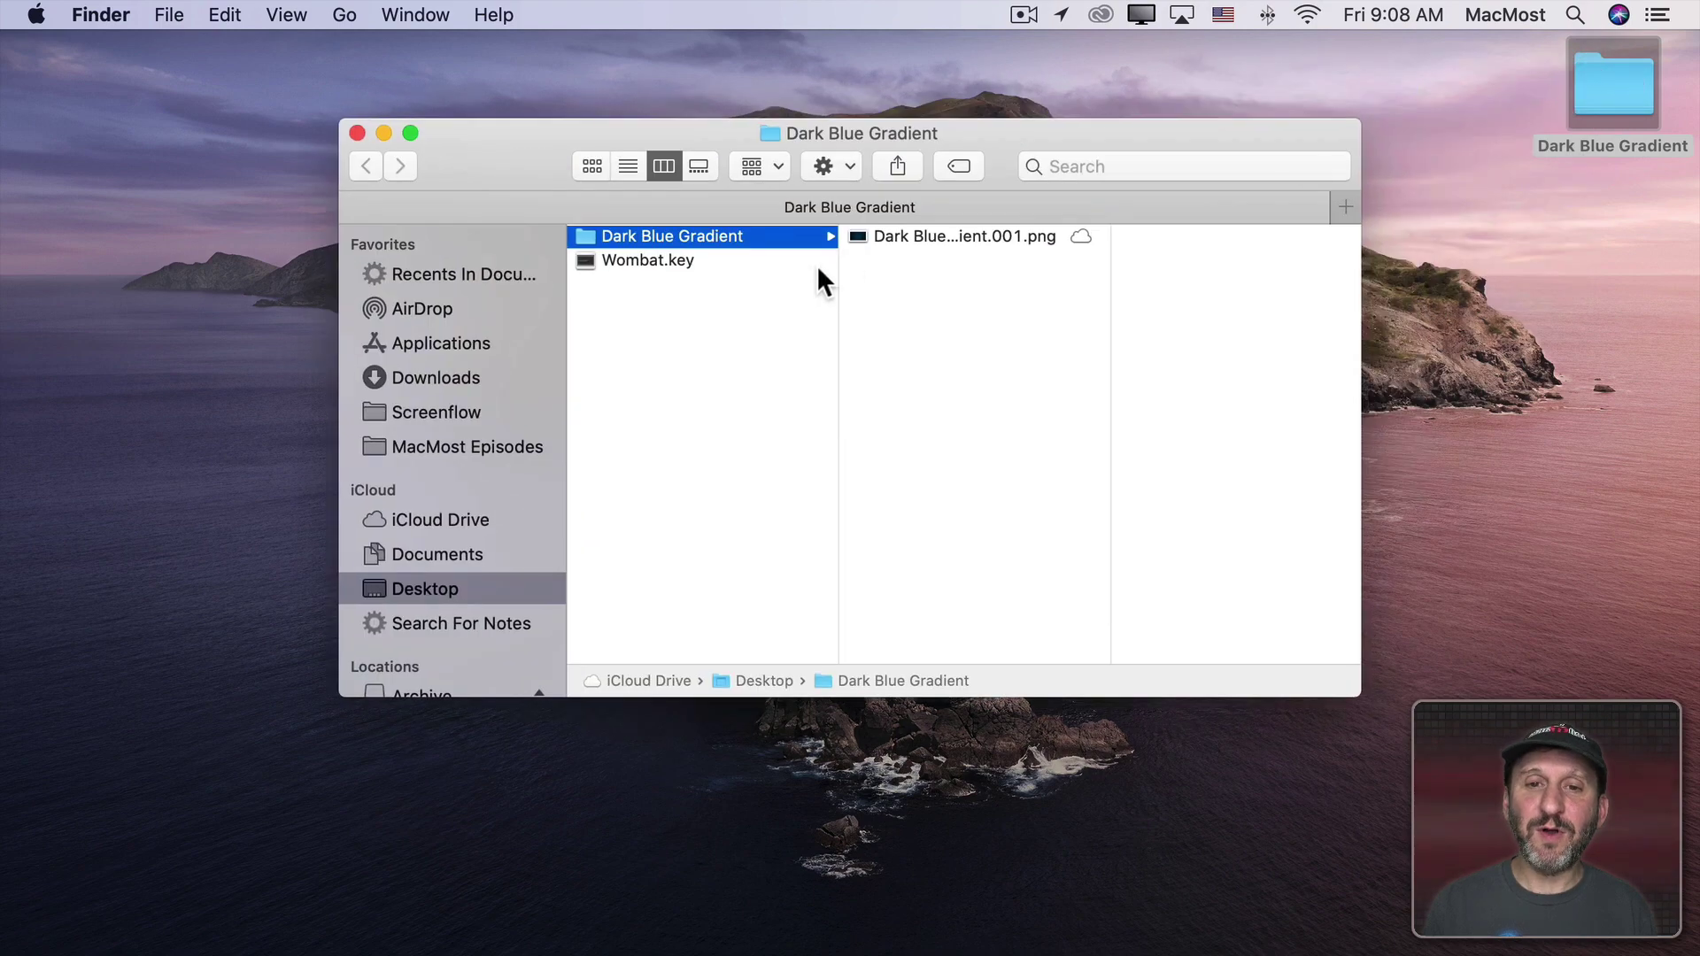
click(930, 237)
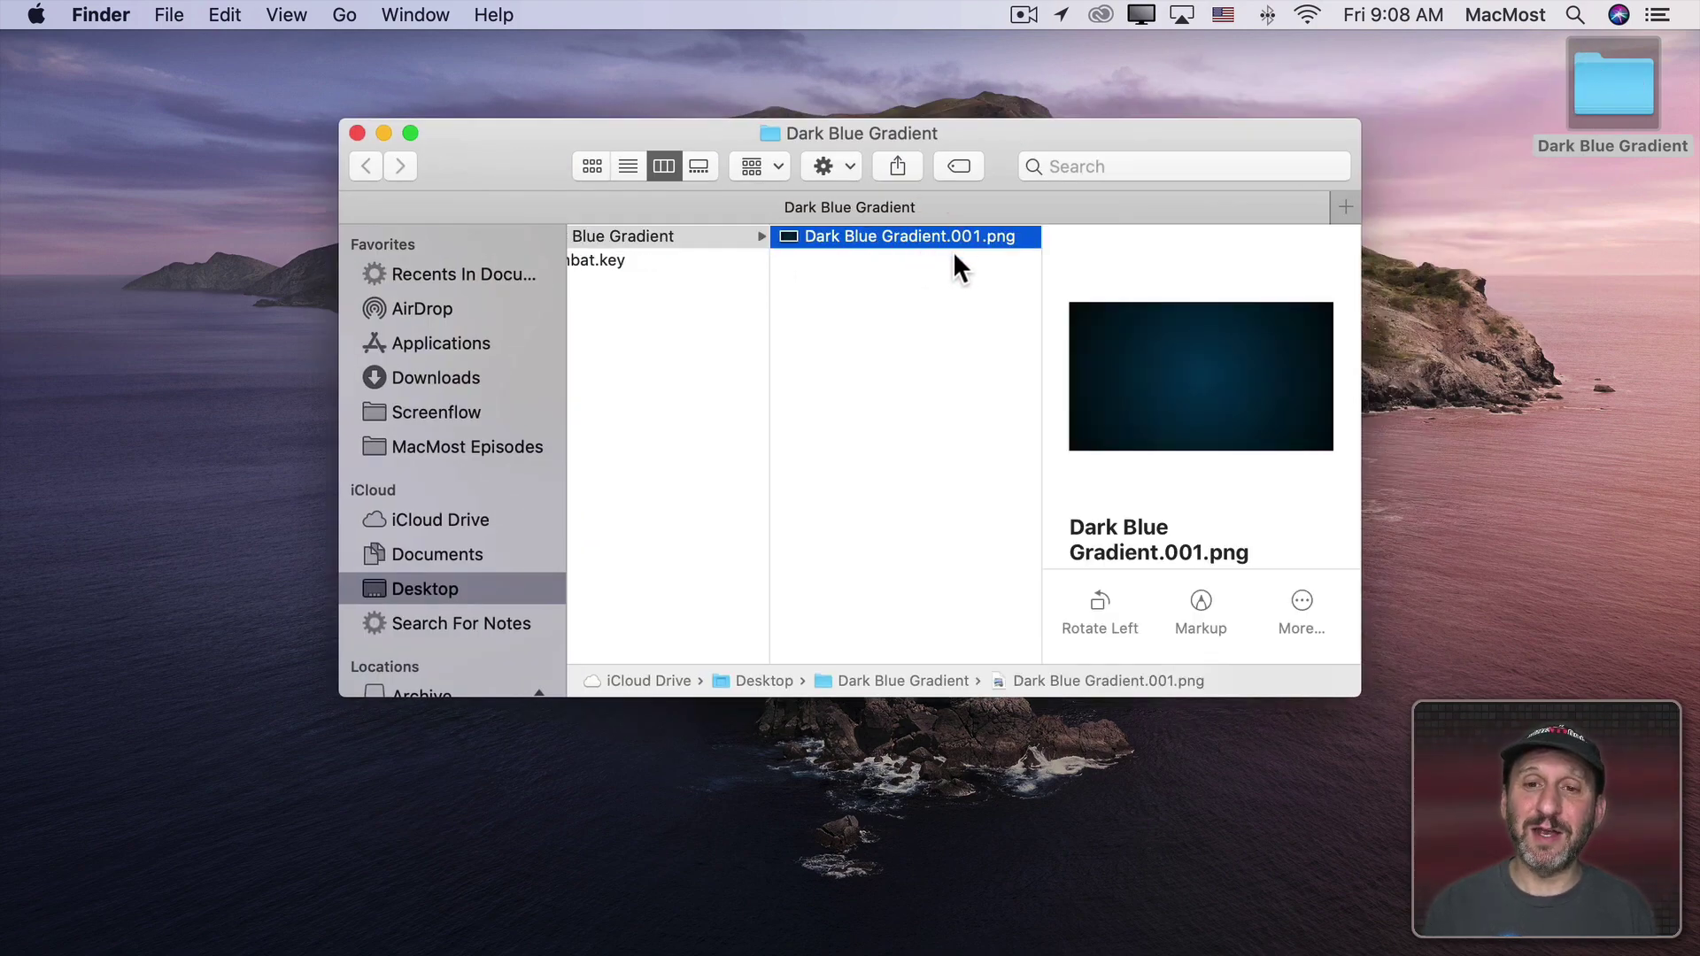
key(Return)
key(Right)
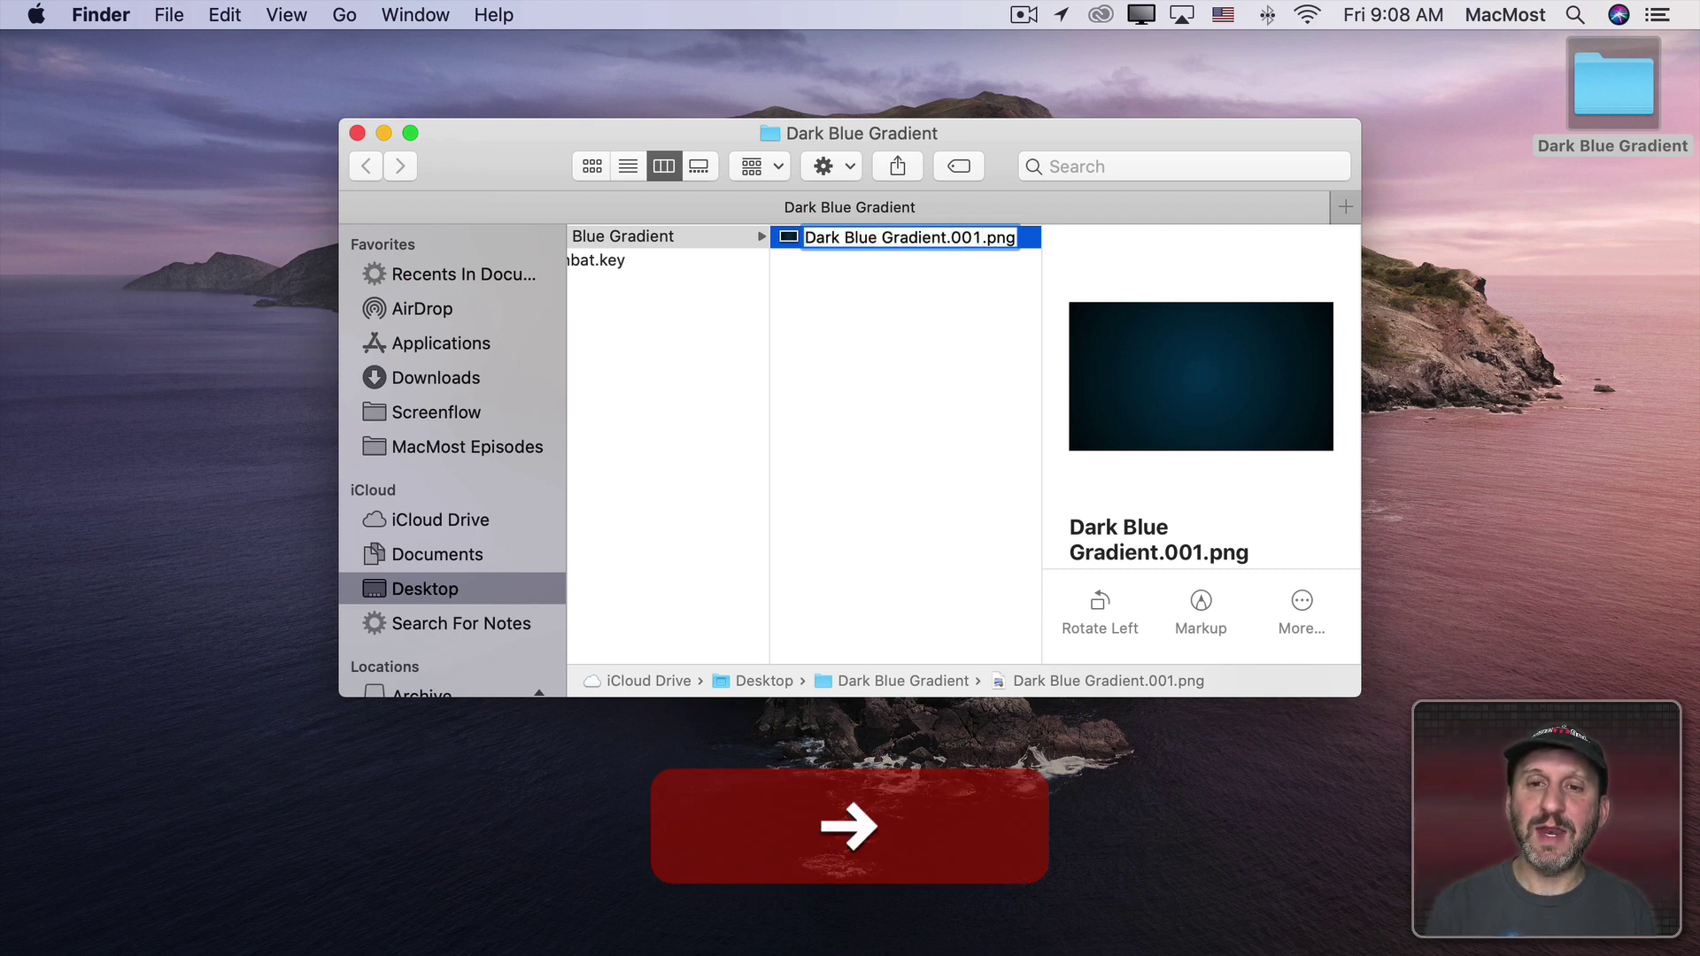
key(BackSpace)
key(BackSpace)
key(BackSpace)
key(Return)
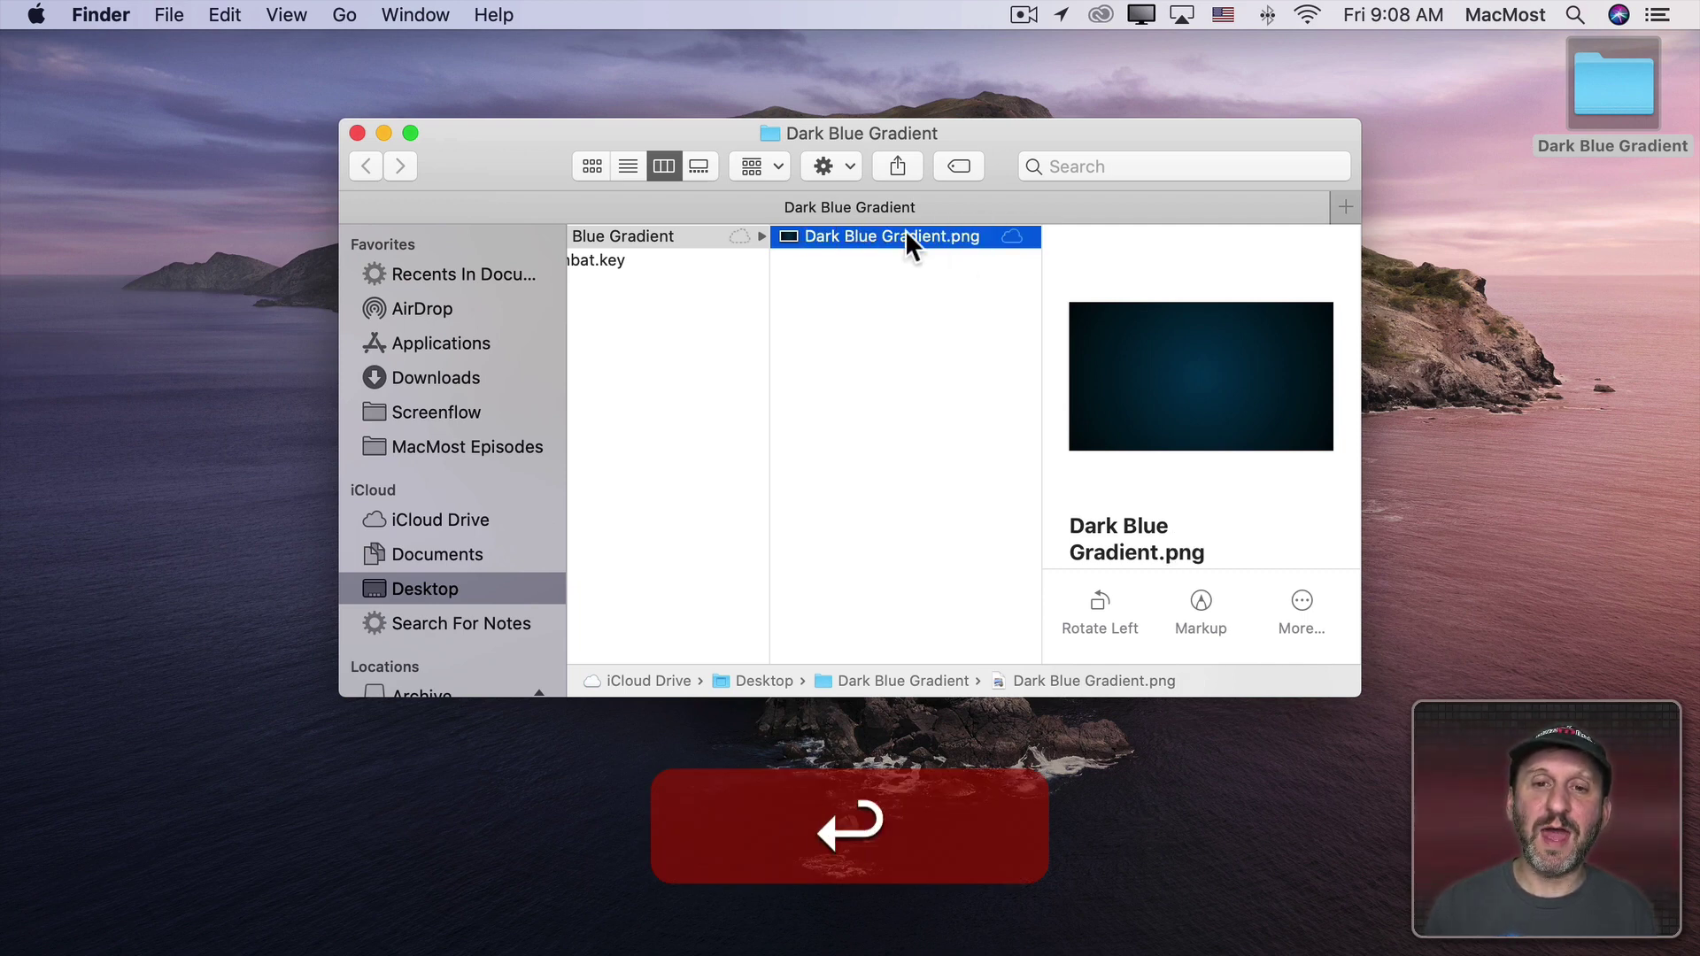
Step: Move Dark Blue Gradient.png onto the desktop and trash the empty export folder
drag(891, 234, 1565, 301)
click(1606, 95)
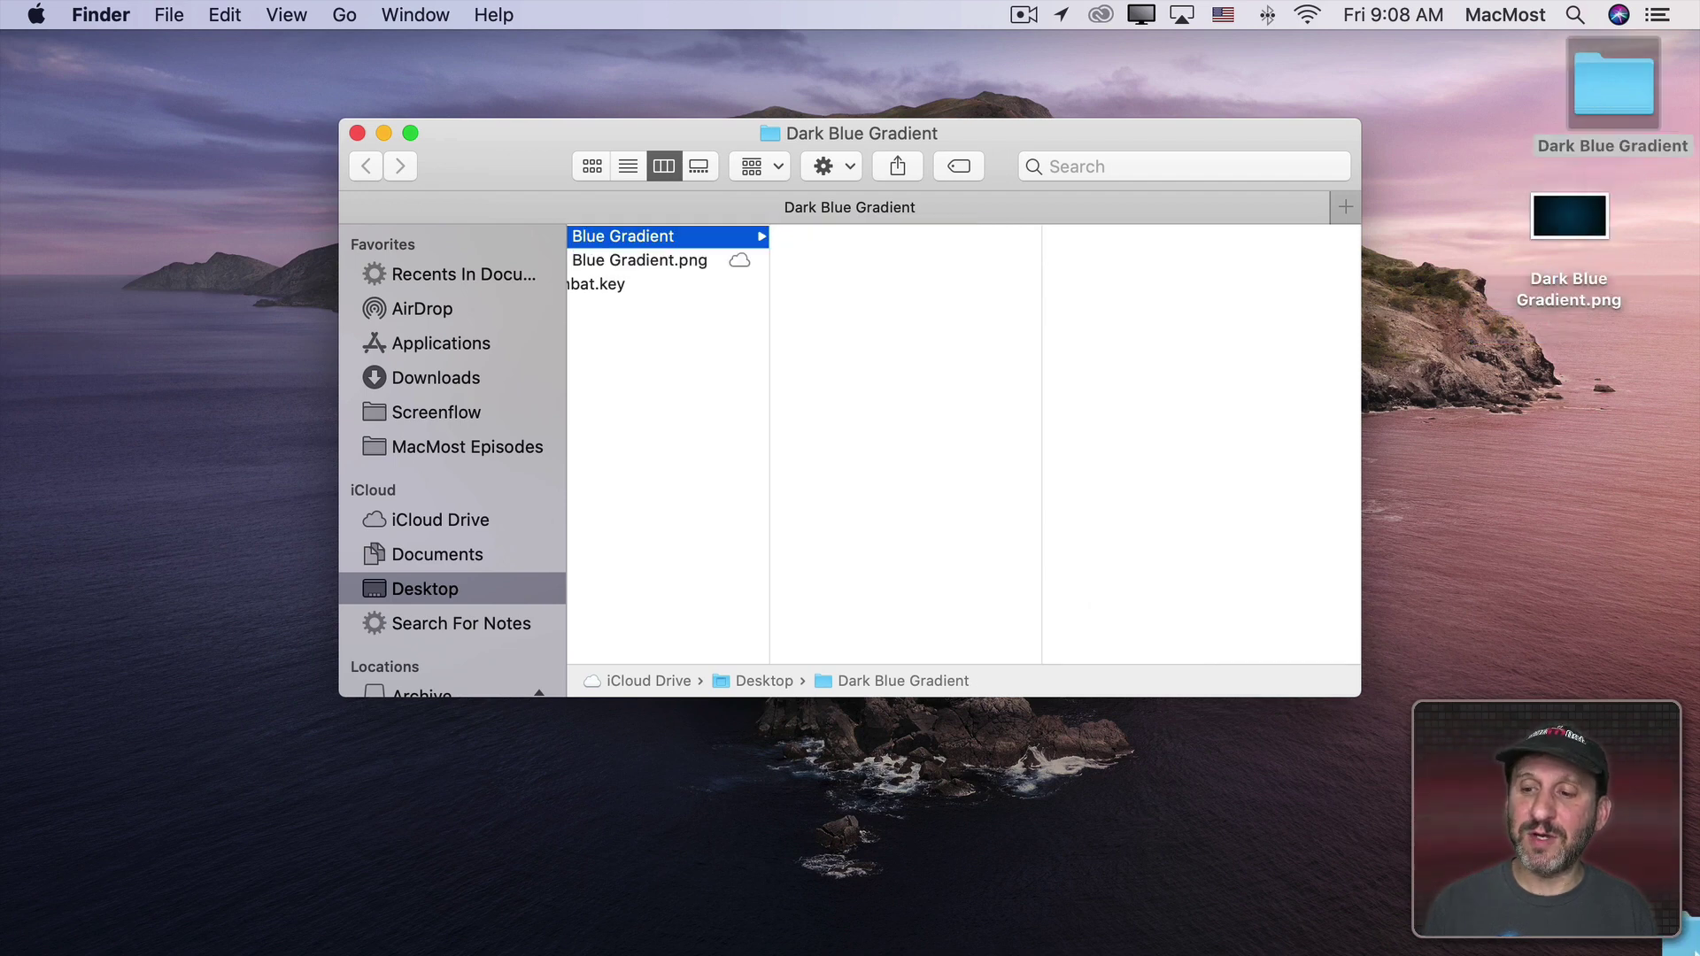
mouse_move(1649, 944)
key(super+BackSpace)
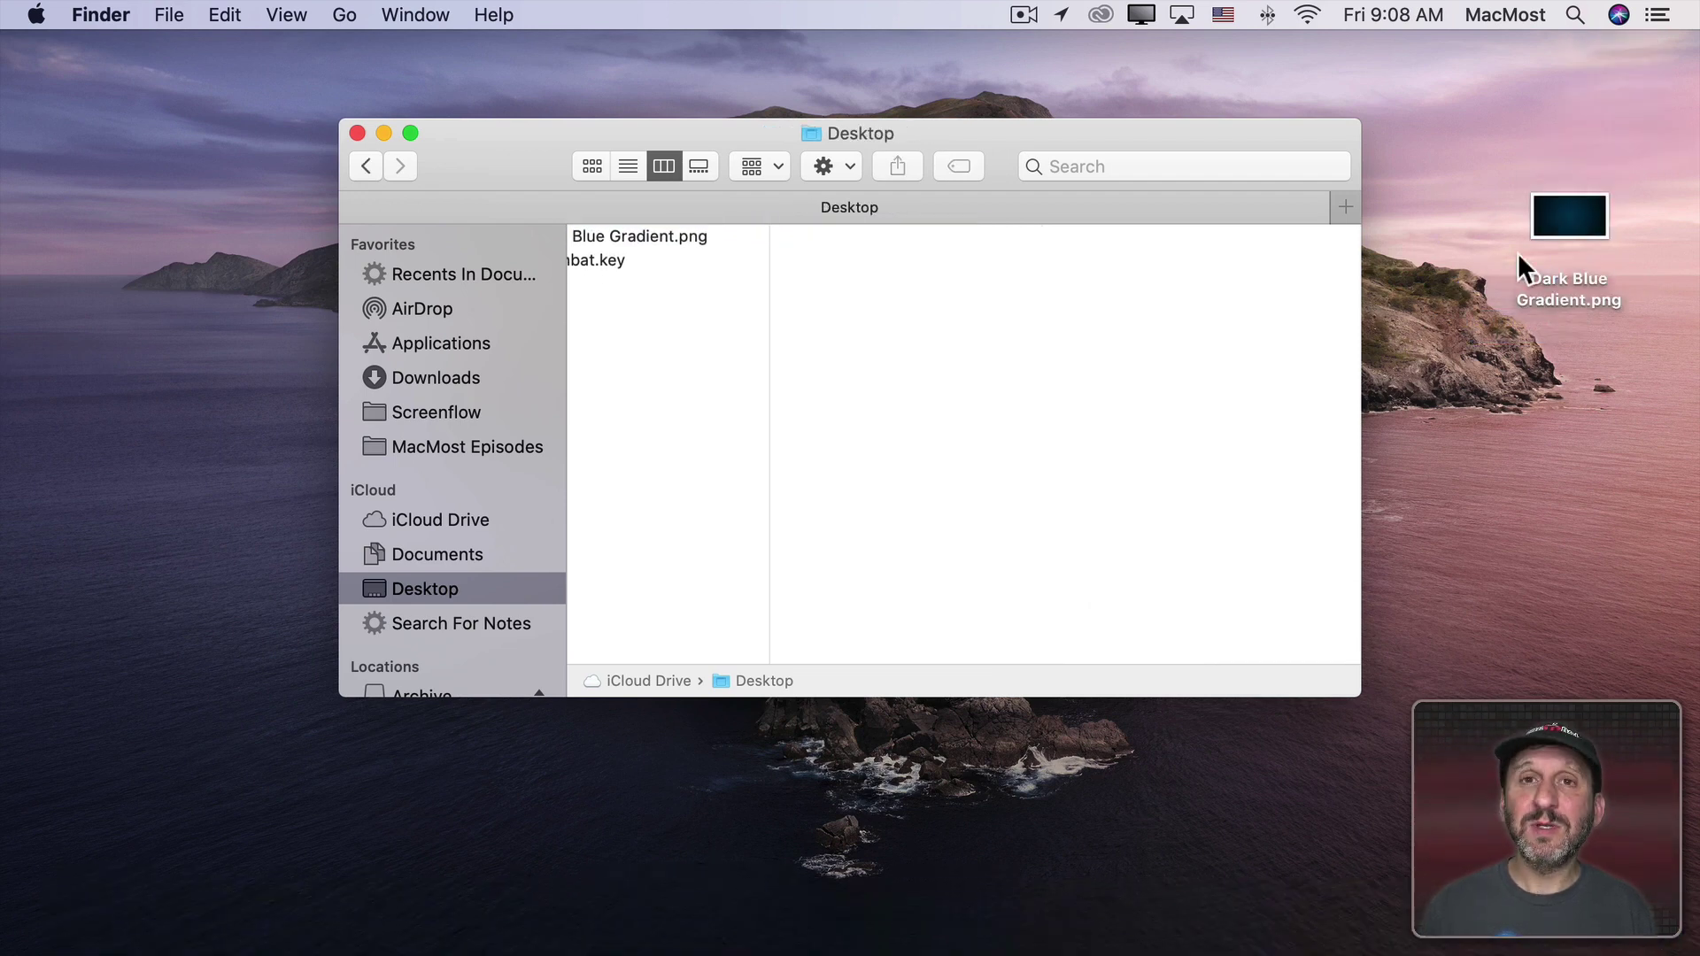
Step: Move Dark Blue Gradient.png from the desktop into the home Pictures folder, off iCloud Drive
click(343, 15)
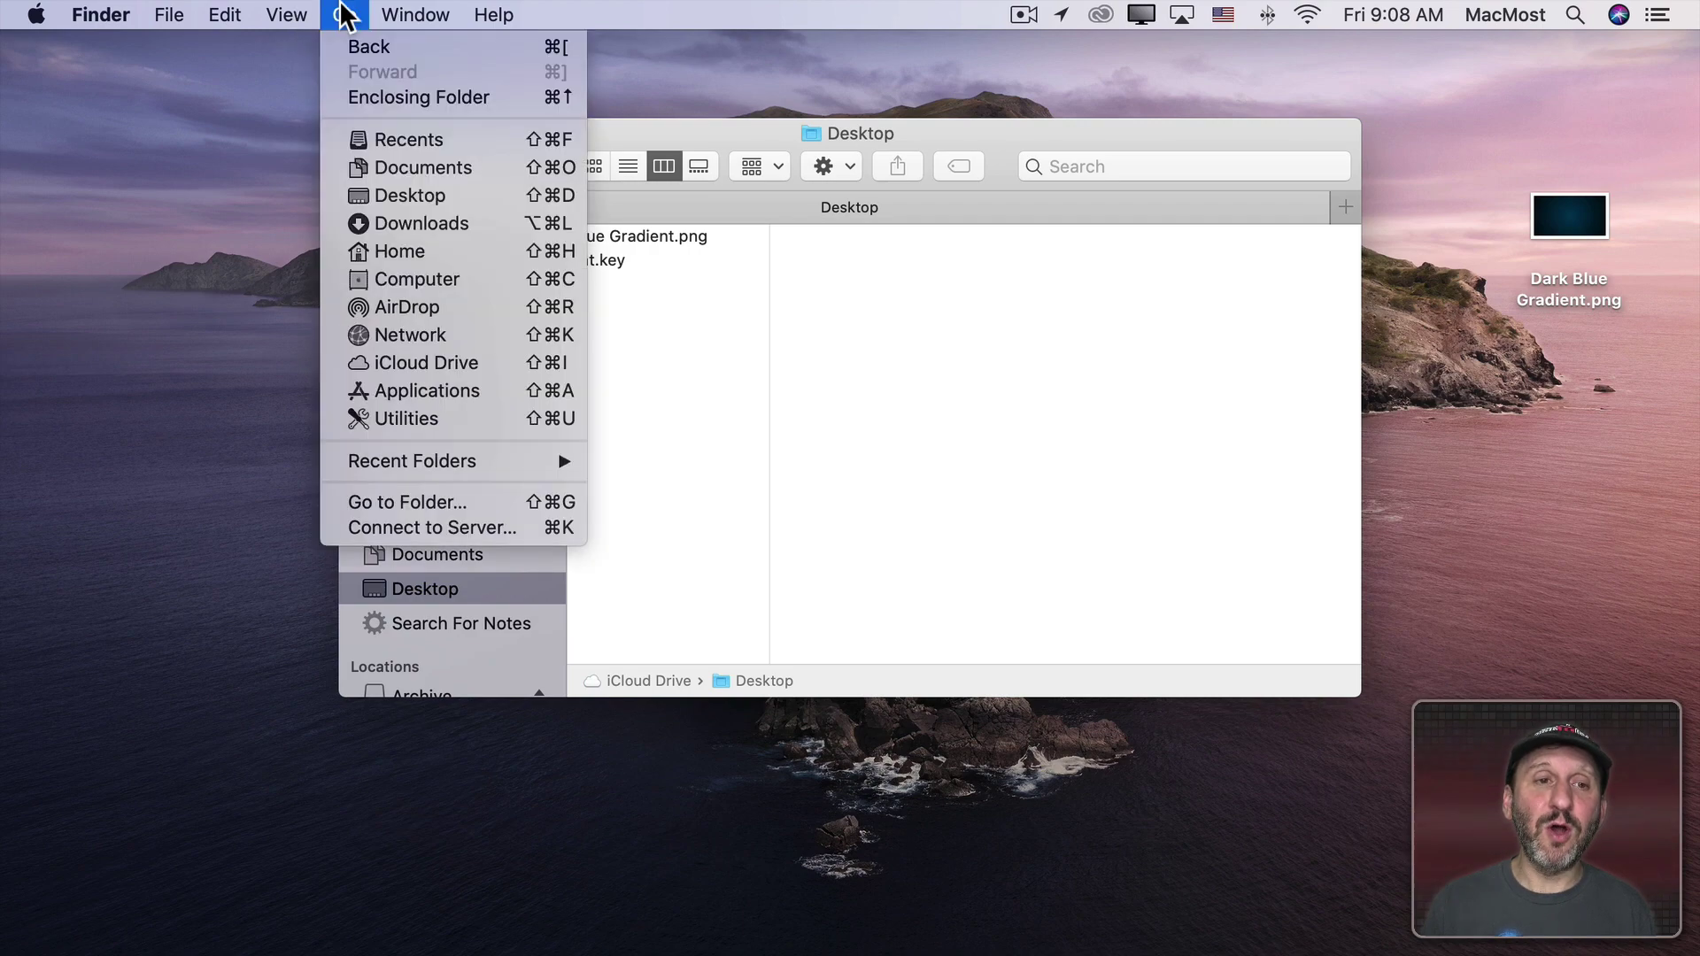
click(425, 246)
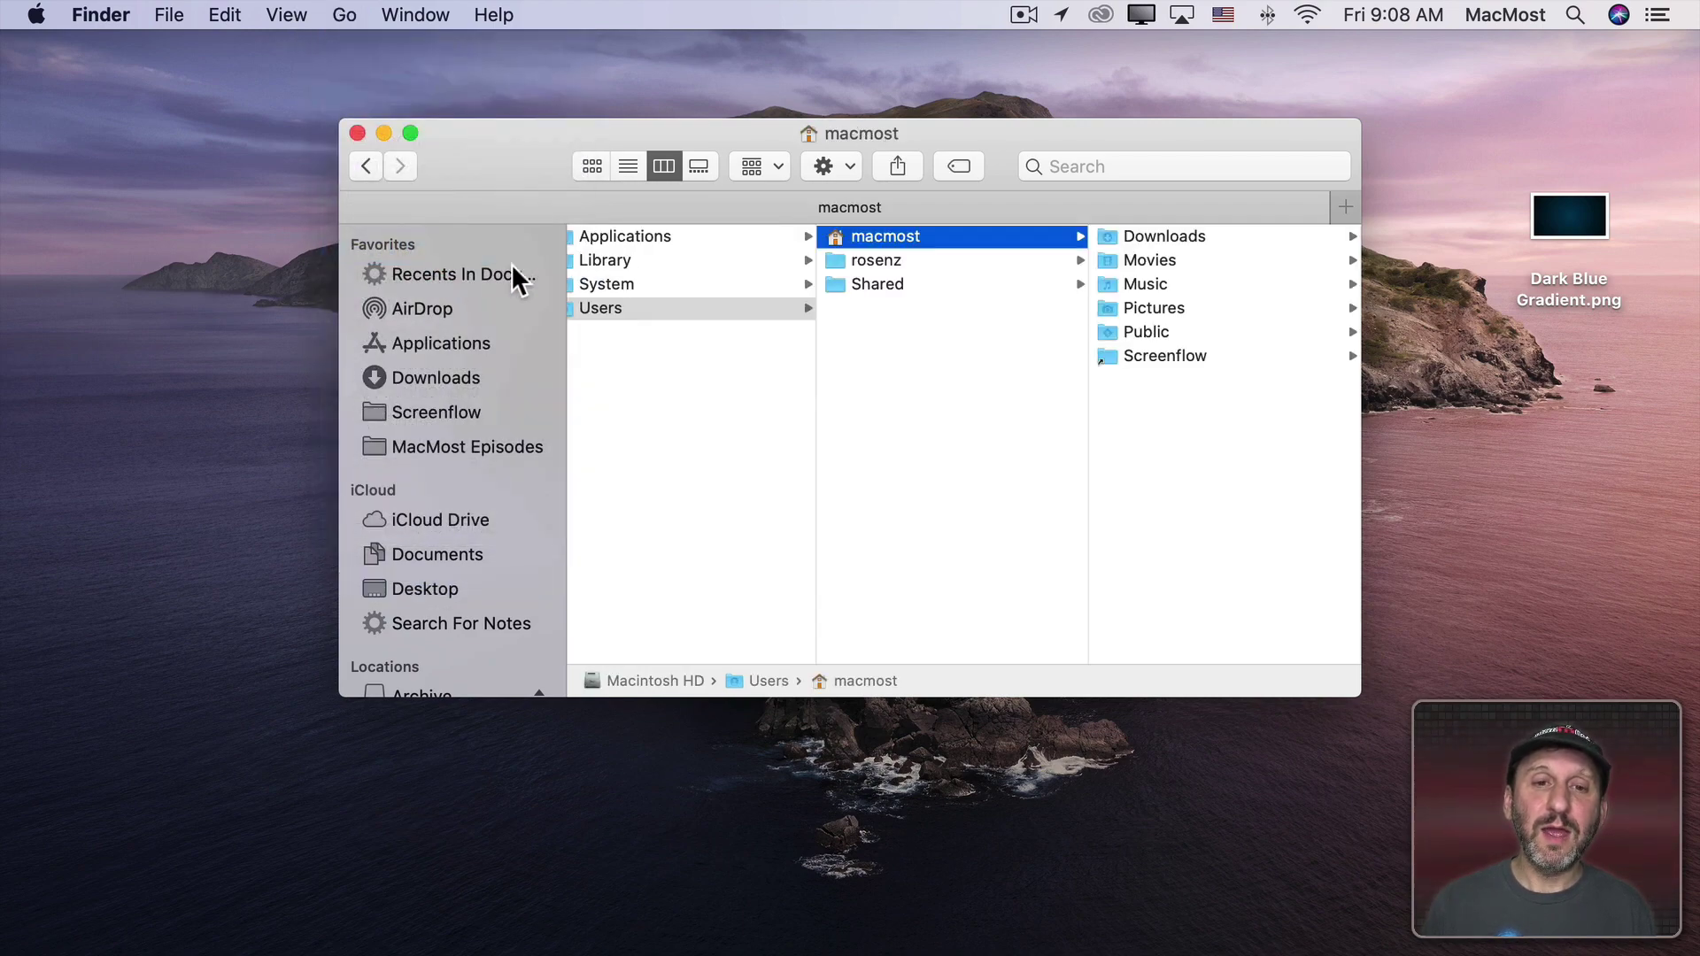
click(1138, 312)
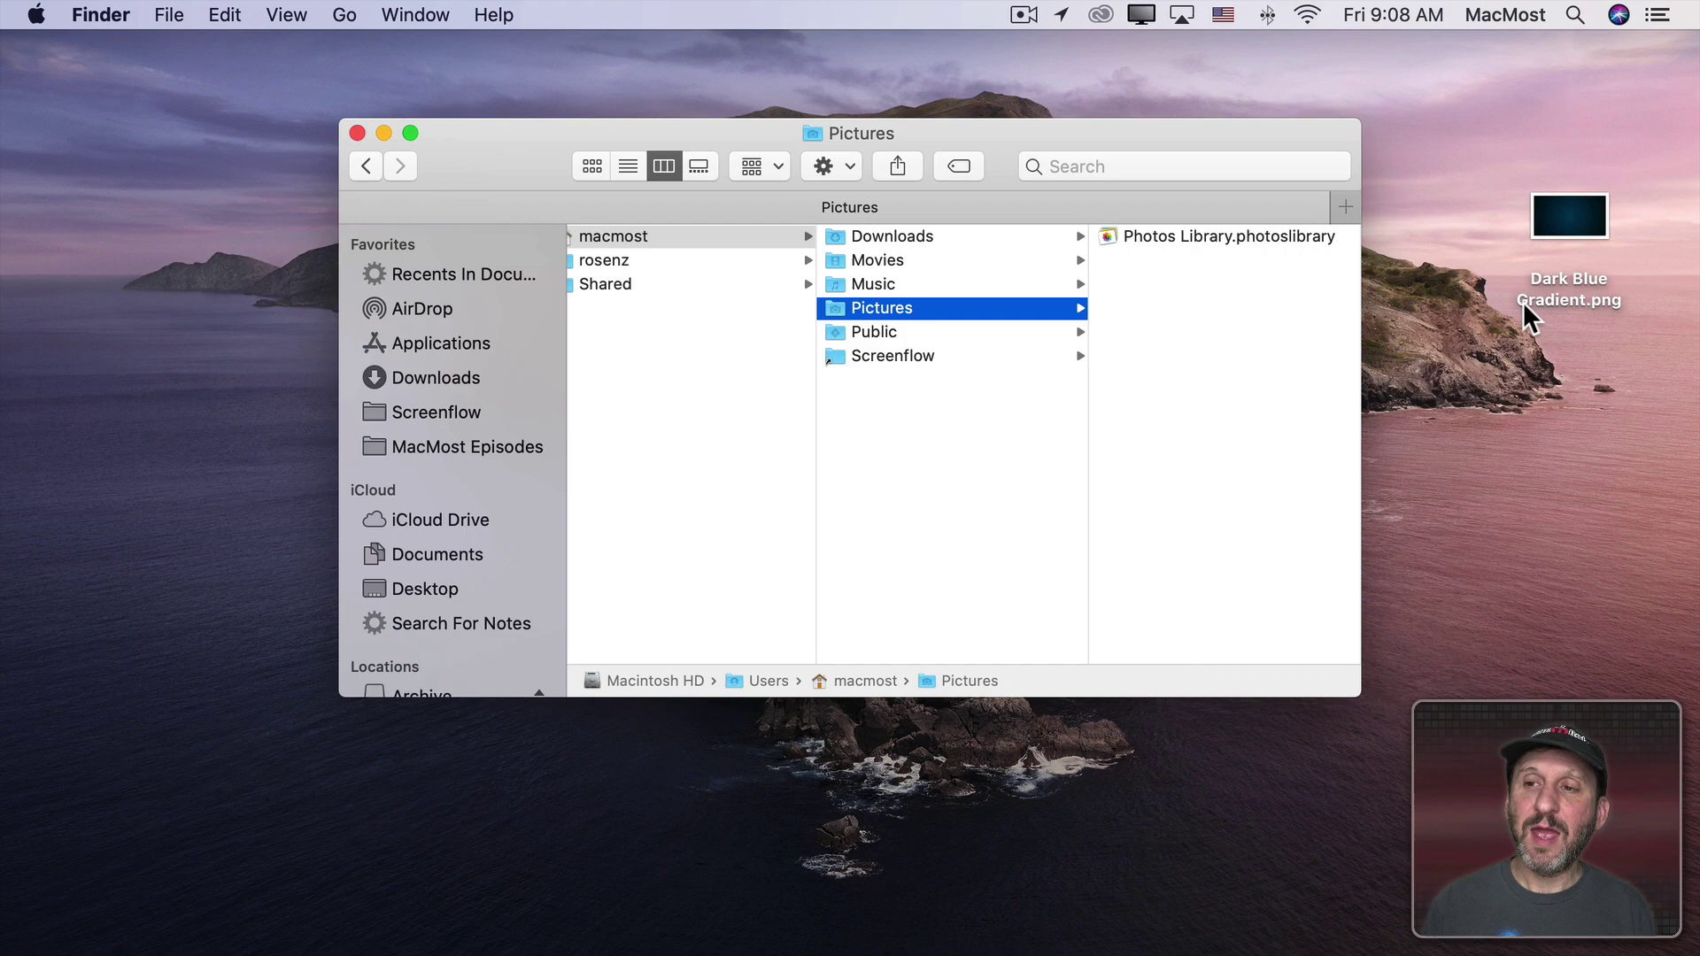
drag(1568, 229, 1218, 370)
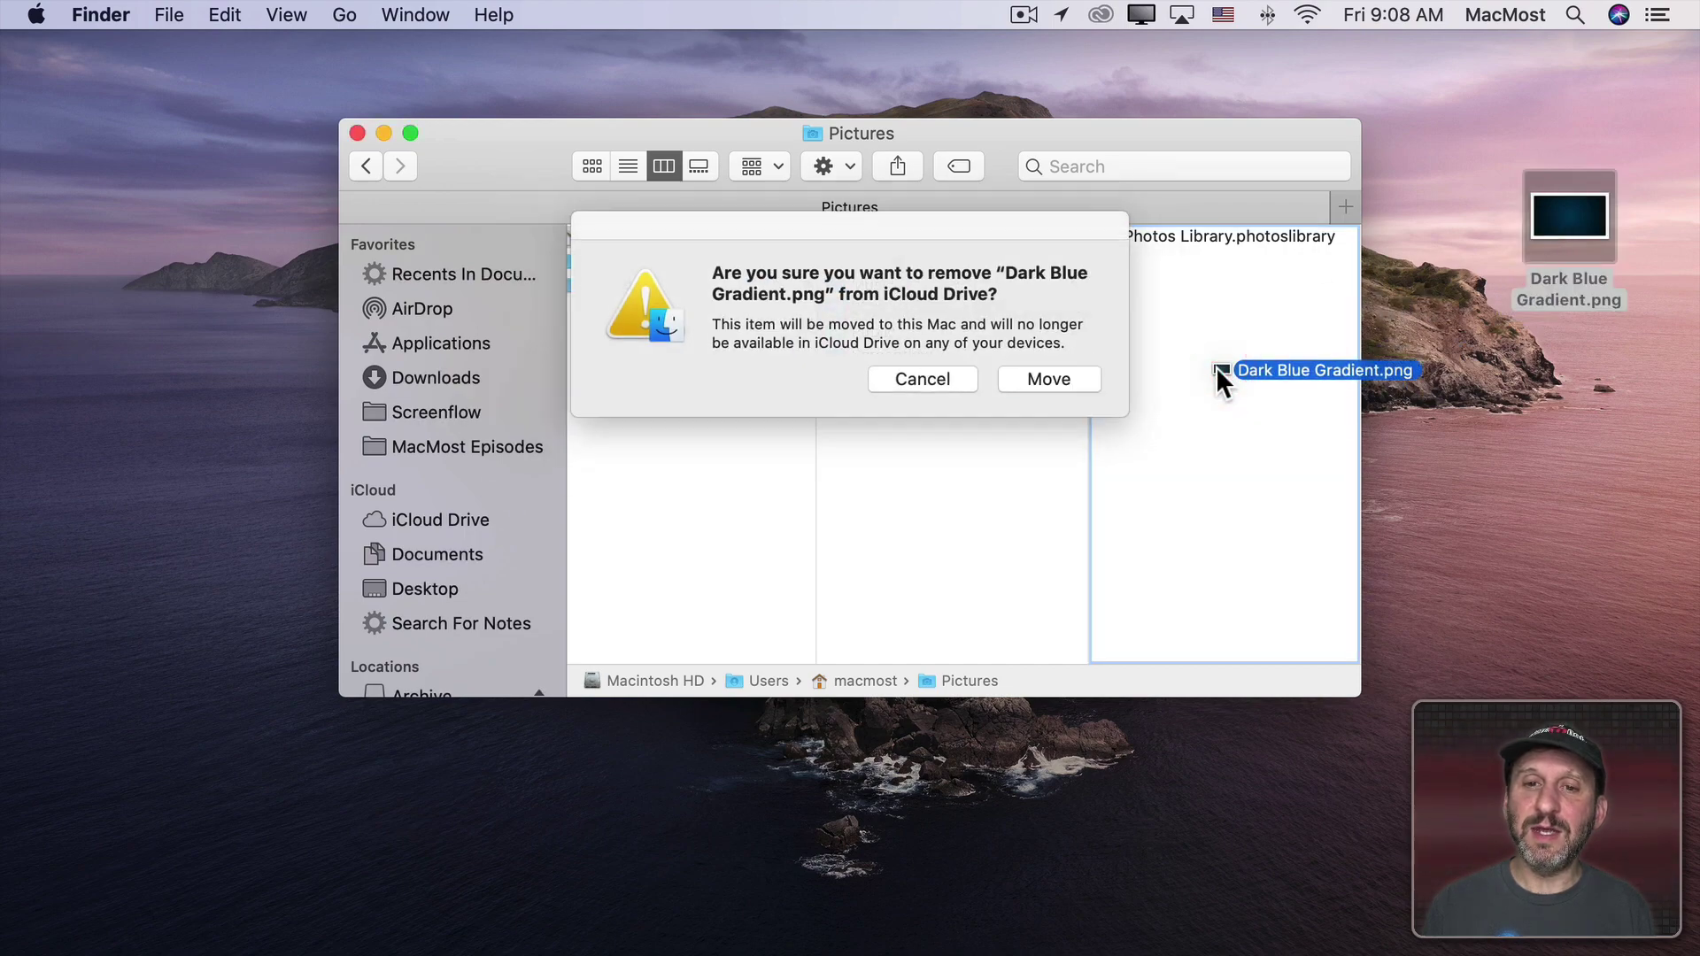
click(1050, 381)
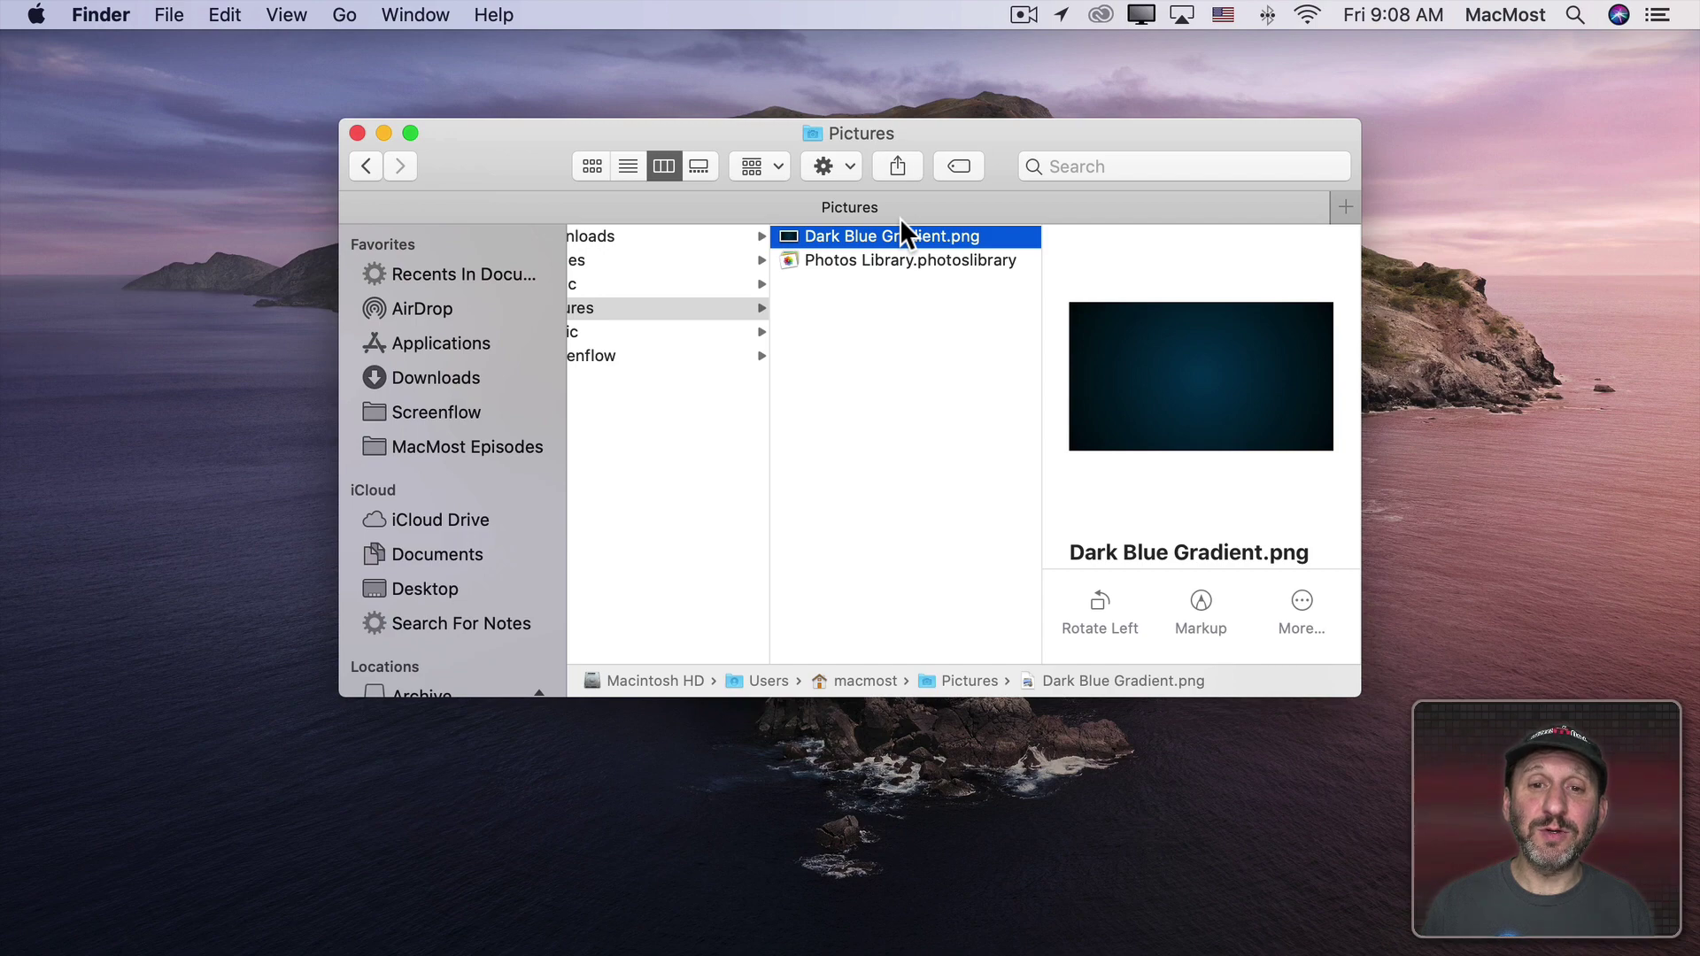
Step: In Desktop & Screen Saver, set Dark Blue Gradient.png from Pictures as the desktop picture
click(26, 16)
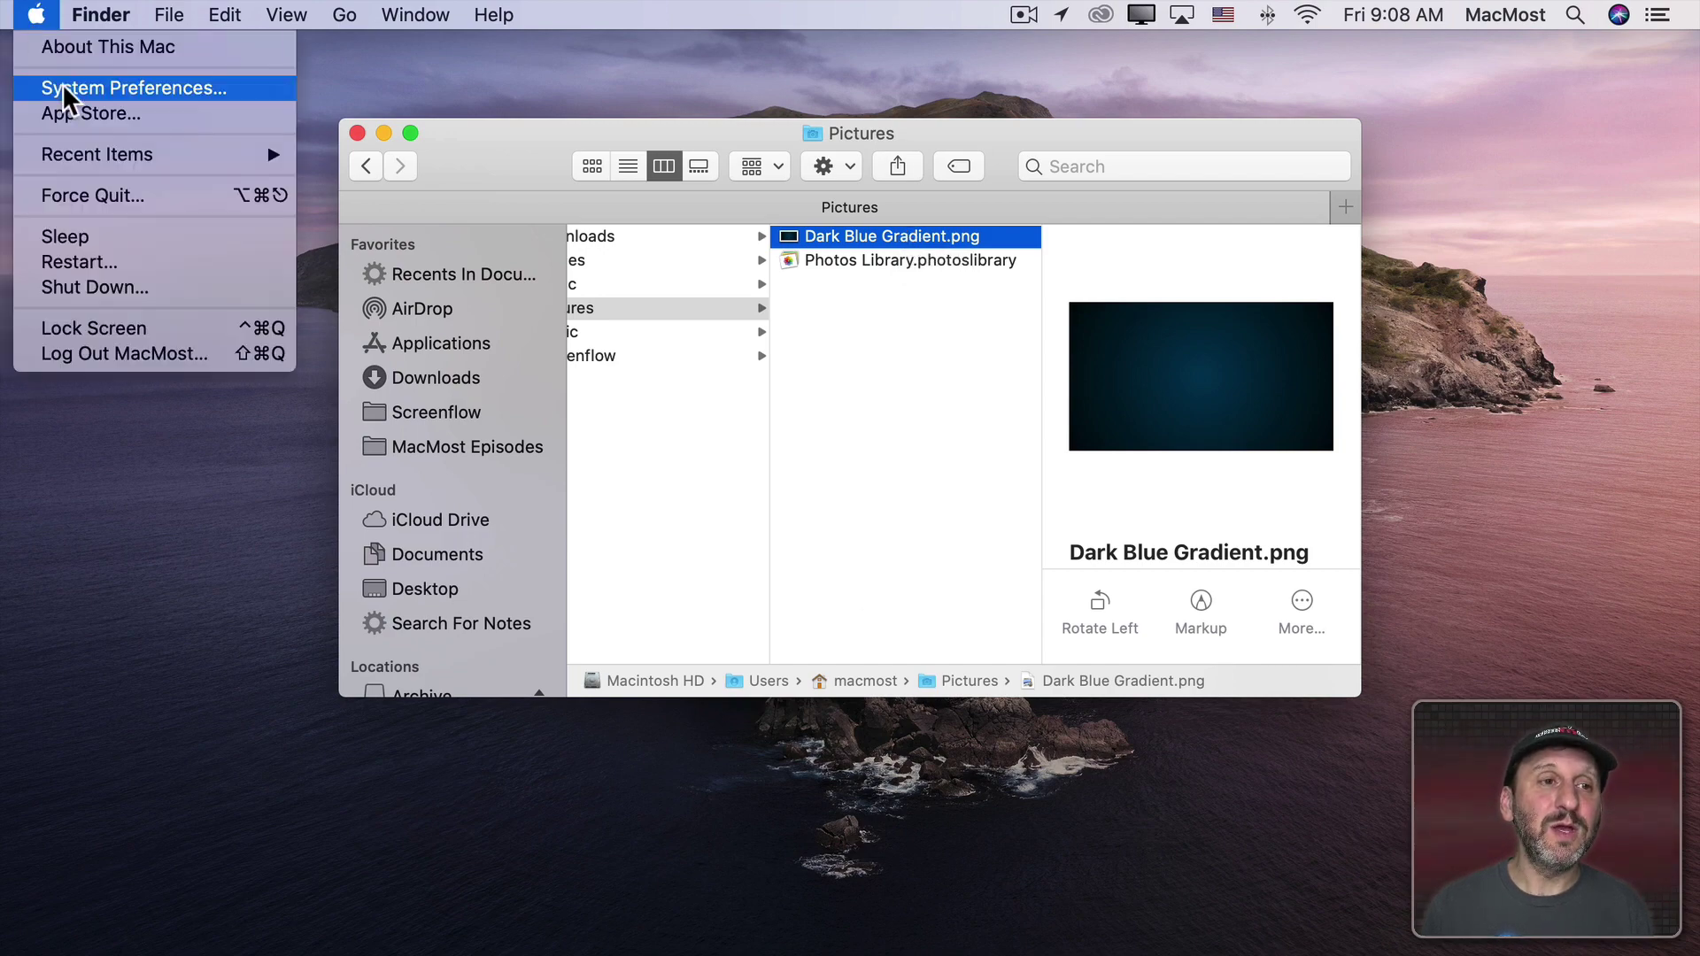
click(65, 87)
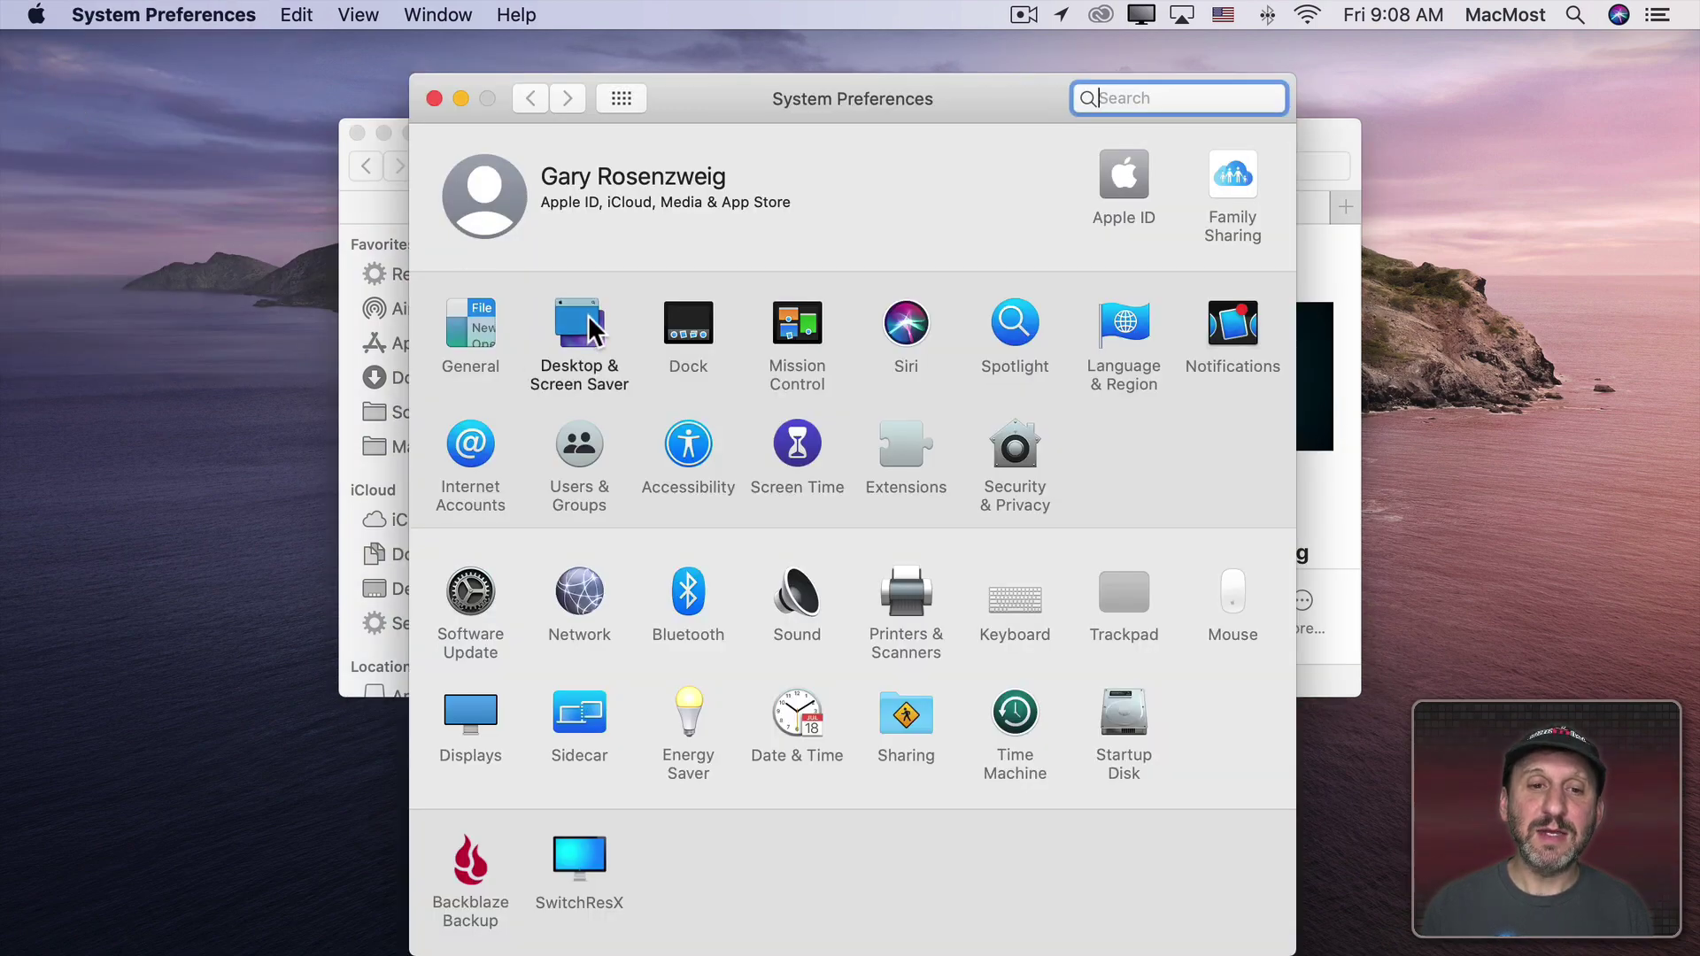
click(583, 326)
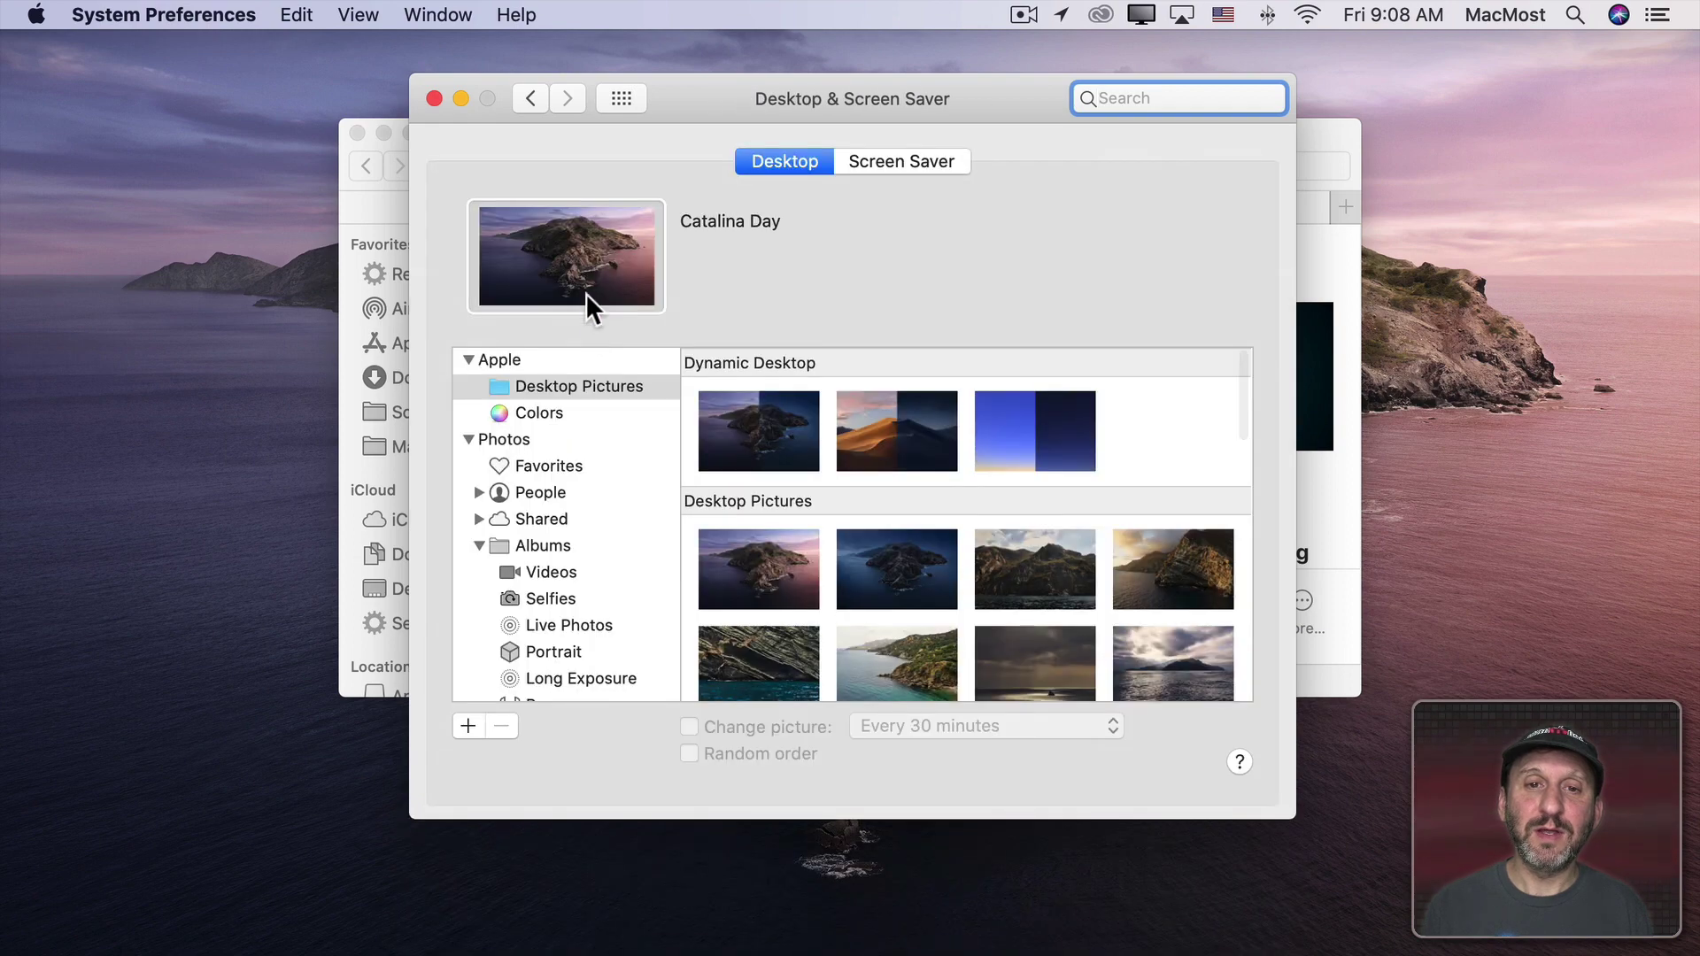
click(344, 157)
drag(459, 133, 1093, 159)
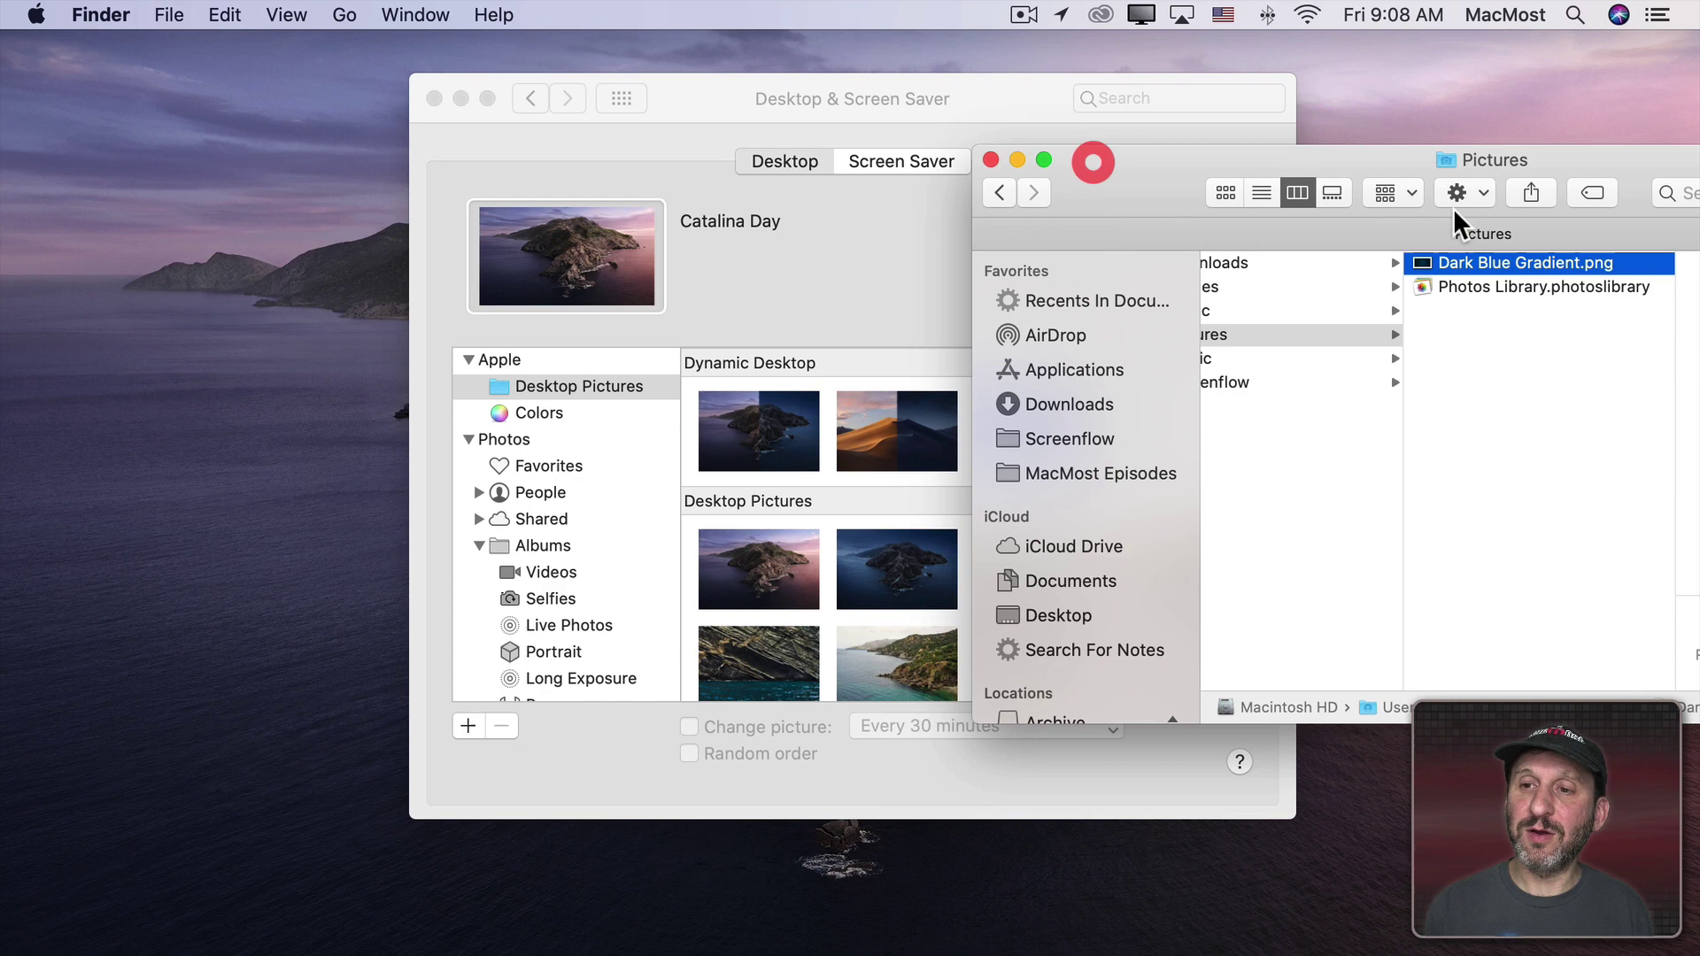
drag(1432, 255, 569, 251)
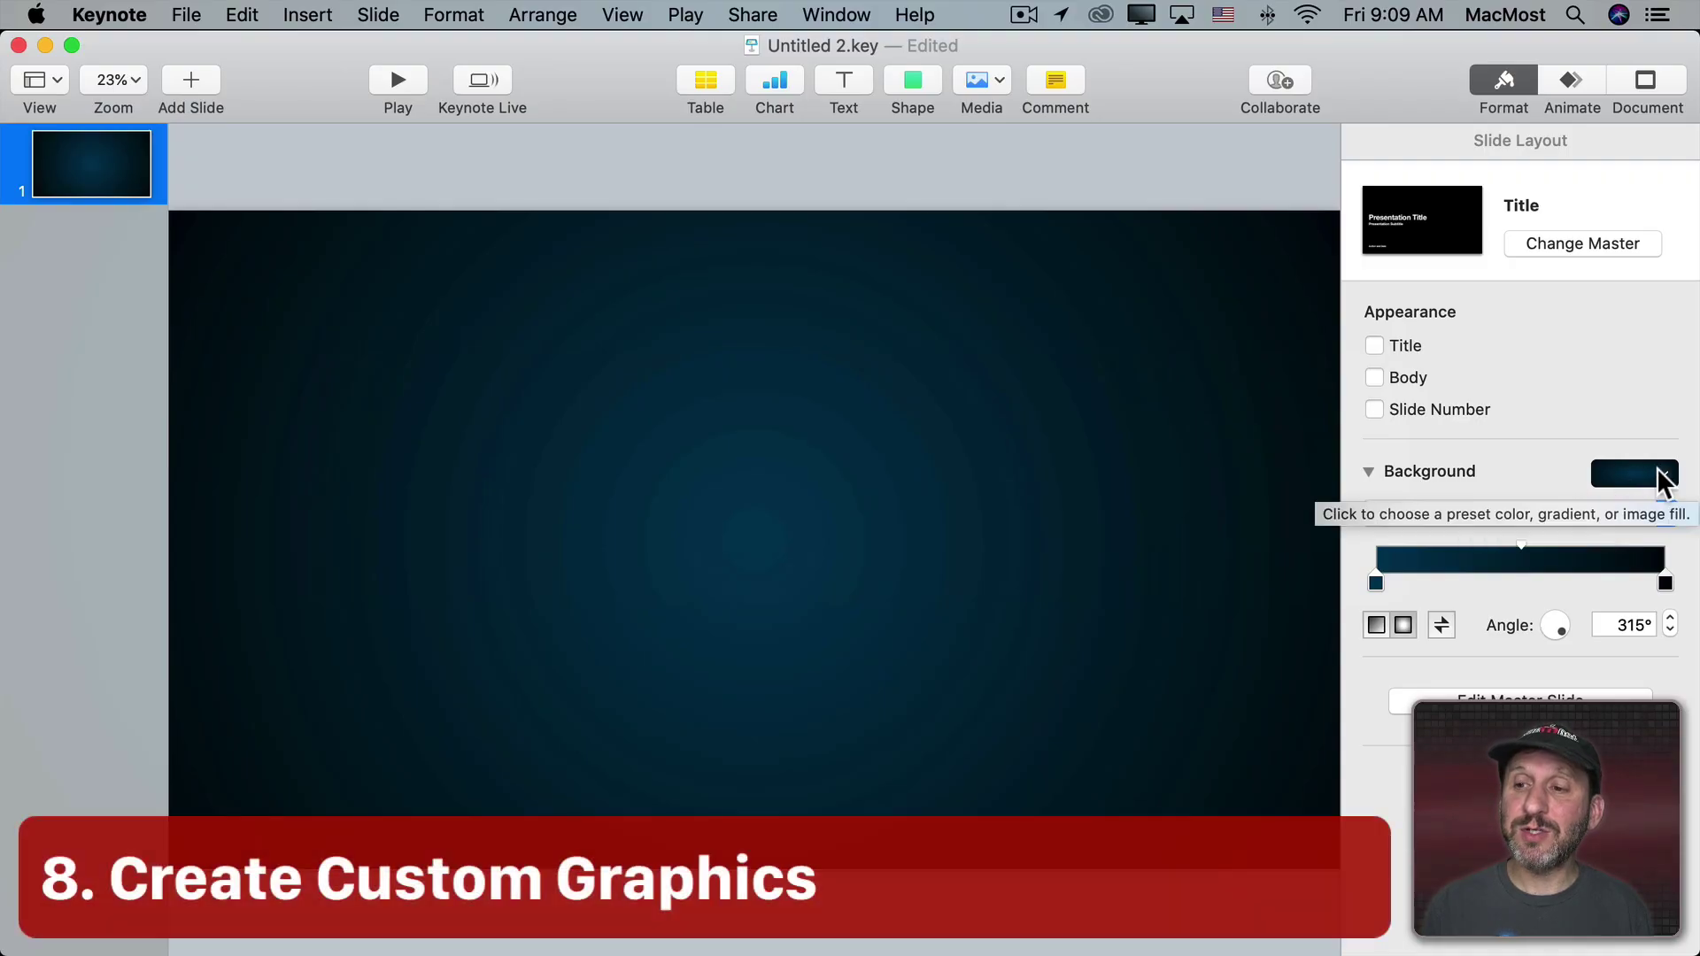
Step: Give the slide a yellow-orange gradient background and insert the Palm Tree shape
click(1660, 476)
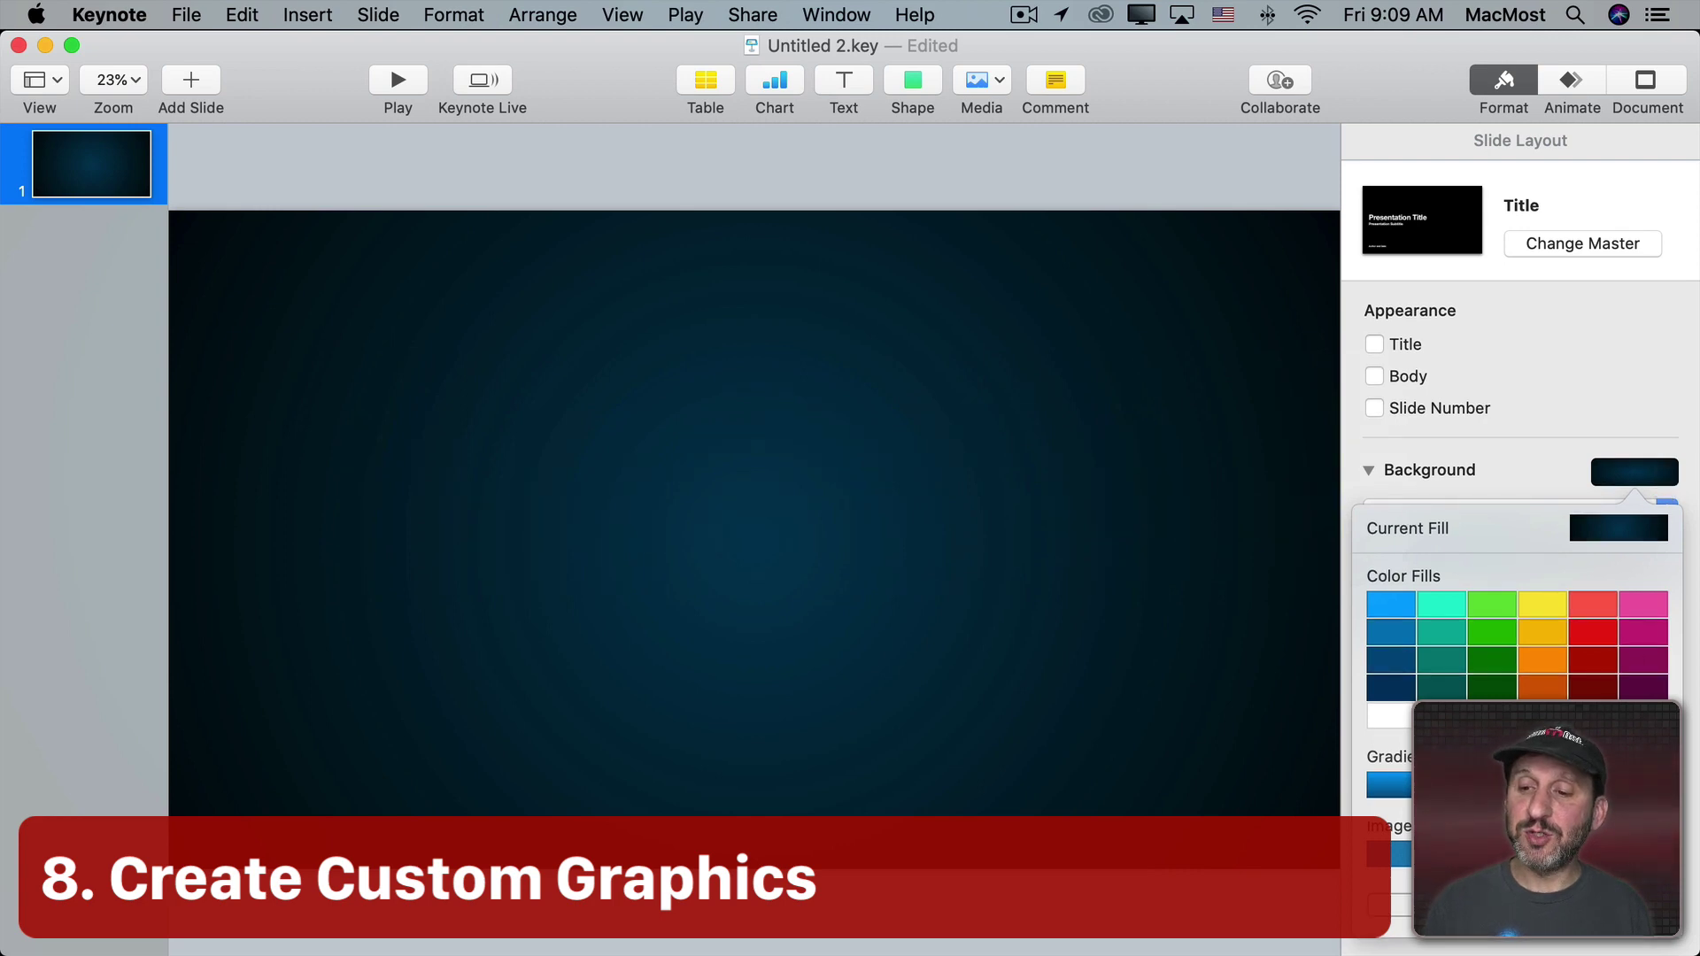
click(1537, 779)
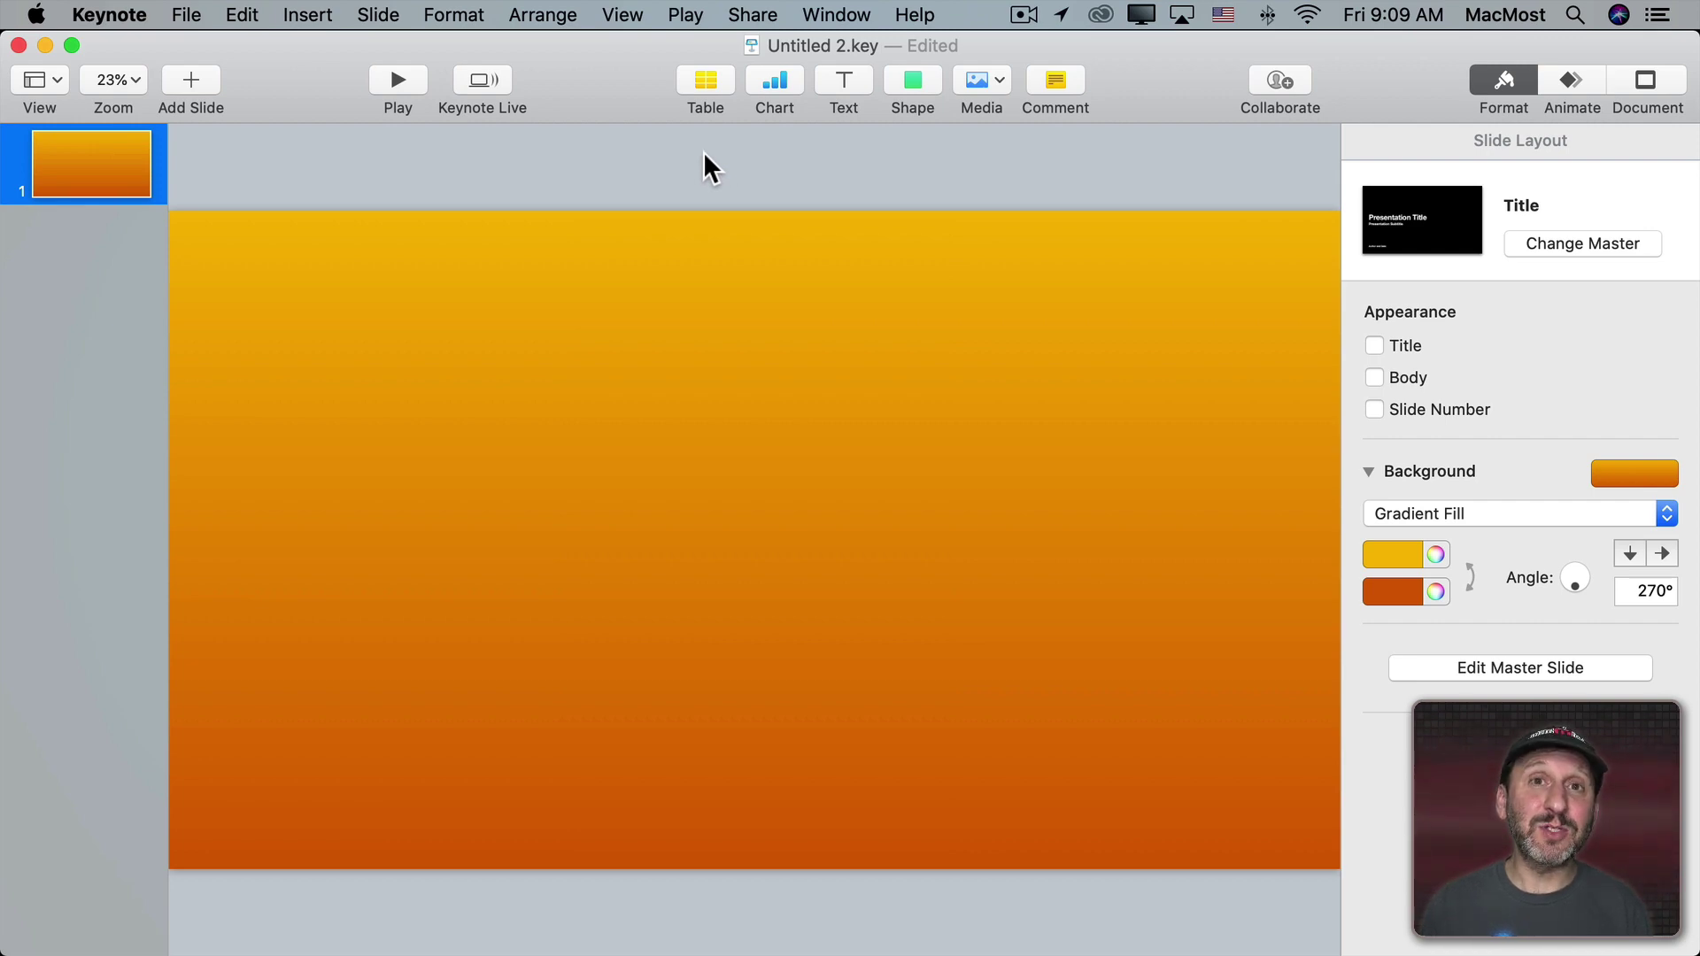
click(903, 78)
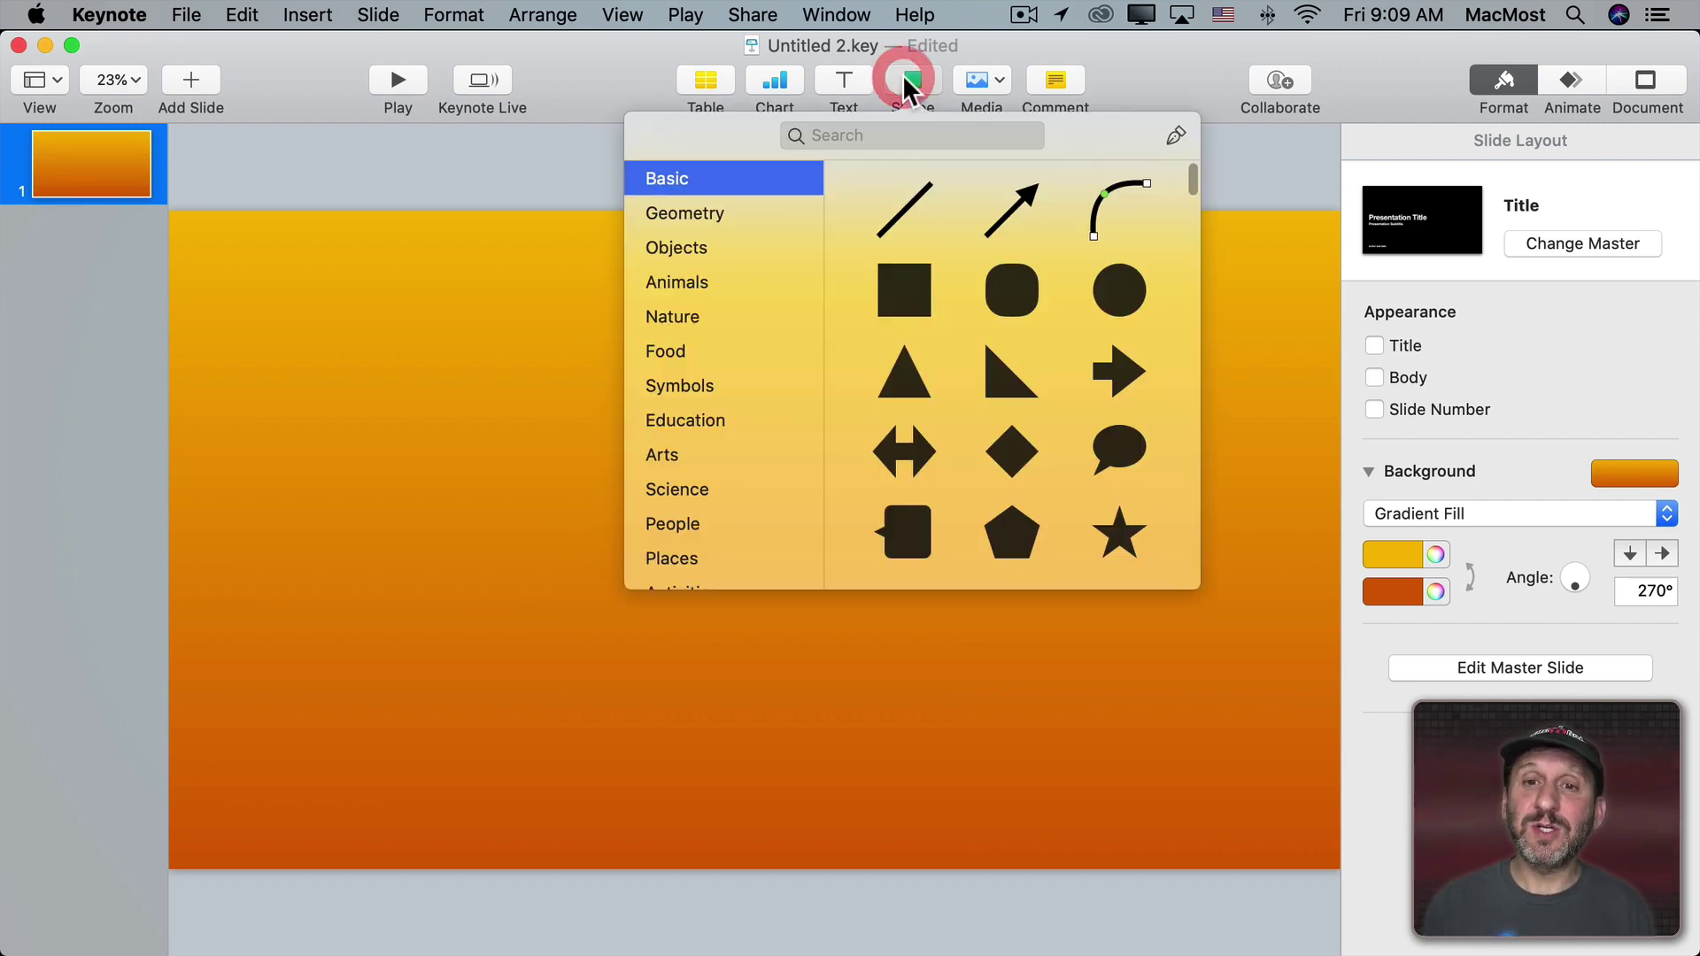
click(877, 135)
text(palm)
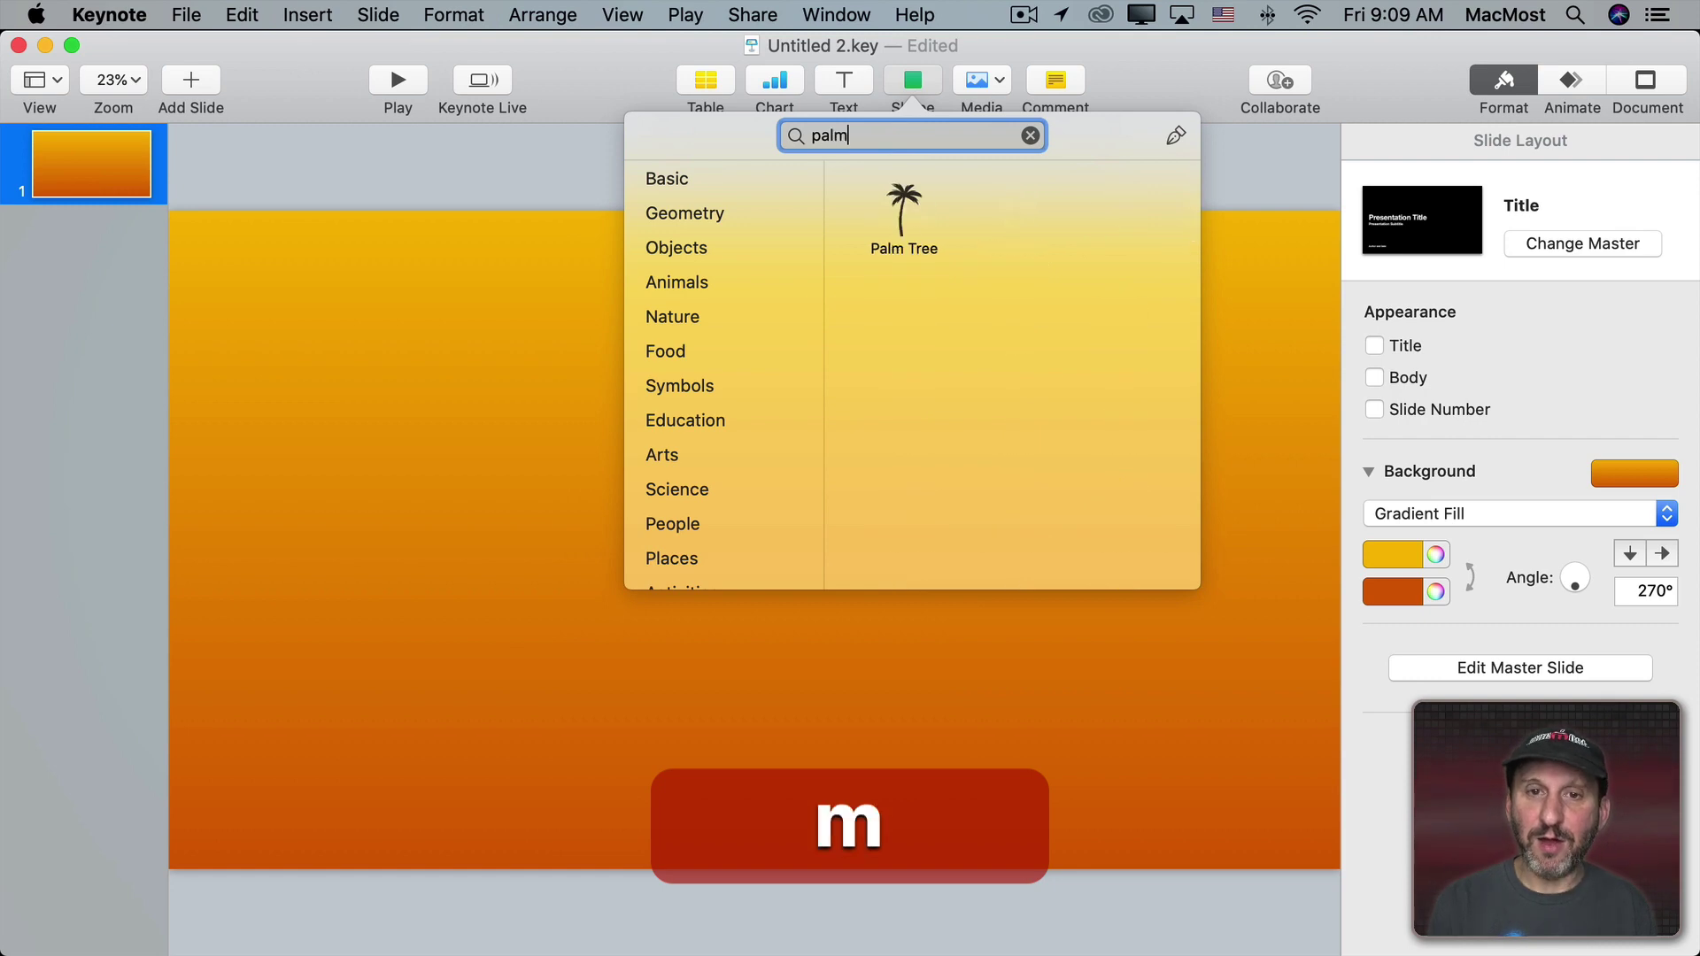
click(903, 209)
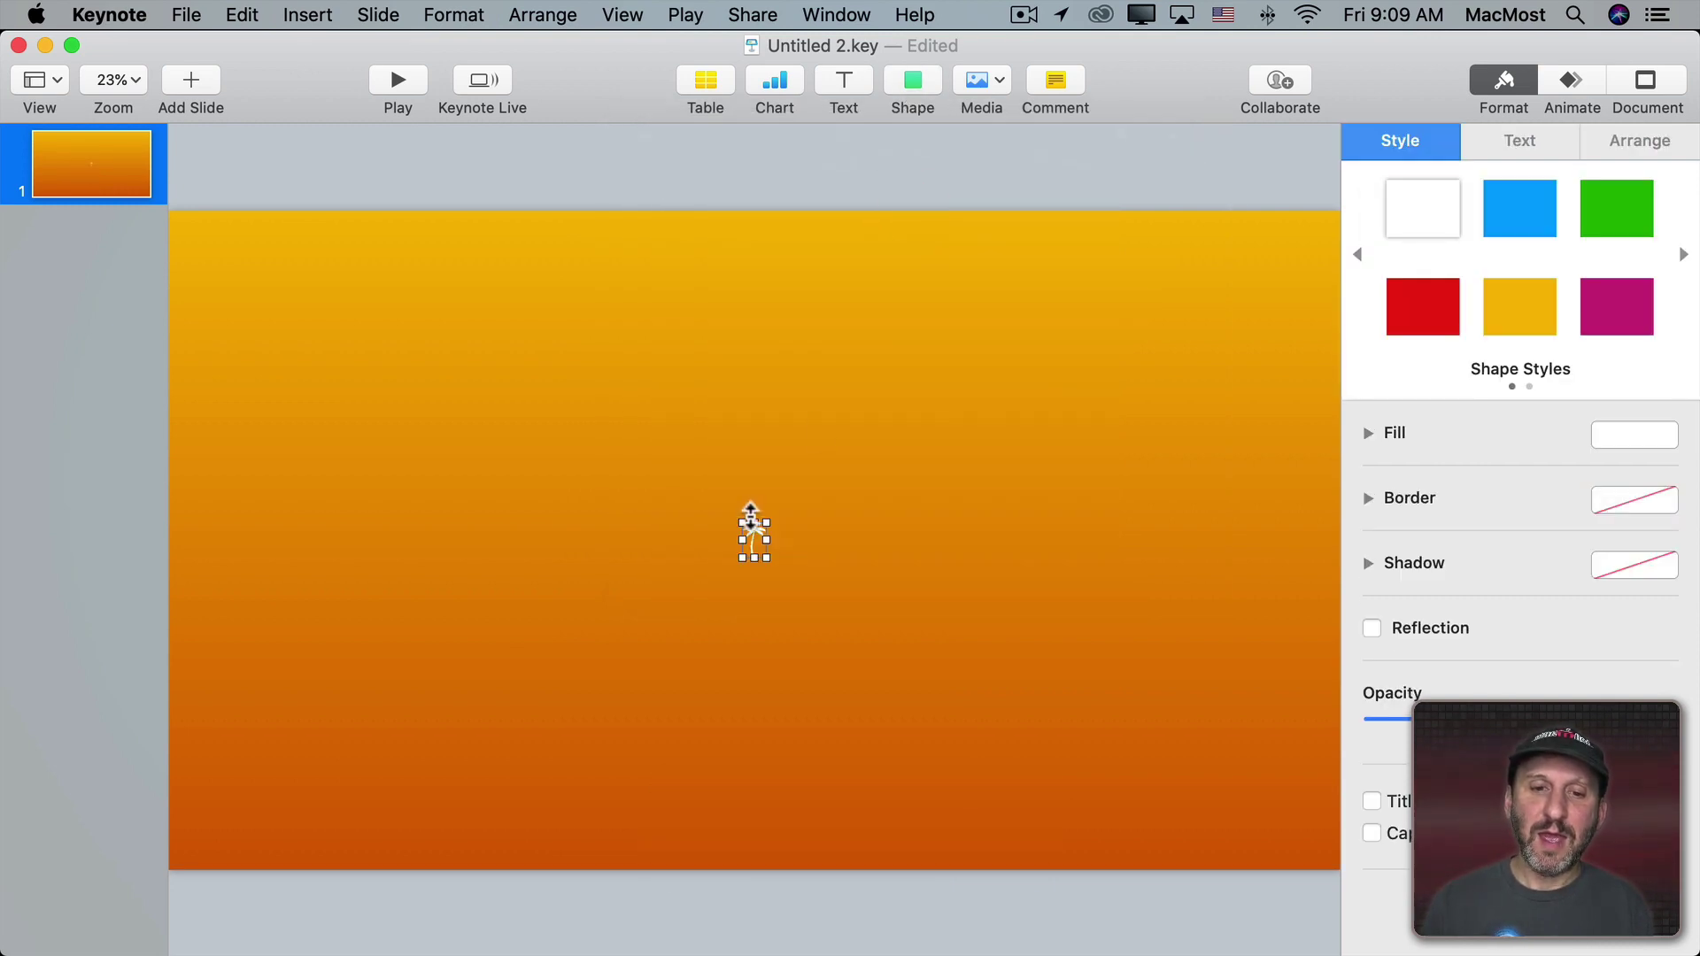
Step: Enlarge the palm tree across the slide's right side and fill it black at about 50% opacity
drag(752, 530, 557, 367)
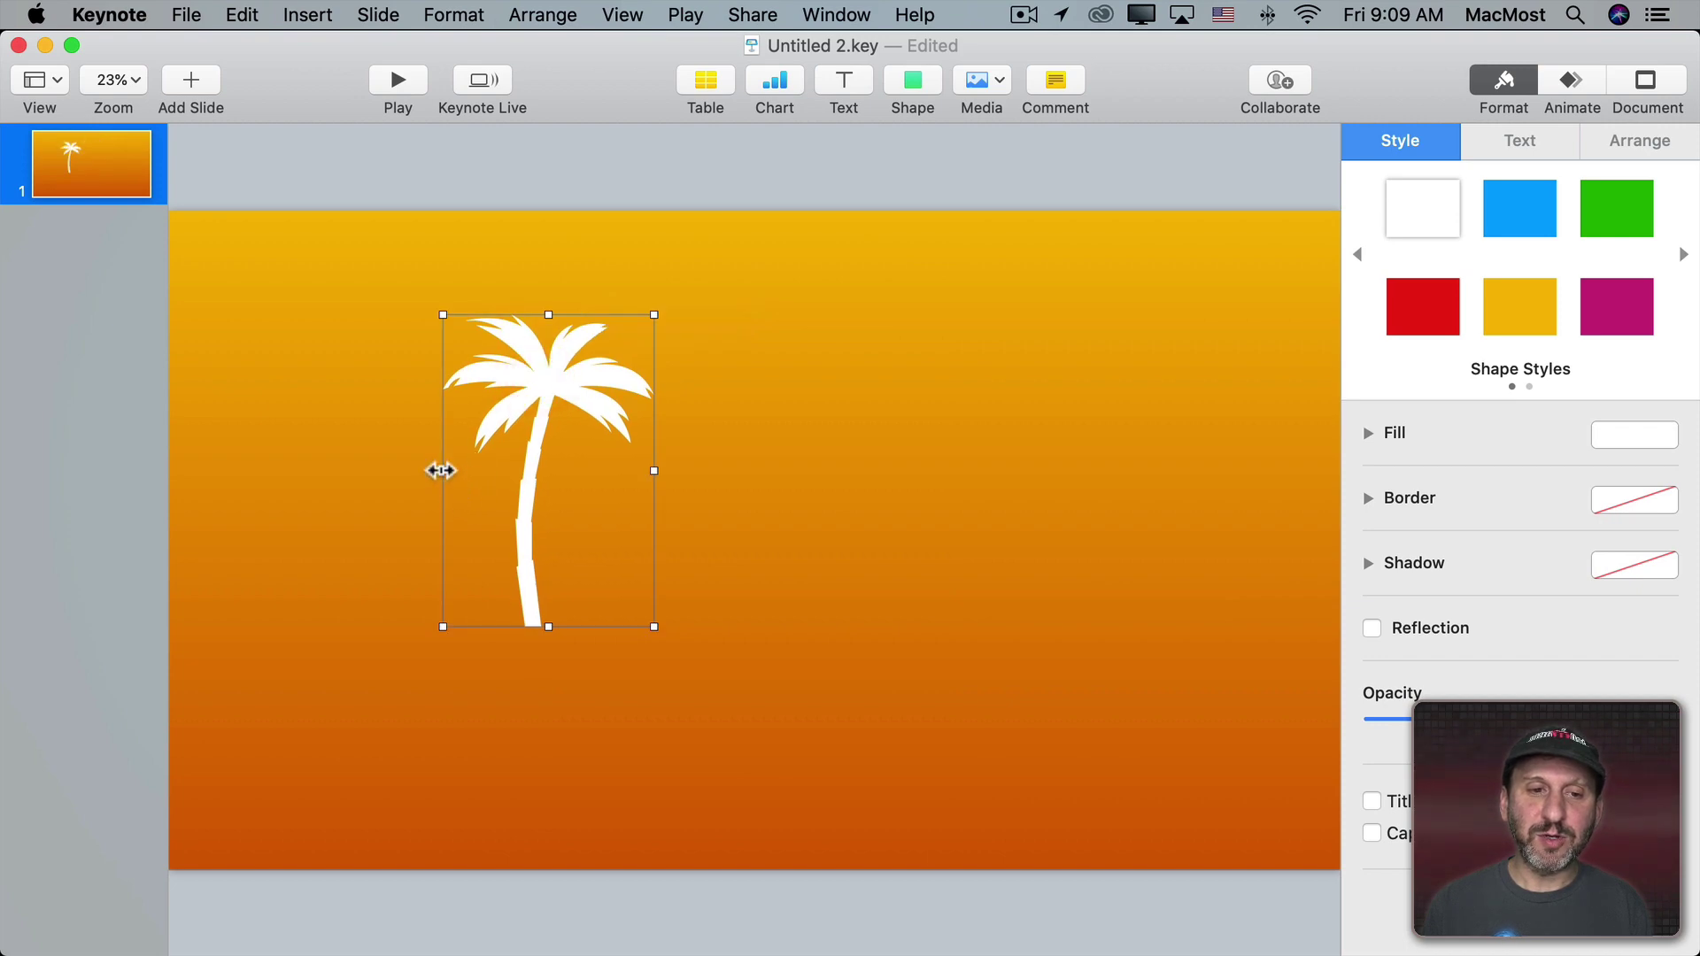
drag(442, 470, 1162, 503)
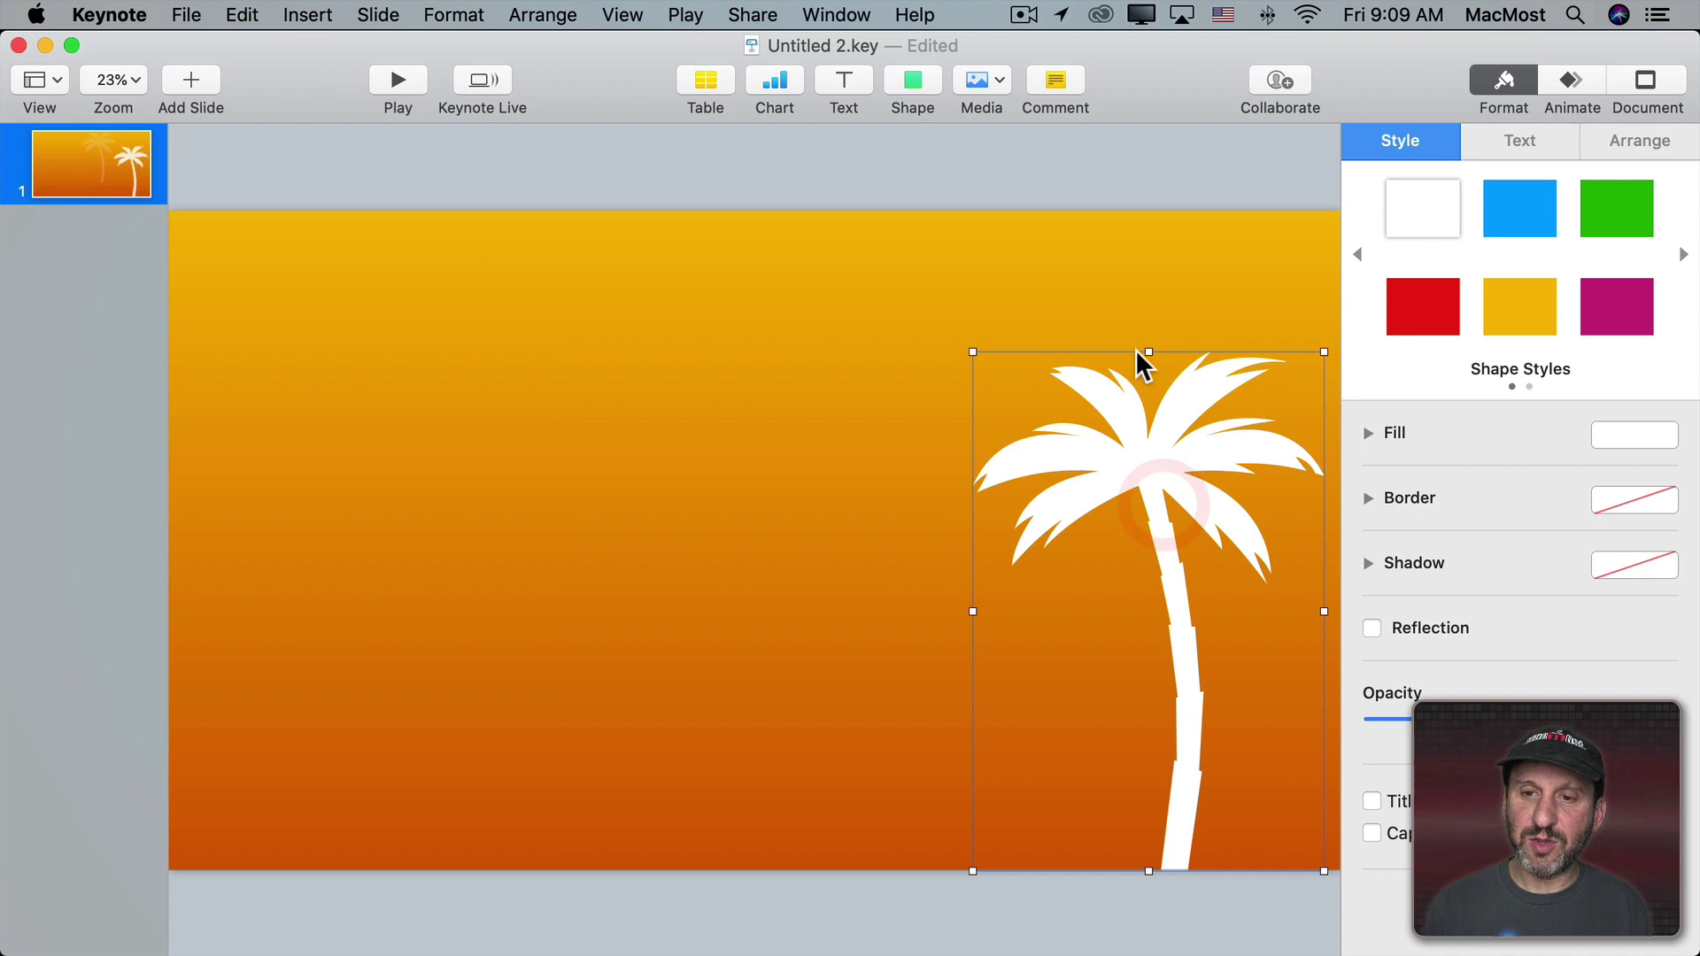
drag(1143, 348, 1154, 424)
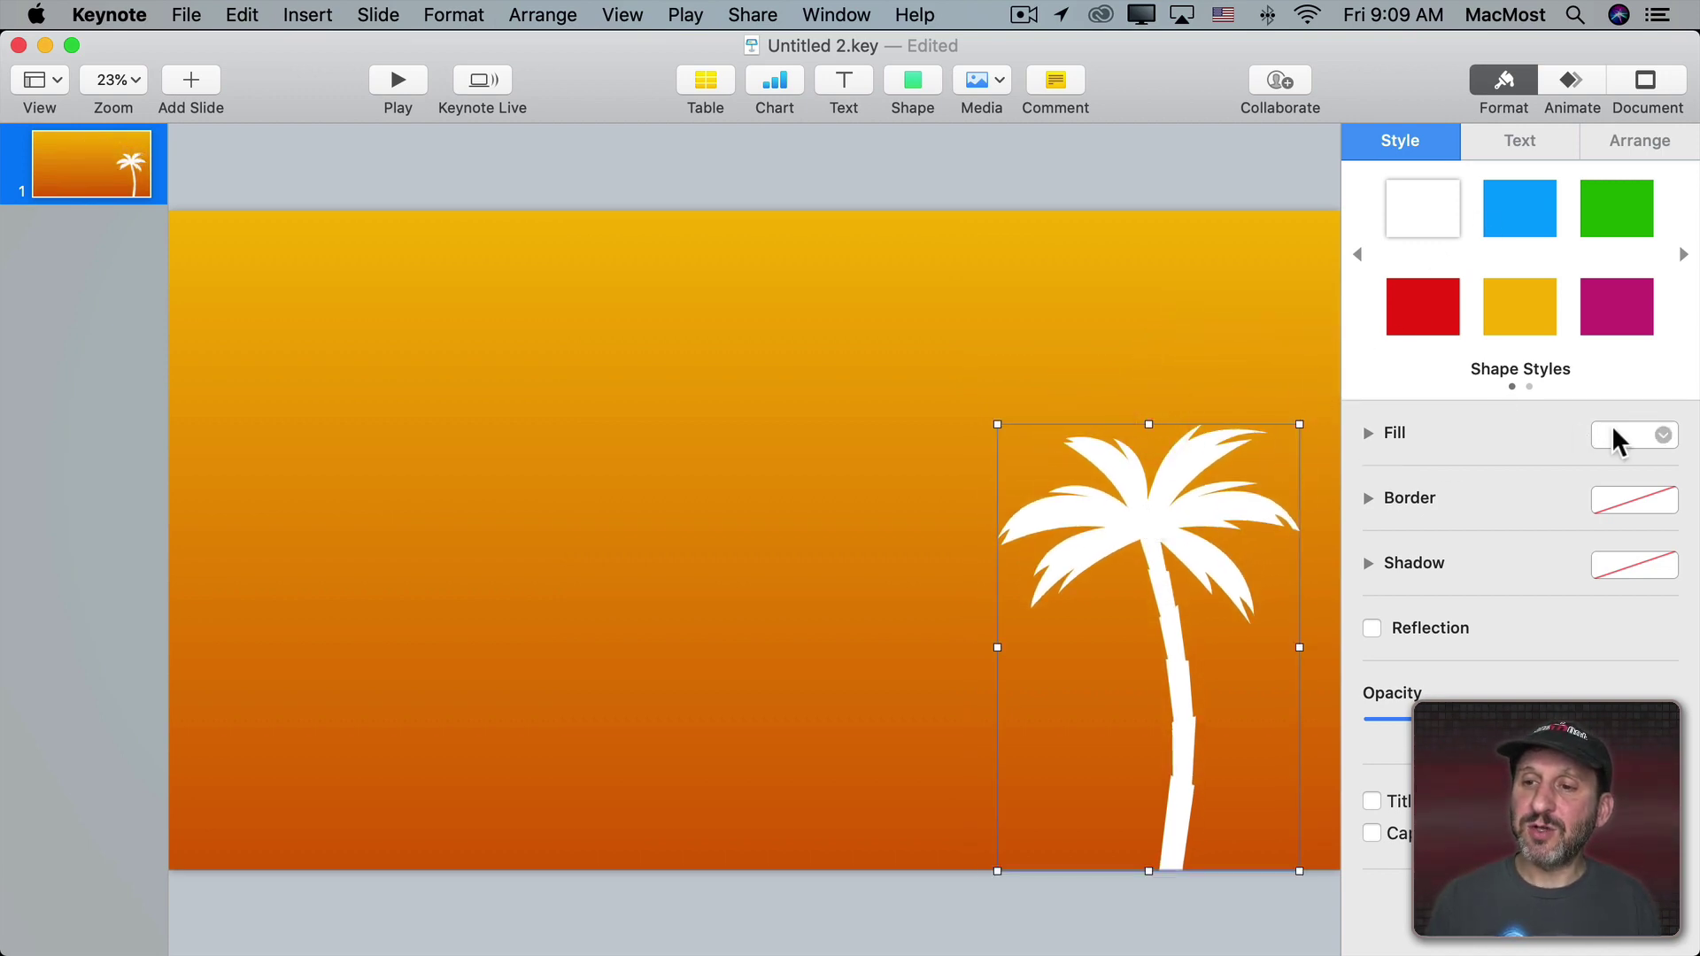
click(1661, 435)
click(1604, 675)
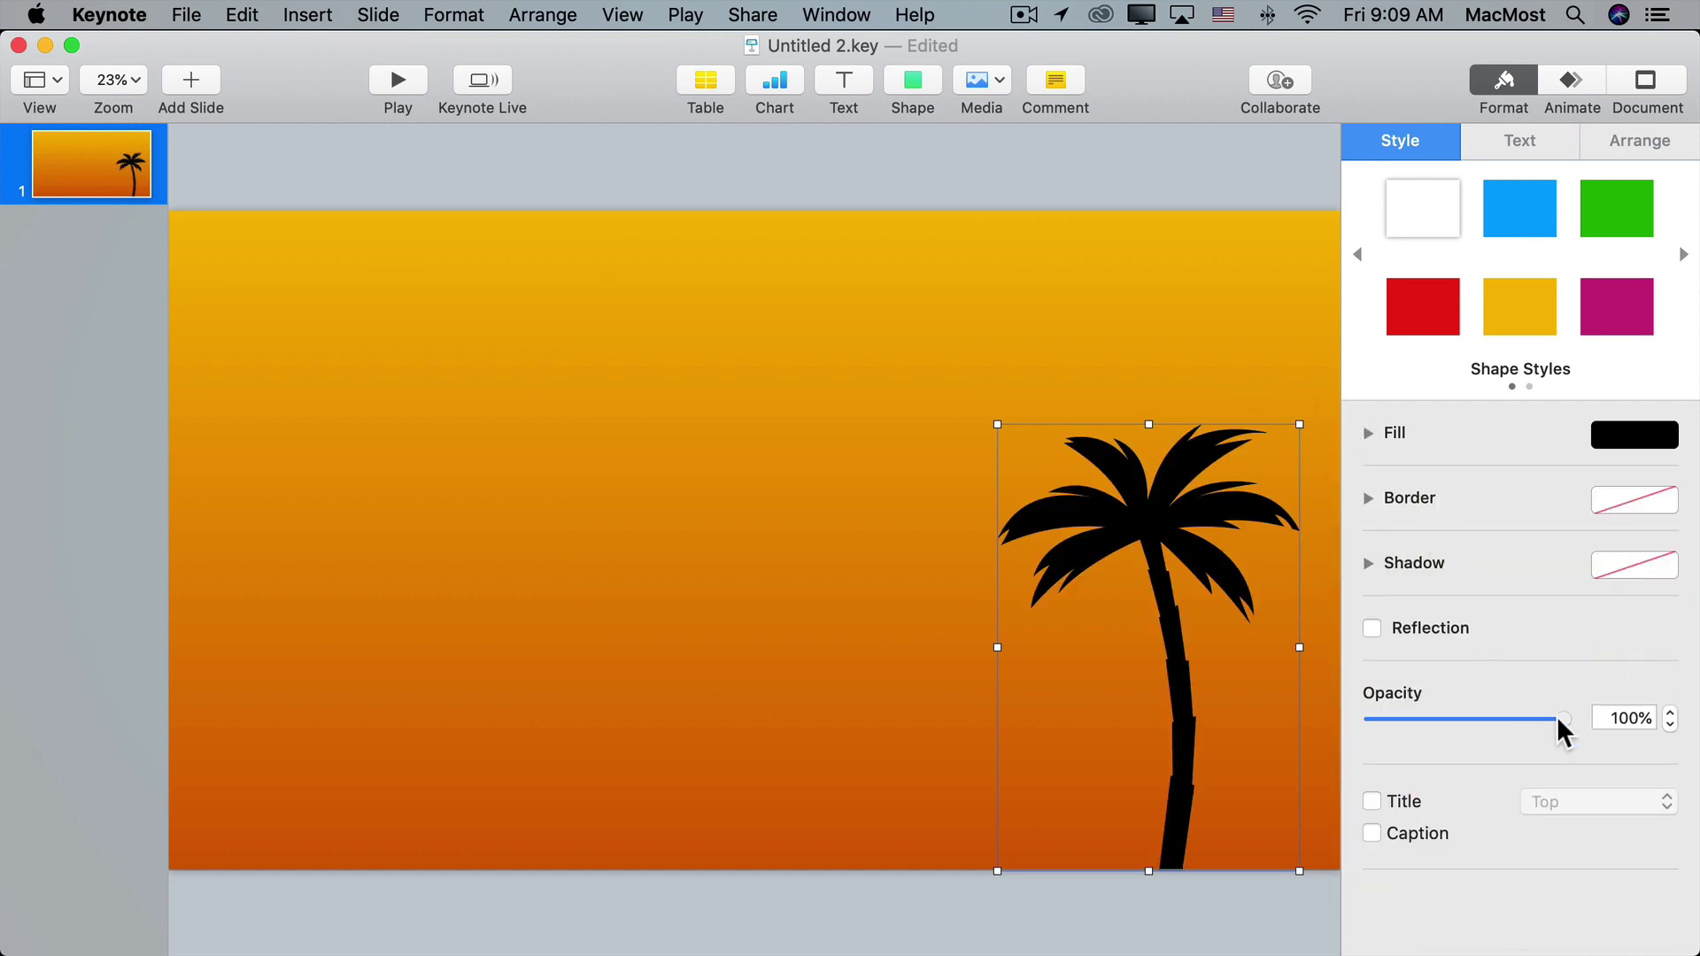
drag(1556, 715, 1462, 720)
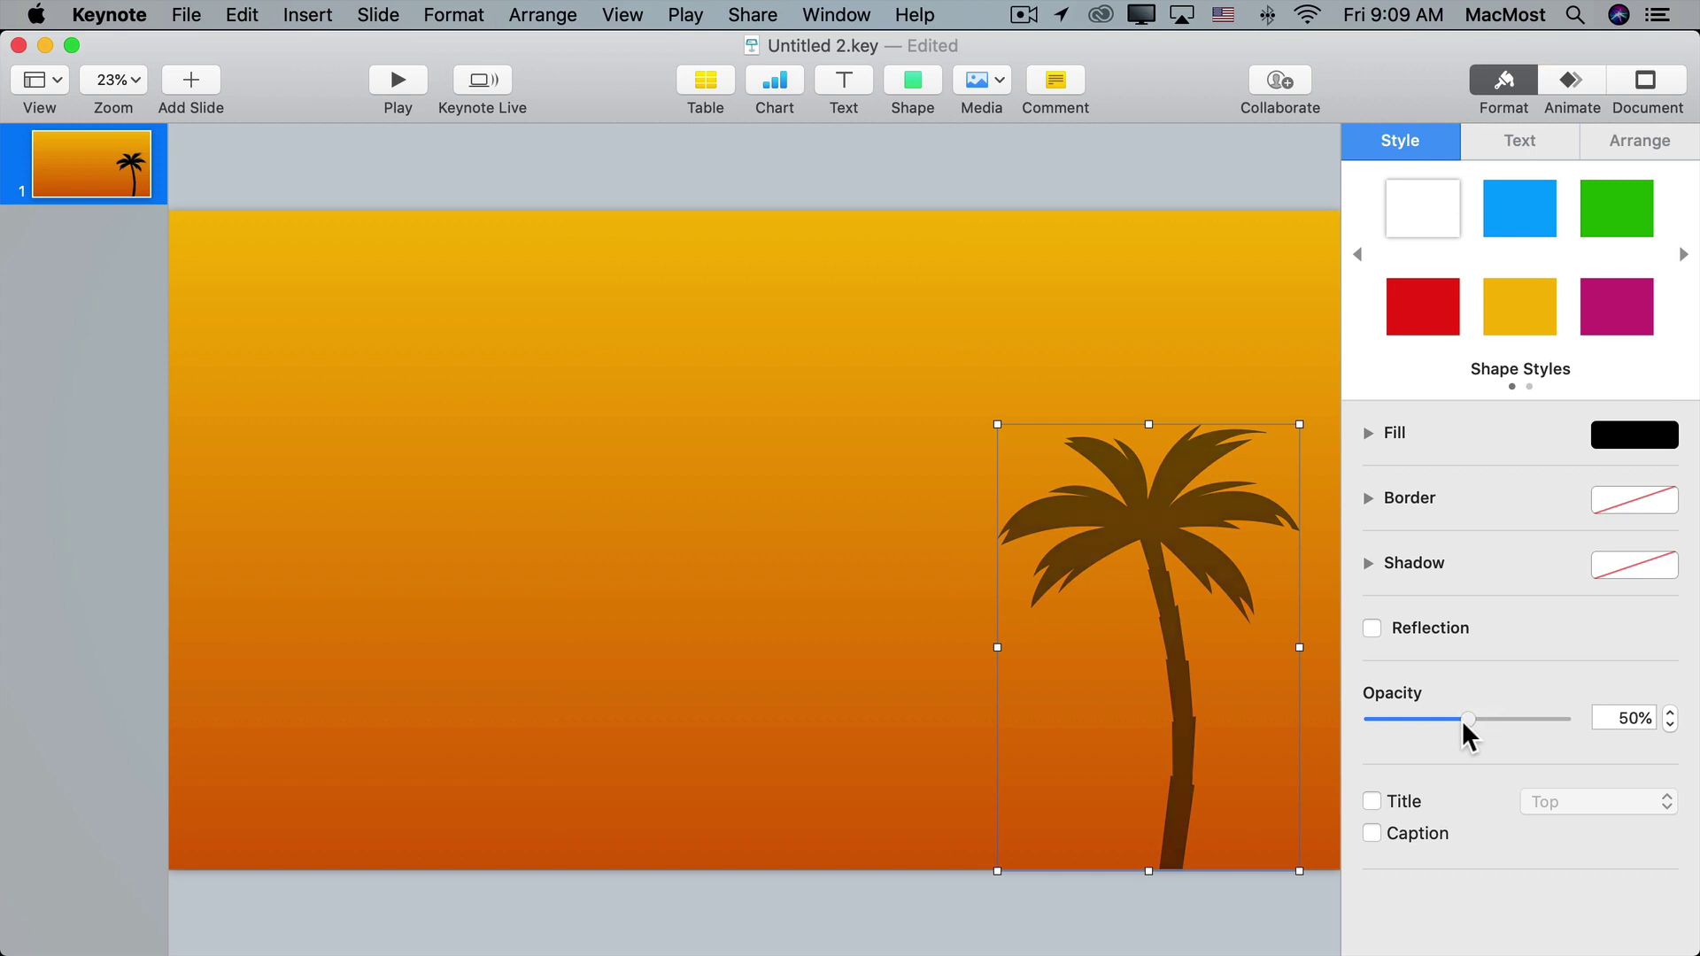
Step: Set up exporting the palm slide as images in PNG format
click(790, 164)
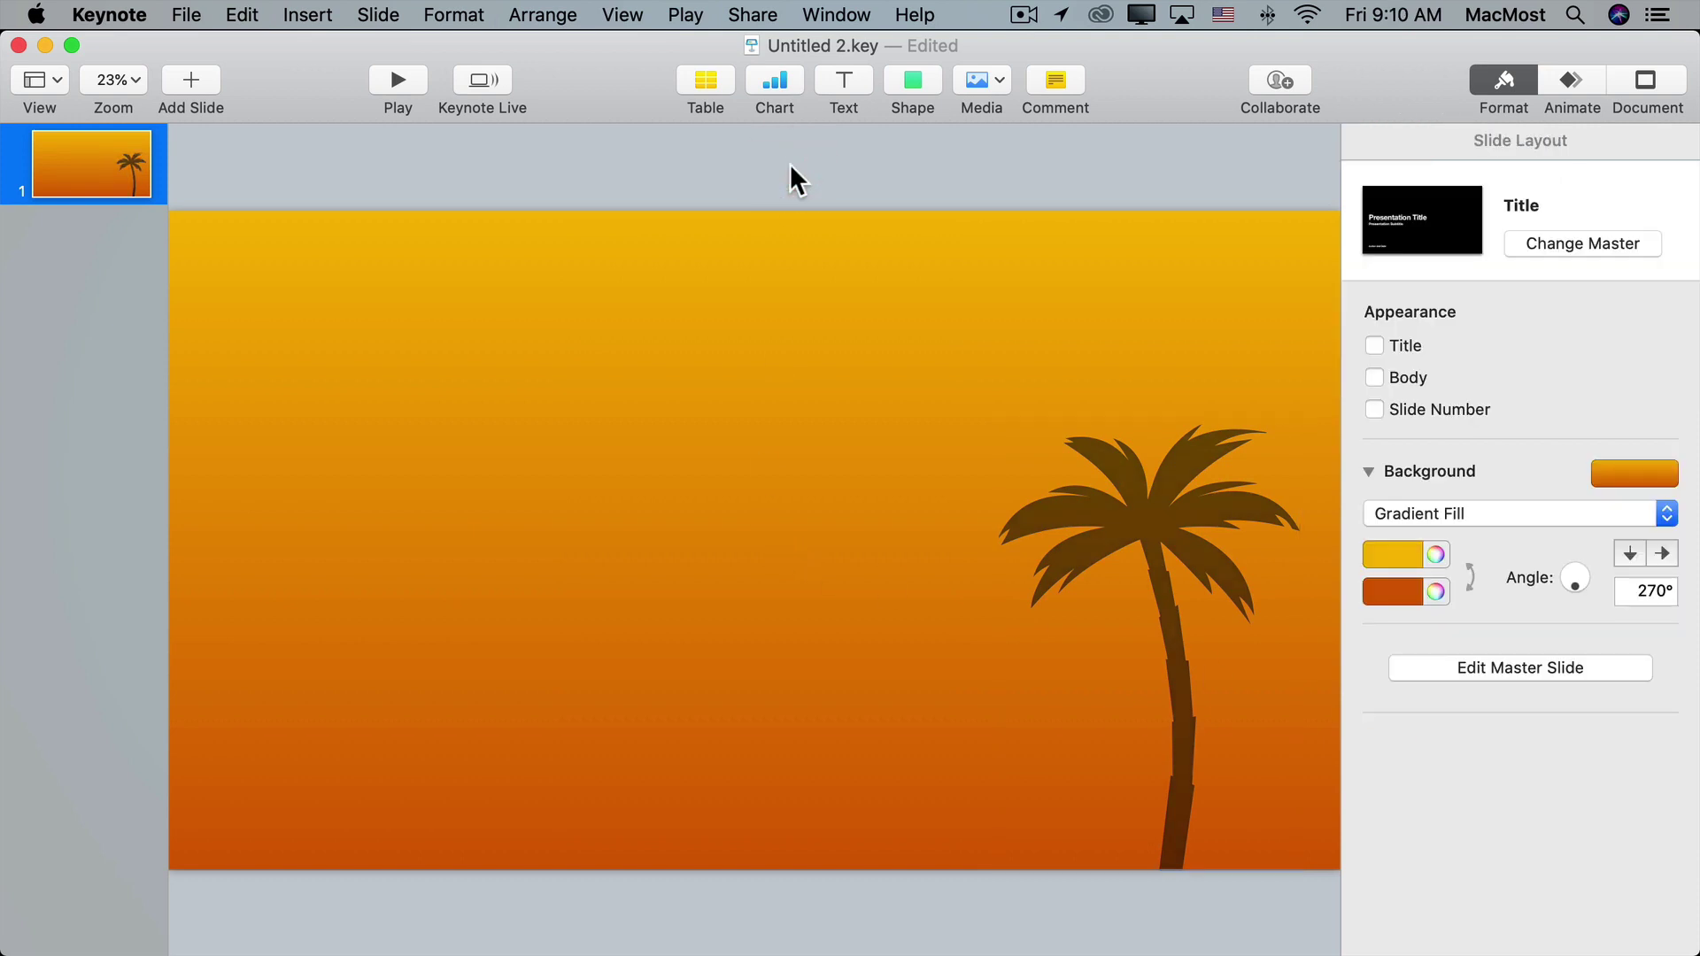
click(186, 15)
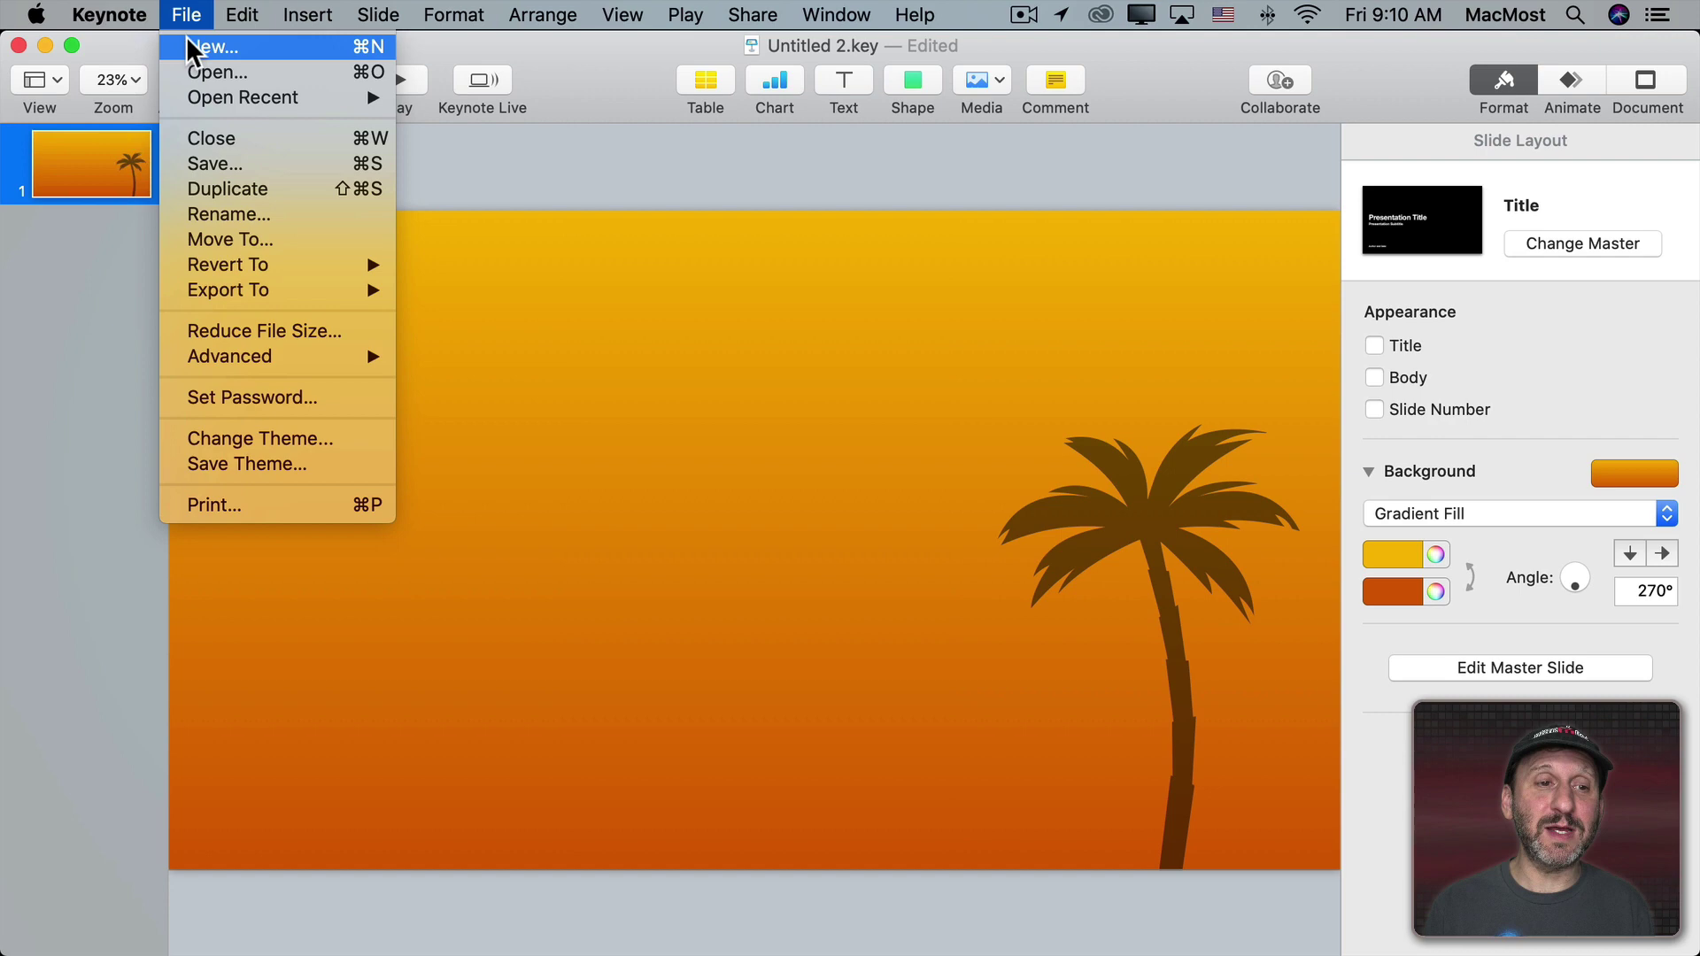
mouse_move(269, 288)
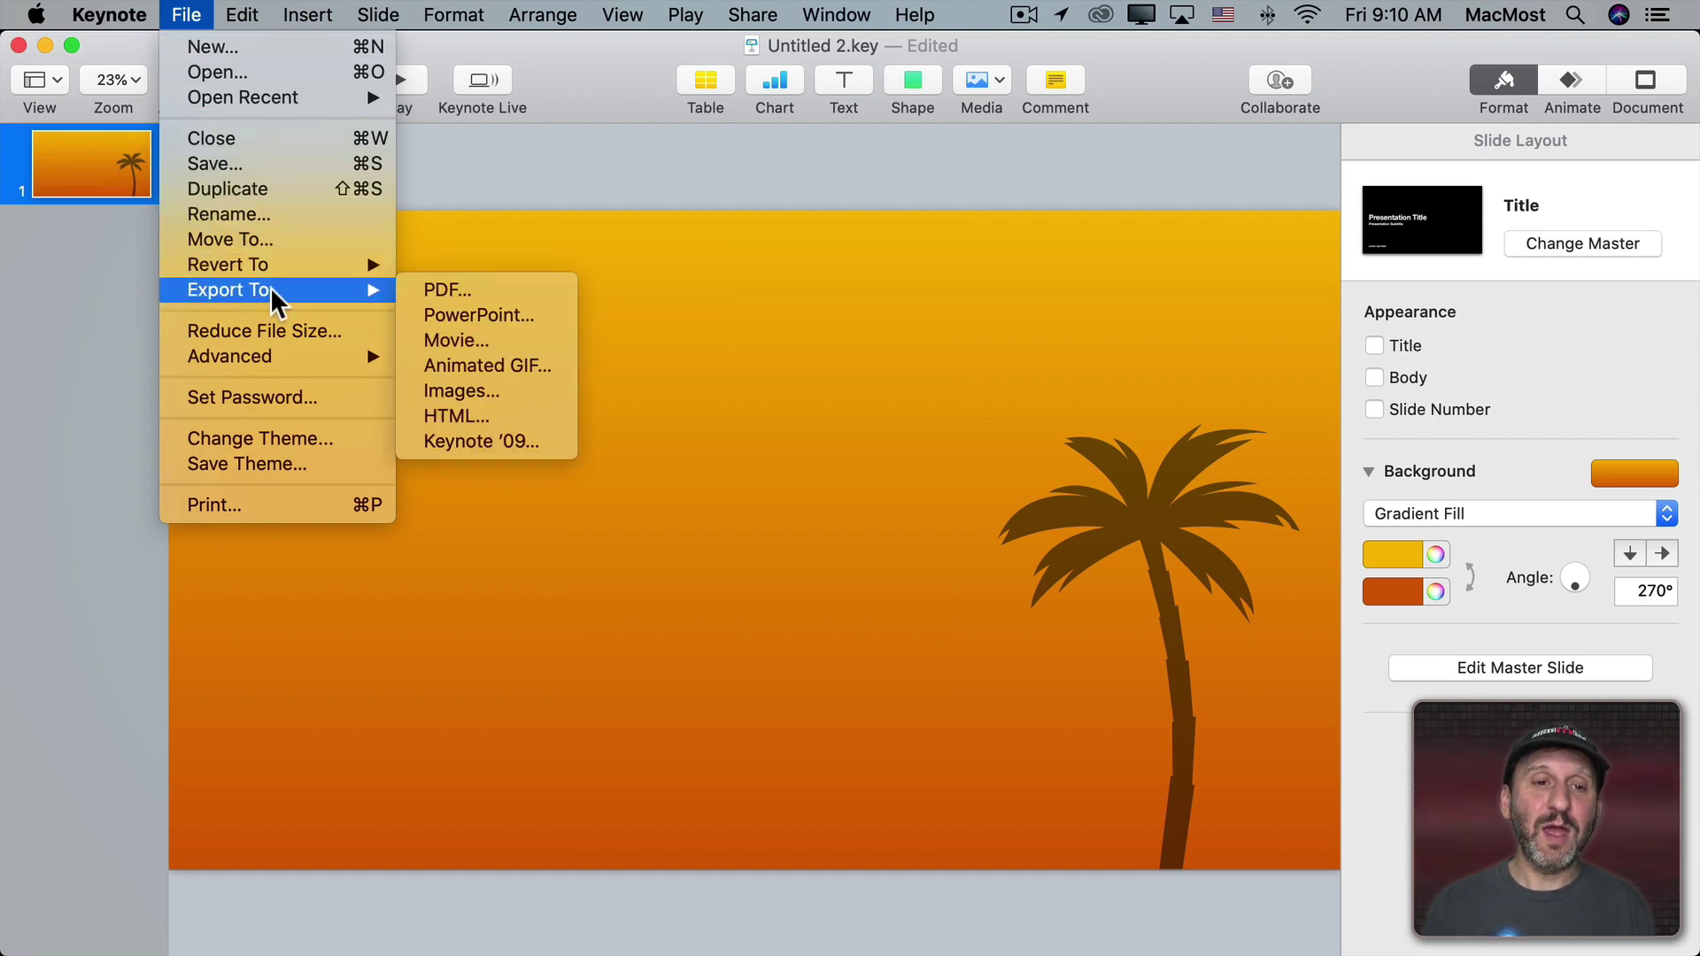
click(487, 386)
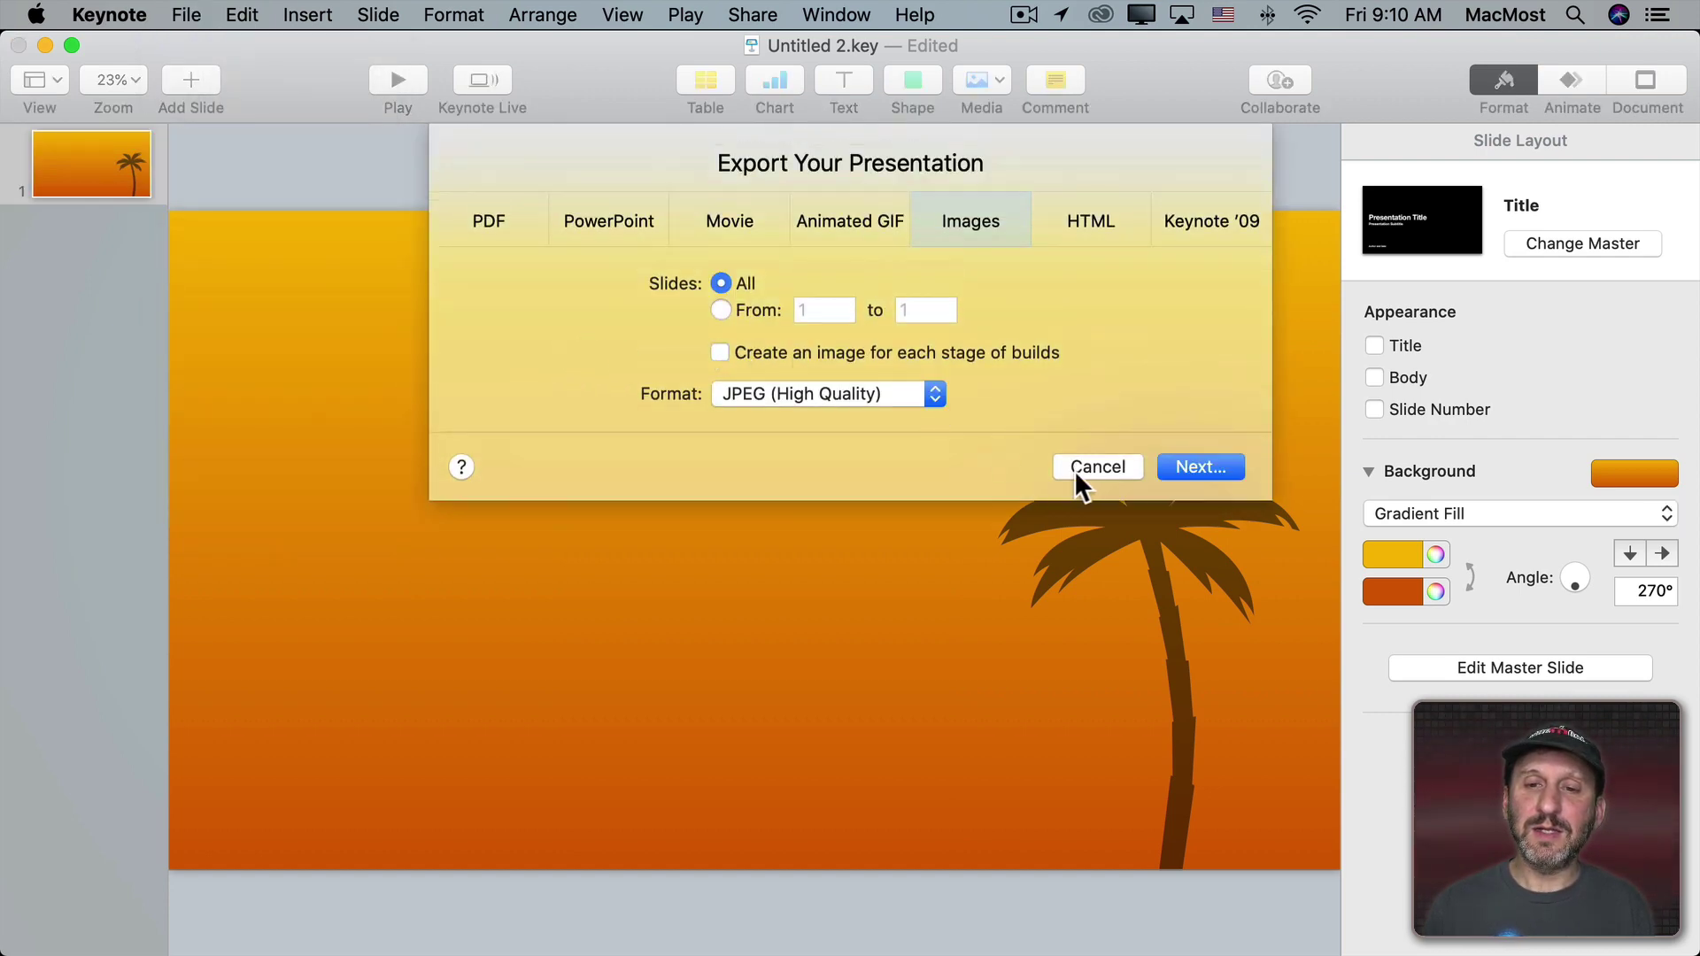
click(864, 398)
click(866, 442)
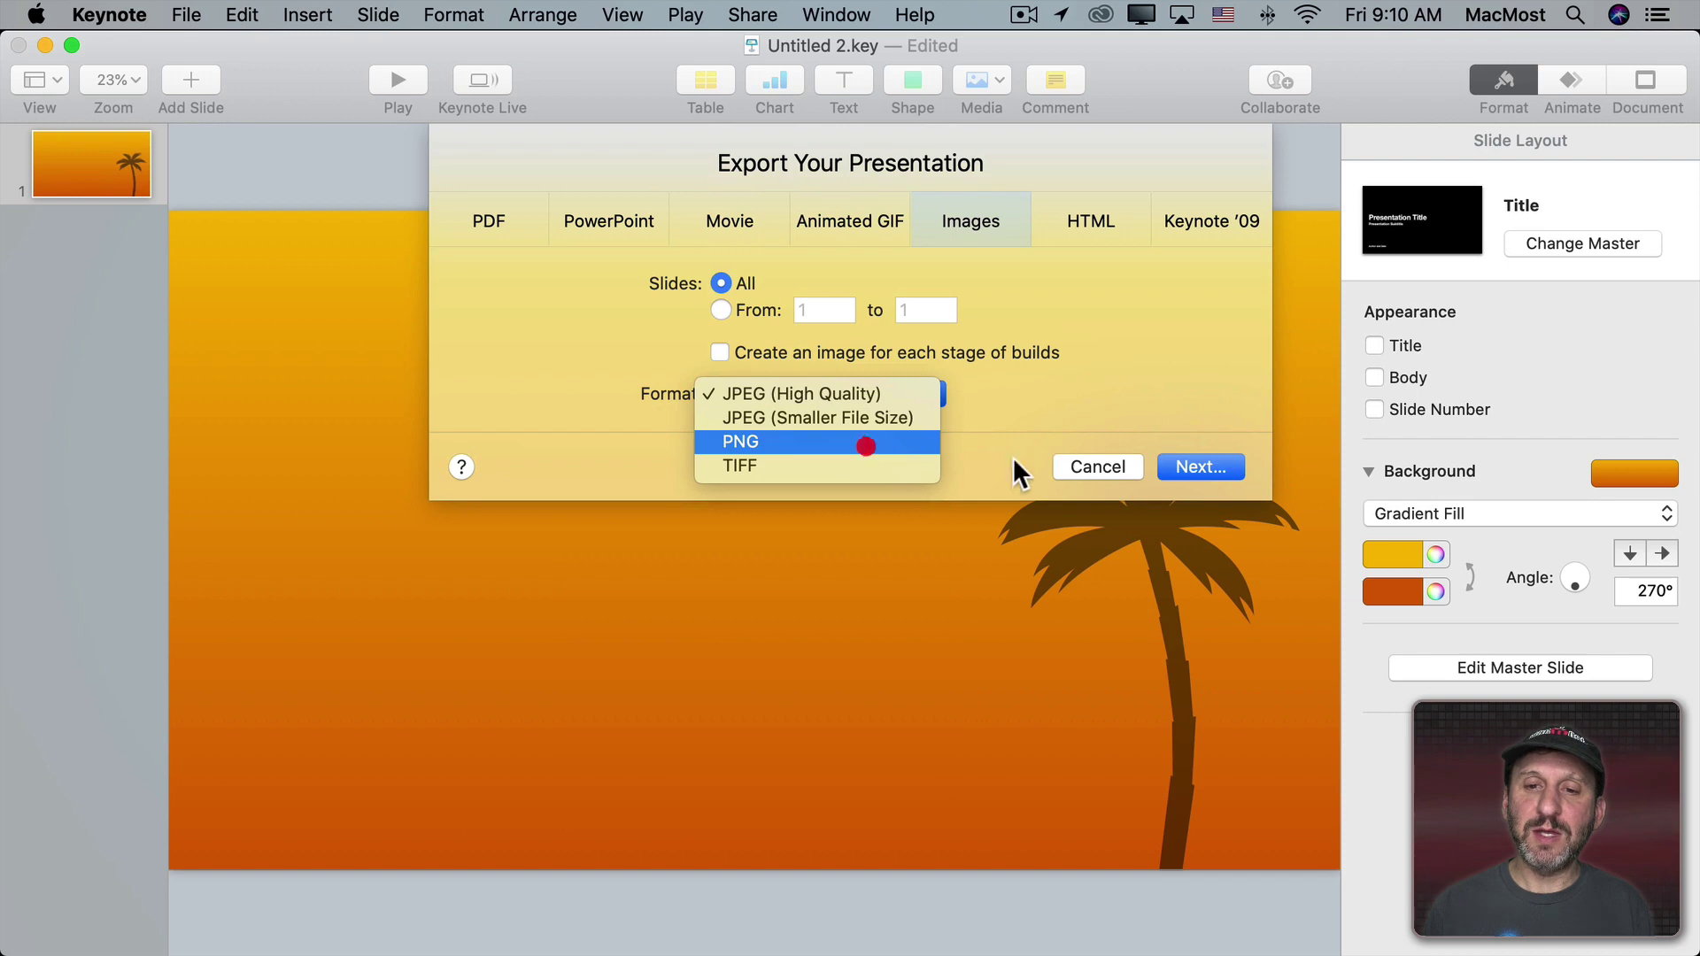
click(1182, 461)
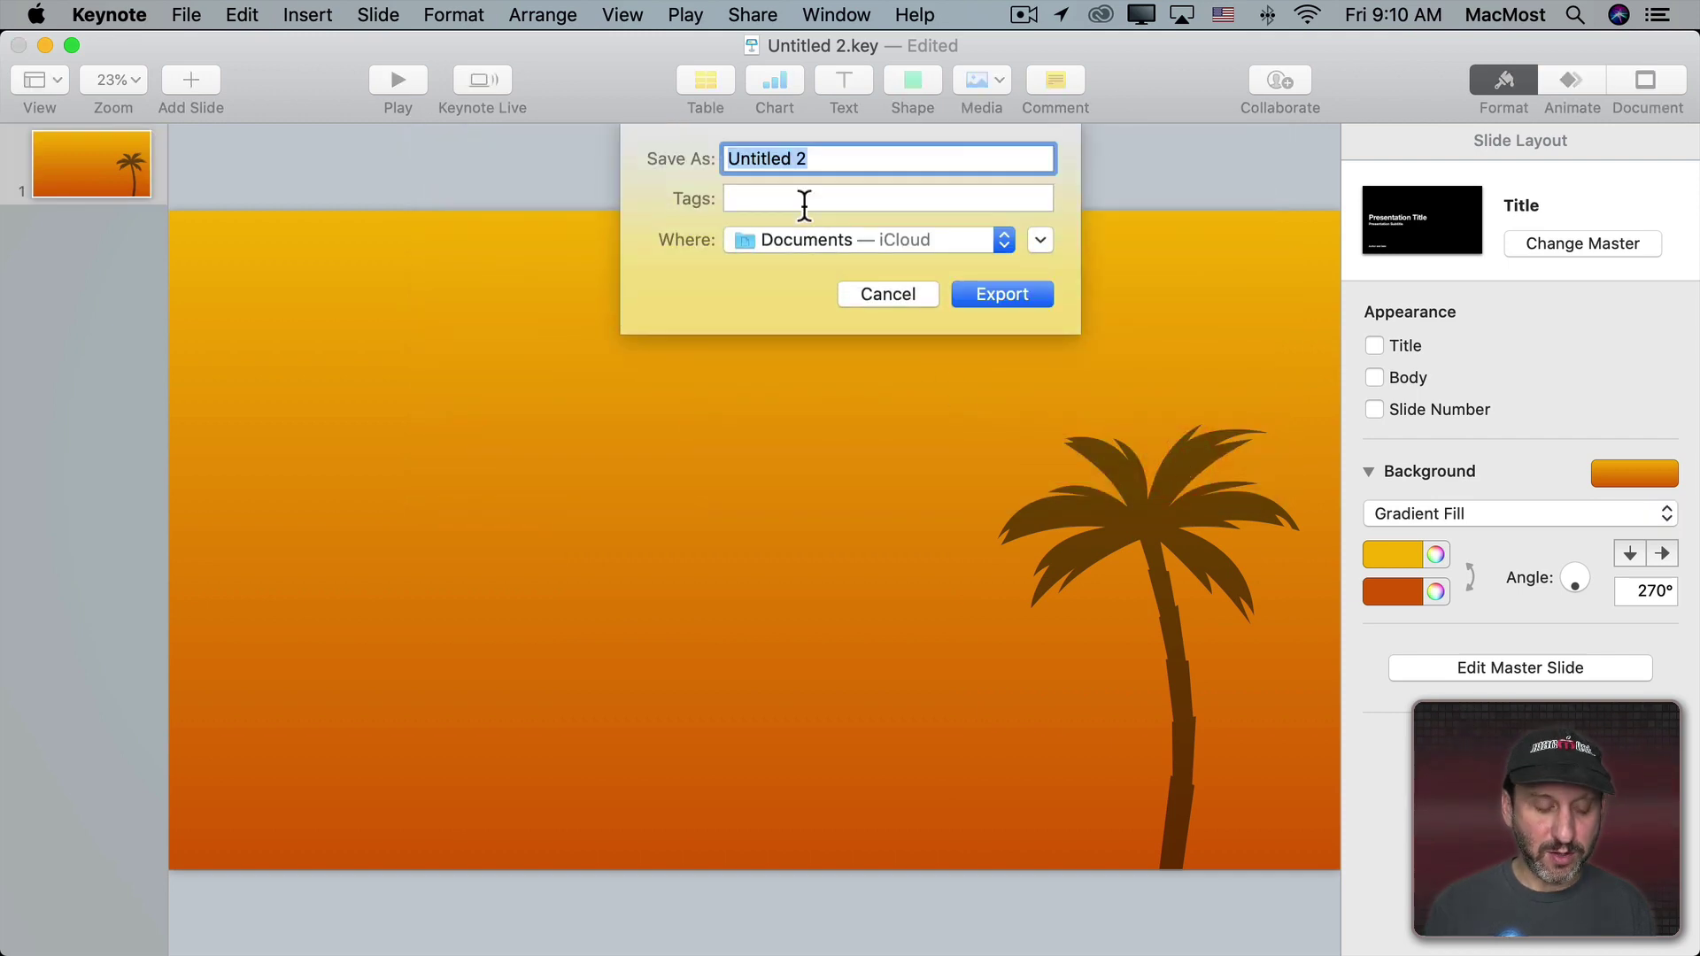
Step: Name the export 'Orange Palm', save it to the Desktop, and hide Keynote
text(Orange Pal)
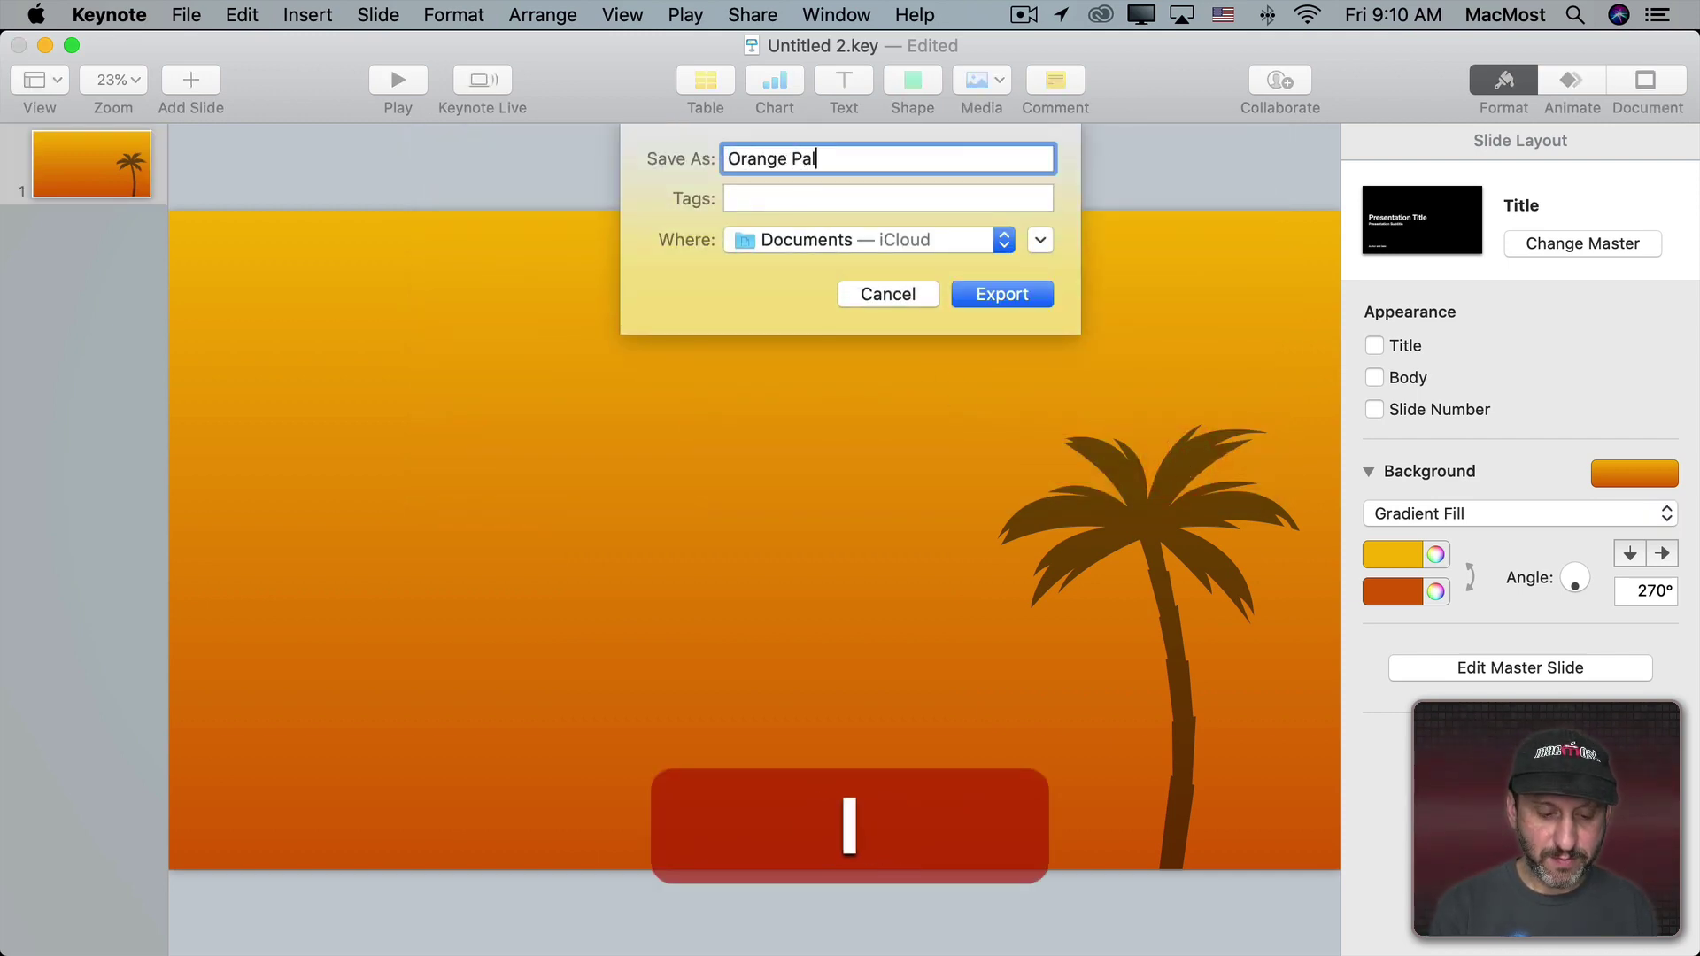
text(m)
key(super+d)
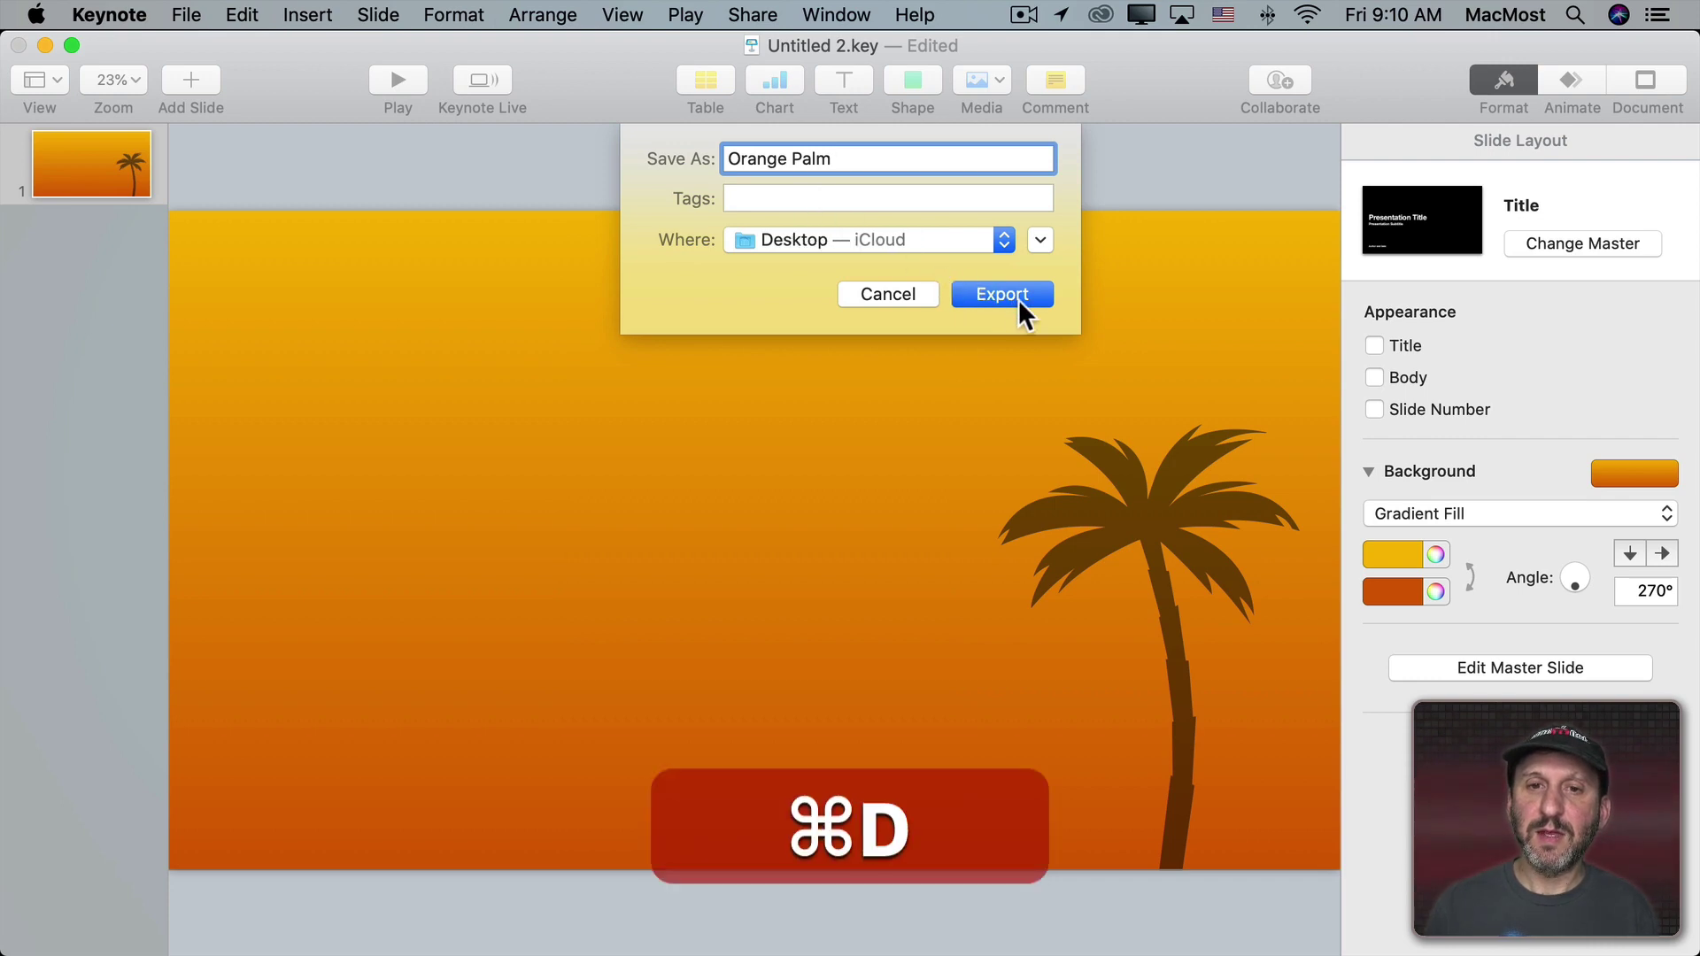
click(1011, 294)
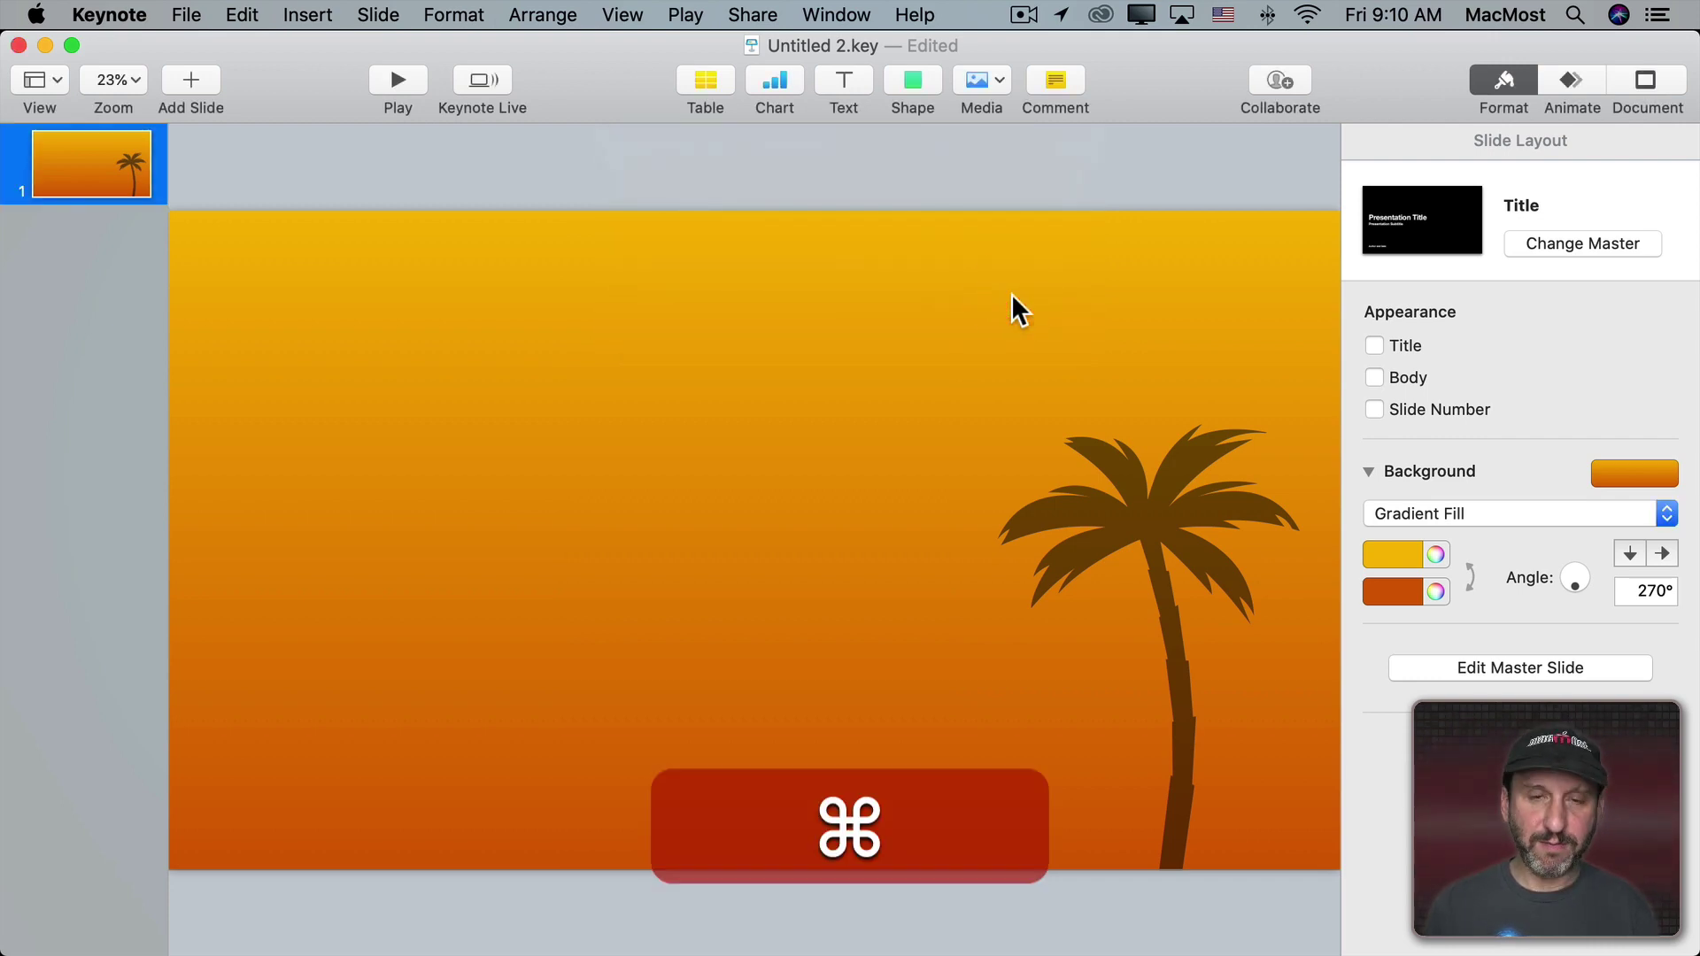
key(super+h)
Step: In the Orange Palm folder, rename Orange Palm.001.png to Orange Palm.png
double_click(1603, 89)
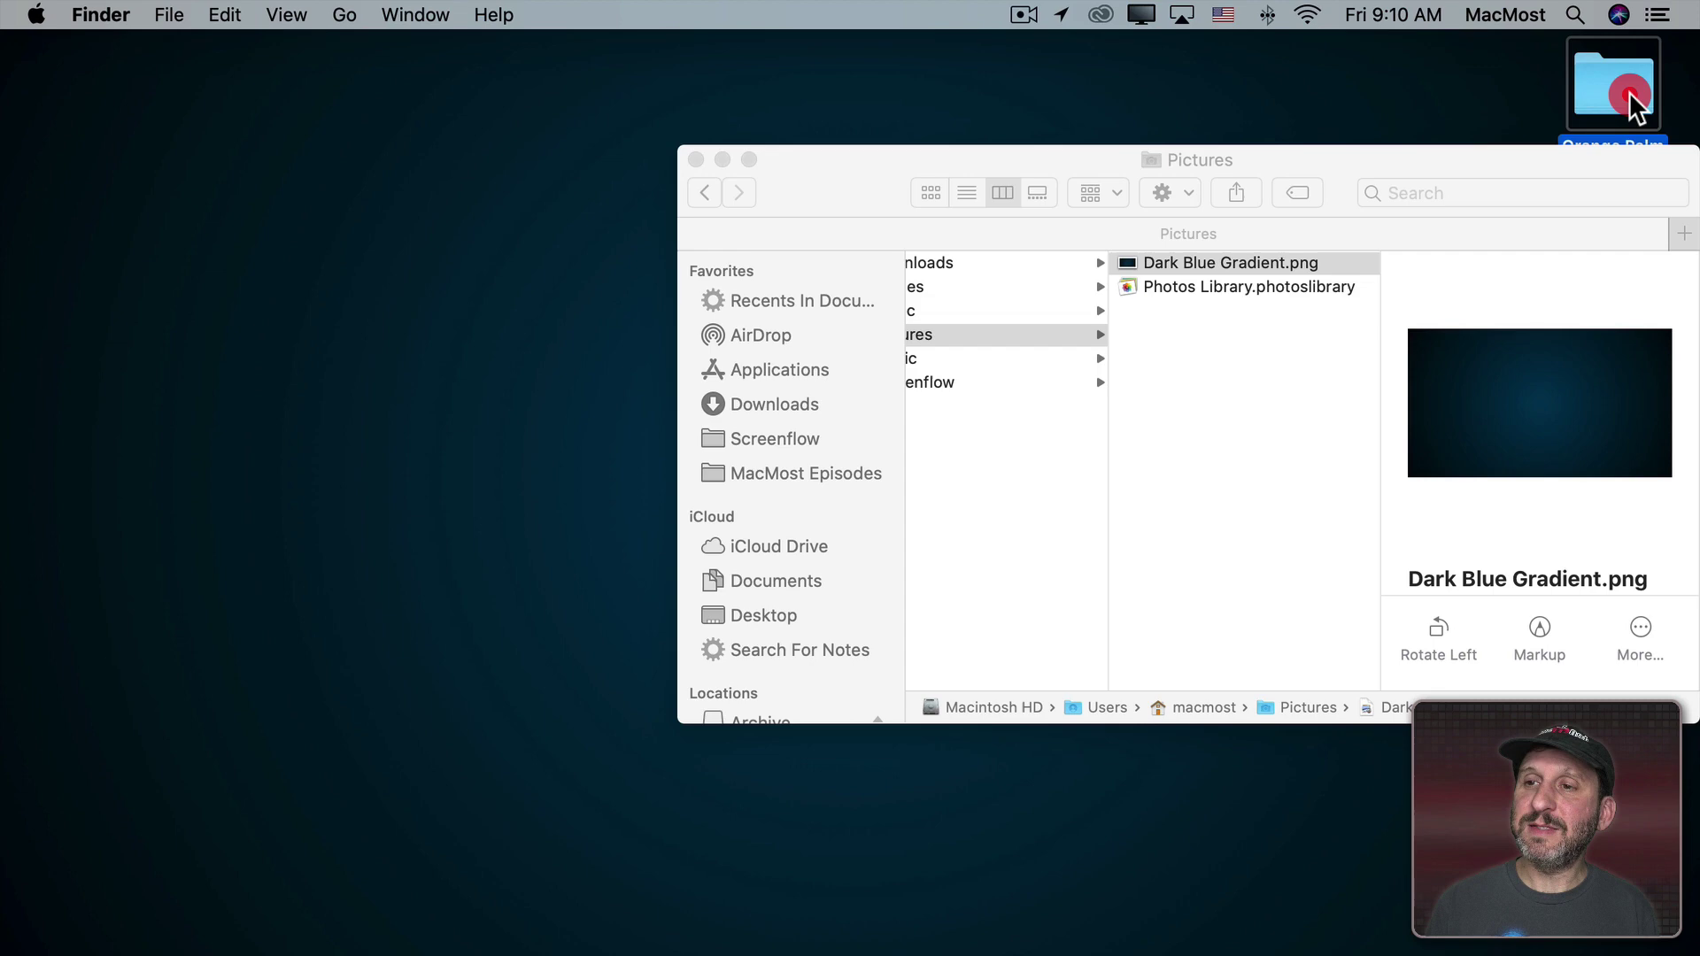
click(636, 285)
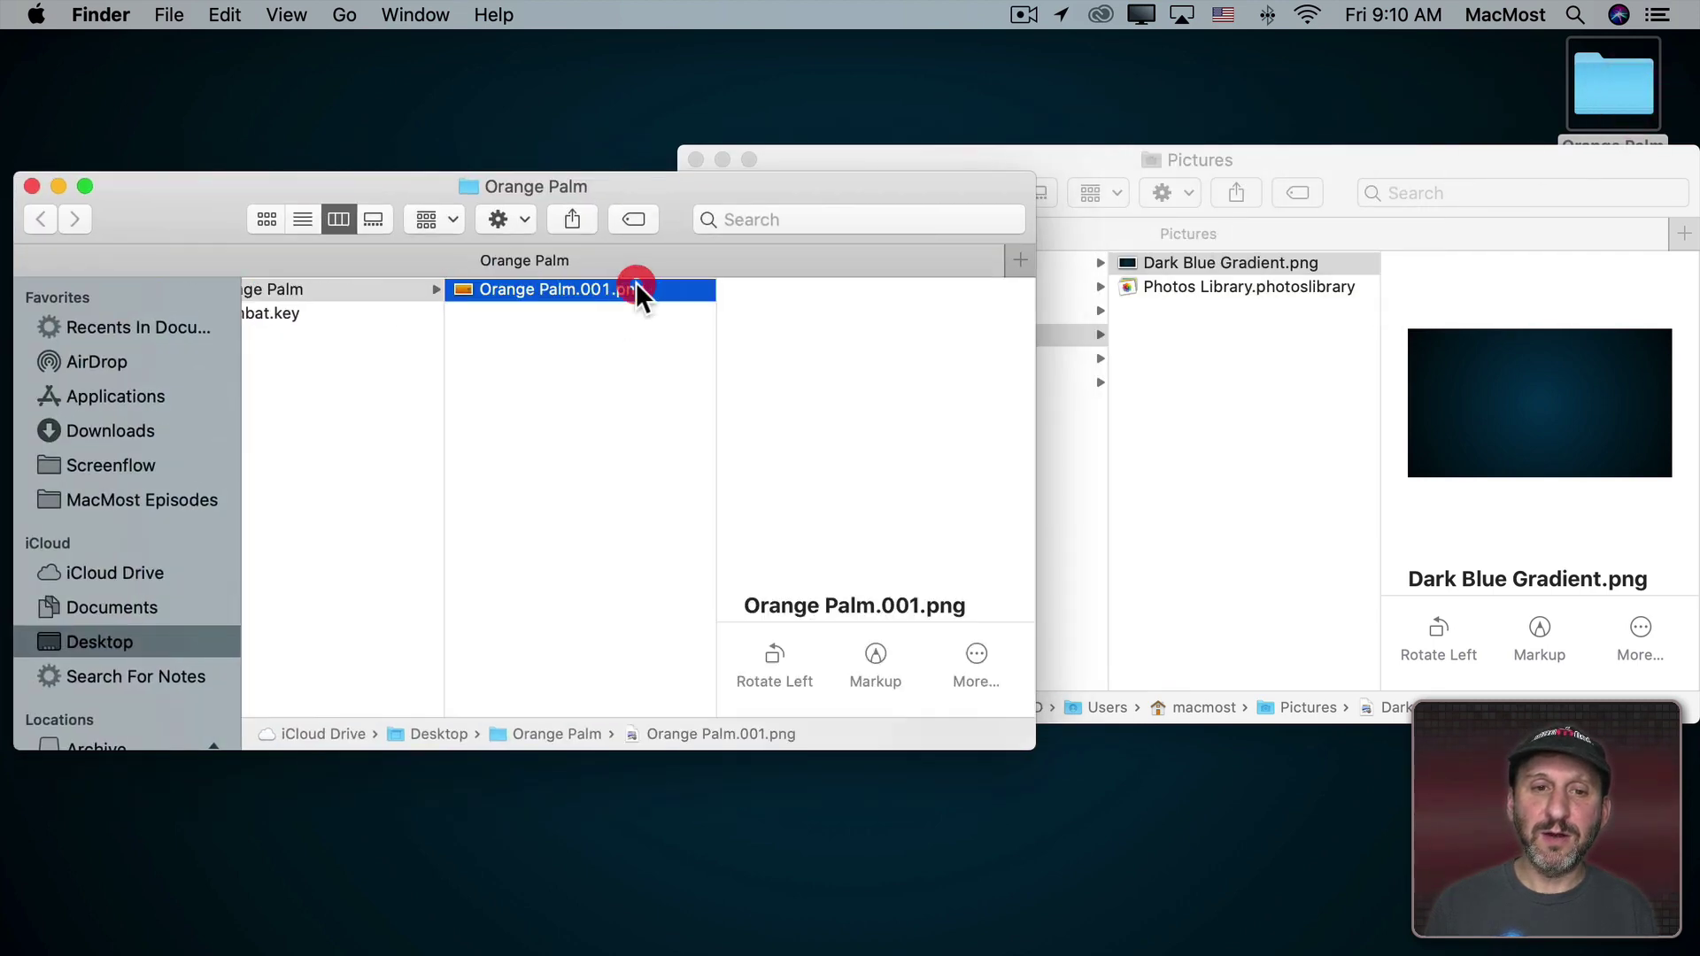
key(Return)
key(Right)
key(BackSpace)
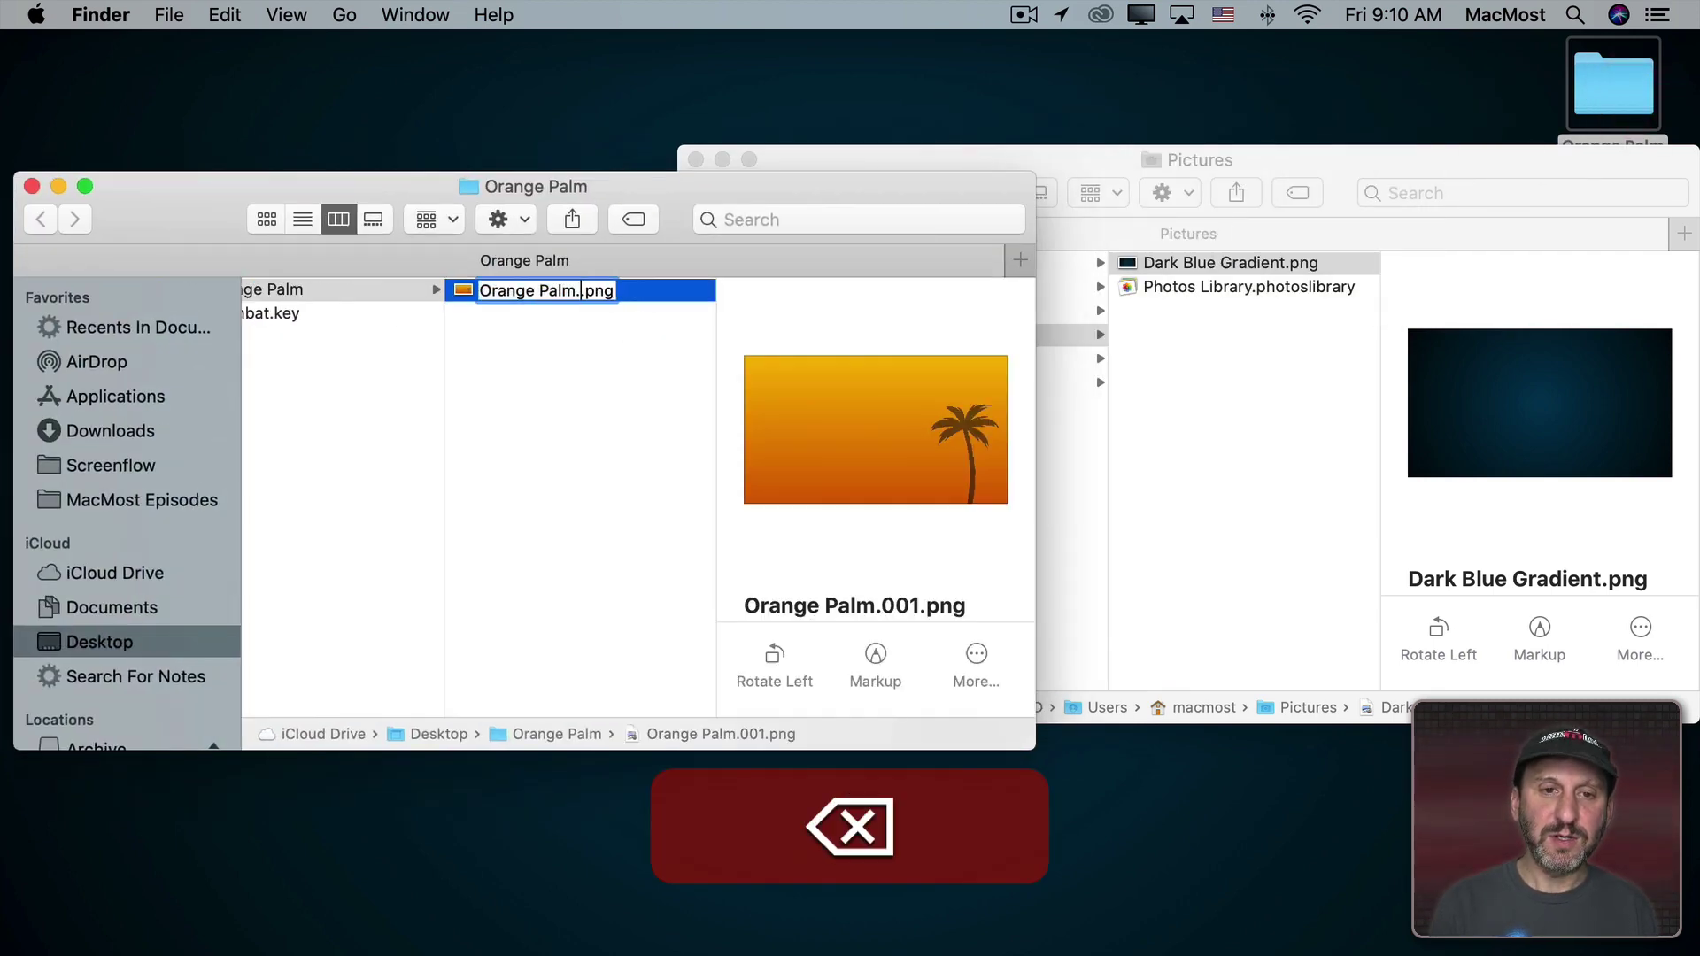
key(BackSpace)
key(Return)
Step: Move Orange Palm.png into the Pictures folder and close the export folder window
drag(512, 289, 1225, 441)
click(719, 418)
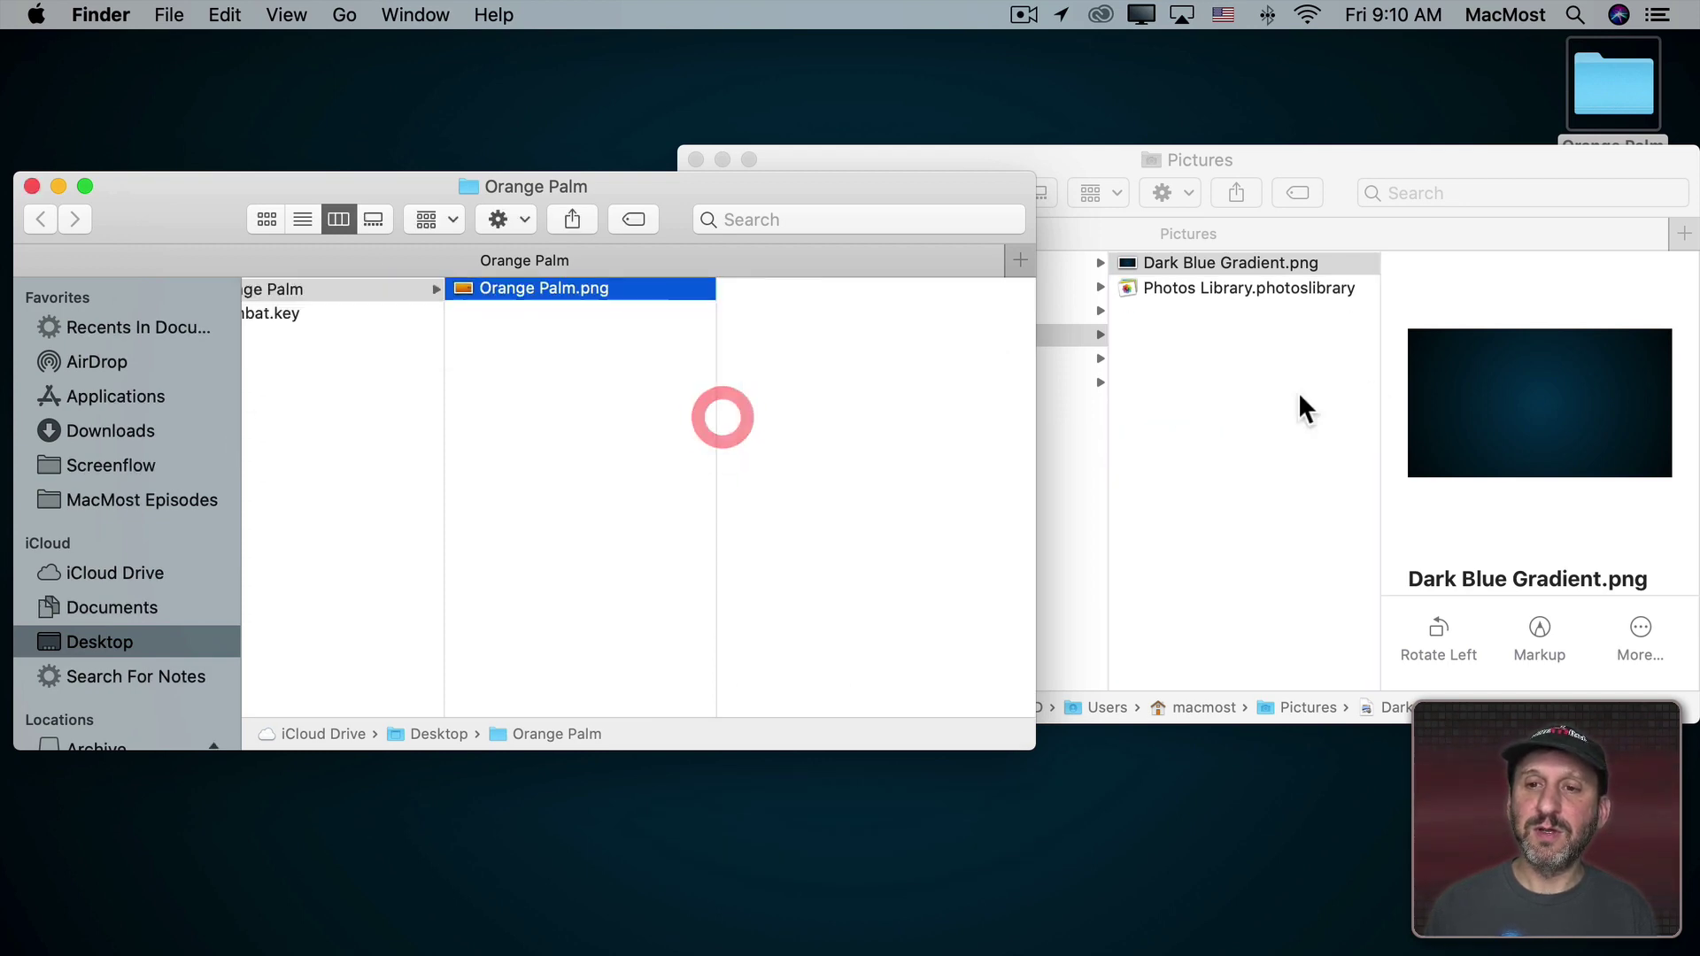
click(31, 185)
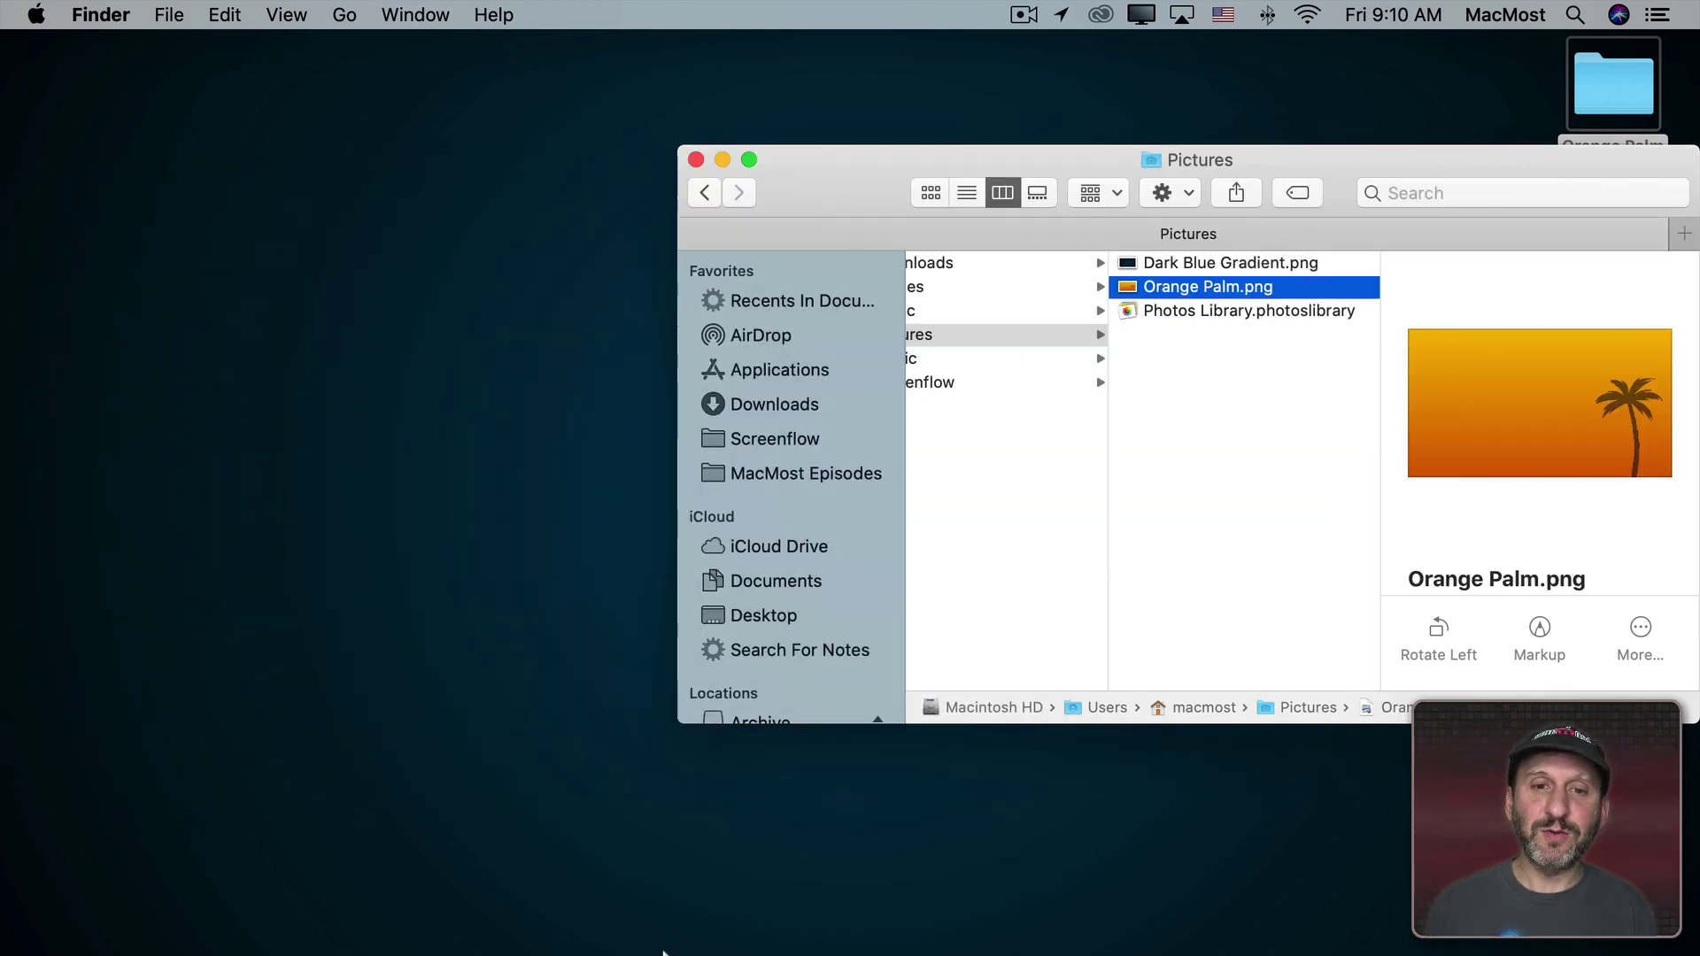
Step: Set Orange Palm.png as the desktop picture, then hide the preferences and Finder windows
click(35, 15)
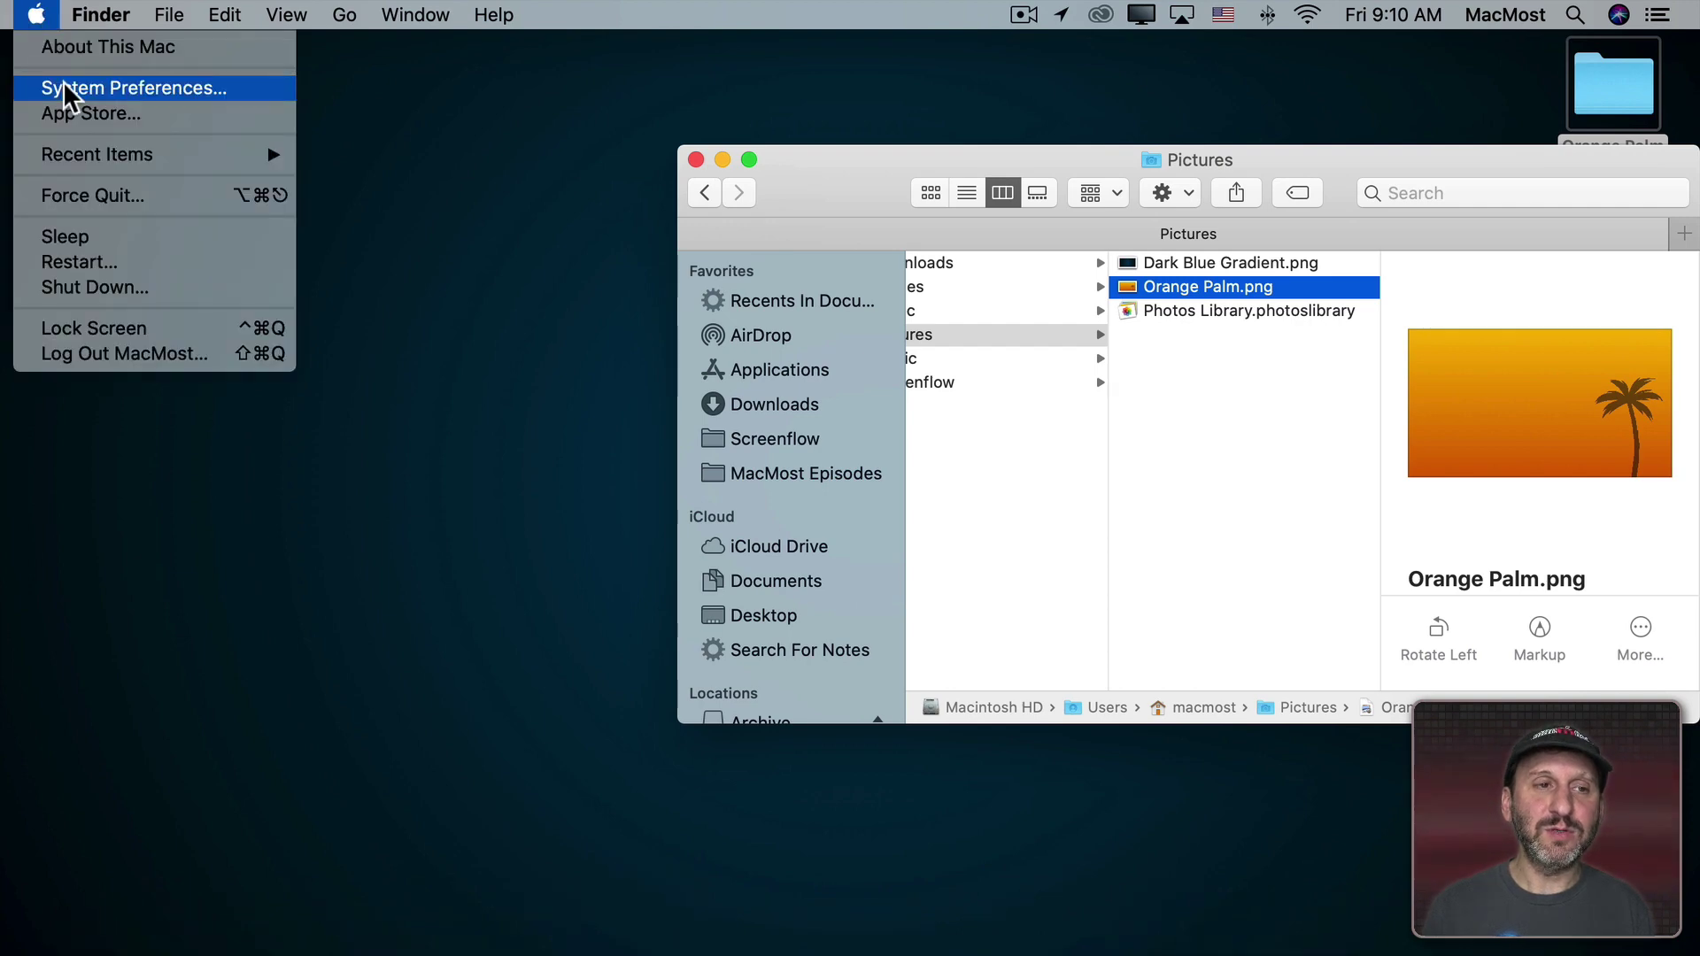
click(62, 87)
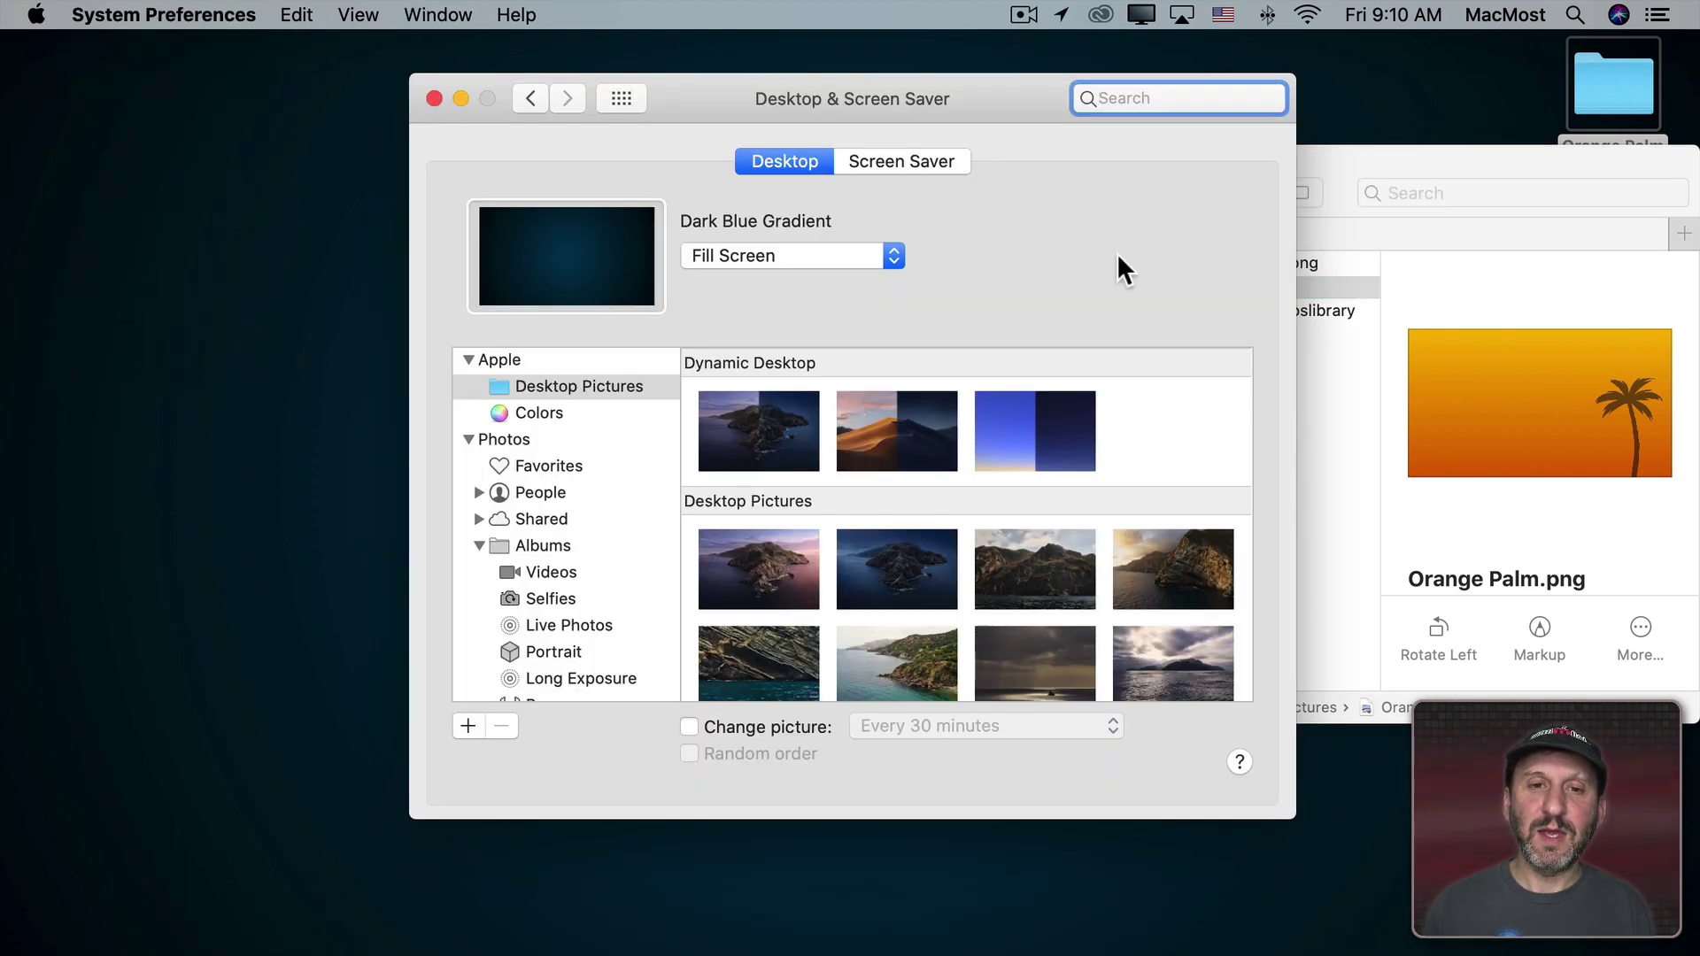
drag(1316, 287, 581, 266)
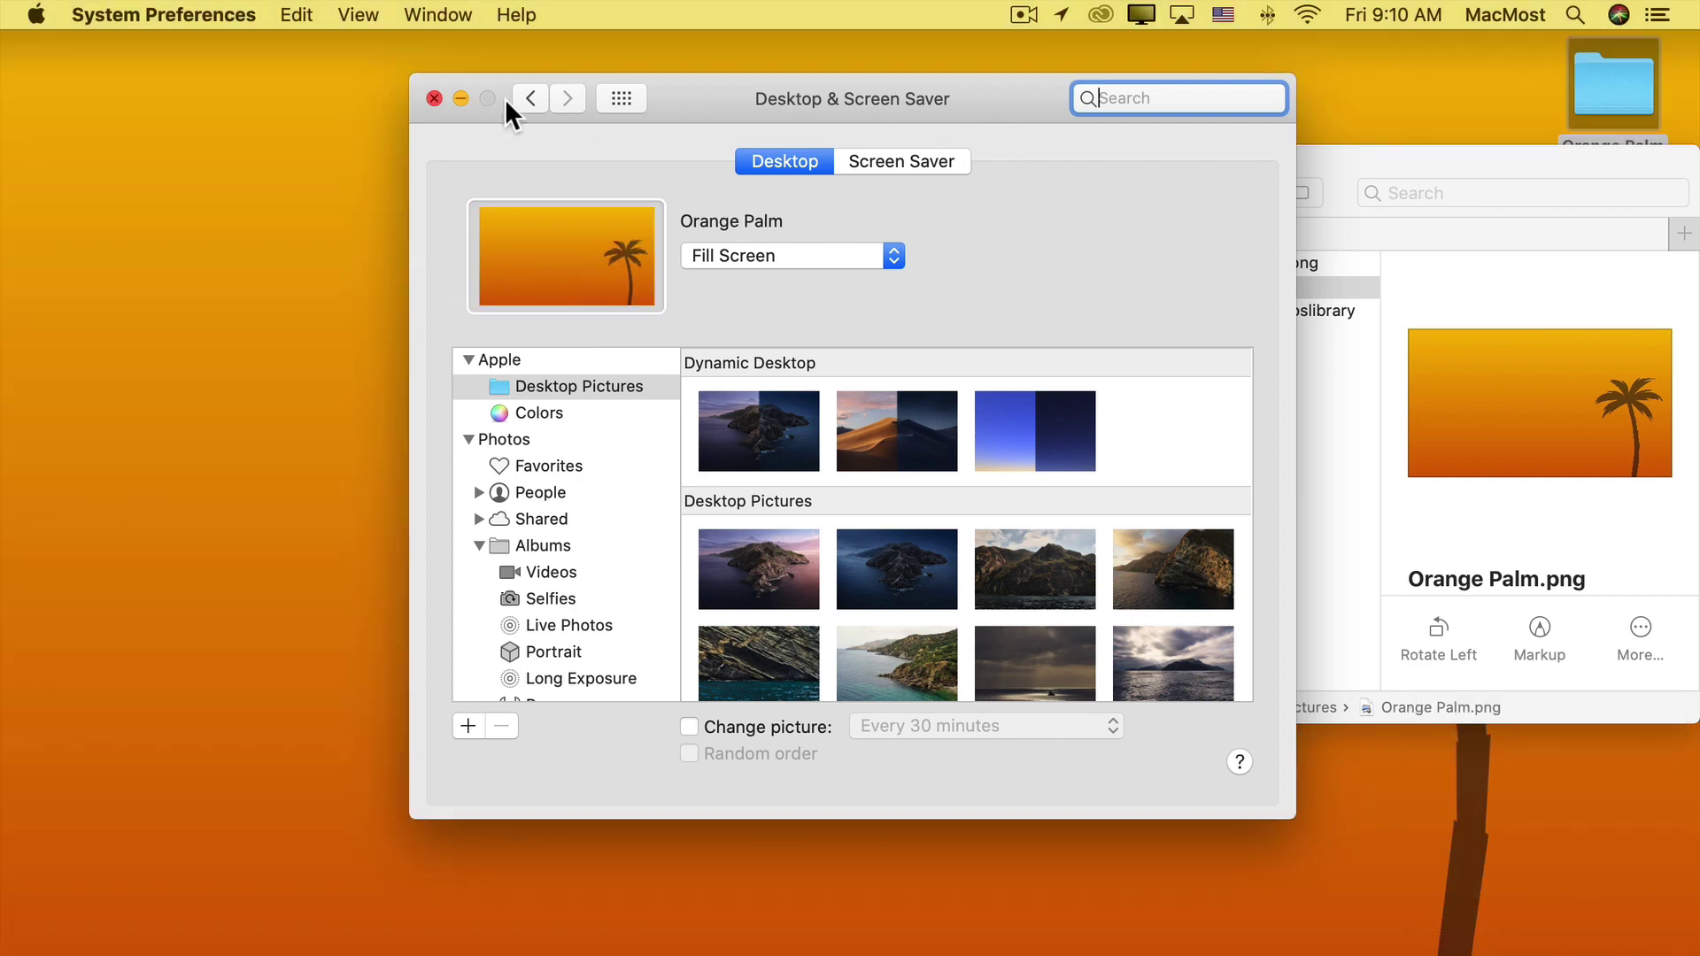
key(super+h)
key(super+h)
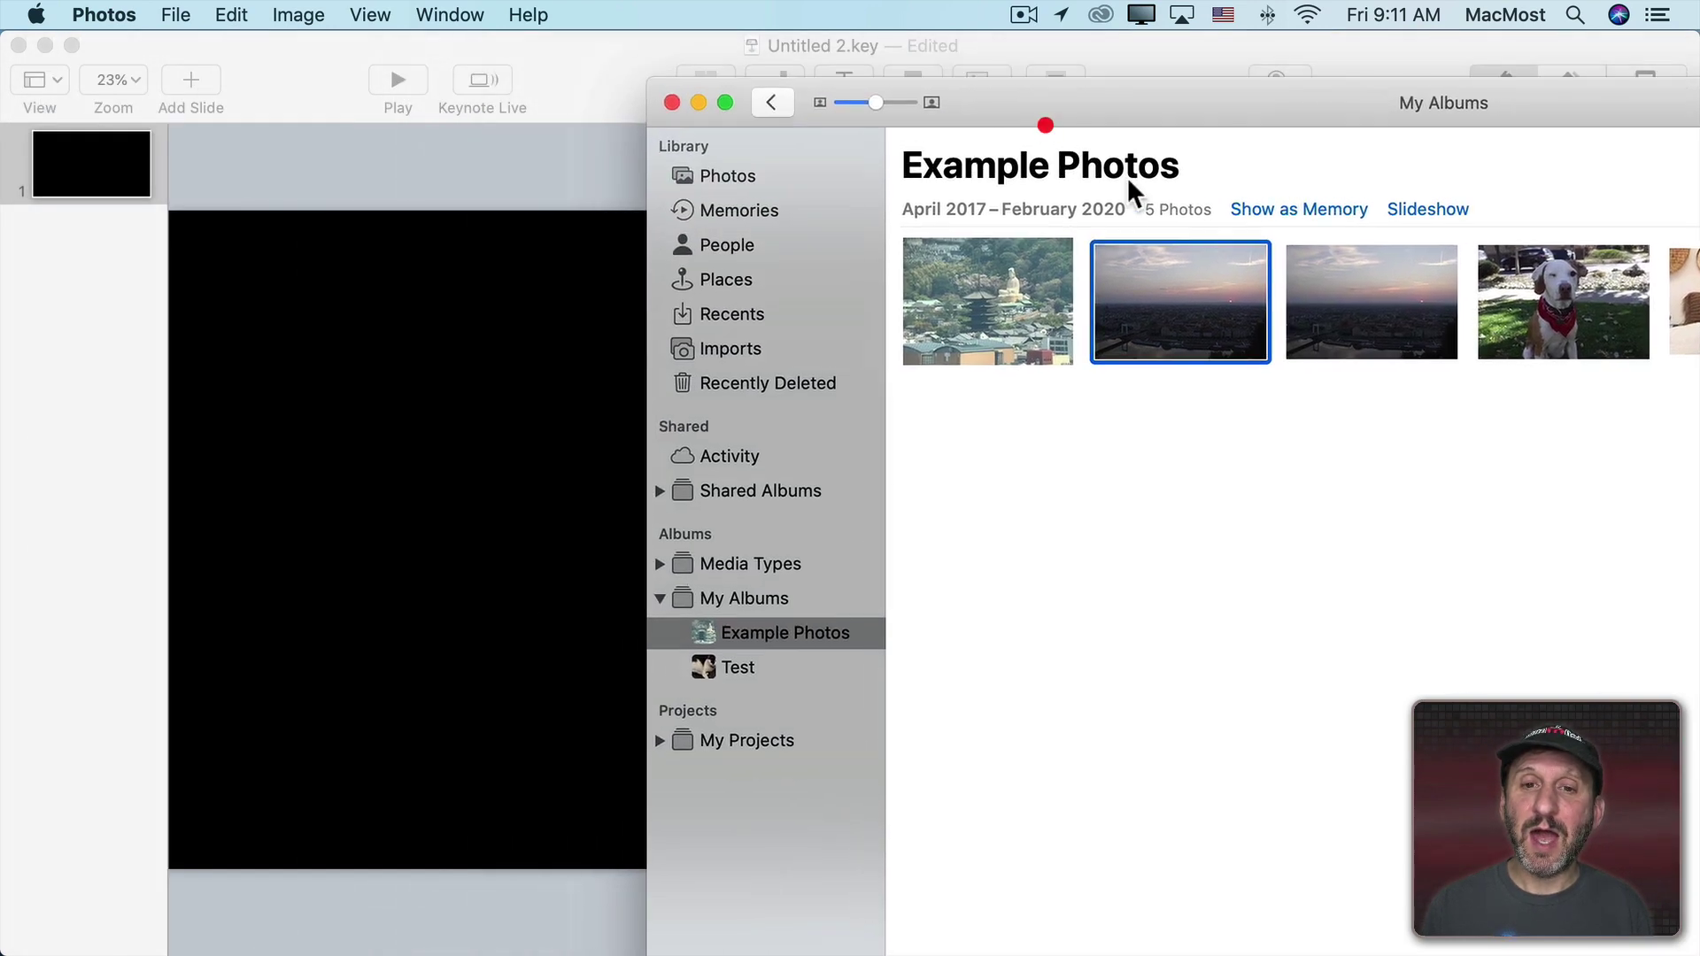
Step: Drag the sunset city photo from Example Photos onto the Keynote slide
drag(1179, 284, 503, 410)
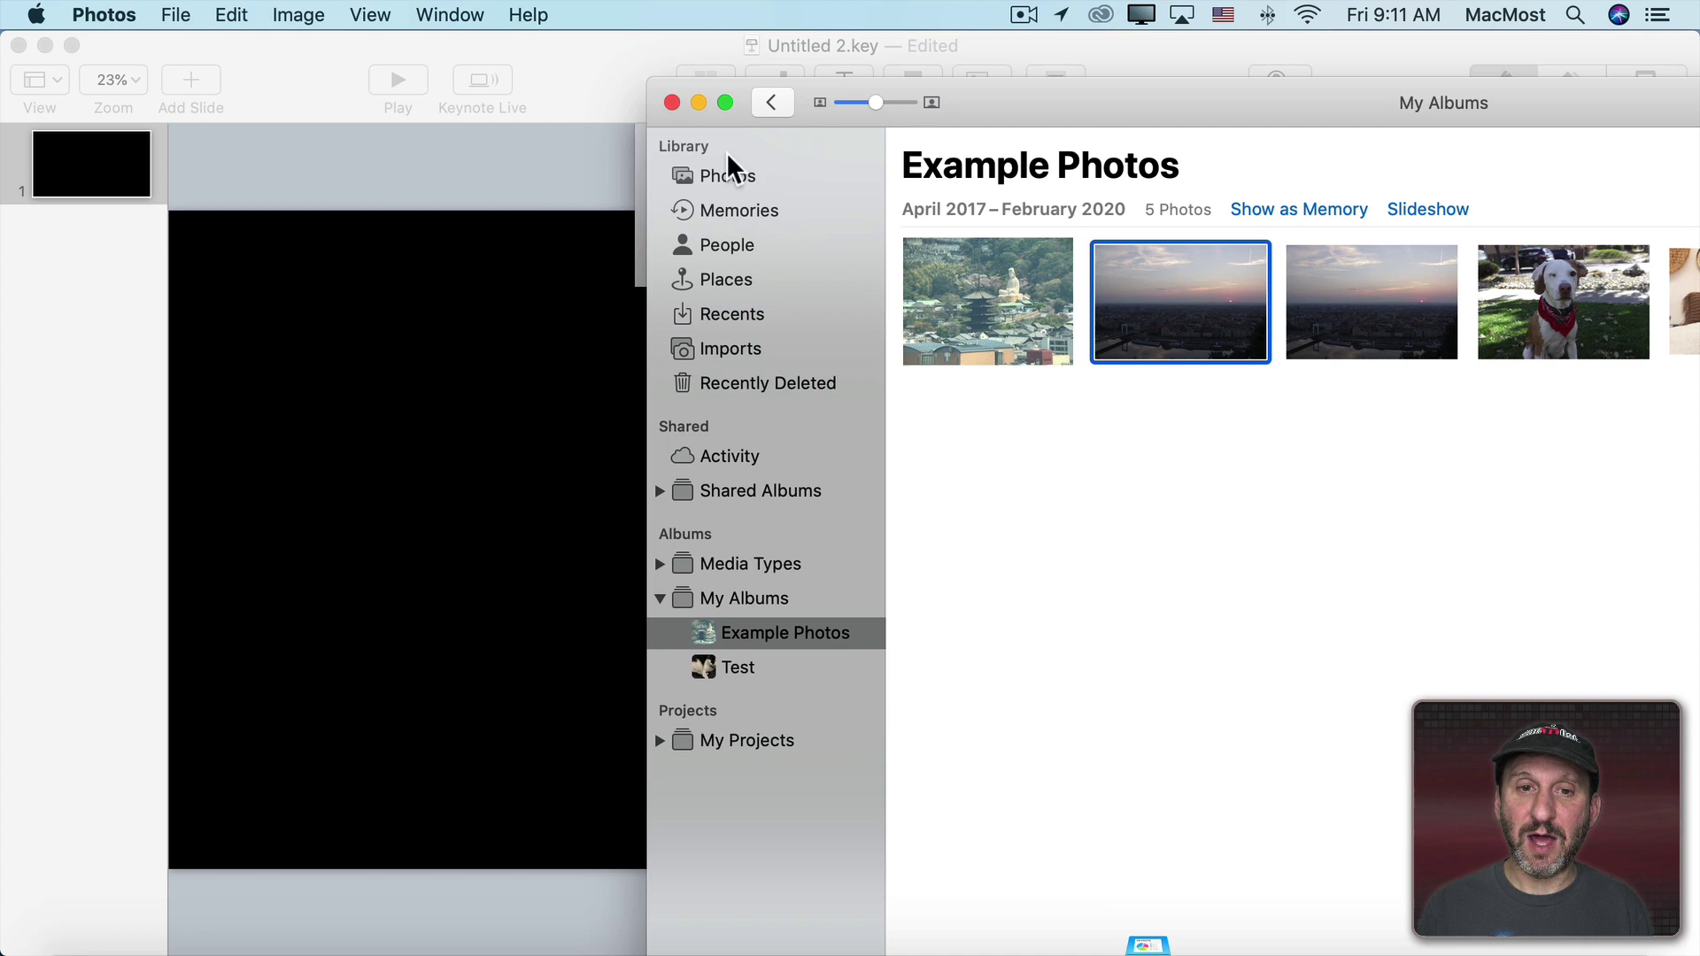
Step: Stretch the sunset city photo to fill the entire slide
key(super+h)
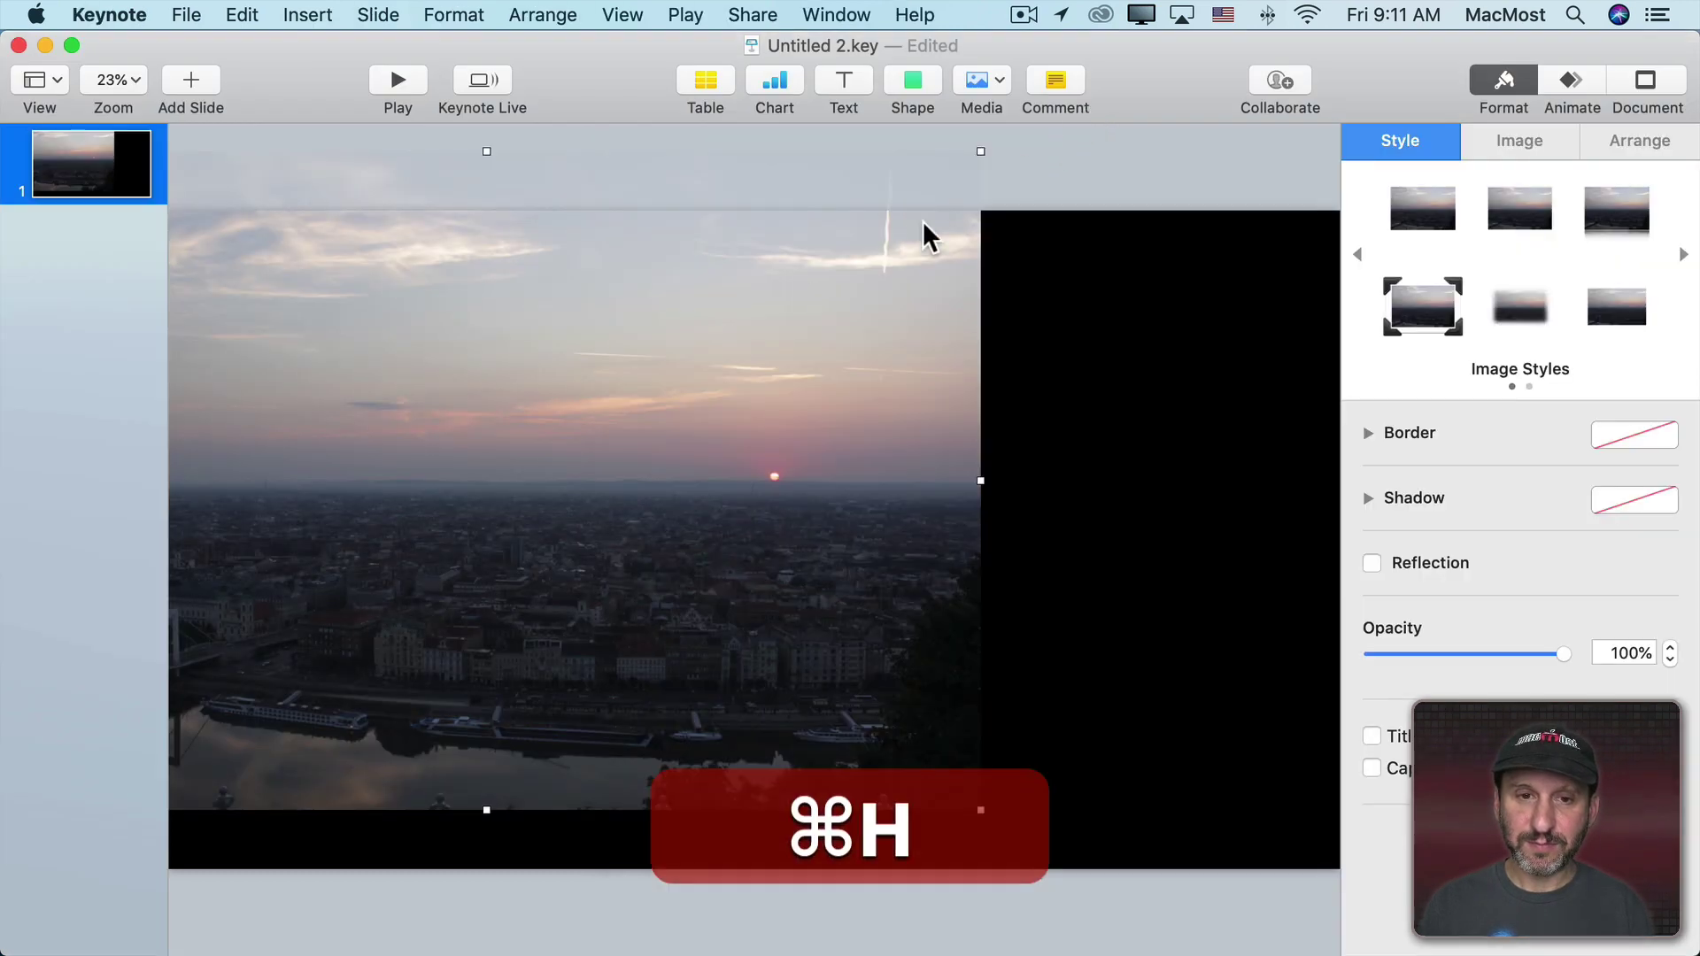
drag(451, 385, 672, 451)
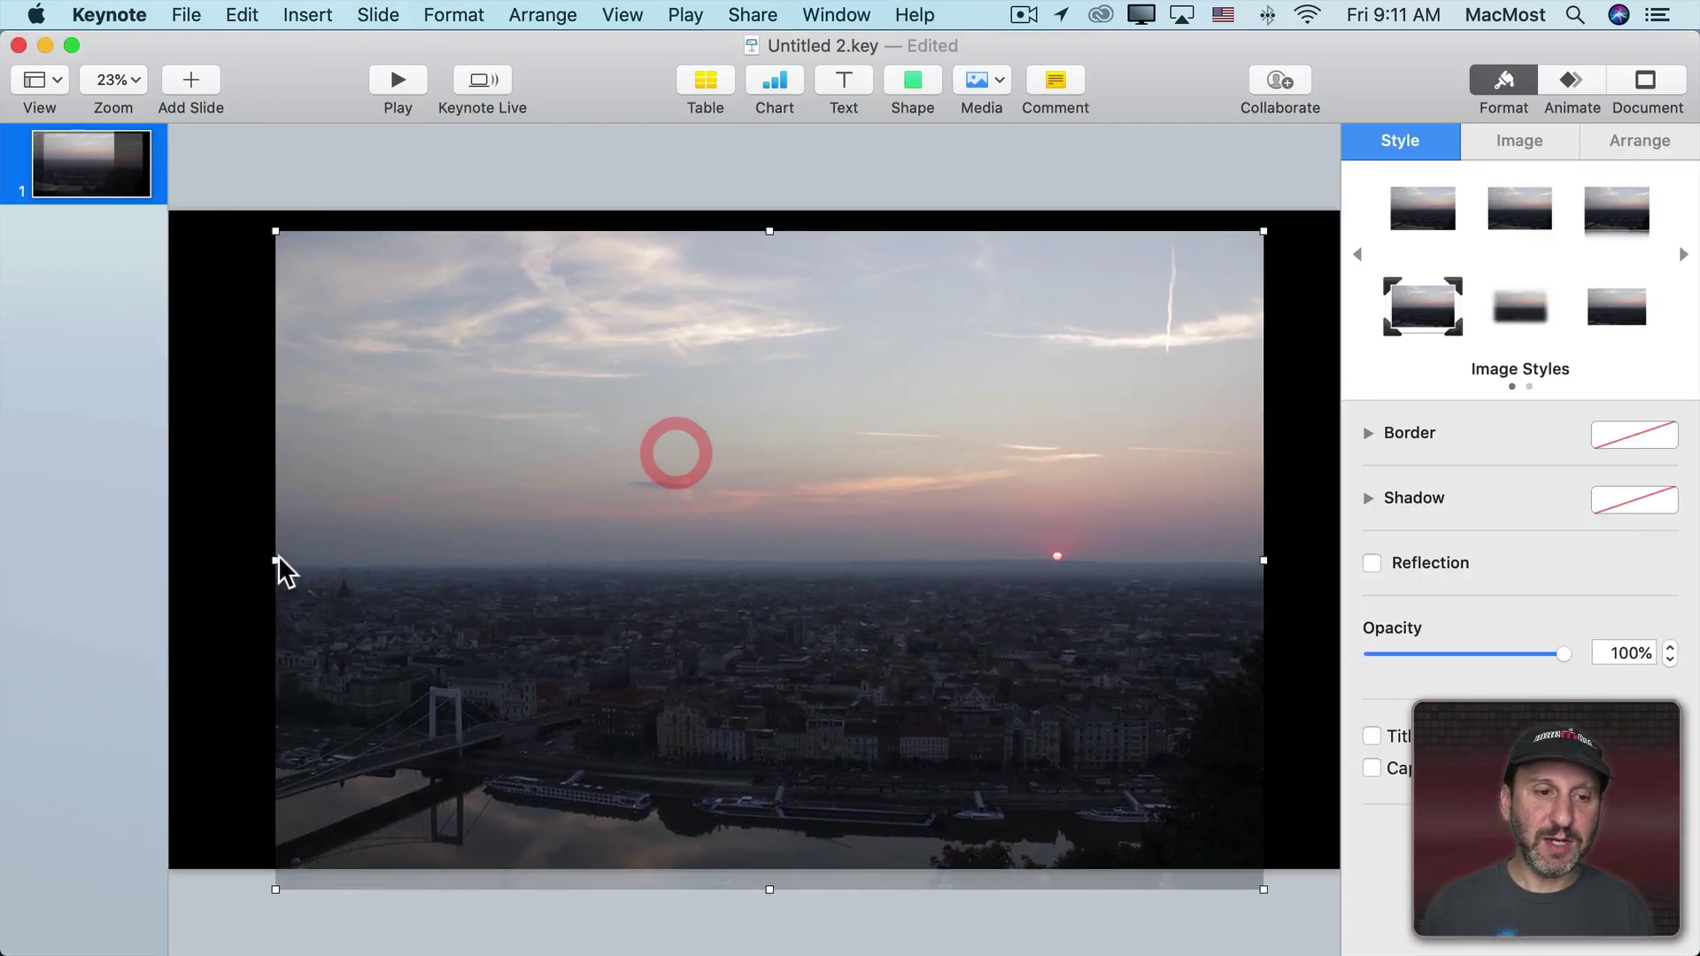
drag(276, 555, 166, 561)
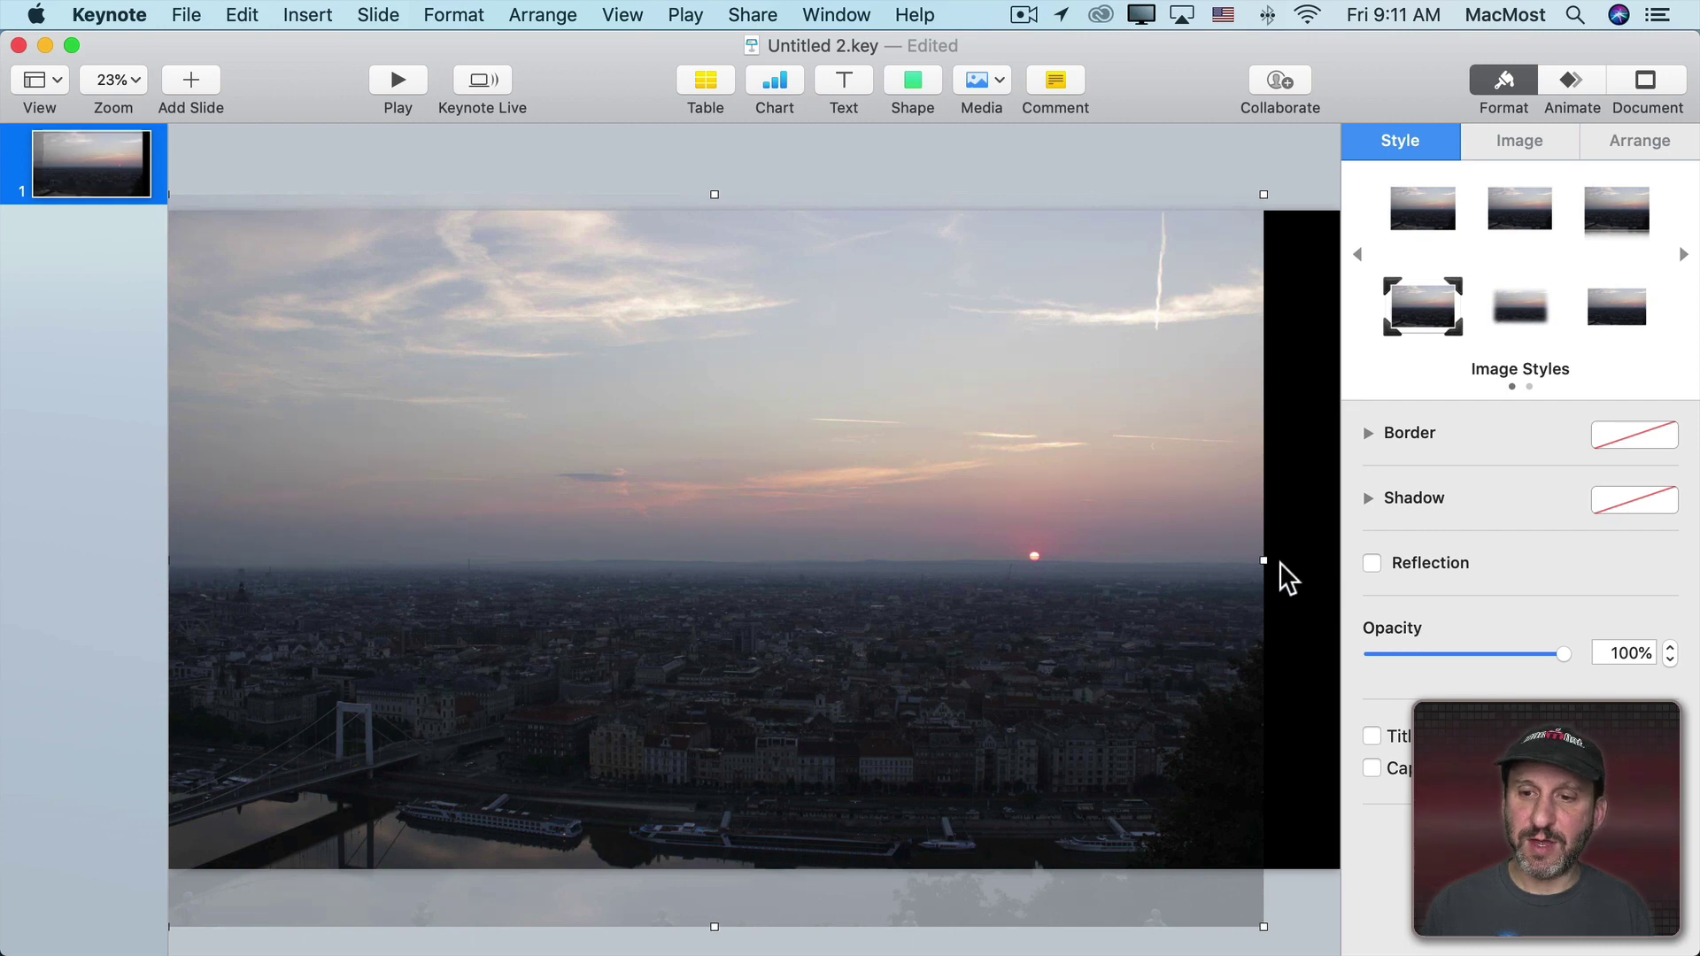
drag(1262, 560, 1139, 489)
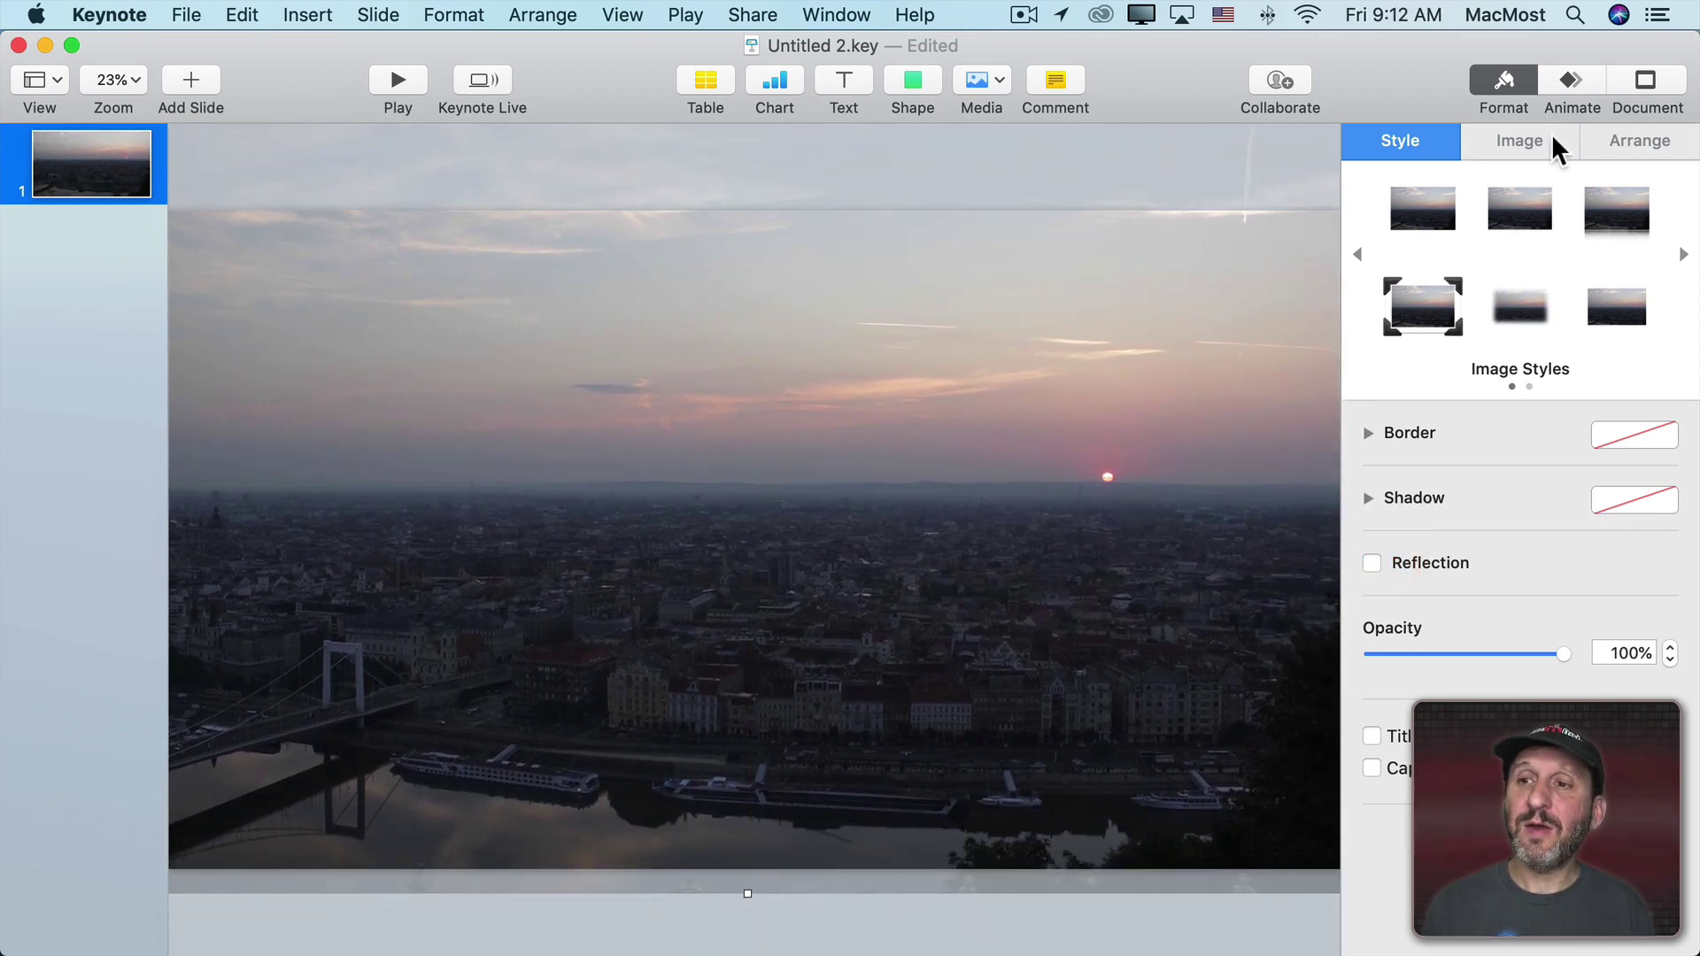
Step: Desaturate the photo to -100% saturation so it becomes black and white
click(1512, 140)
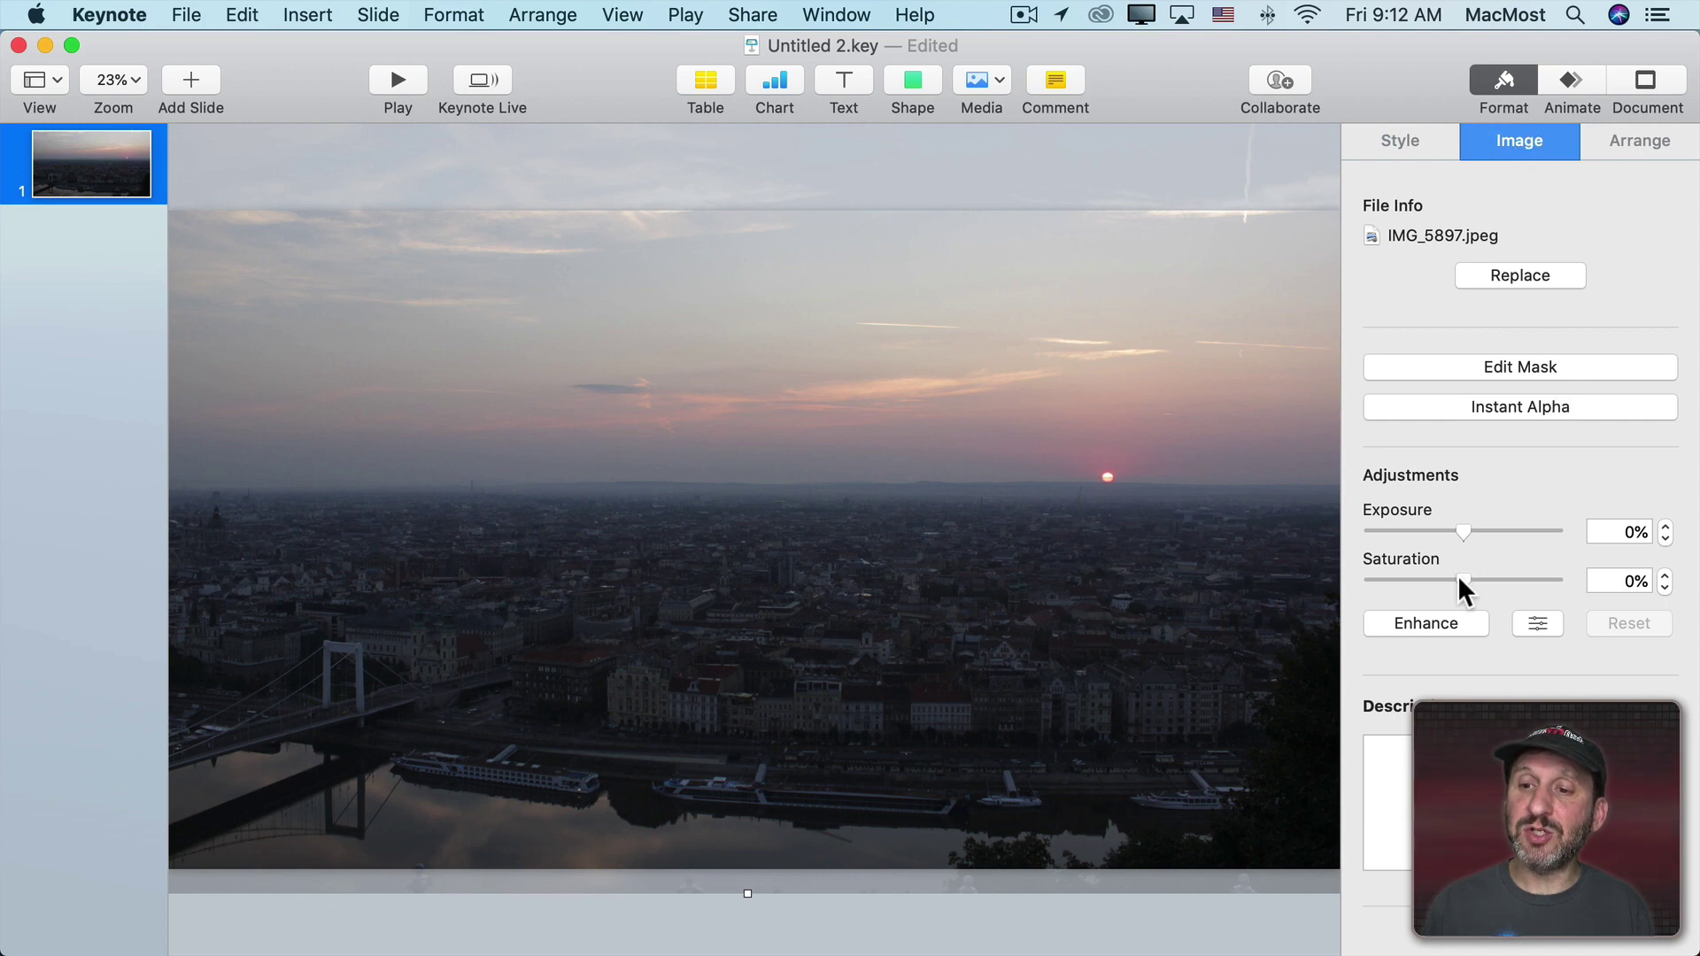
drag(1459, 576, 1357, 577)
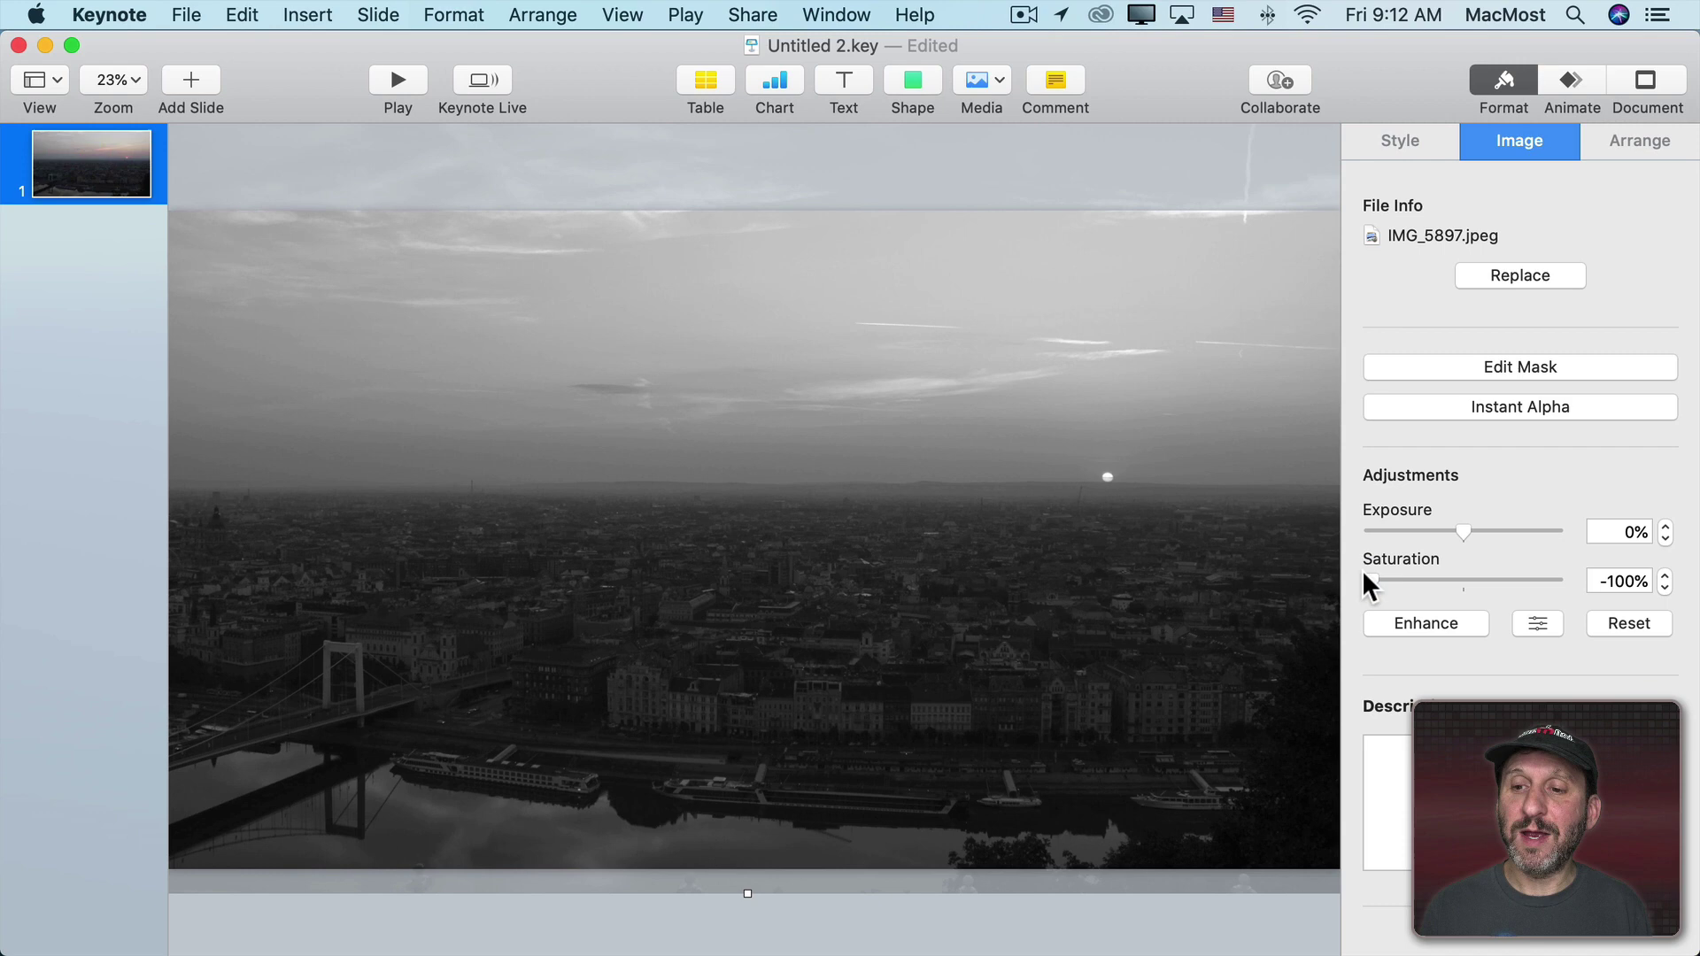
click(1545, 626)
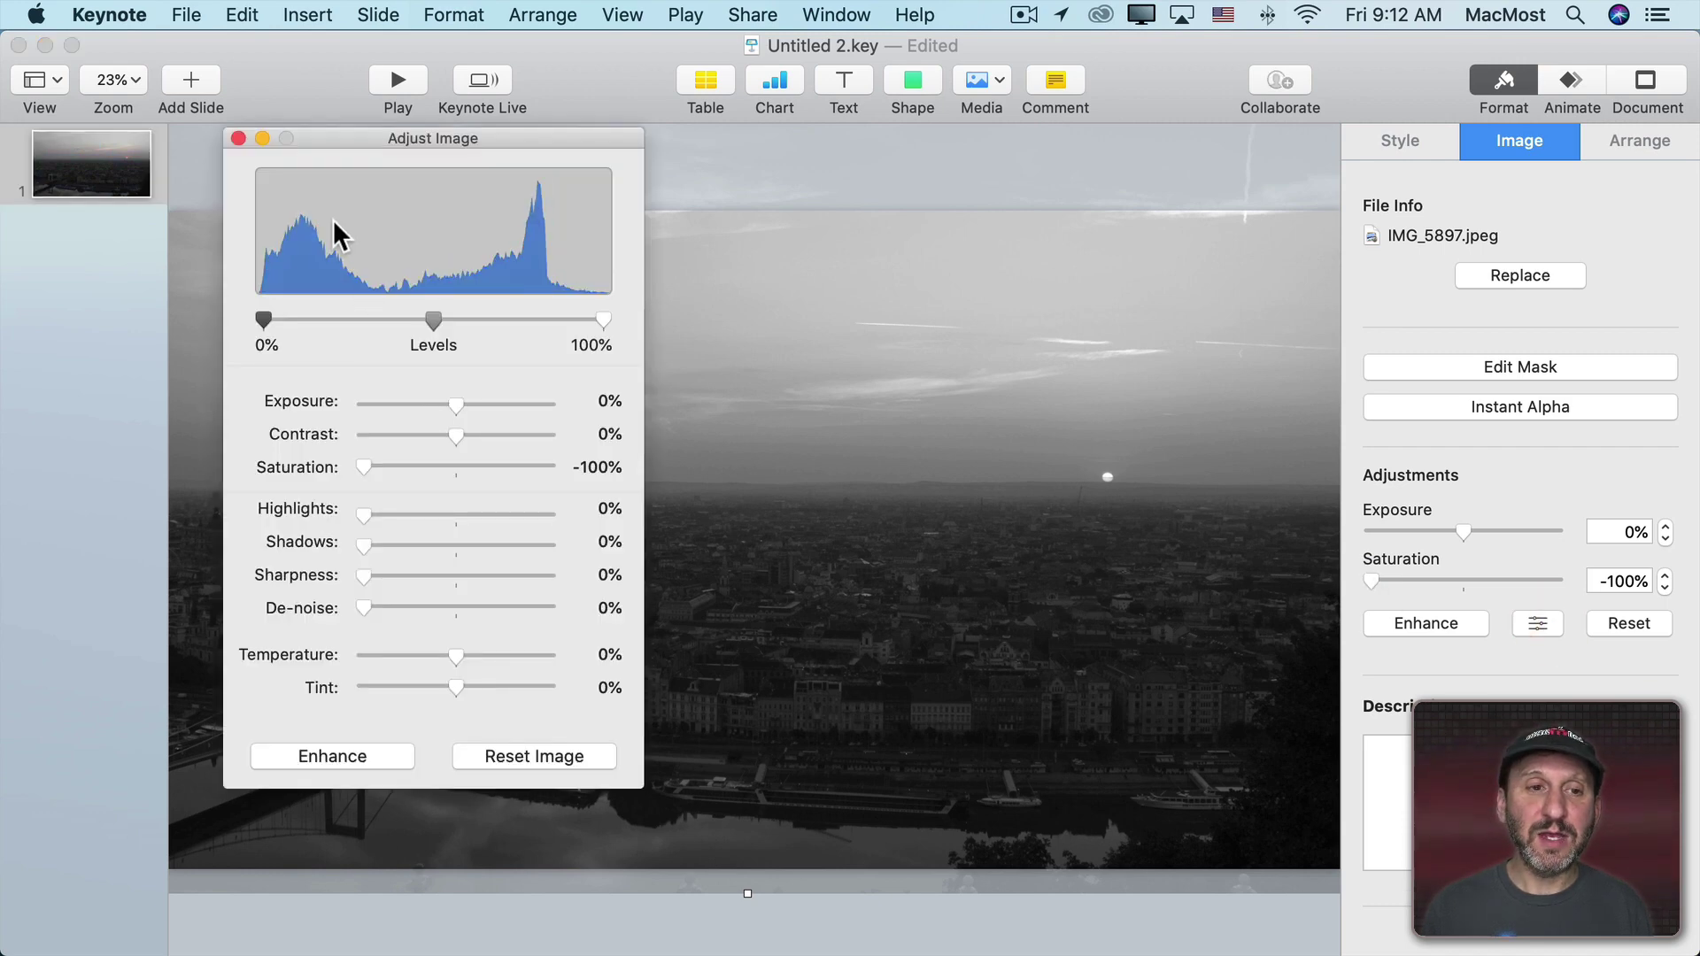
click(236, 138)
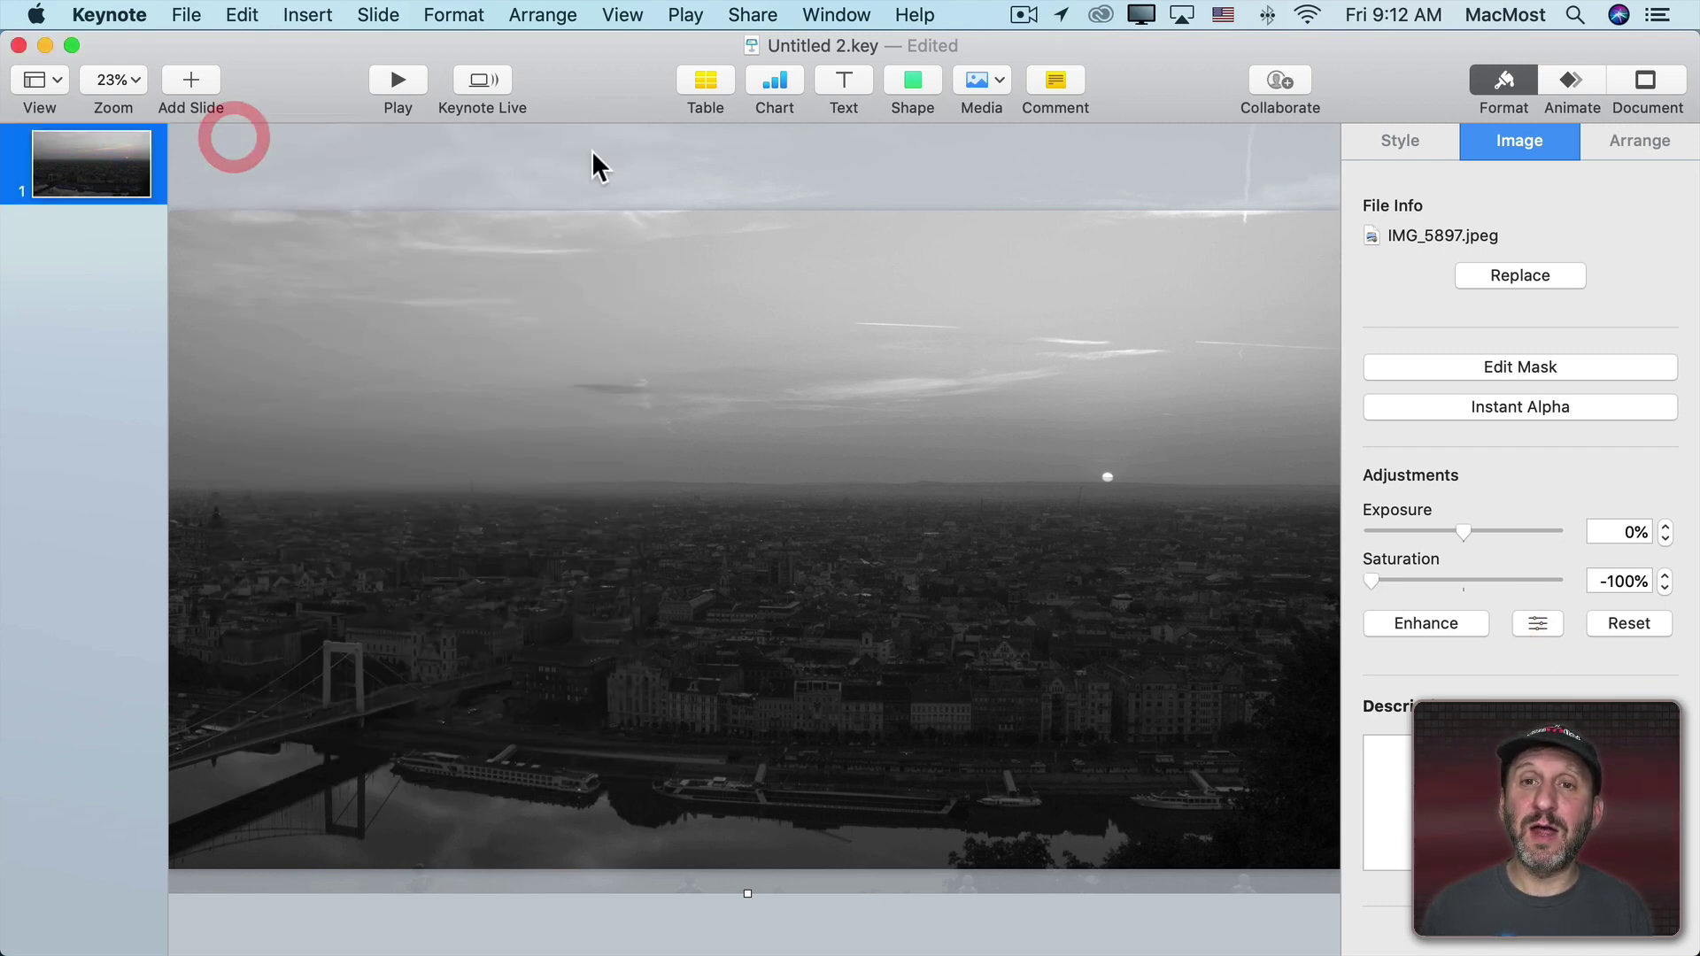
Step: Insert a square shape and stretch it to cover the whole slide
click(901, 81)
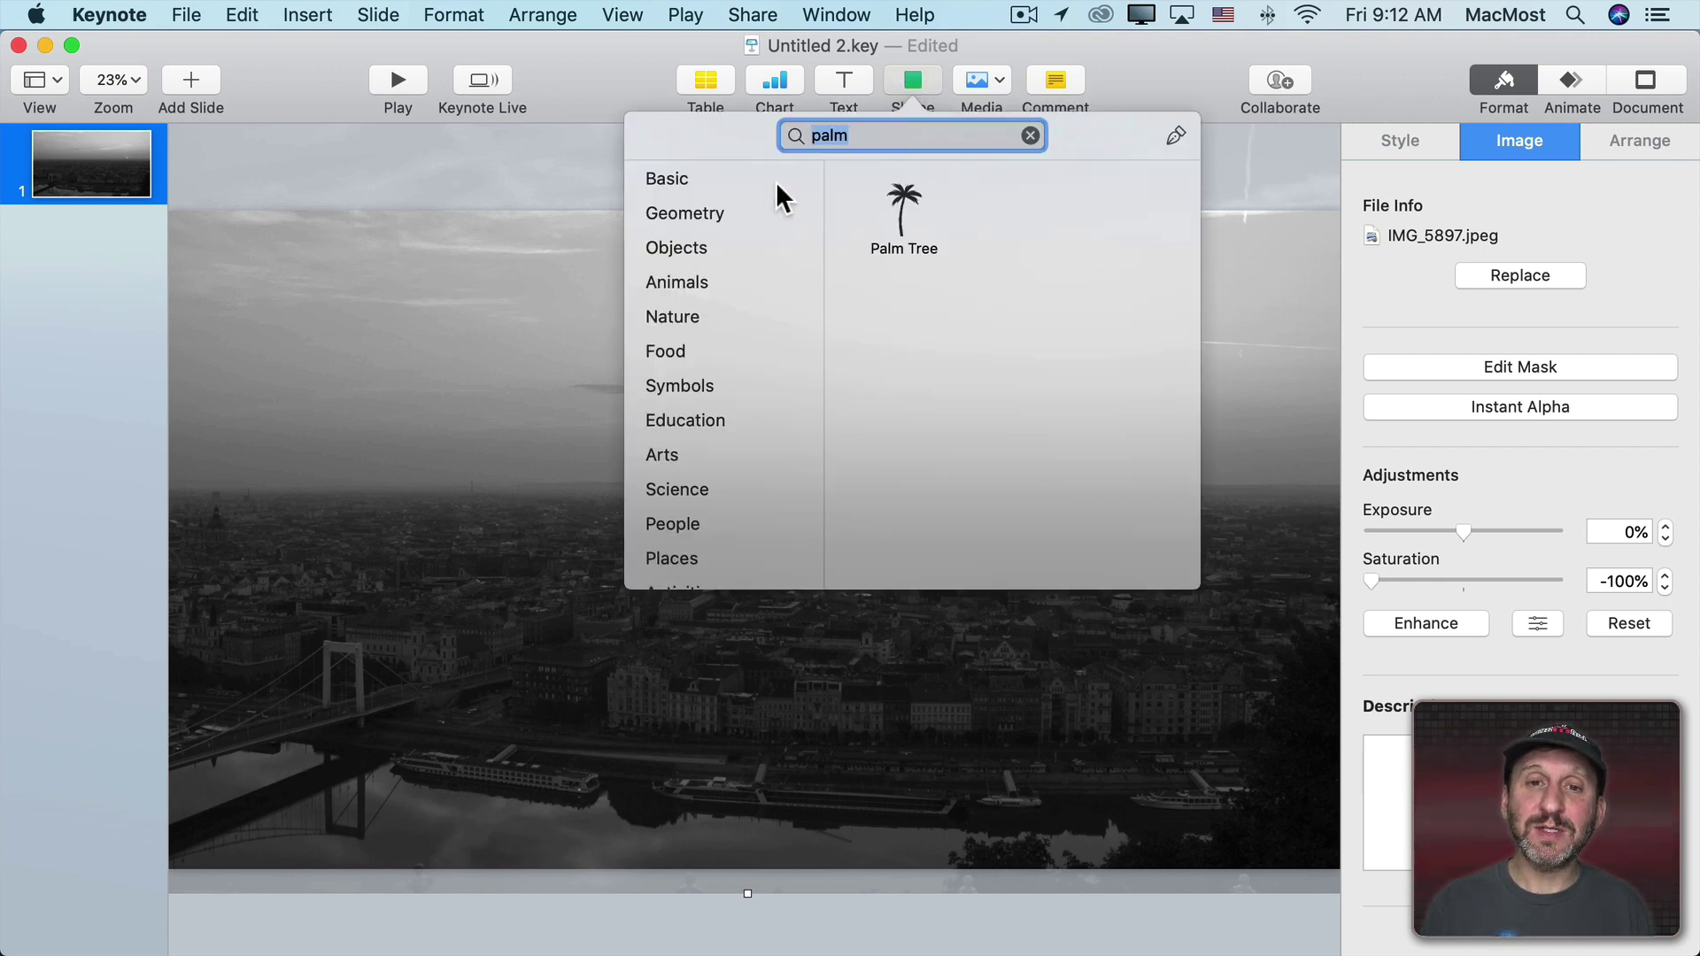
click(1029, 137)
click(904, 290)
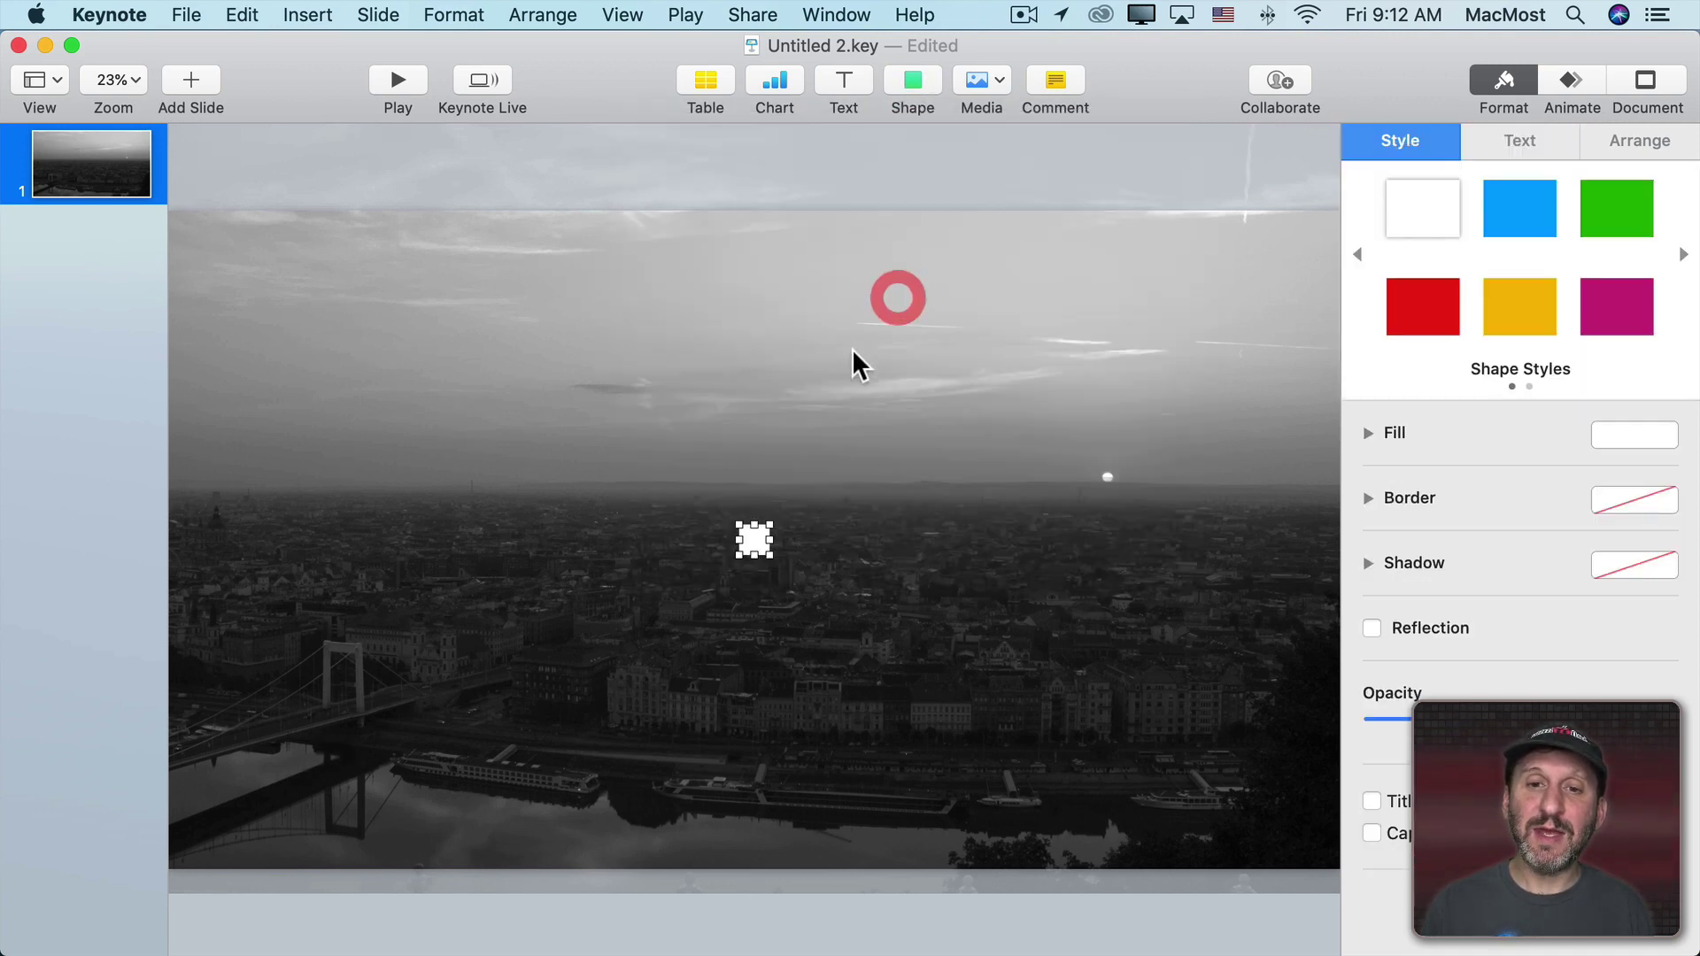
drag(764, 528, 1343, 868)
click(187, 230)
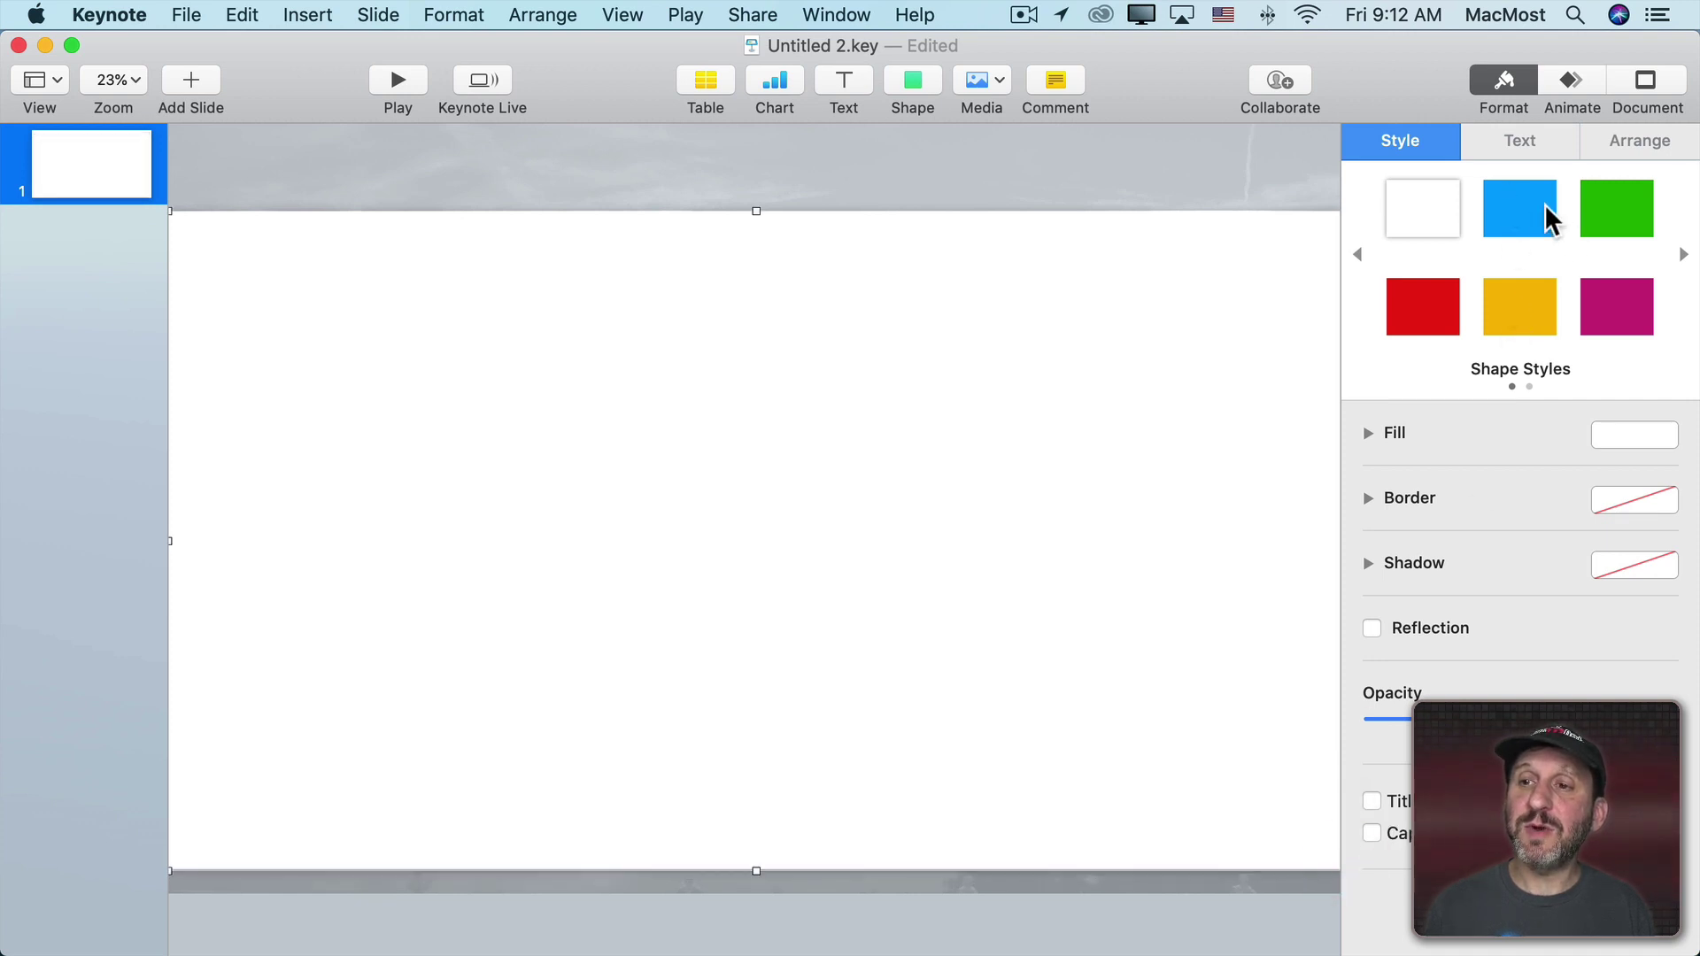
Step: Fill the square with blue at 30% opacity and nudge its top edge up to the slide edge
click(1523, 219)
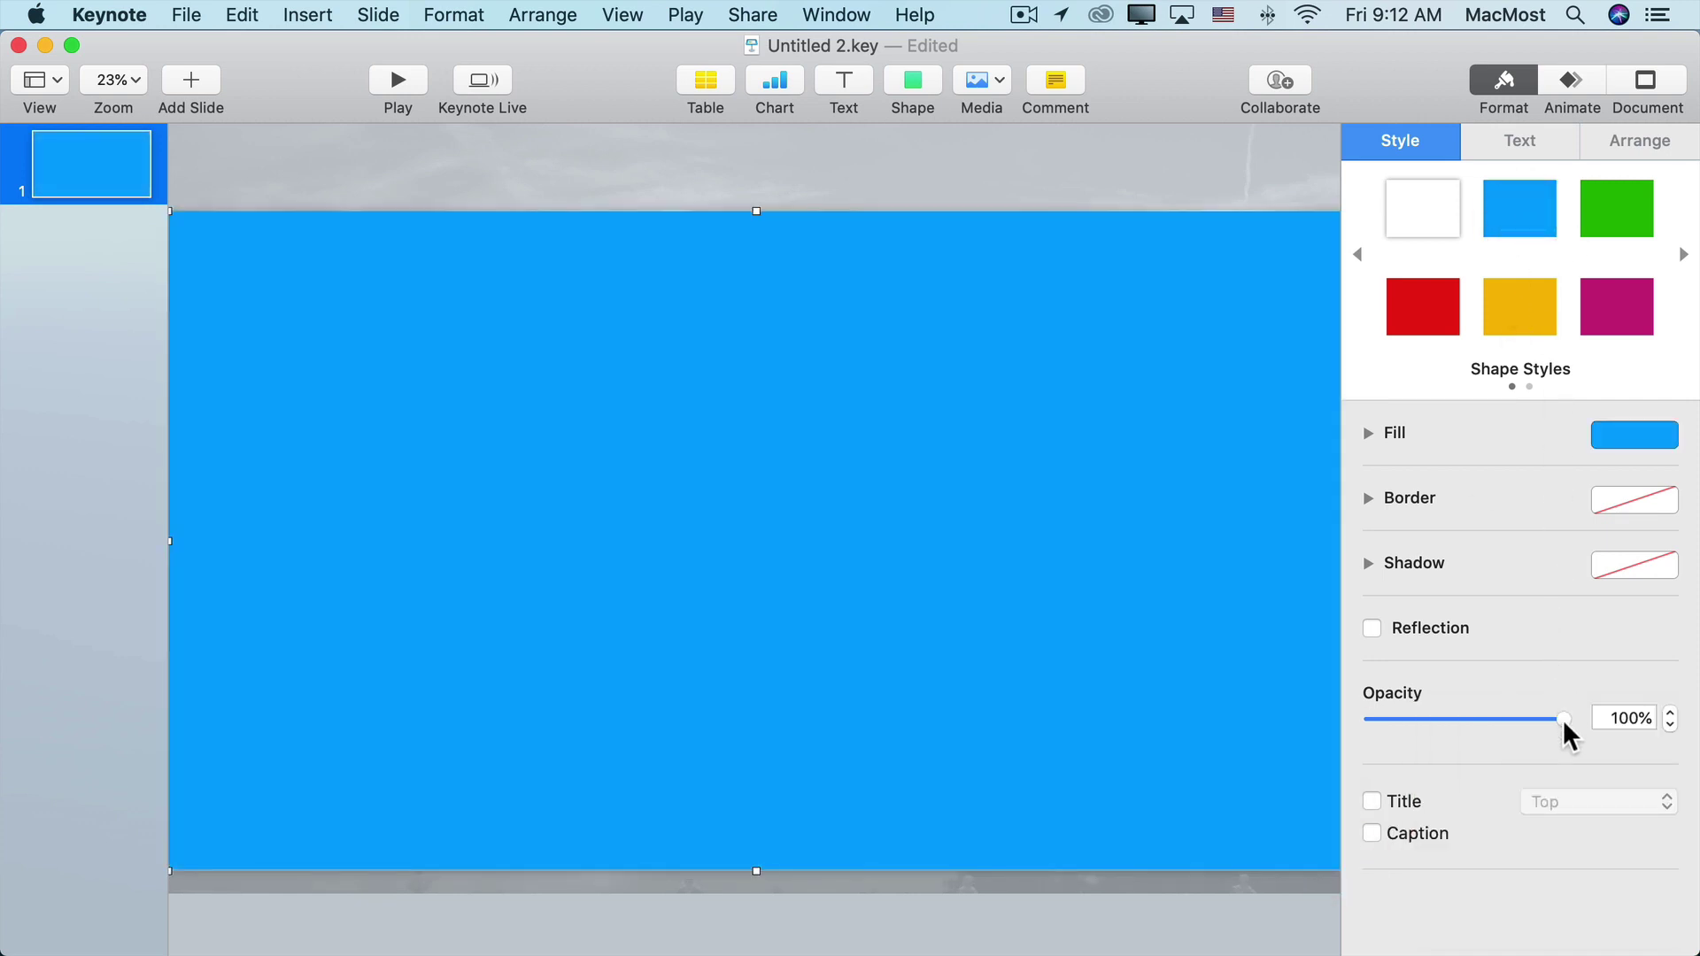
drag(1559, 720, 1413, 728)
click(879, 135)
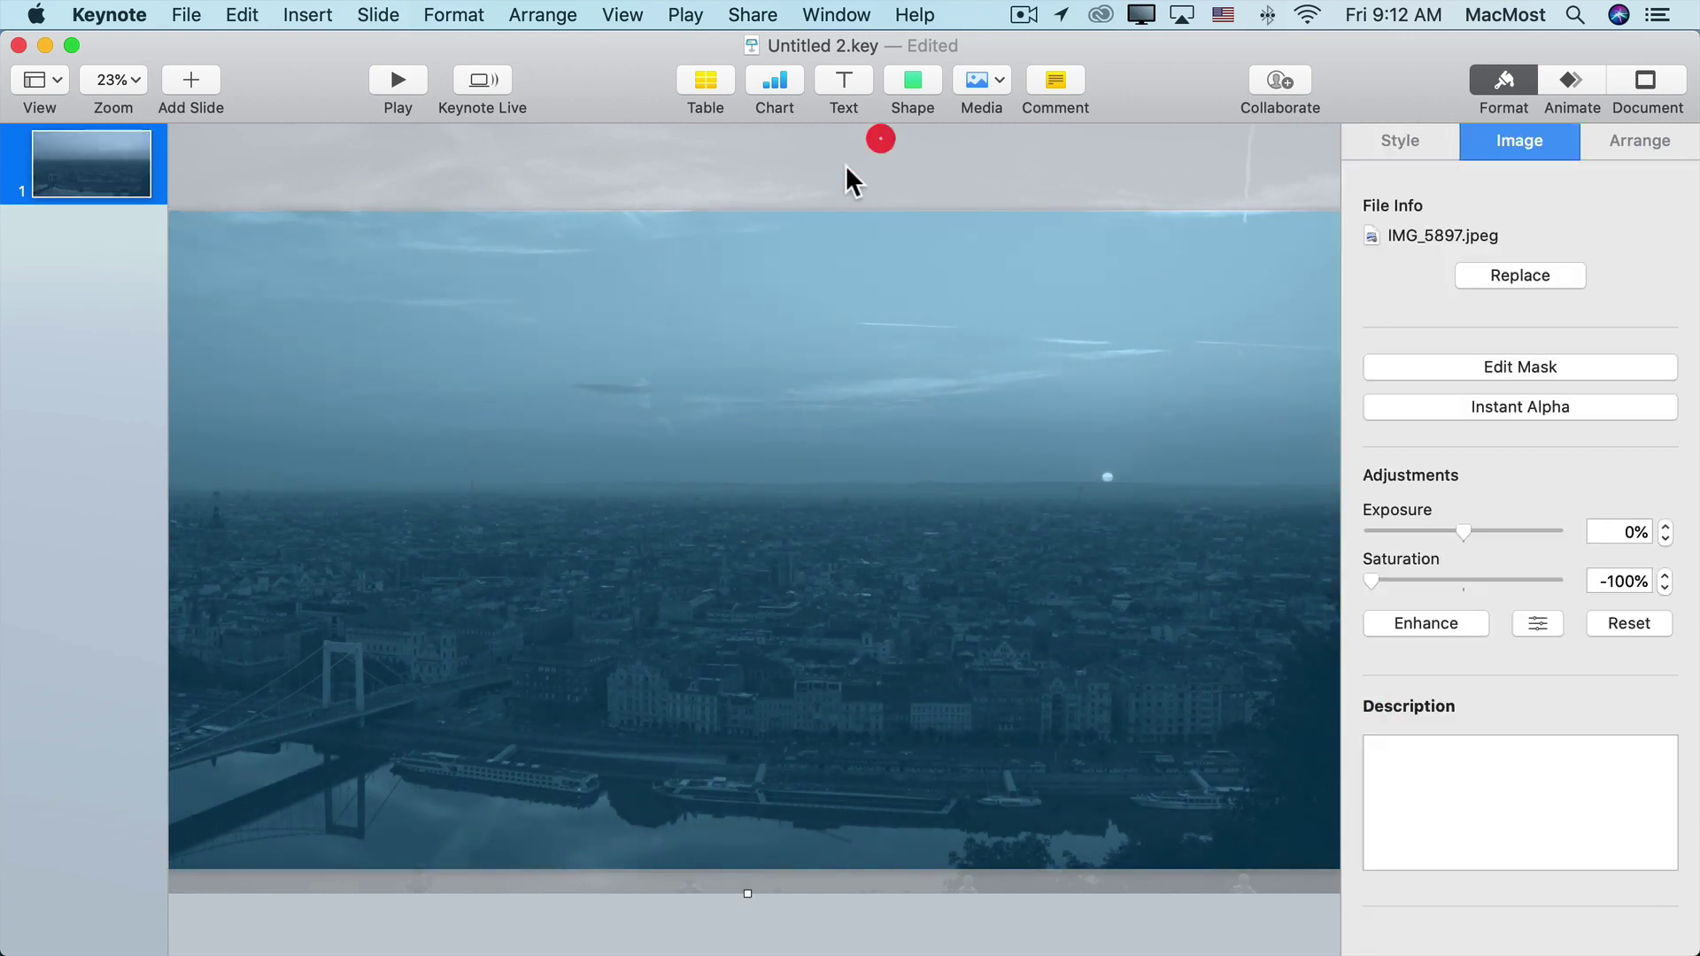
click(747, 252)
drag(748, 209, 753, 204)
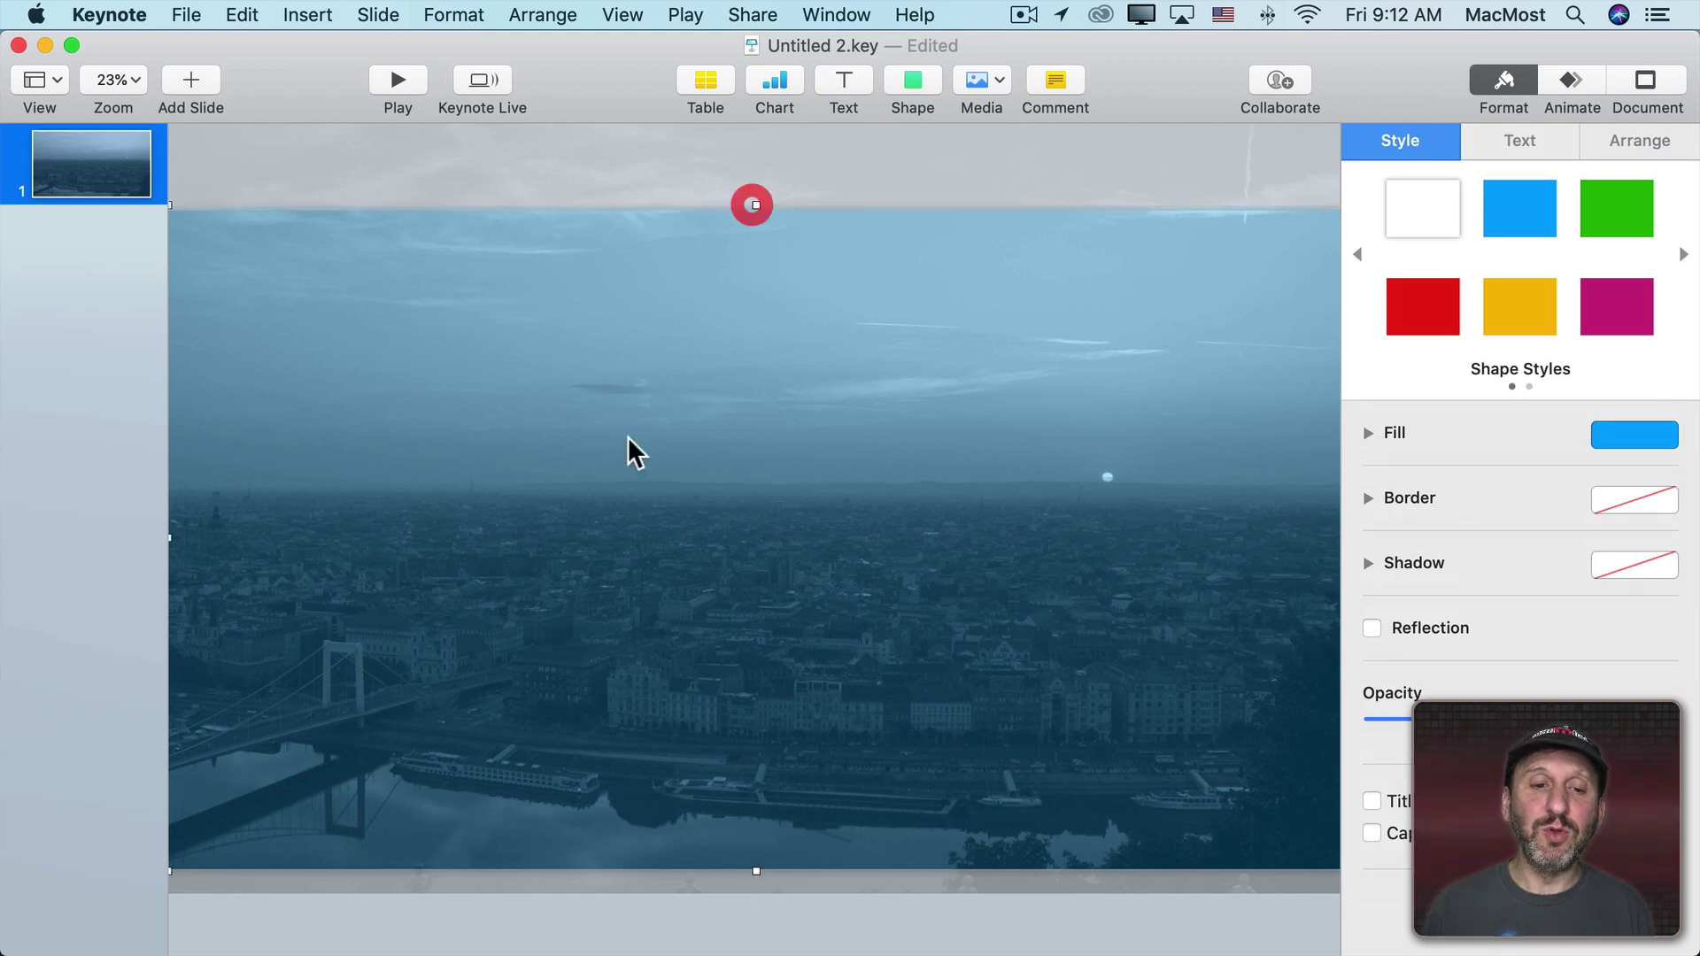
Step: Export the slide as images into a Blue City folder on the Desktop and open that folder
click(186, 15)
mouse_move(253, 268)
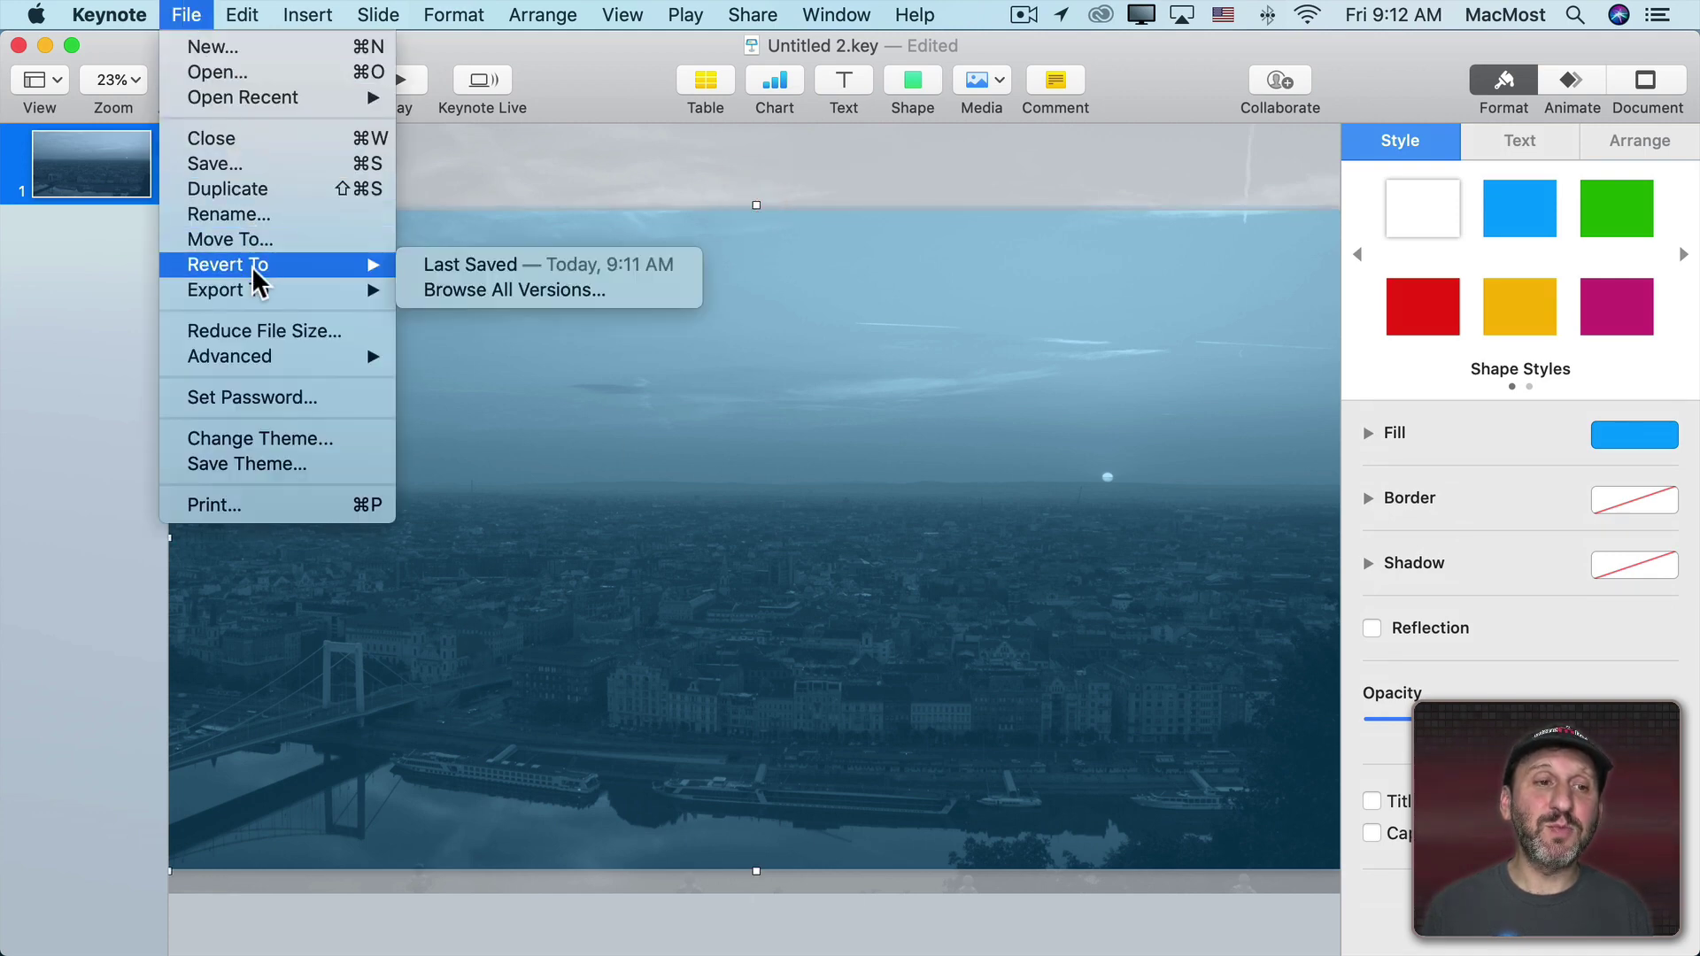
mouse_move(381, 290)
click(497, 391)
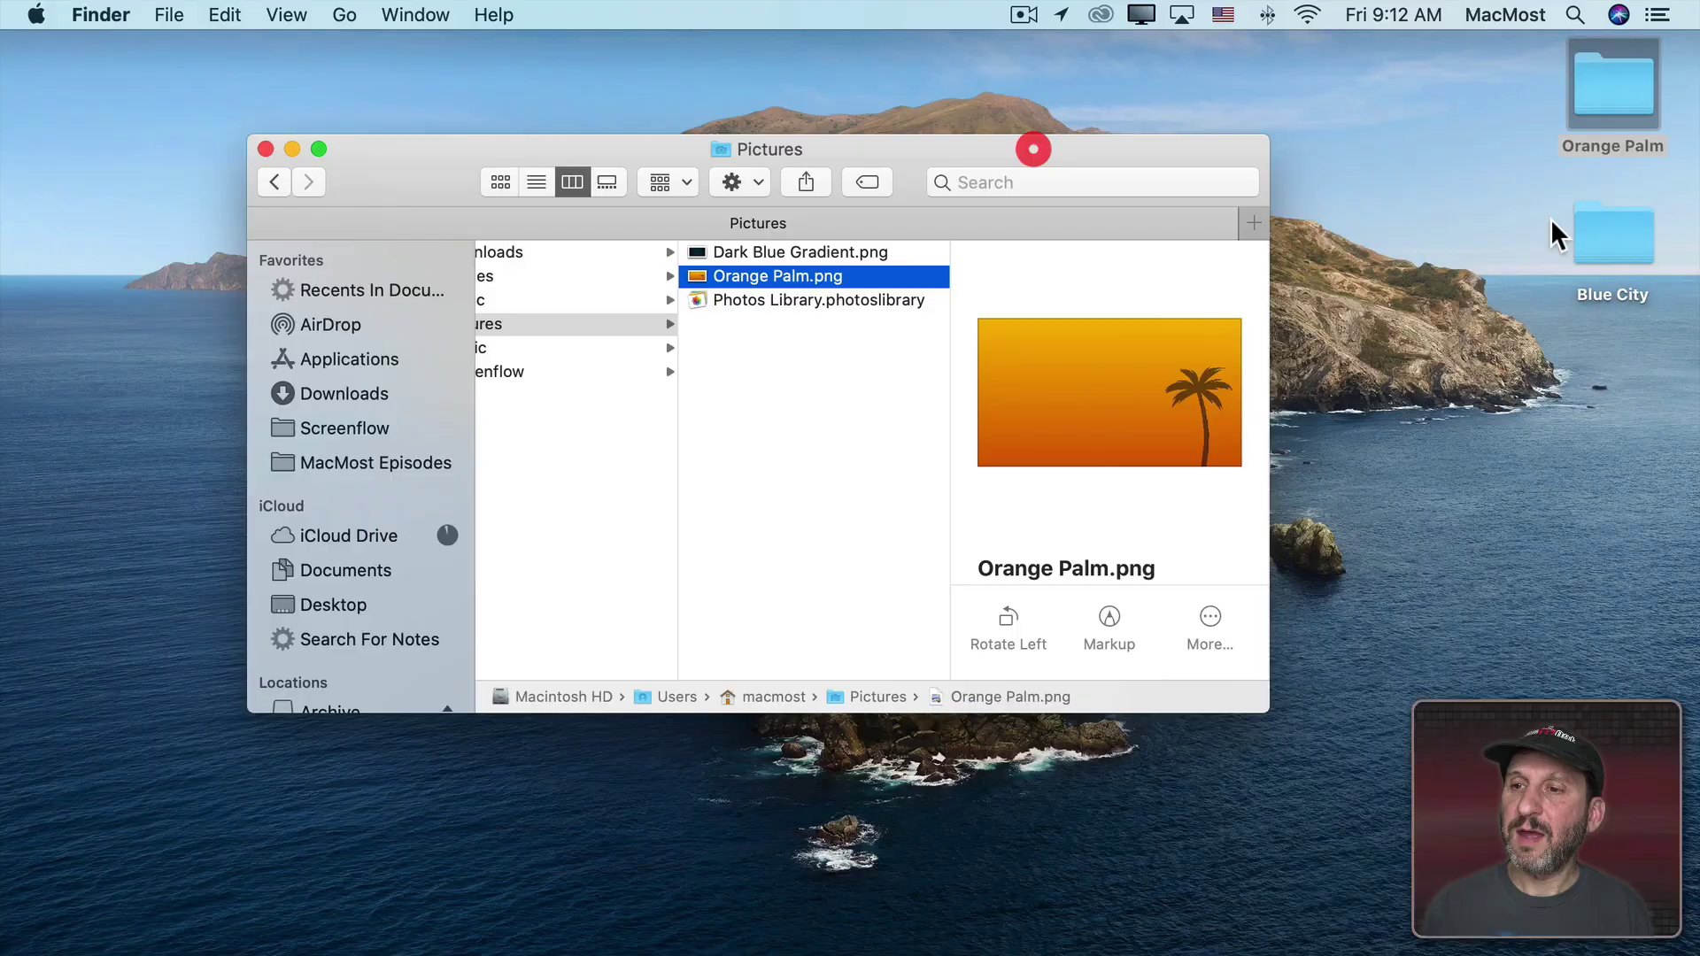
double_click(1580, 227)
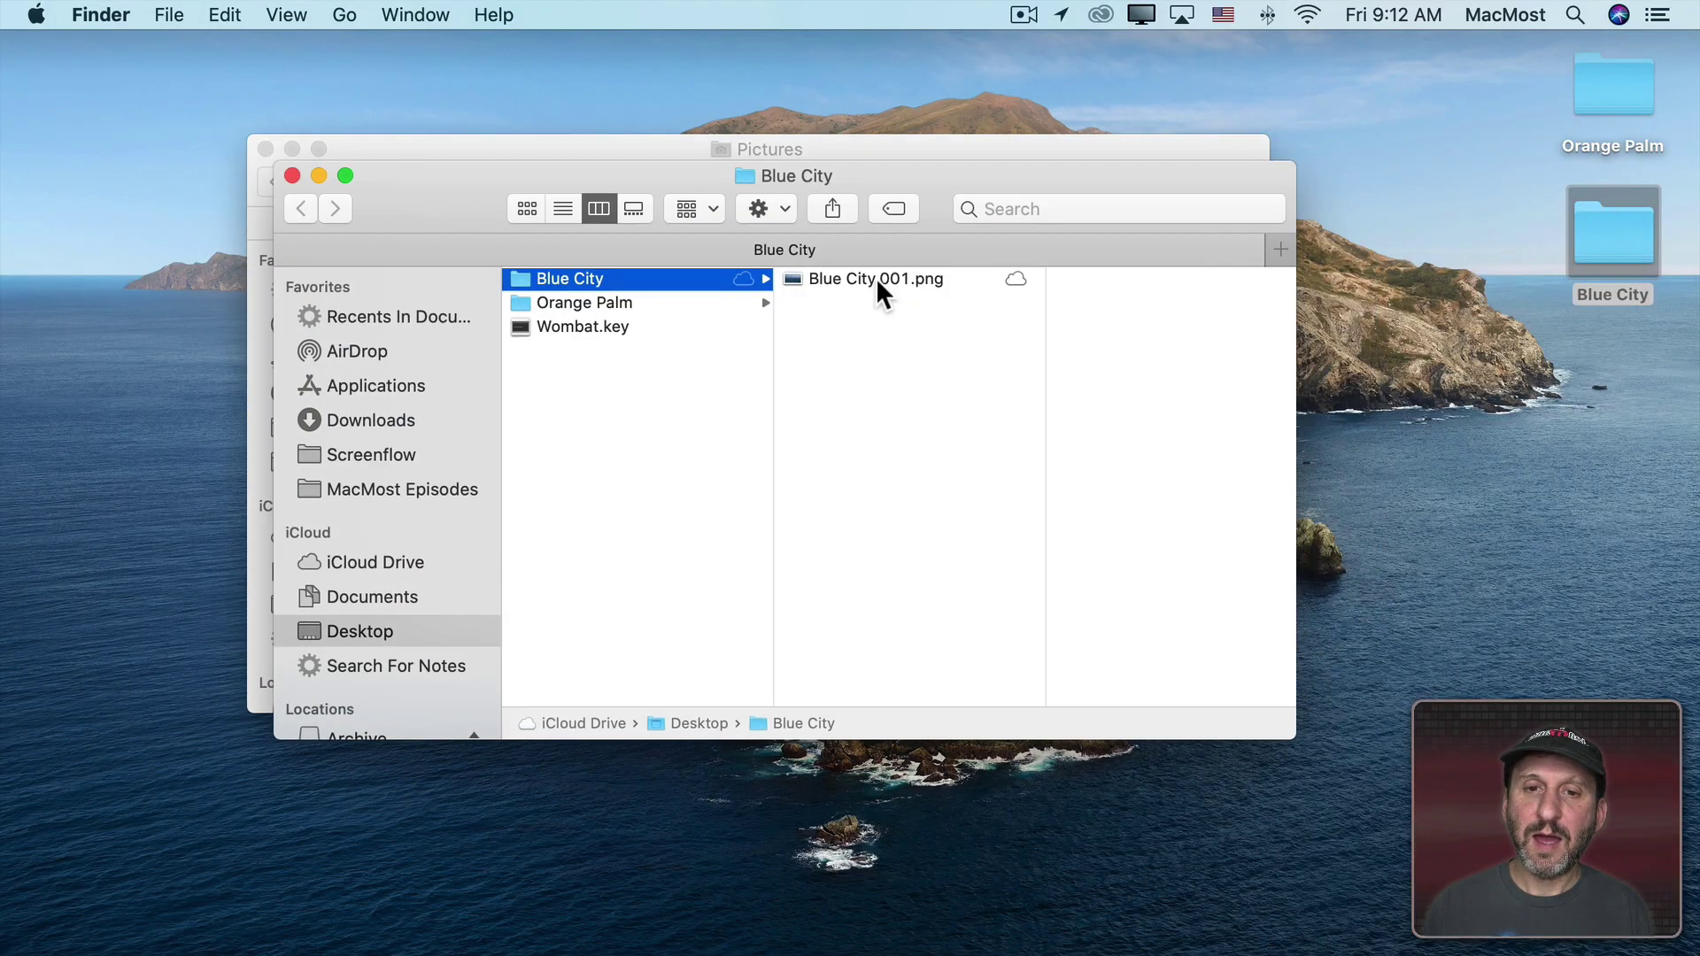
Step: Rename Blue City.001.png to Blue City.png
click(875, 278)
key(Return)
key(Right)
key(BackSpace)
key(BackSpace)
key(BackSpace)
key(BackSpace)
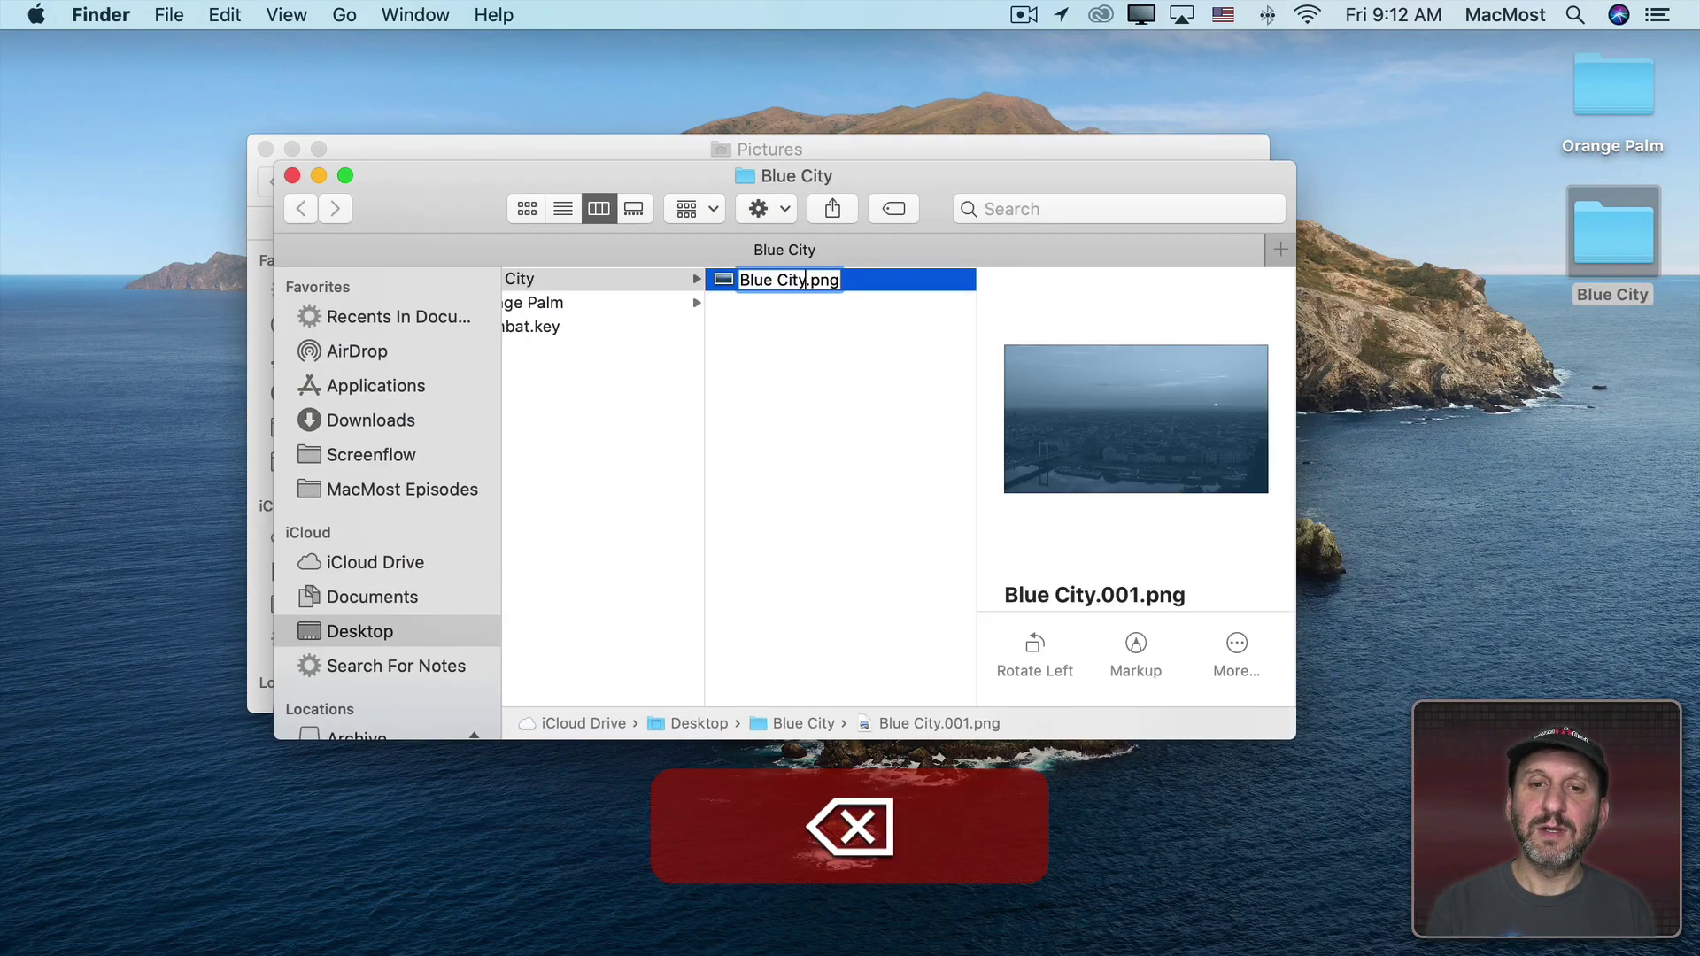
key(Return)
Step: Move Blue City.png into the Pictures folder and close the empty Blue City window
drag(916, 181, 1480, 394)
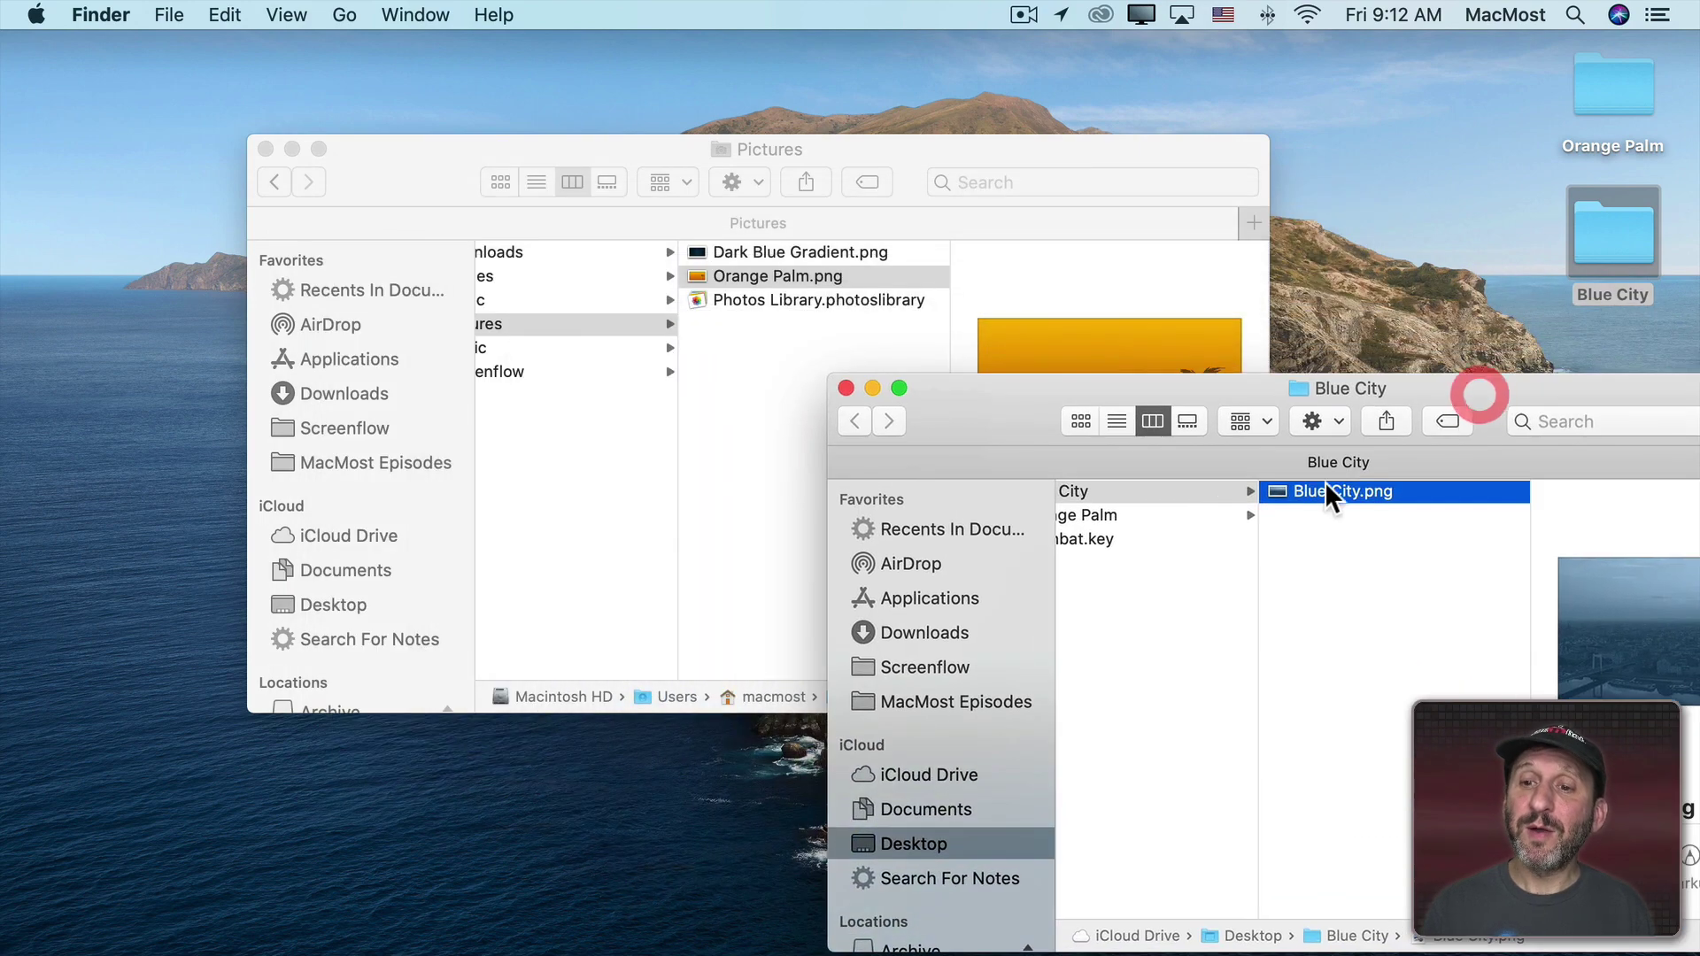
drag(1275, 490, 859, 354)
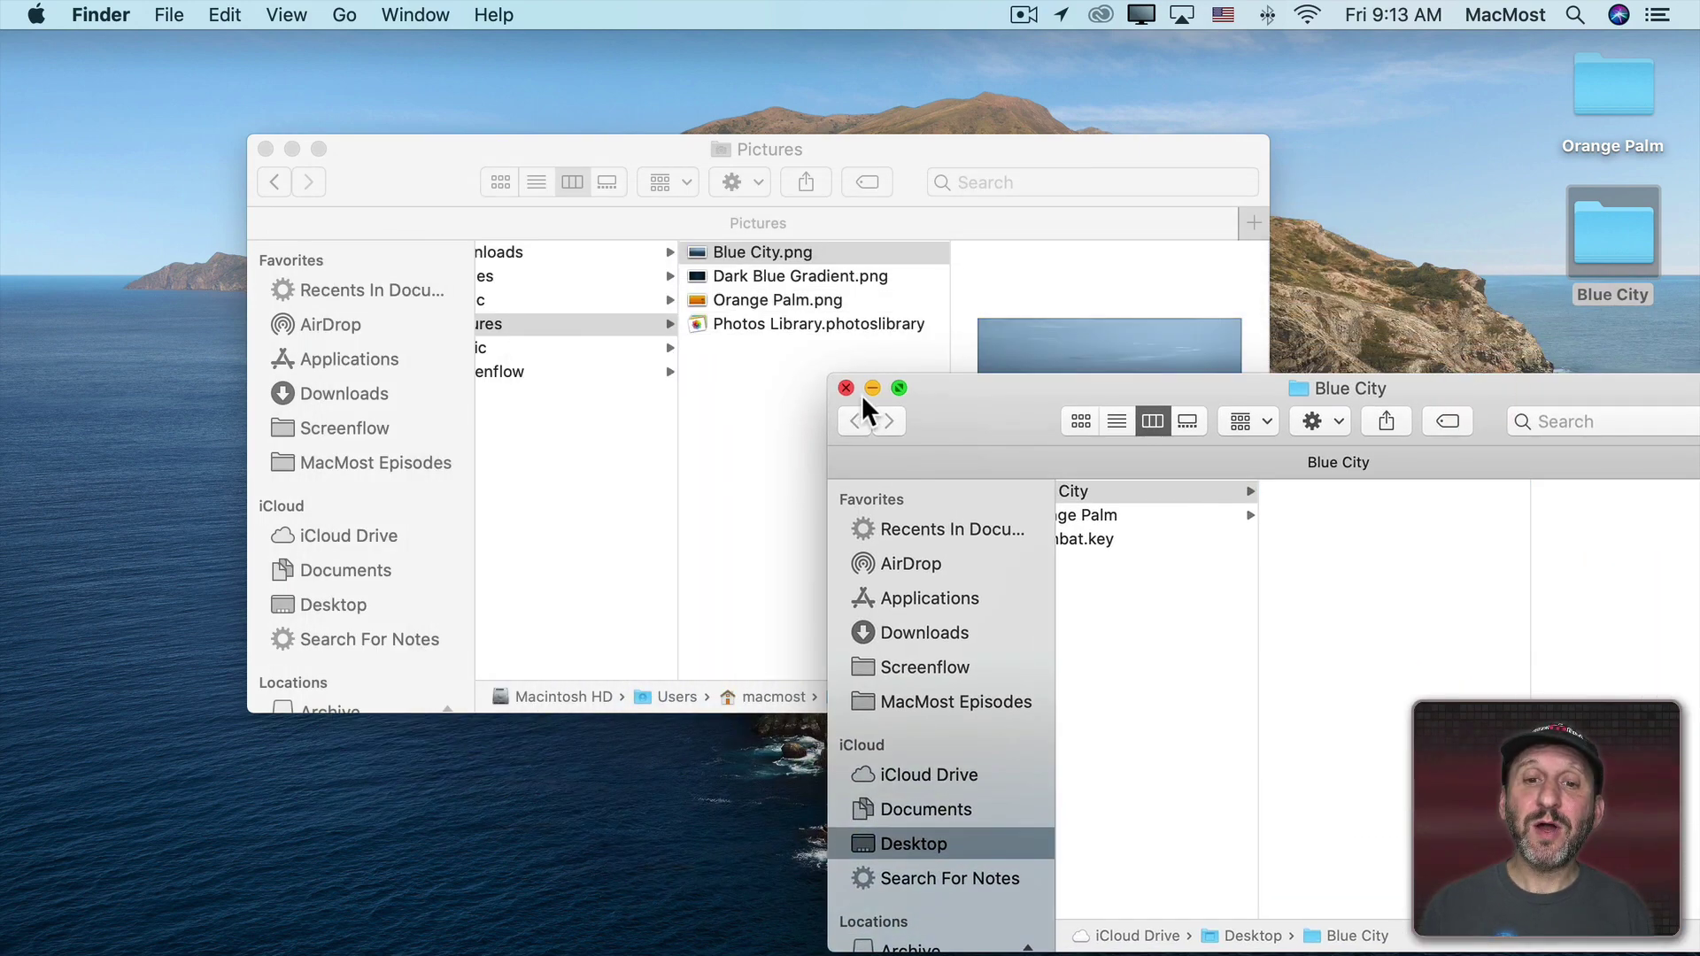
click(846, 388)
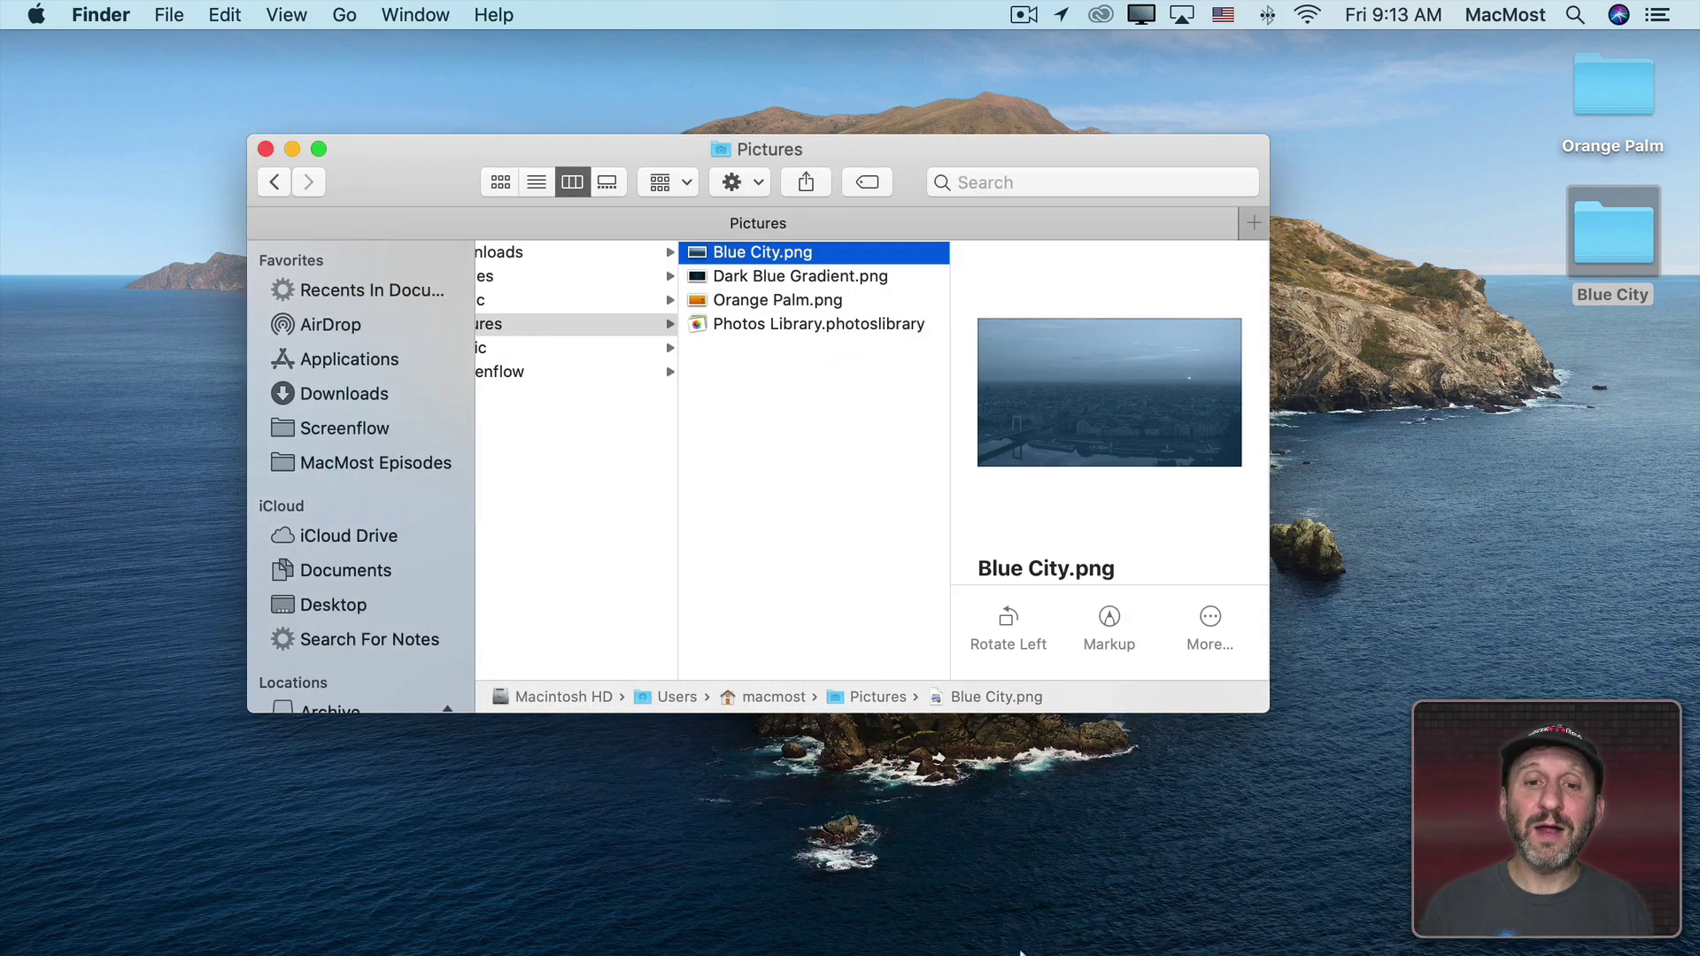
click(1388, 917)
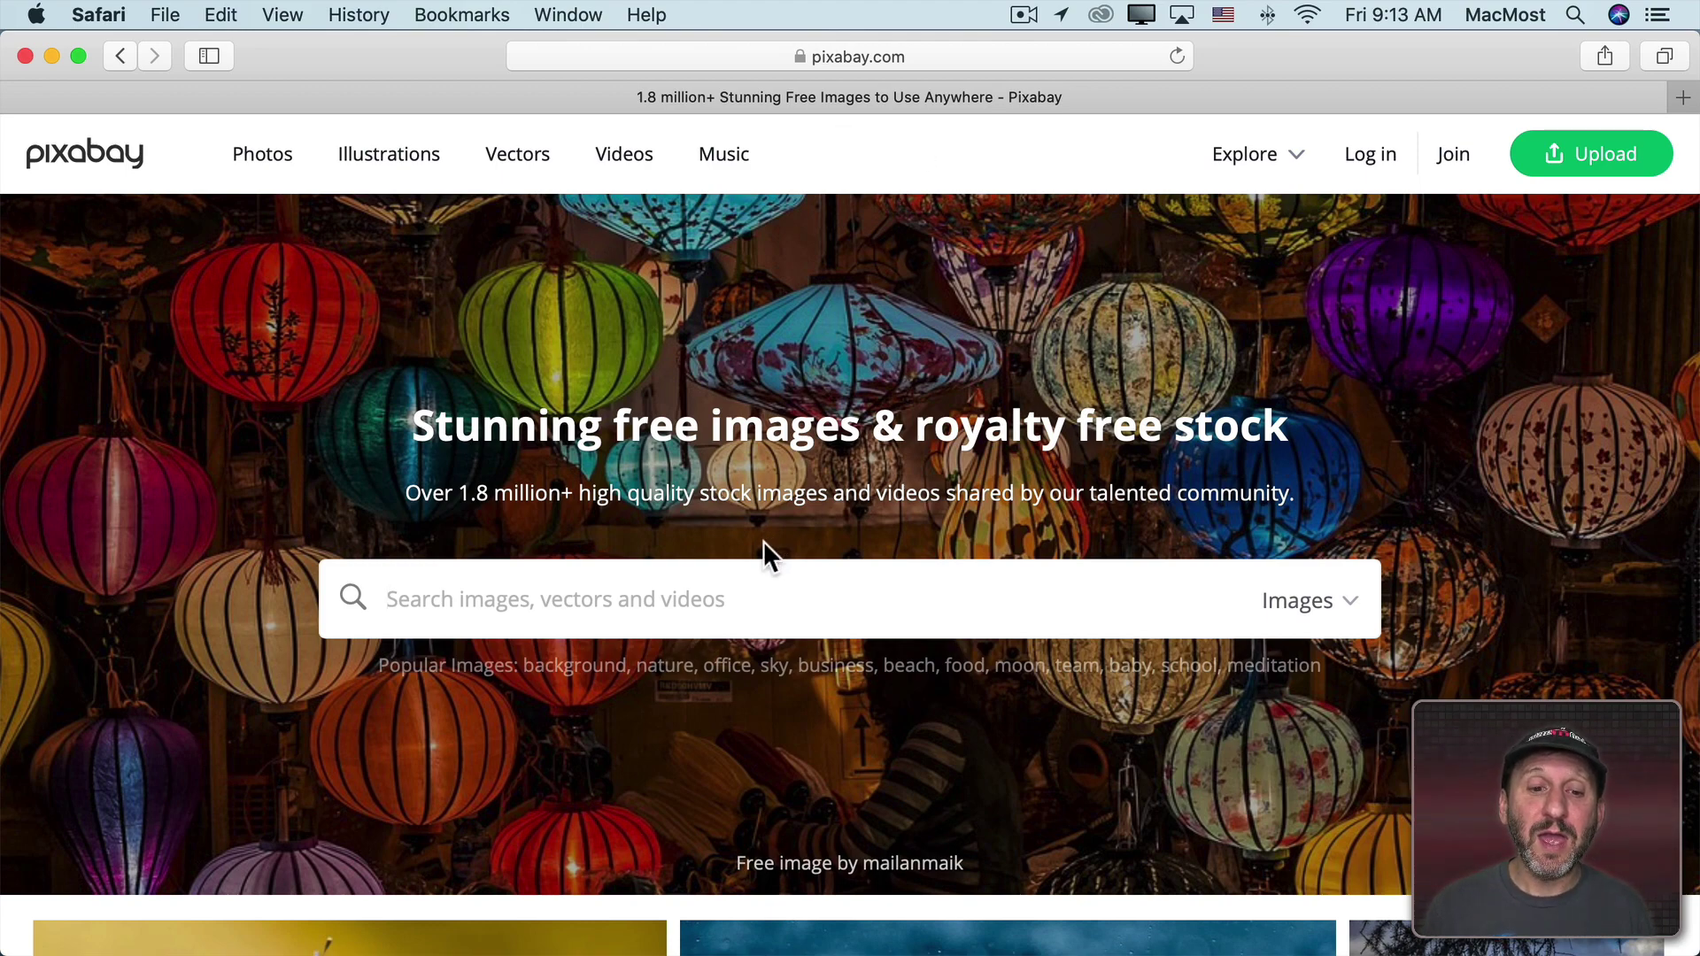
Step: Scroll down through Pixabay's free stock photo thumbnails looking for wallpaper candidates
scroll(763, 540, down, 15)
scroll(763, 540, down, 8)
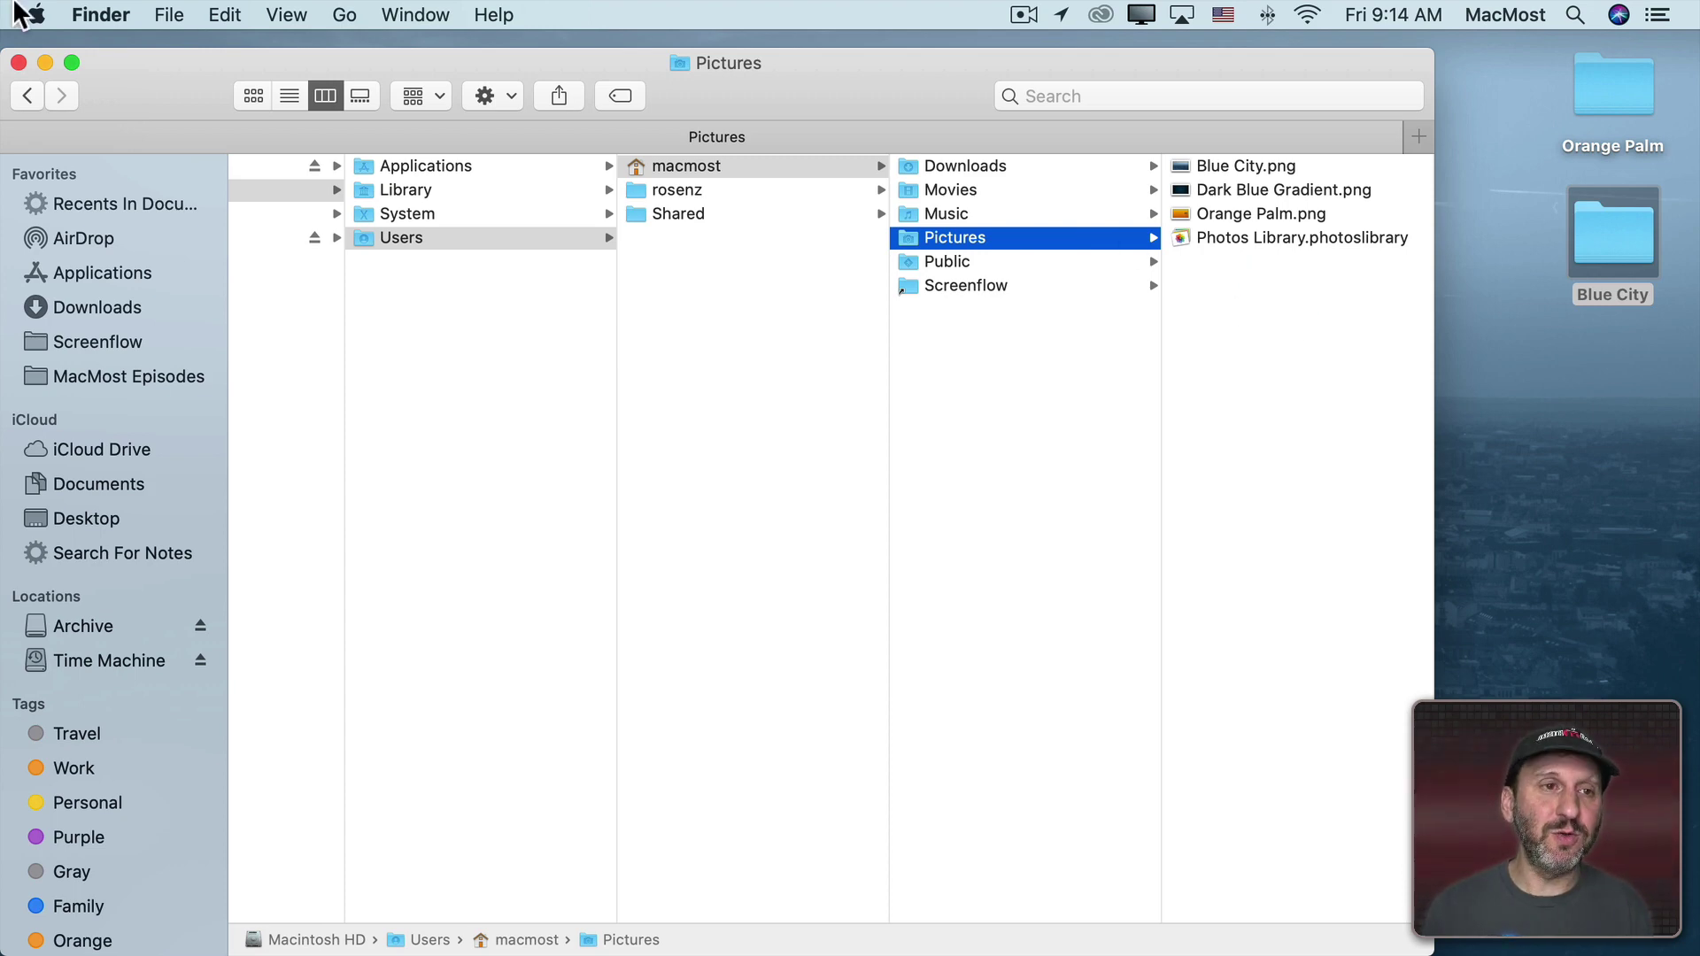
Step: Create a new folder named Wallpapers inside Pictures
click(172, 15)
click(190, 73)
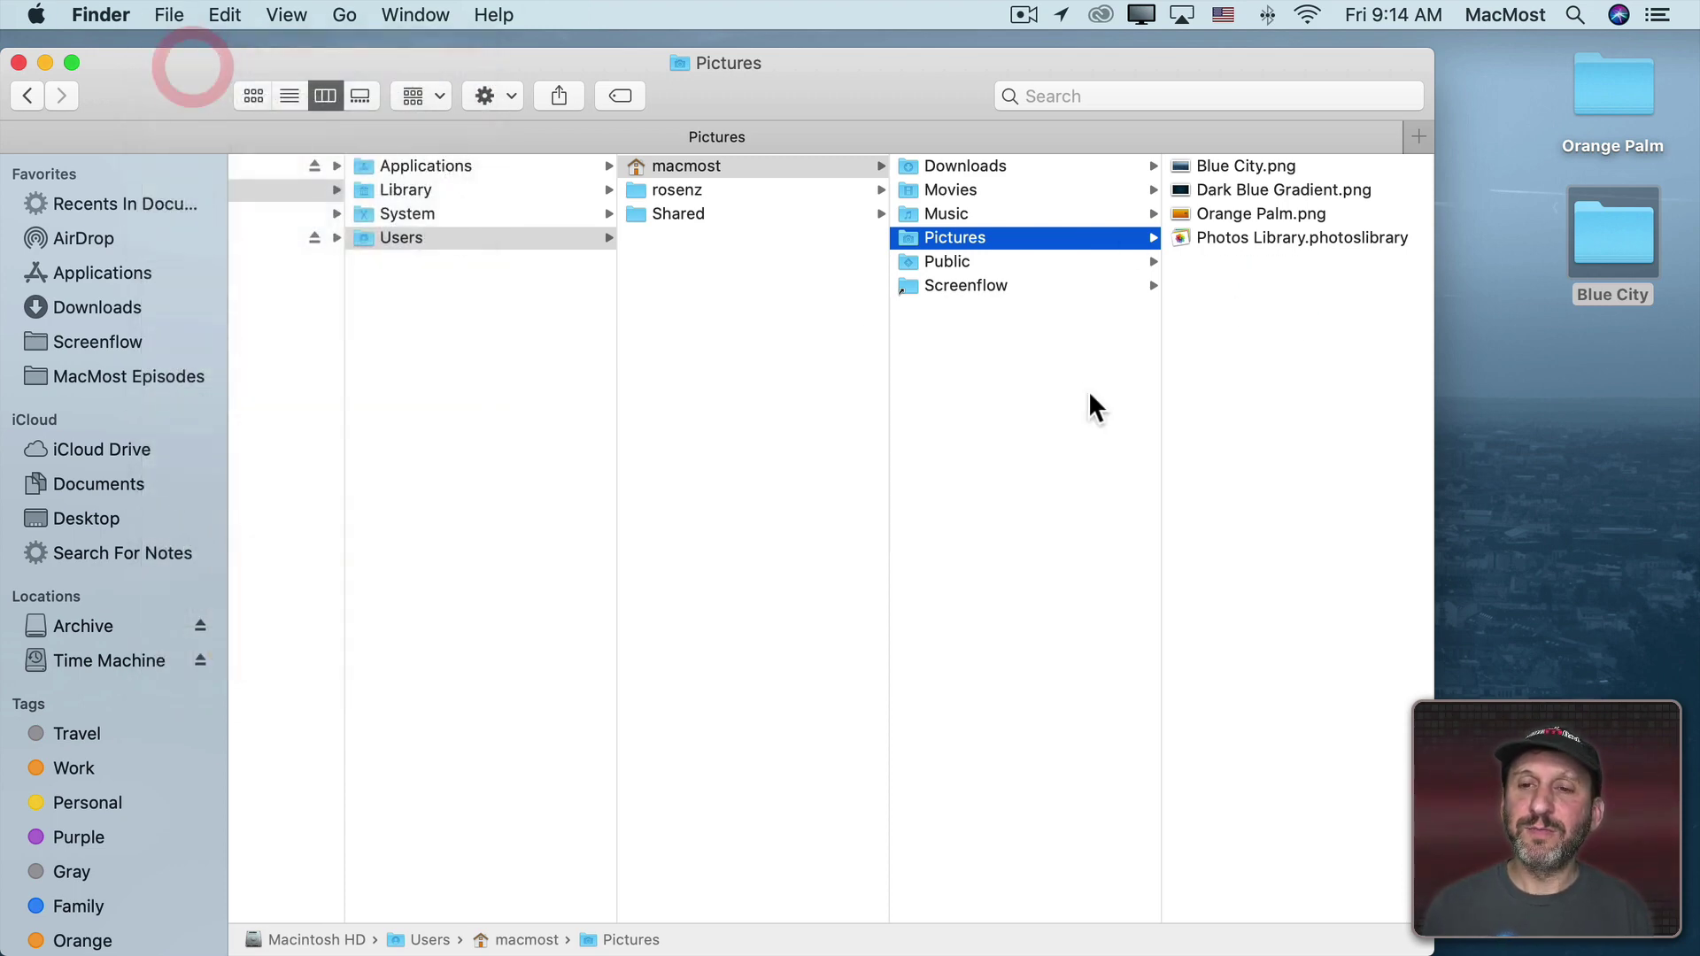
text(W)
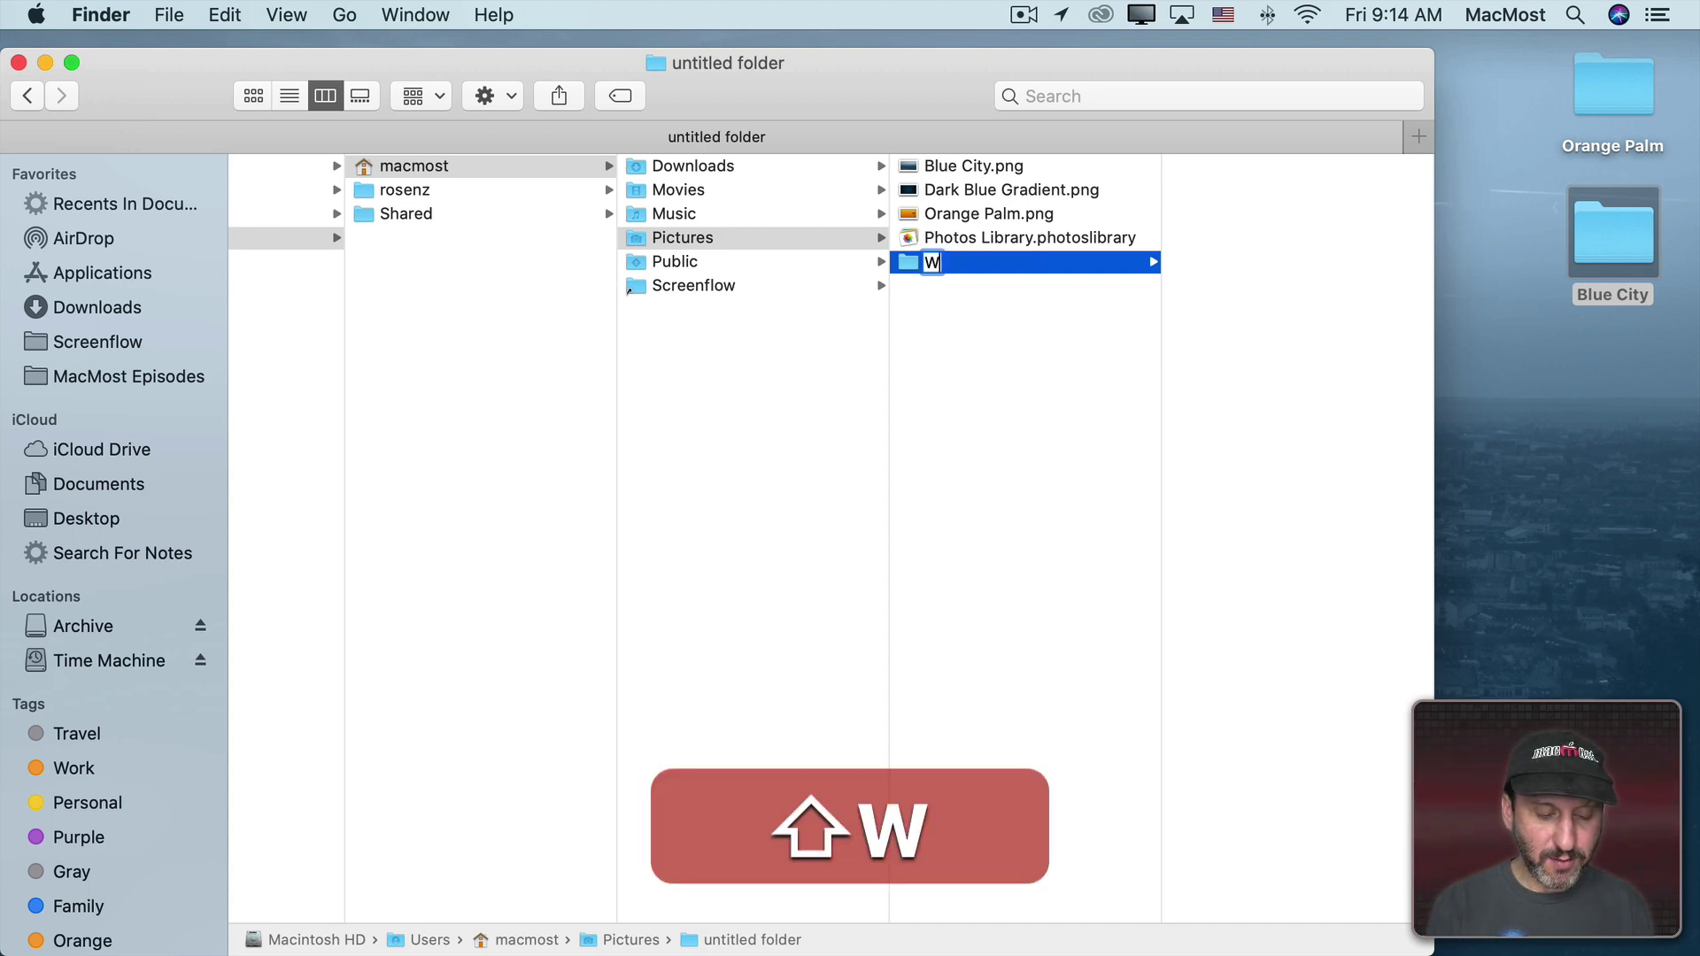
text(allpapers)
key(Return)
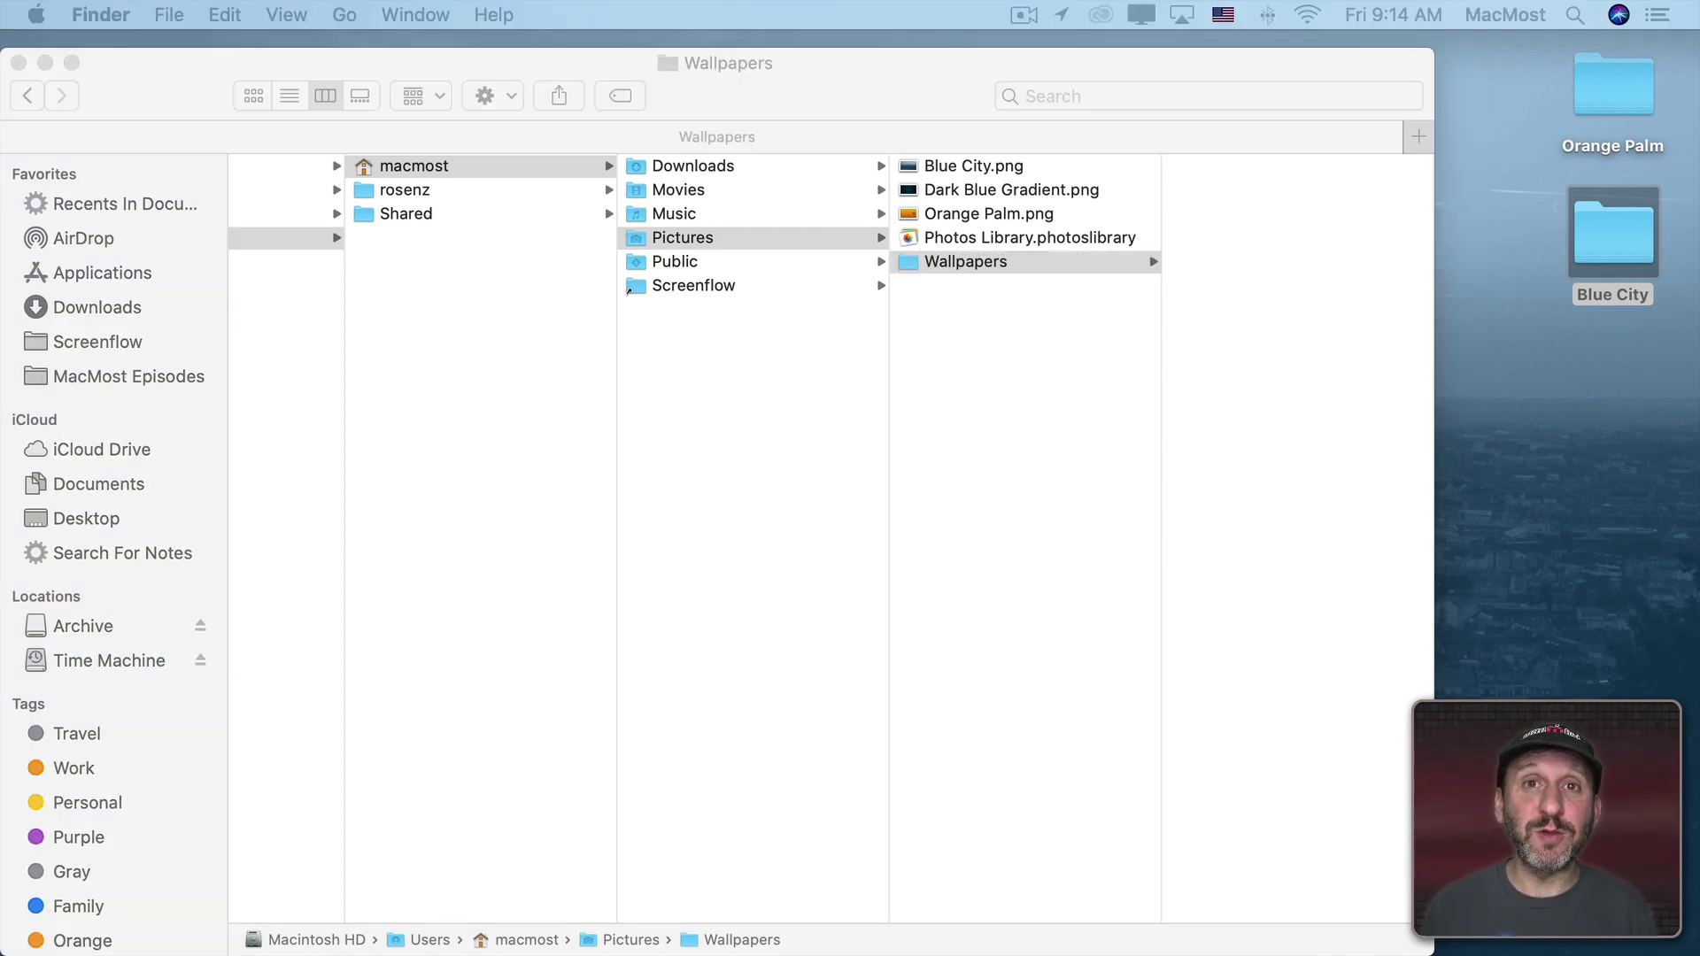
Step: Preview arches.jpeg, lighthouse.jpg and rogers.jpeg inside the Wallpapers folder
click(1236, 248)
click(1240, 165)
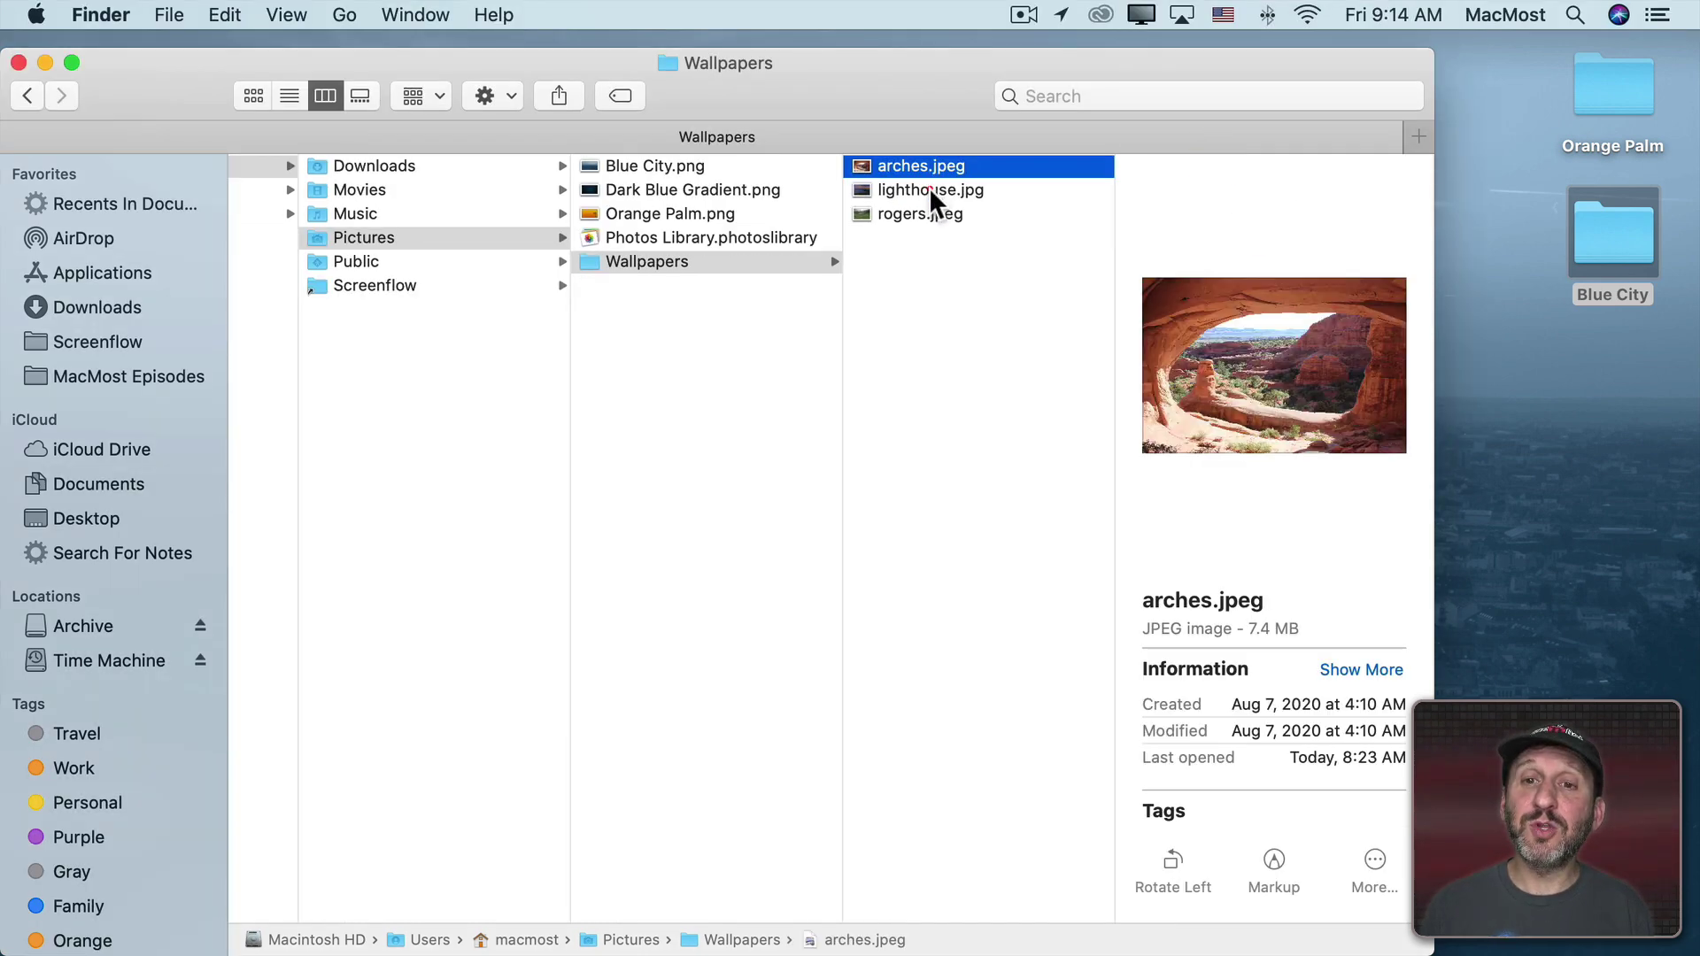
click(928, 188)
click(929, 216)
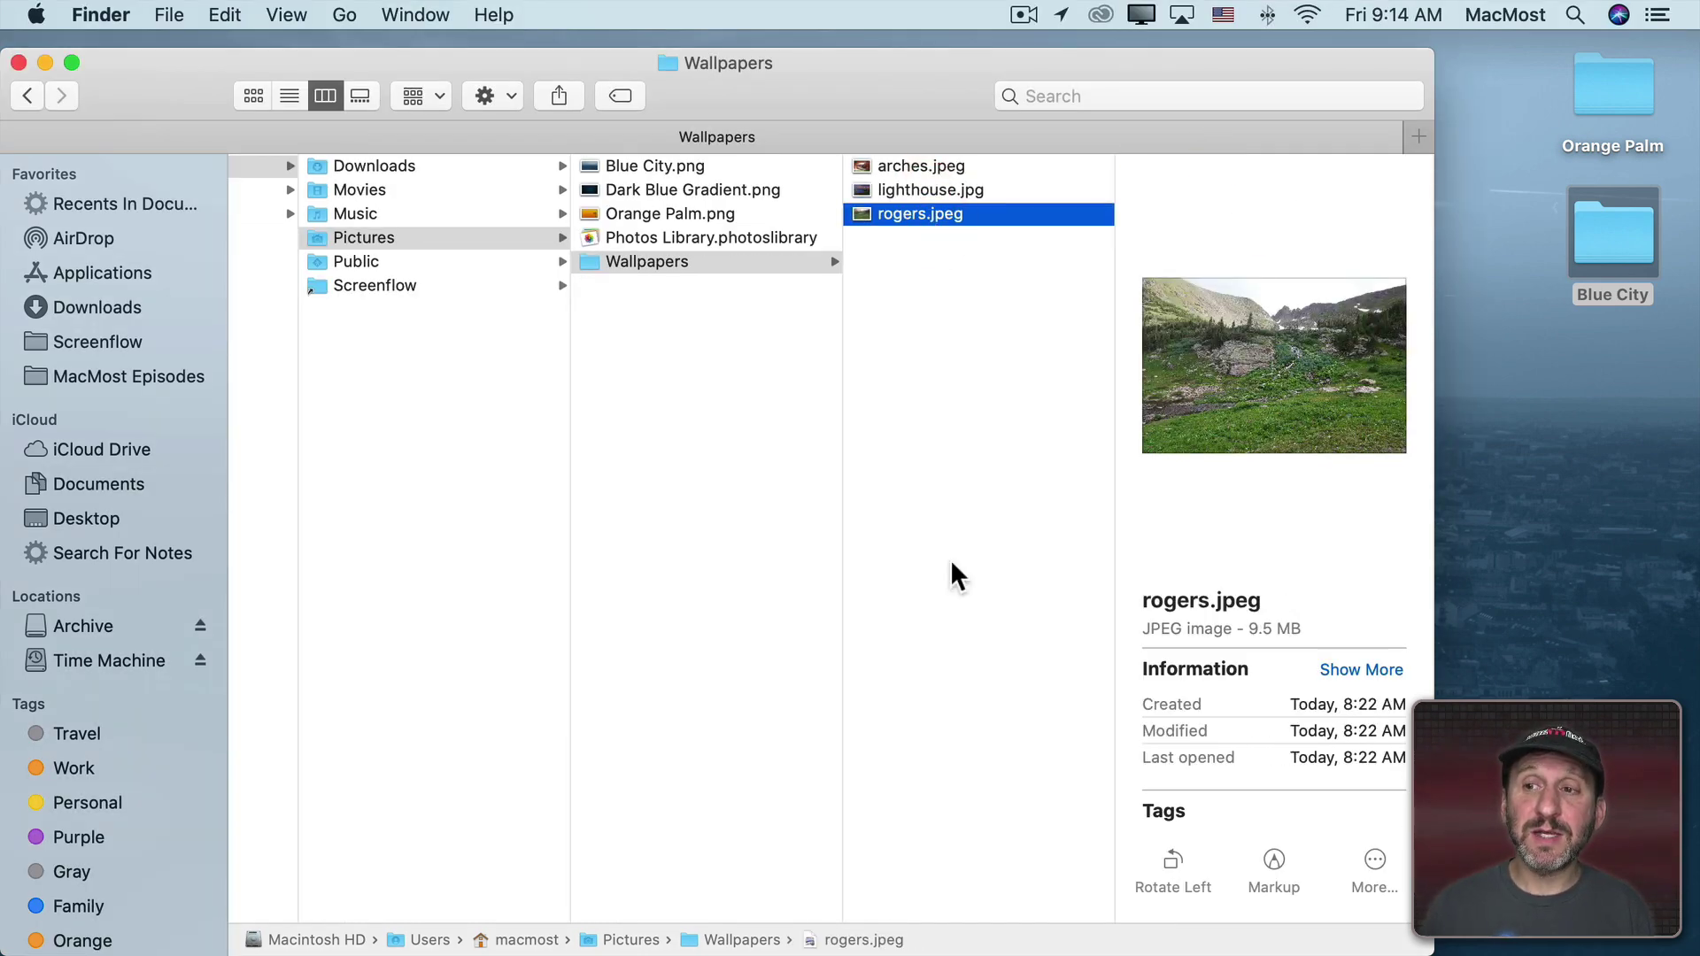
Step: Add Pictures > Wallpapers as a desktop picture folder and turn on changing the picture every 30 minutes
mouse_move(898, 952)
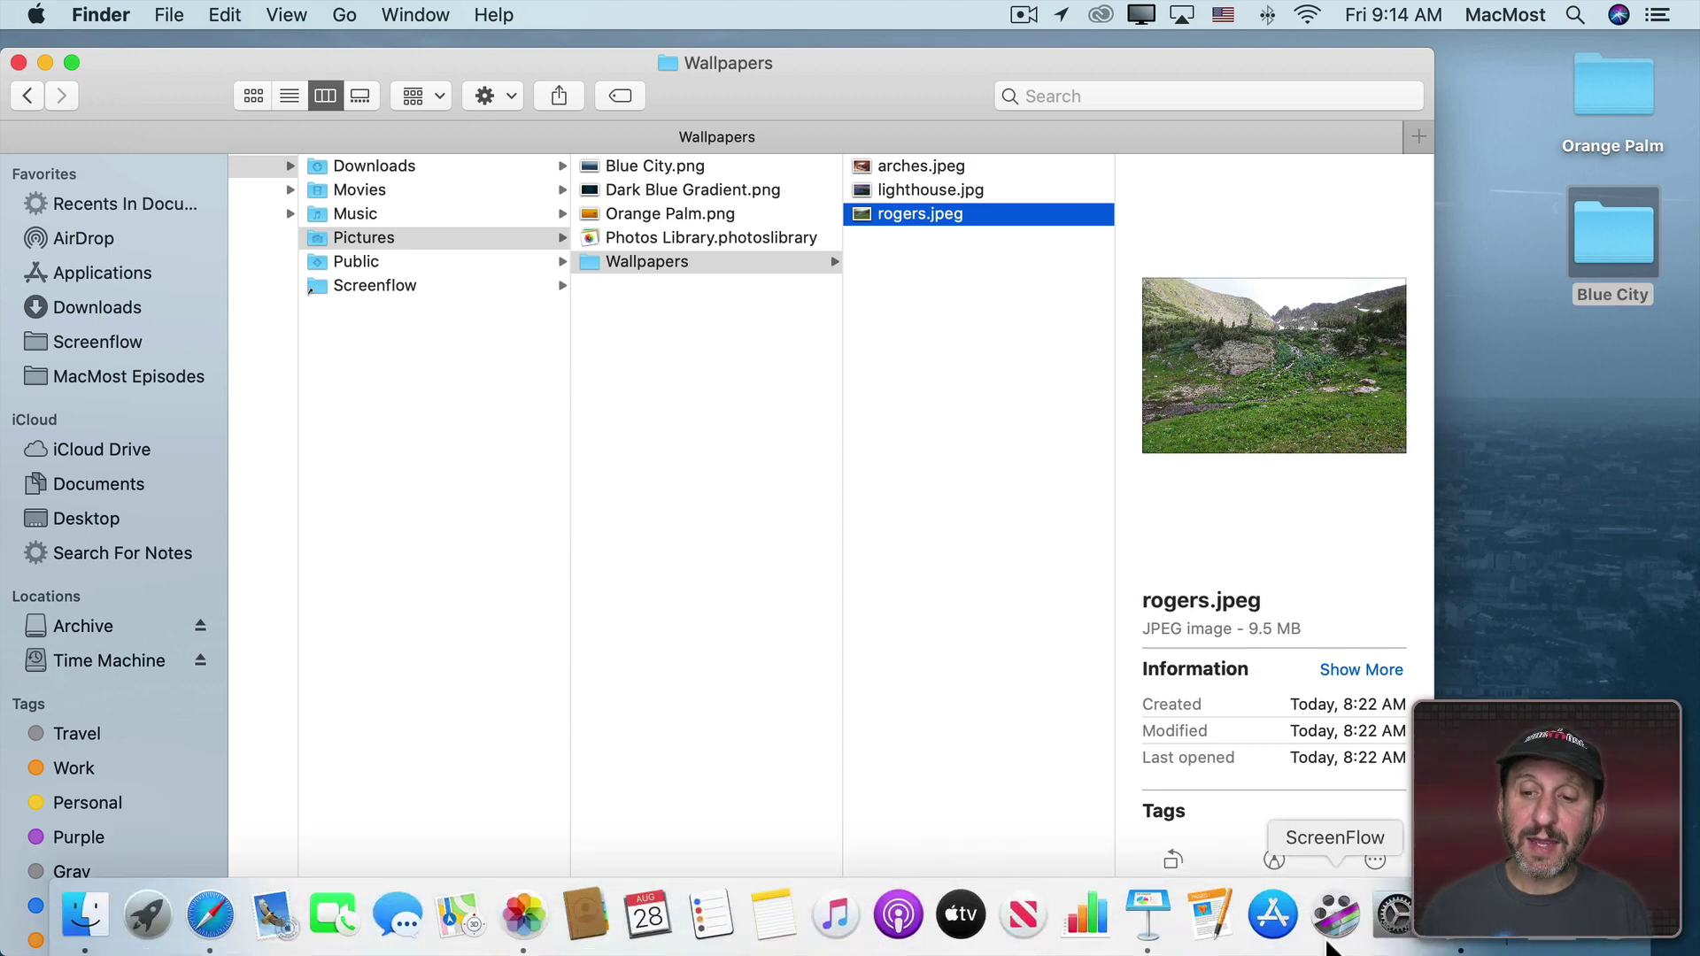
click(1394, 914)
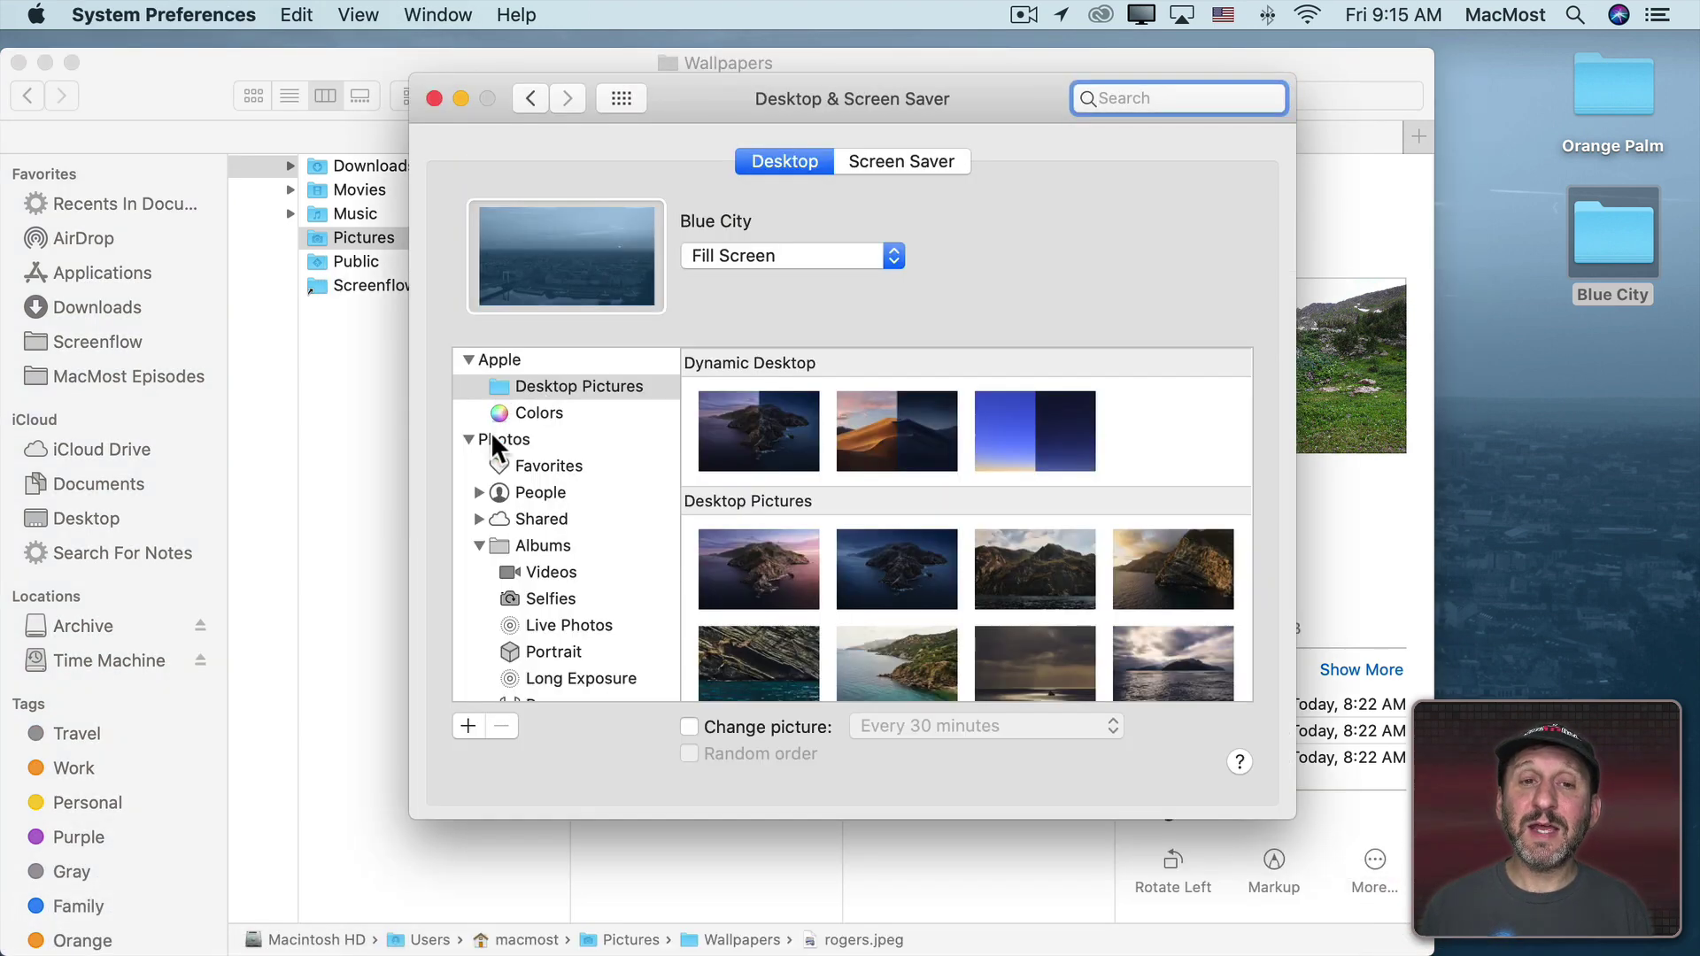
click(468, 439)
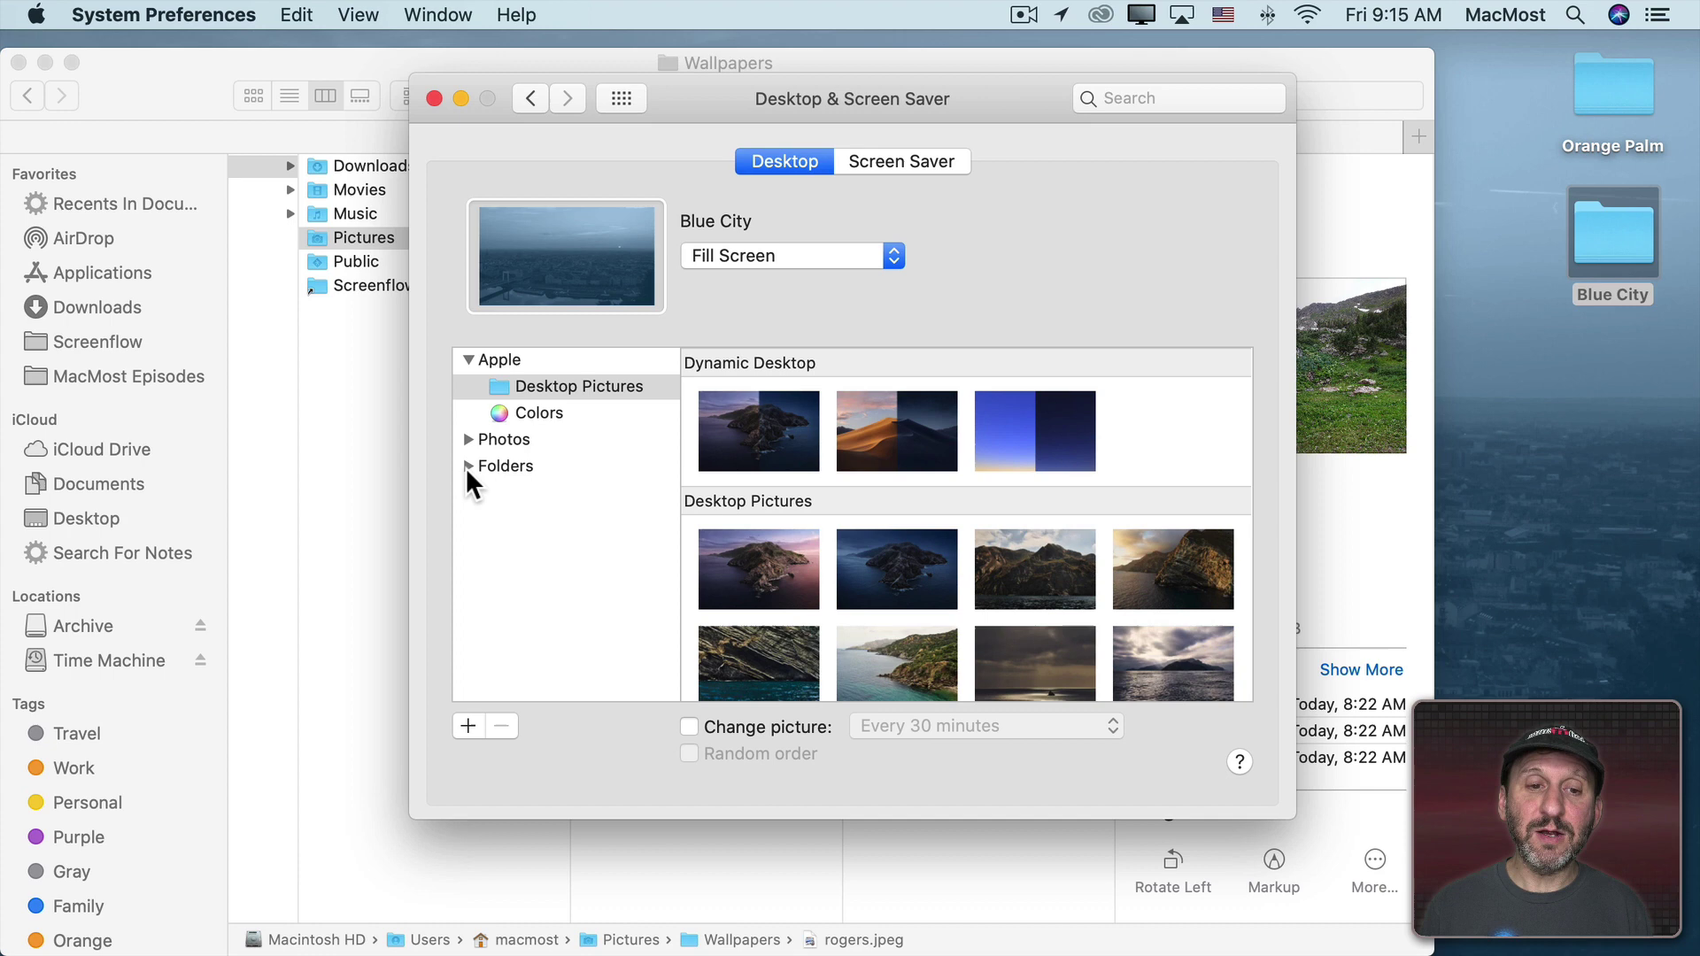
click(467, 466)
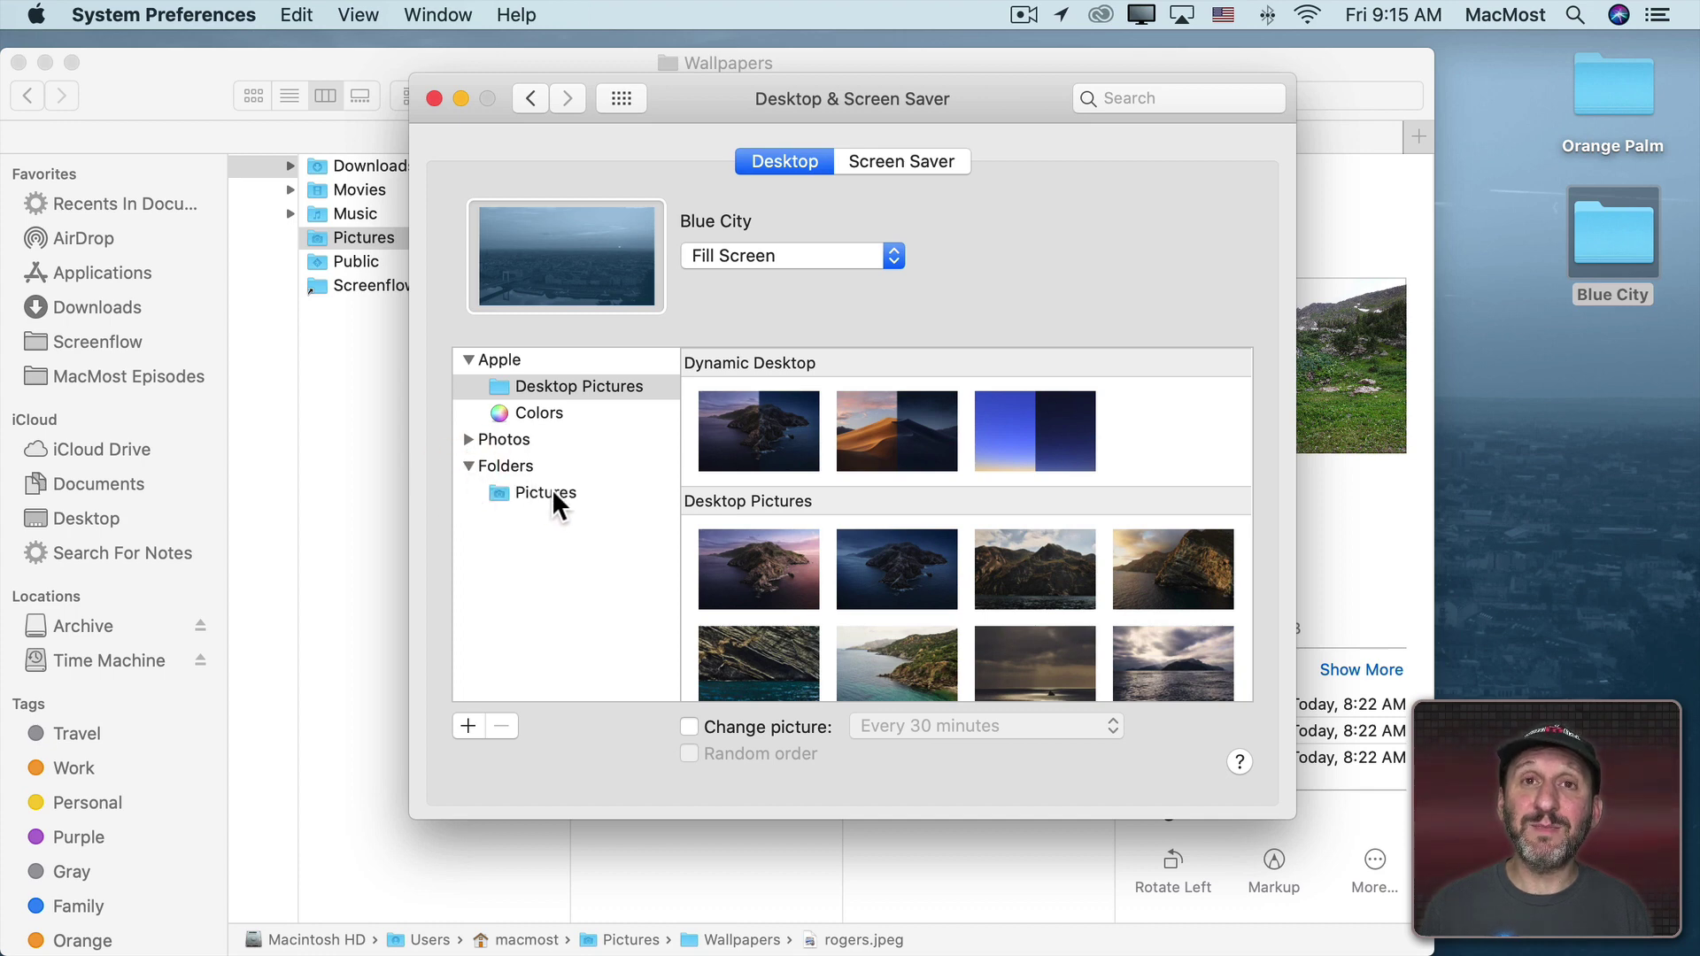
click(466, 727)
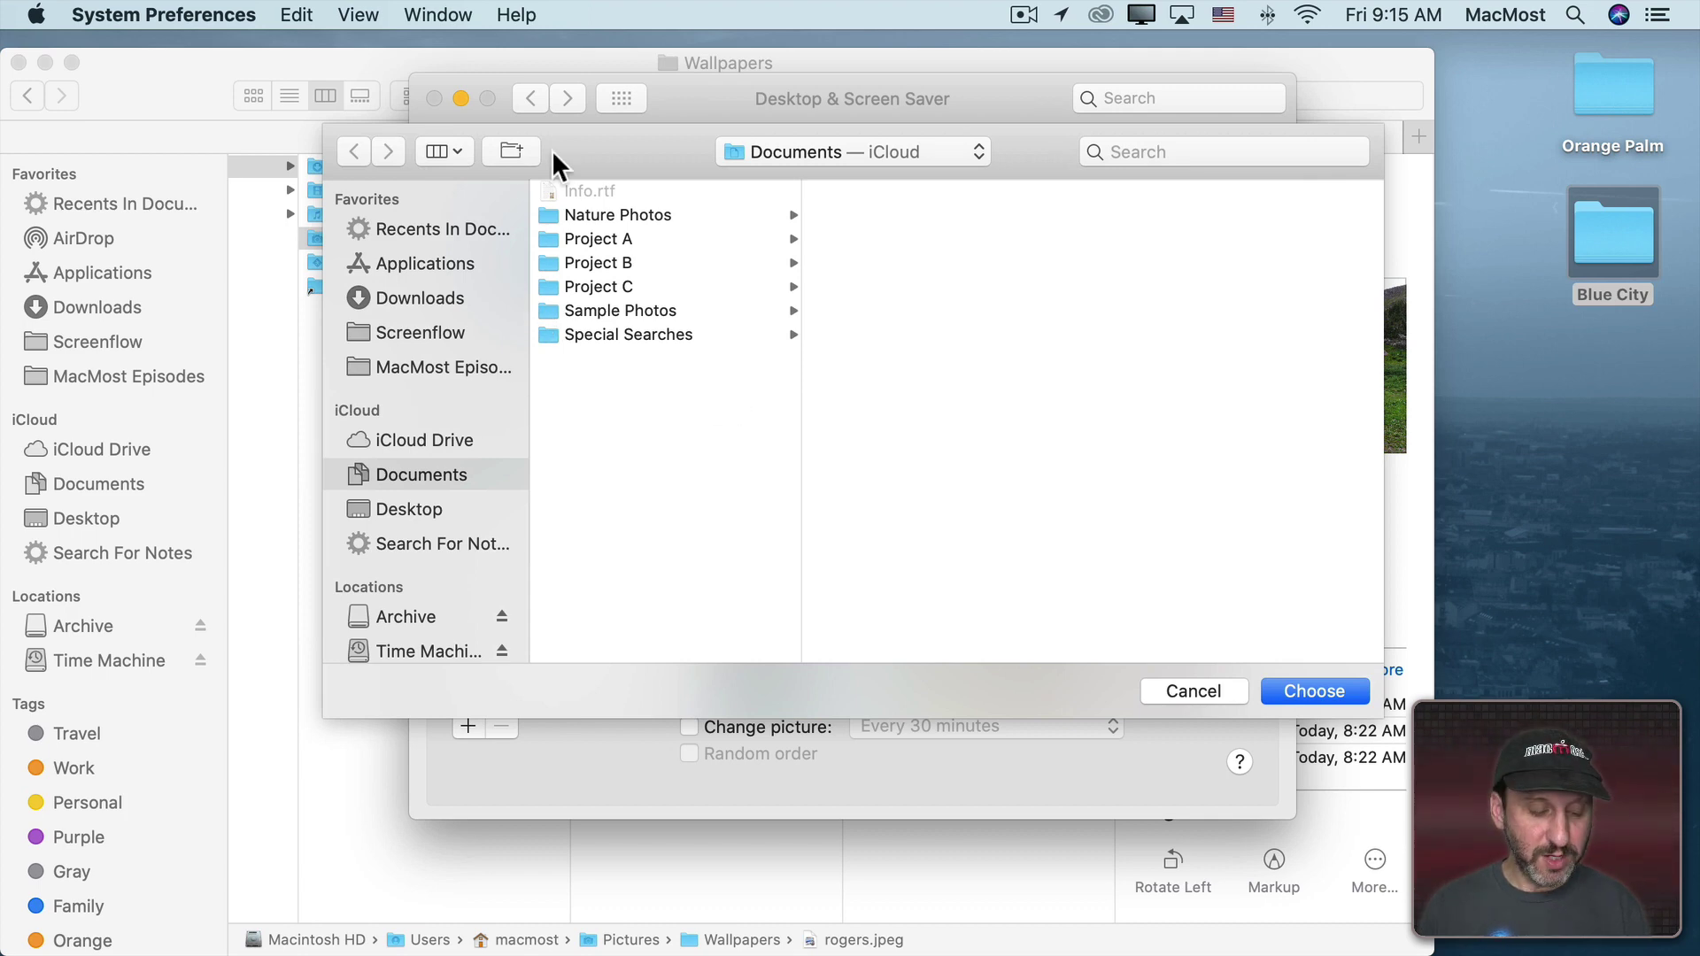
key(shift+super+h)
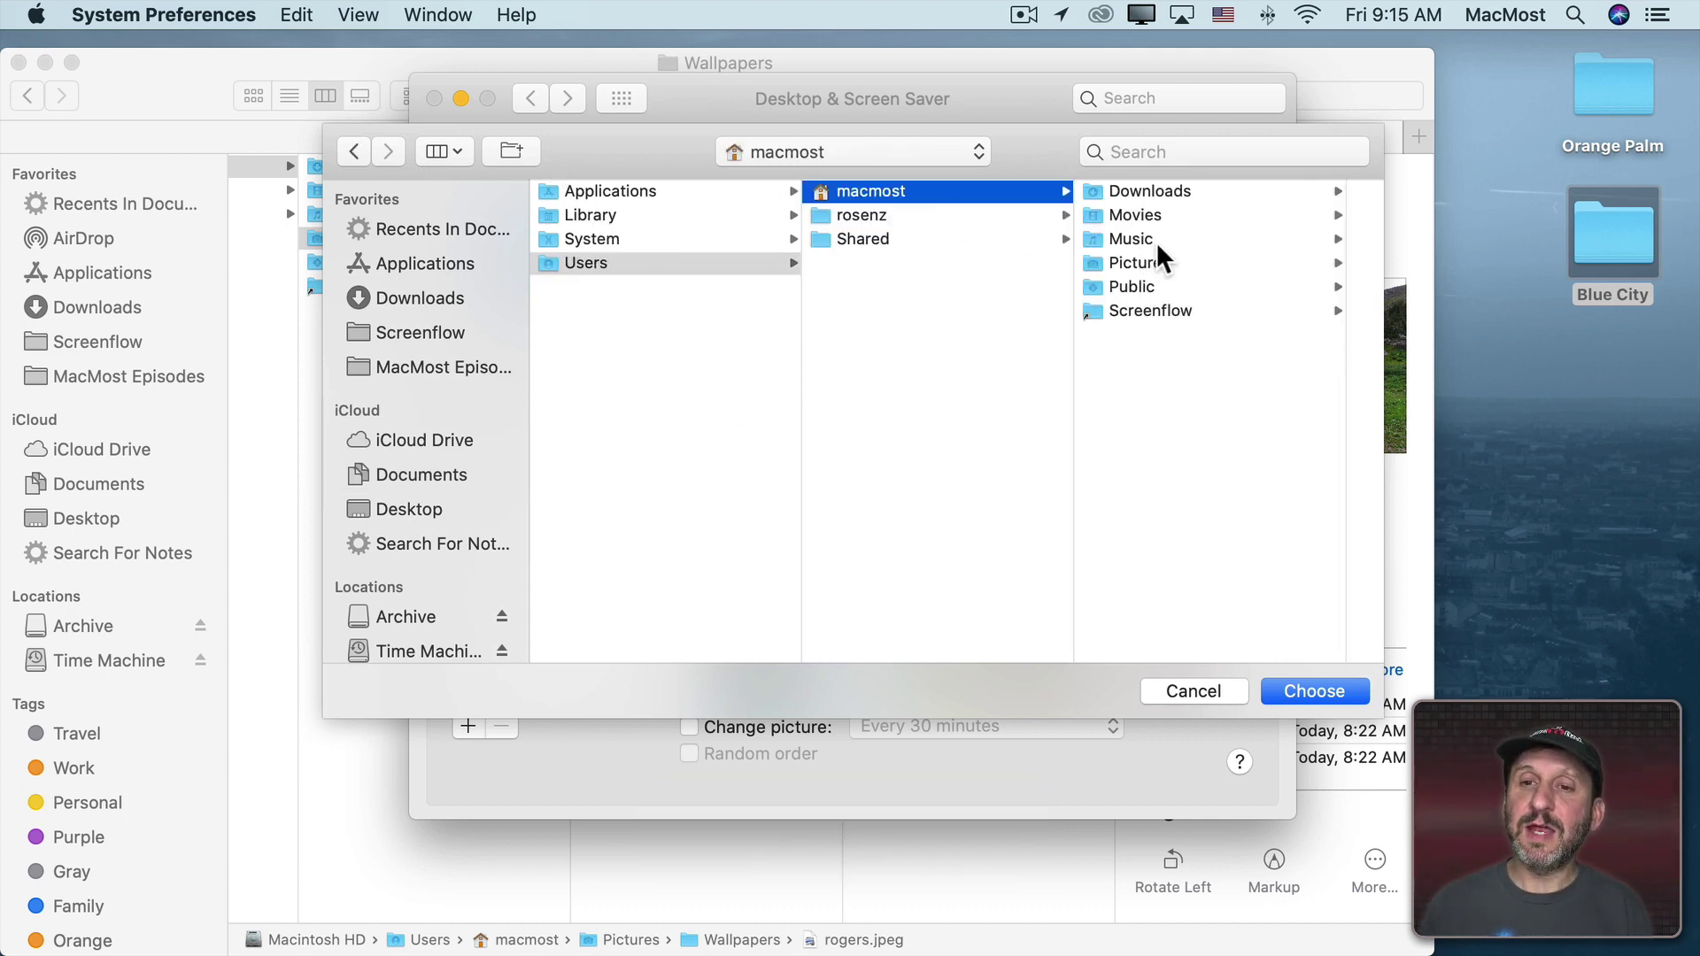
click(1155, 264)
click(1187, 286)
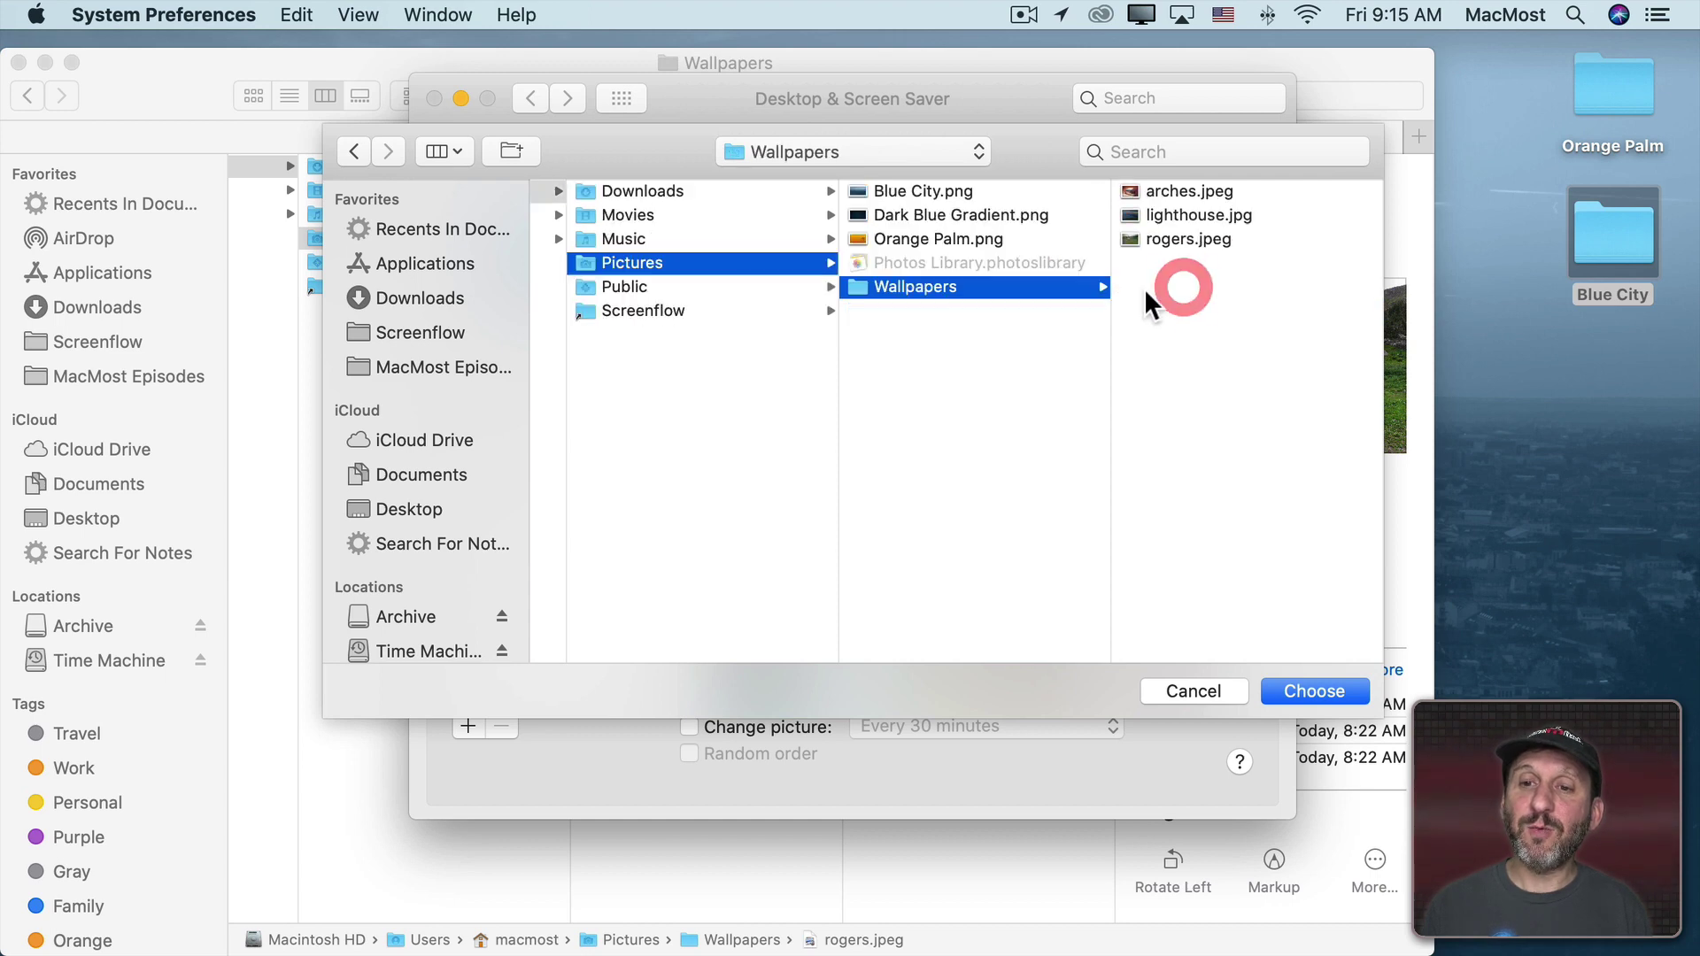
click(1319, 690)
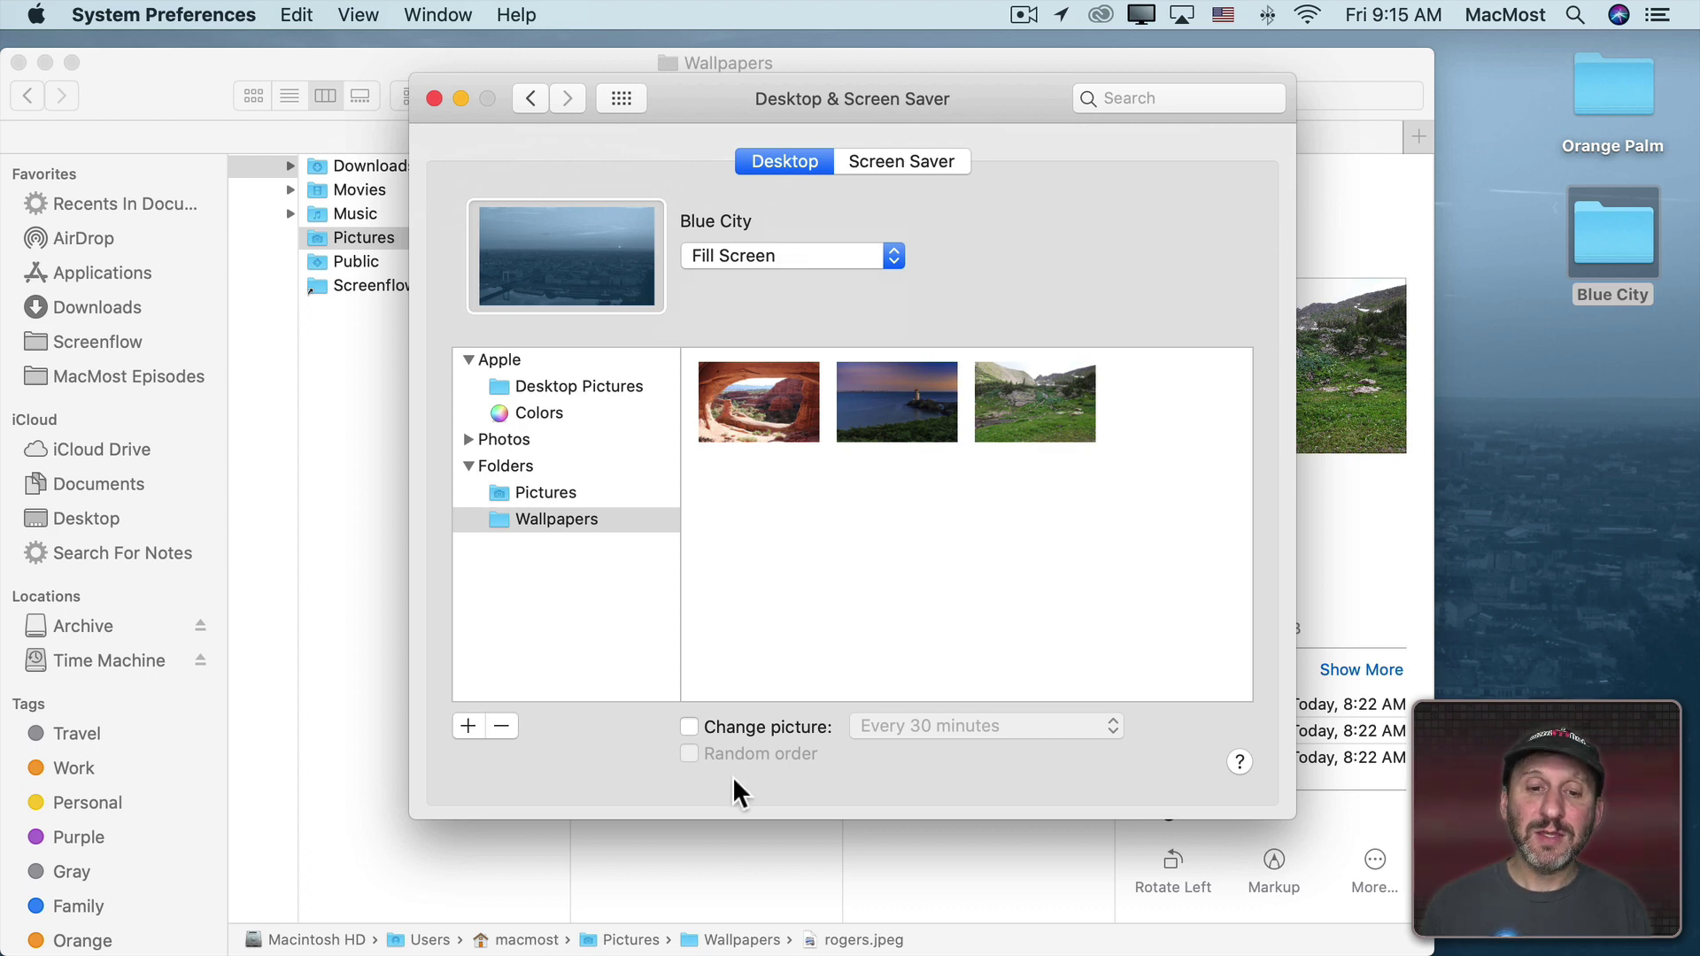
click(756, 727)
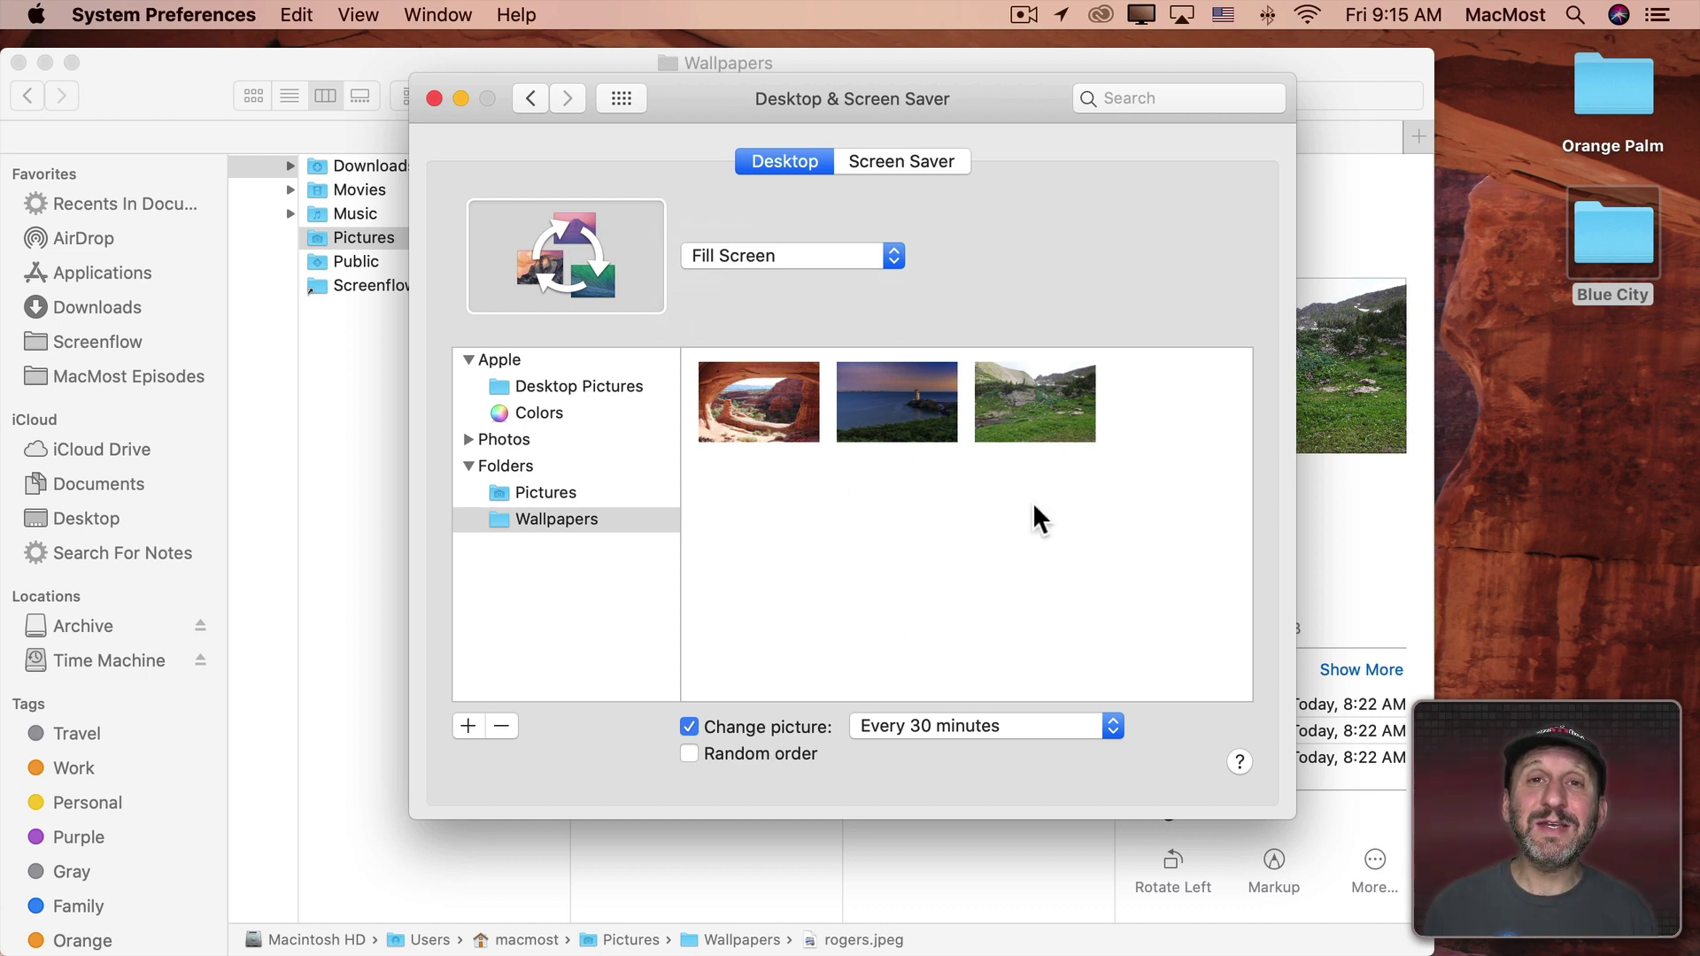
click(937, 726)
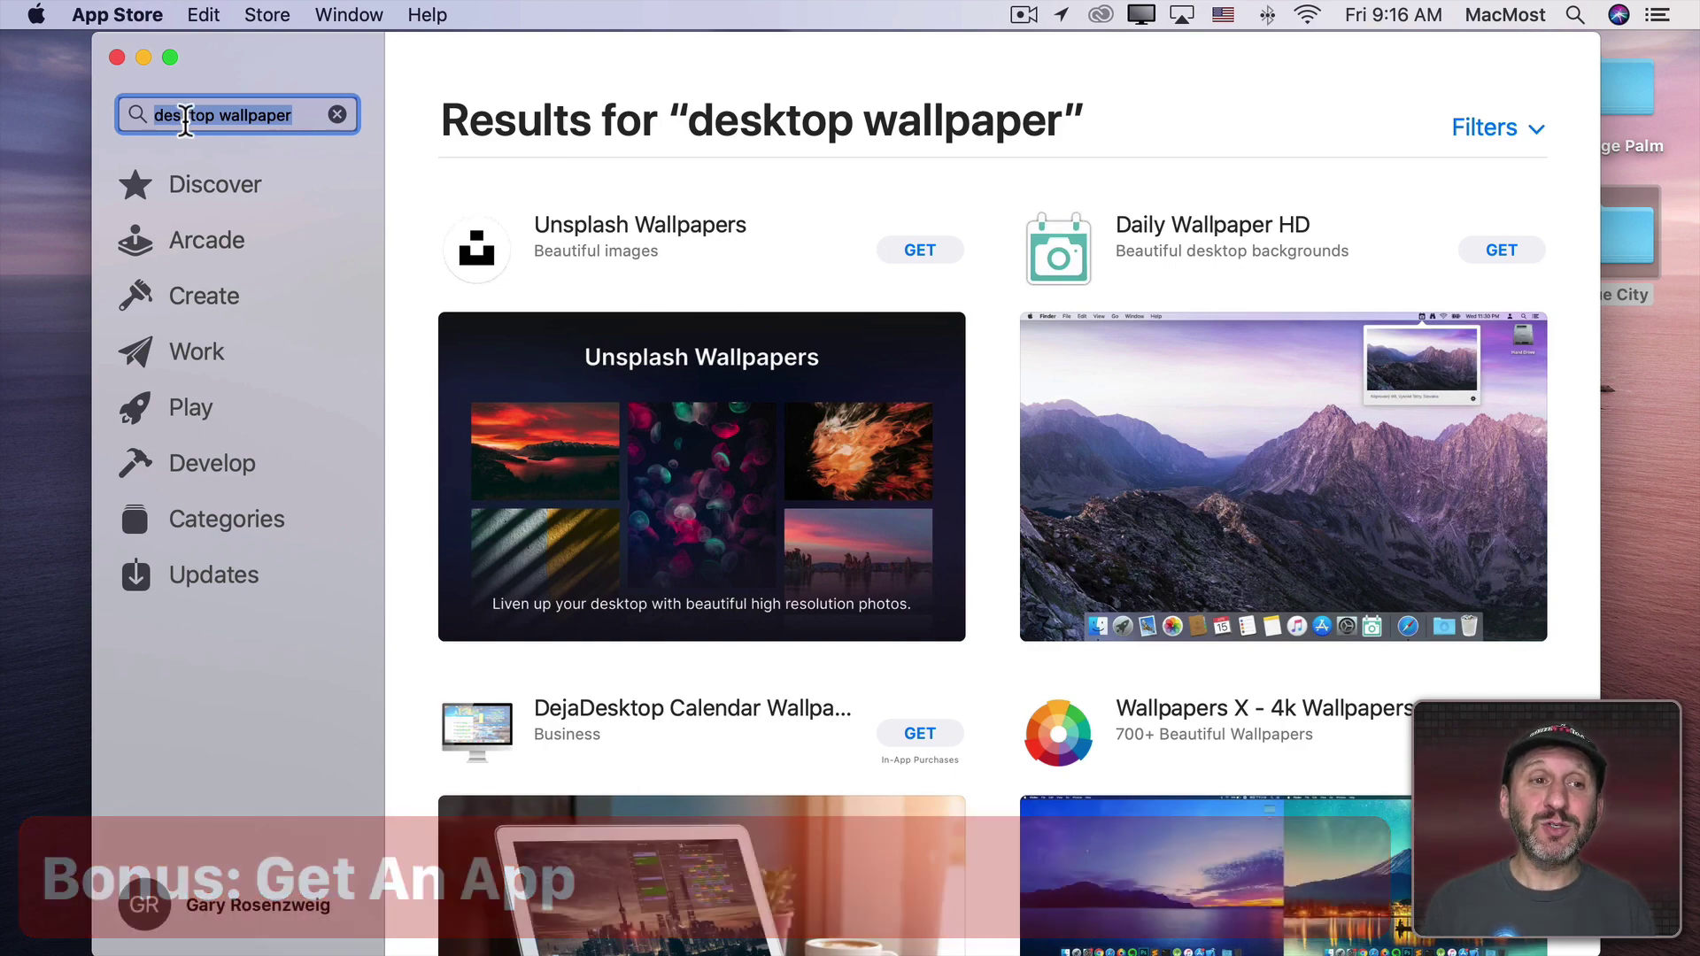
Step: Scroll through the 'desktop wallpaper' results, including Irvue, Living Weather & Wallpaper Pro and Daily Planet
scroll(751, 571, down, 12)
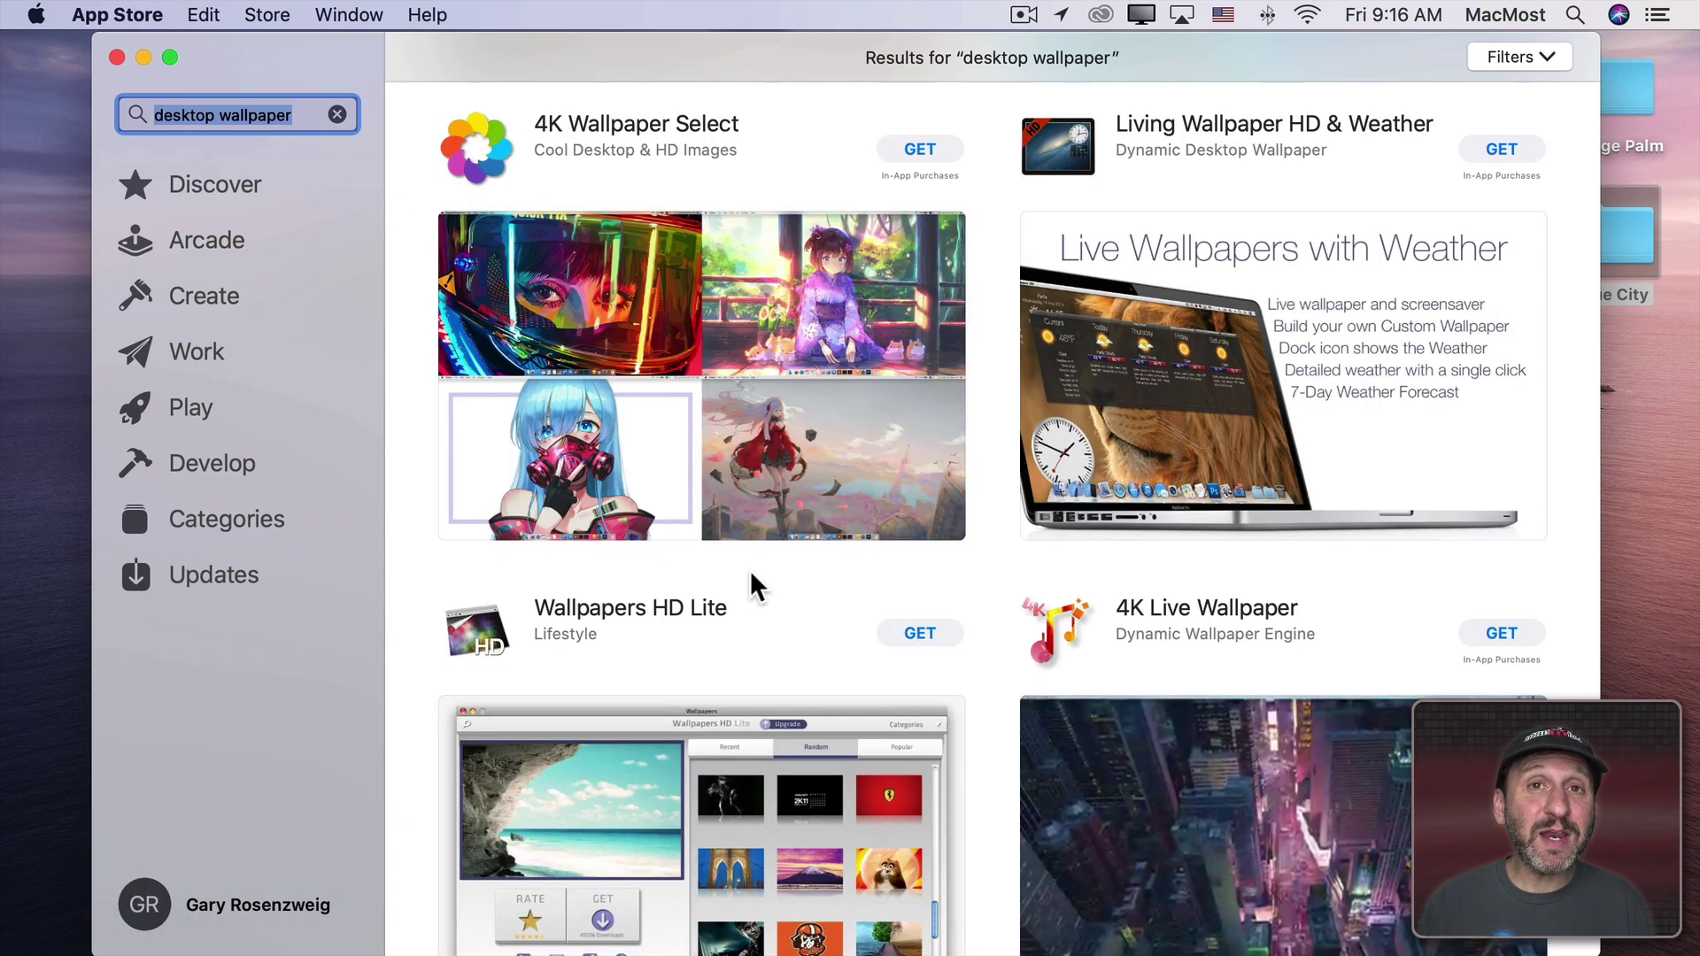
scroll(751, 576, down, 5)
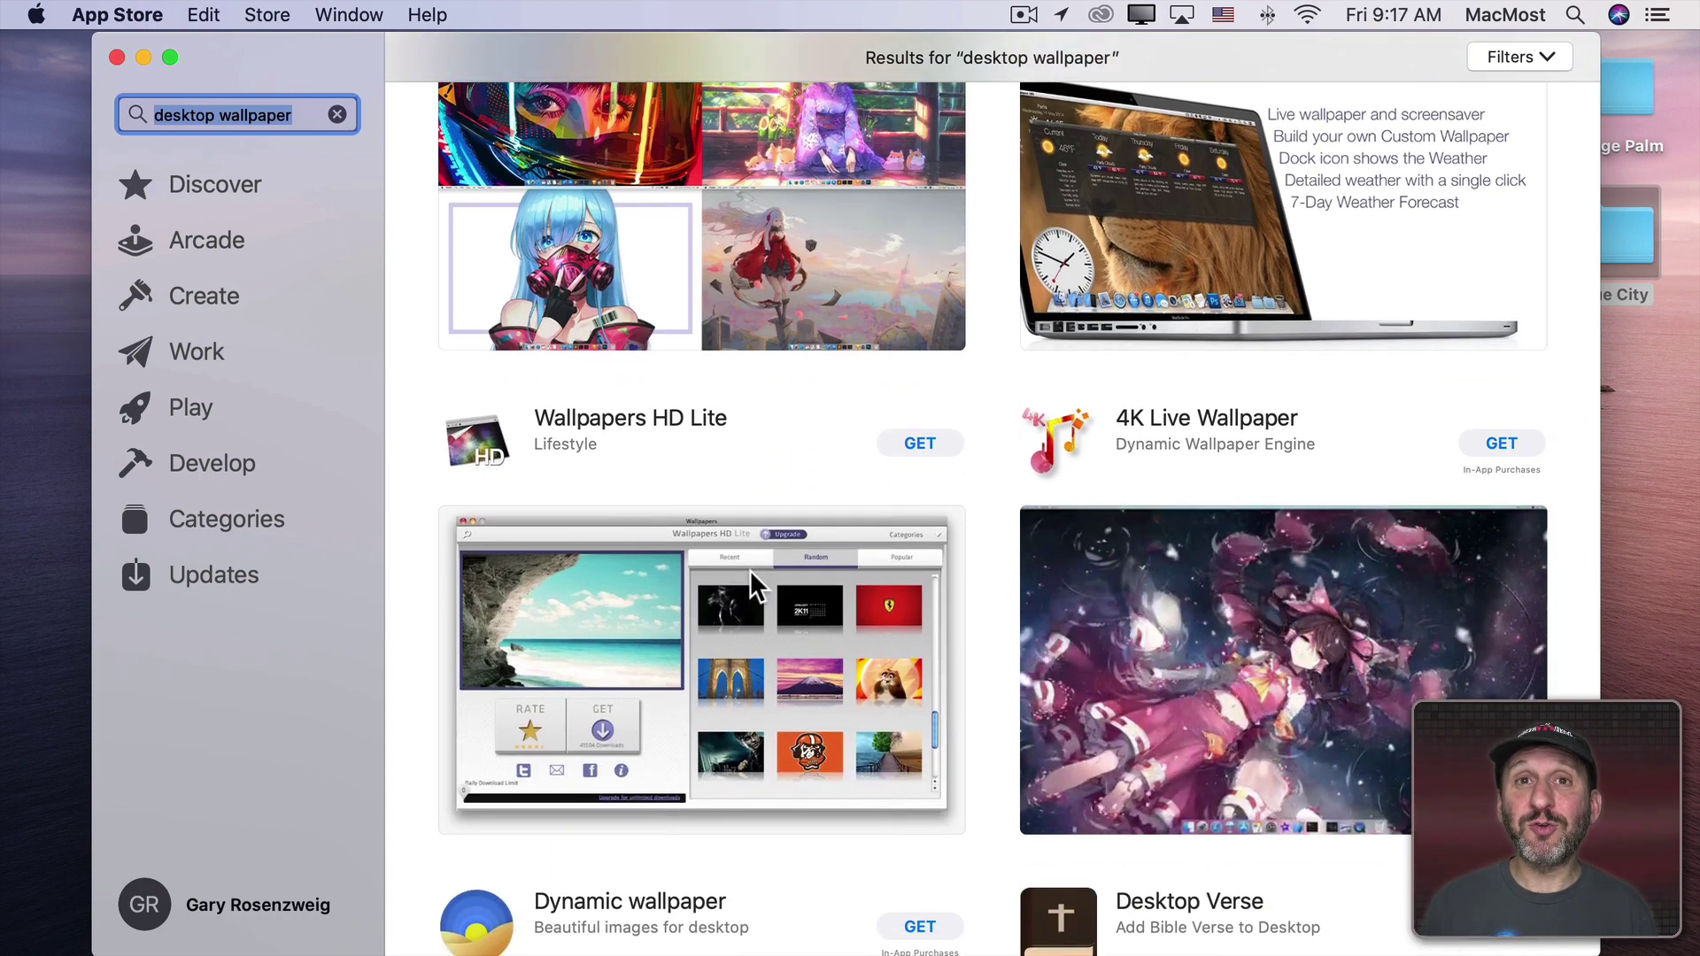
scroll(751, 576, down, 4)
scroll(751, 572, down, 10)
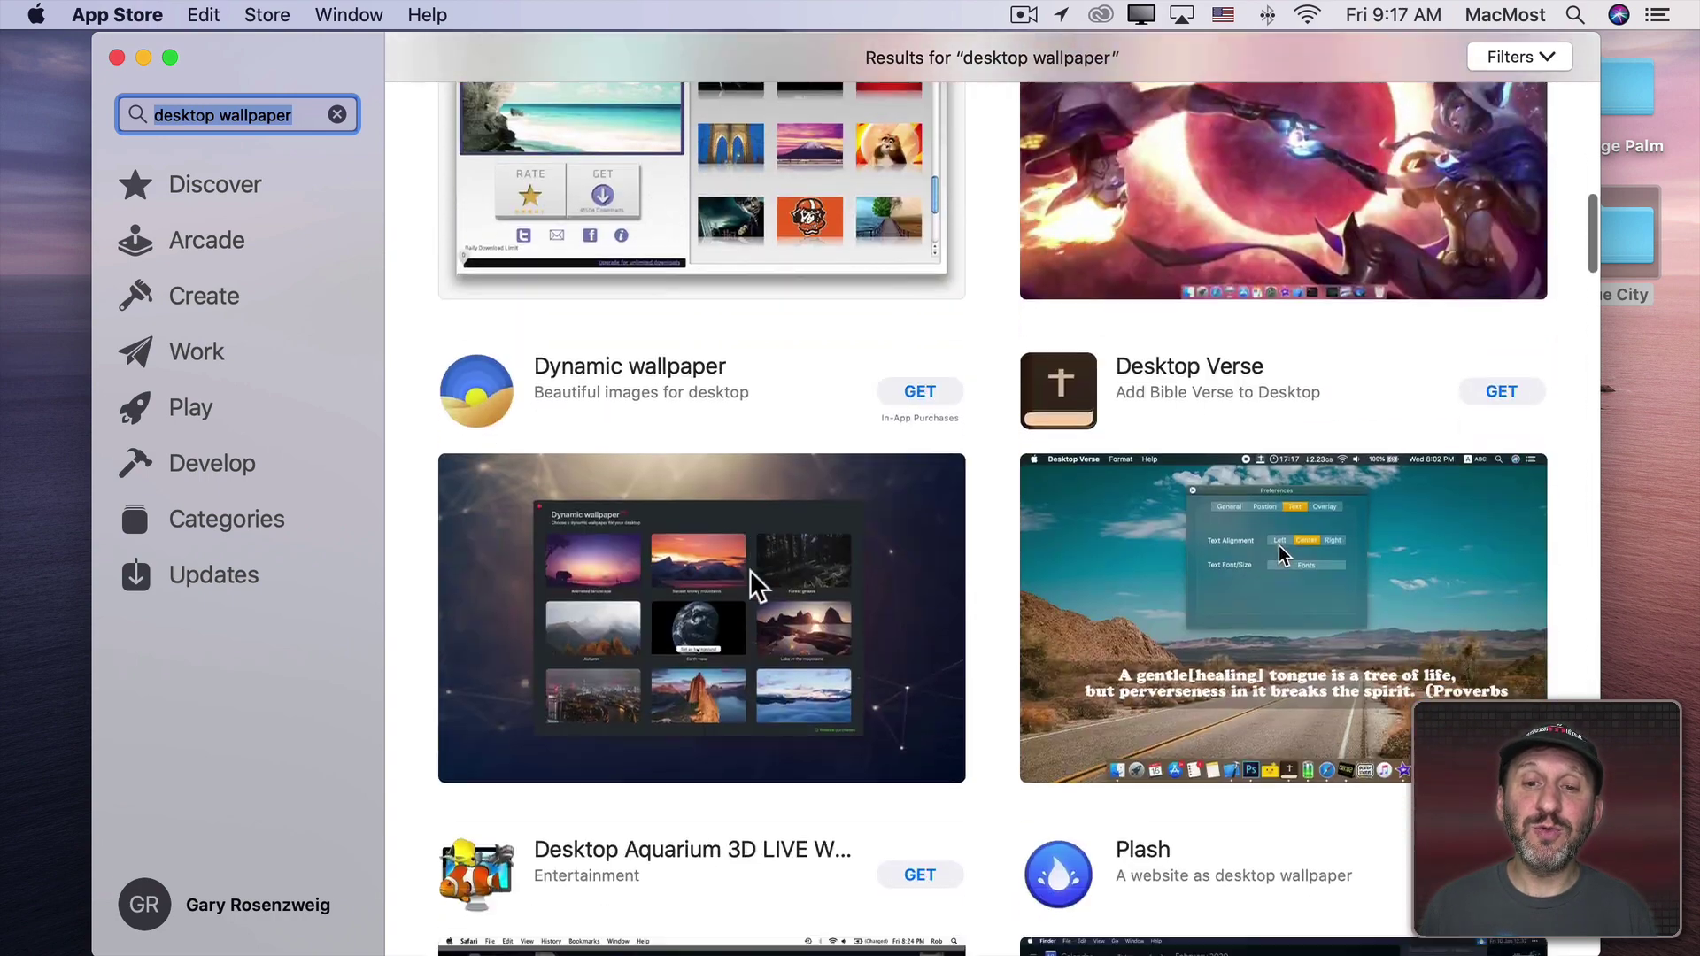
scroll(750, 571, down, 12)
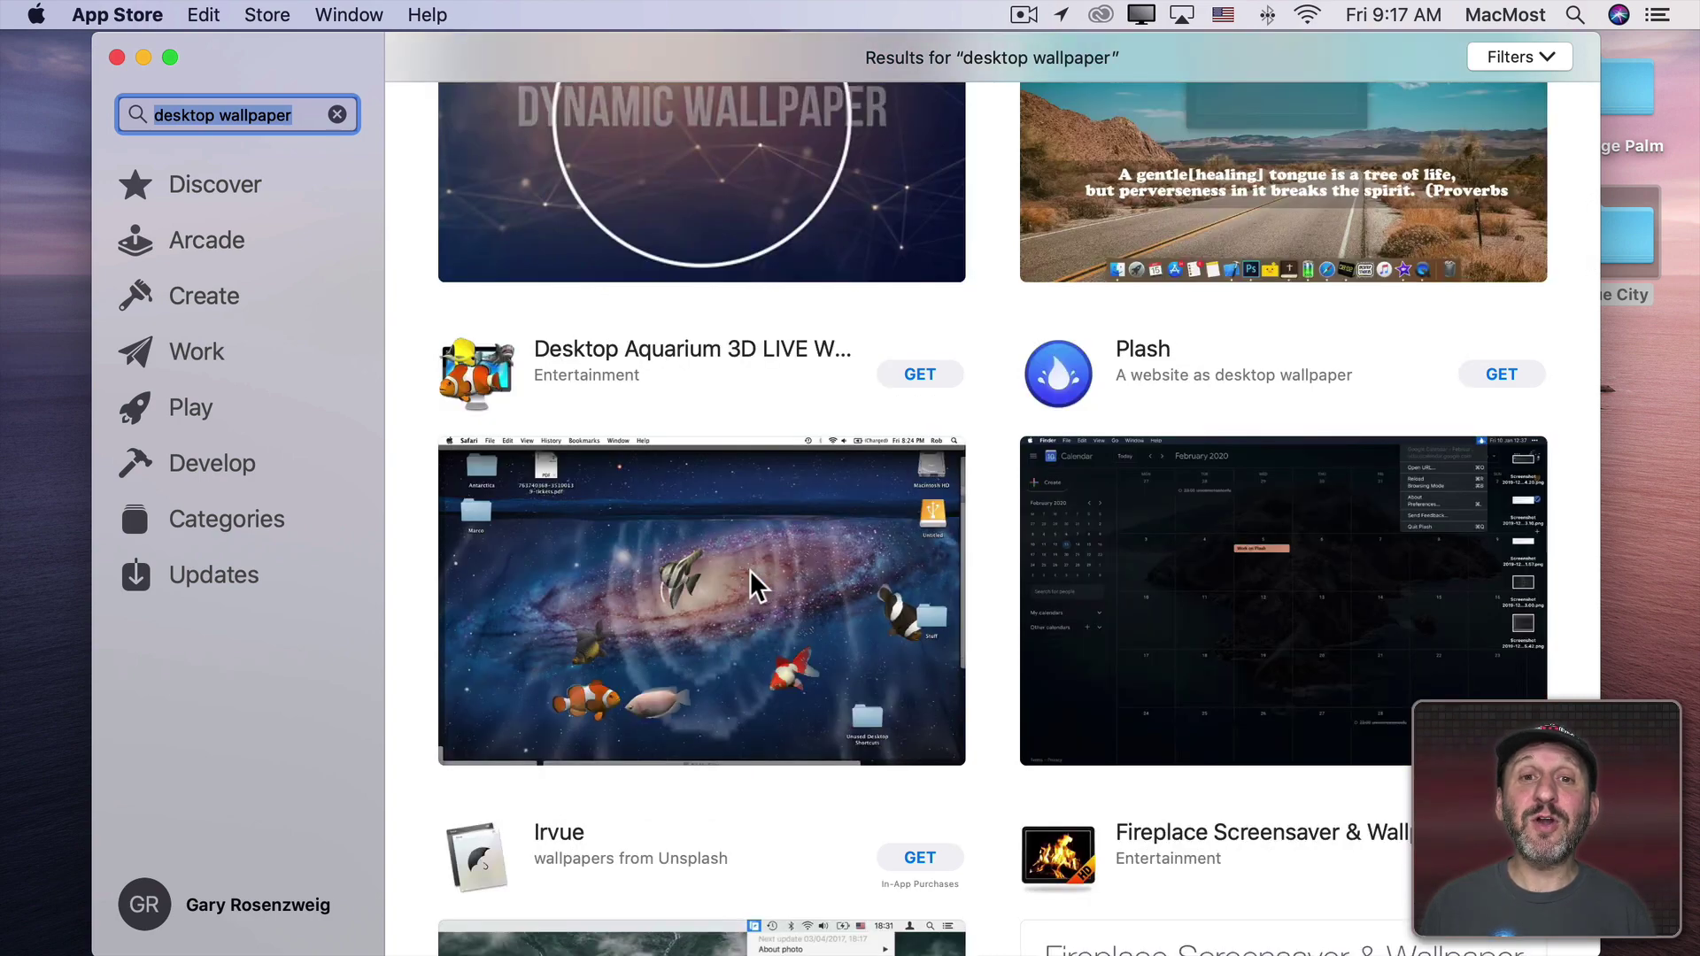
scroll(751, 571, down, 3)
scroll(751, 570, down, 10)
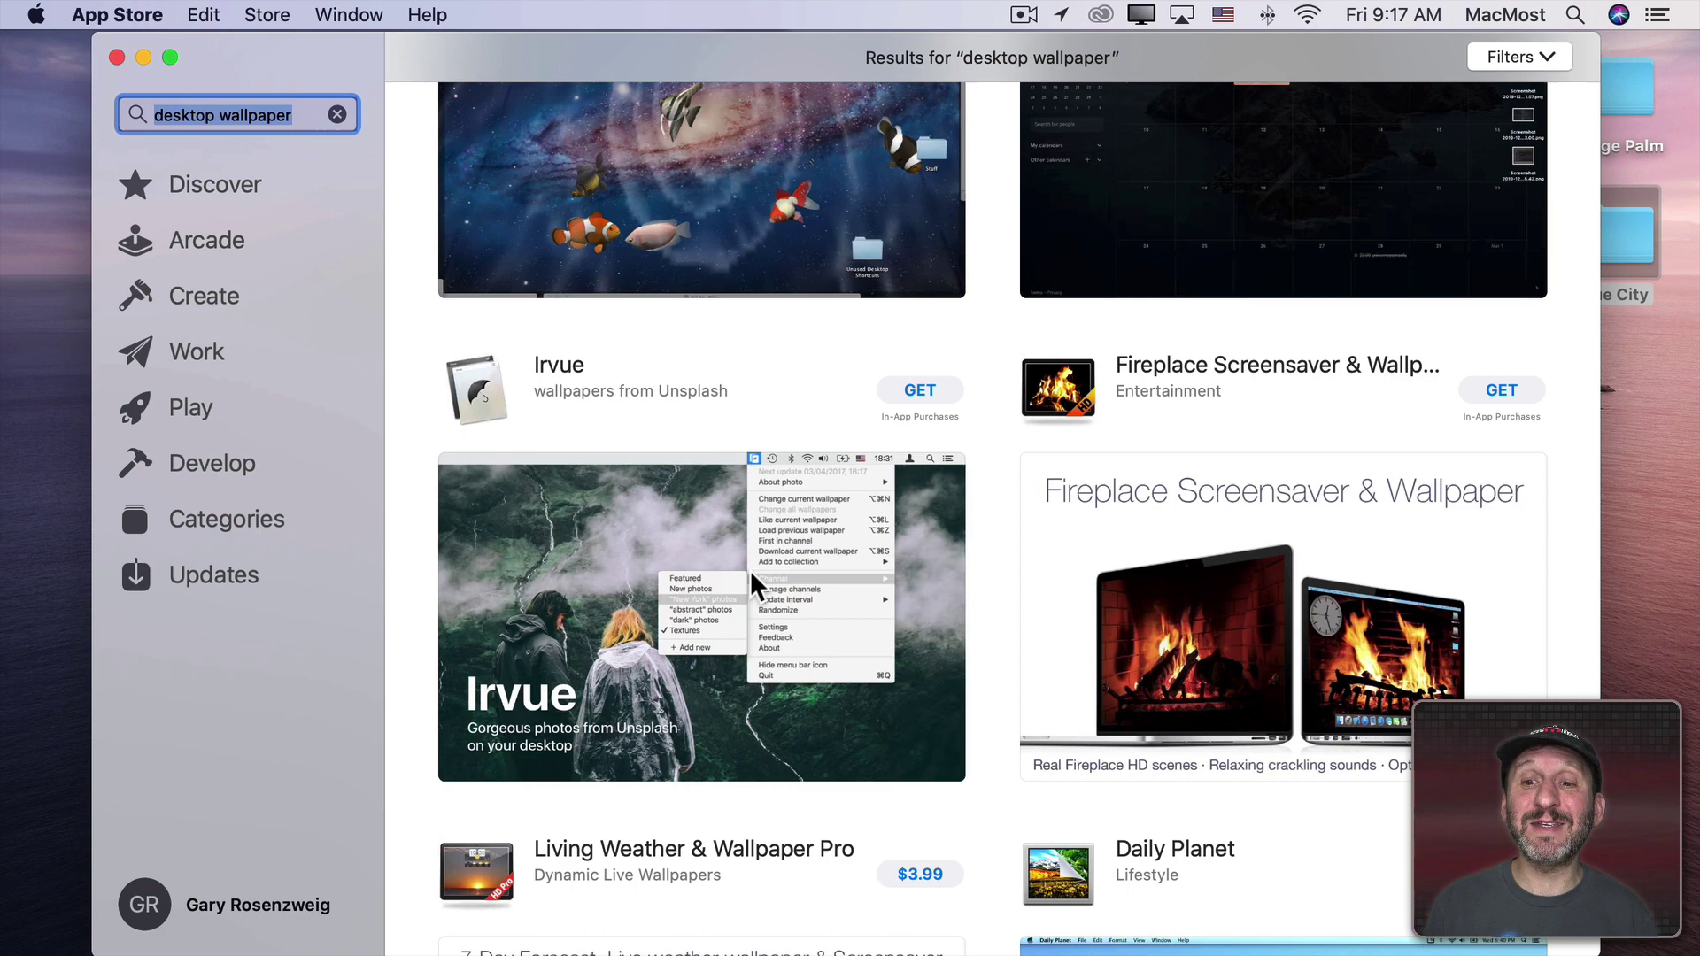
scroll(756, 675, down, 11)
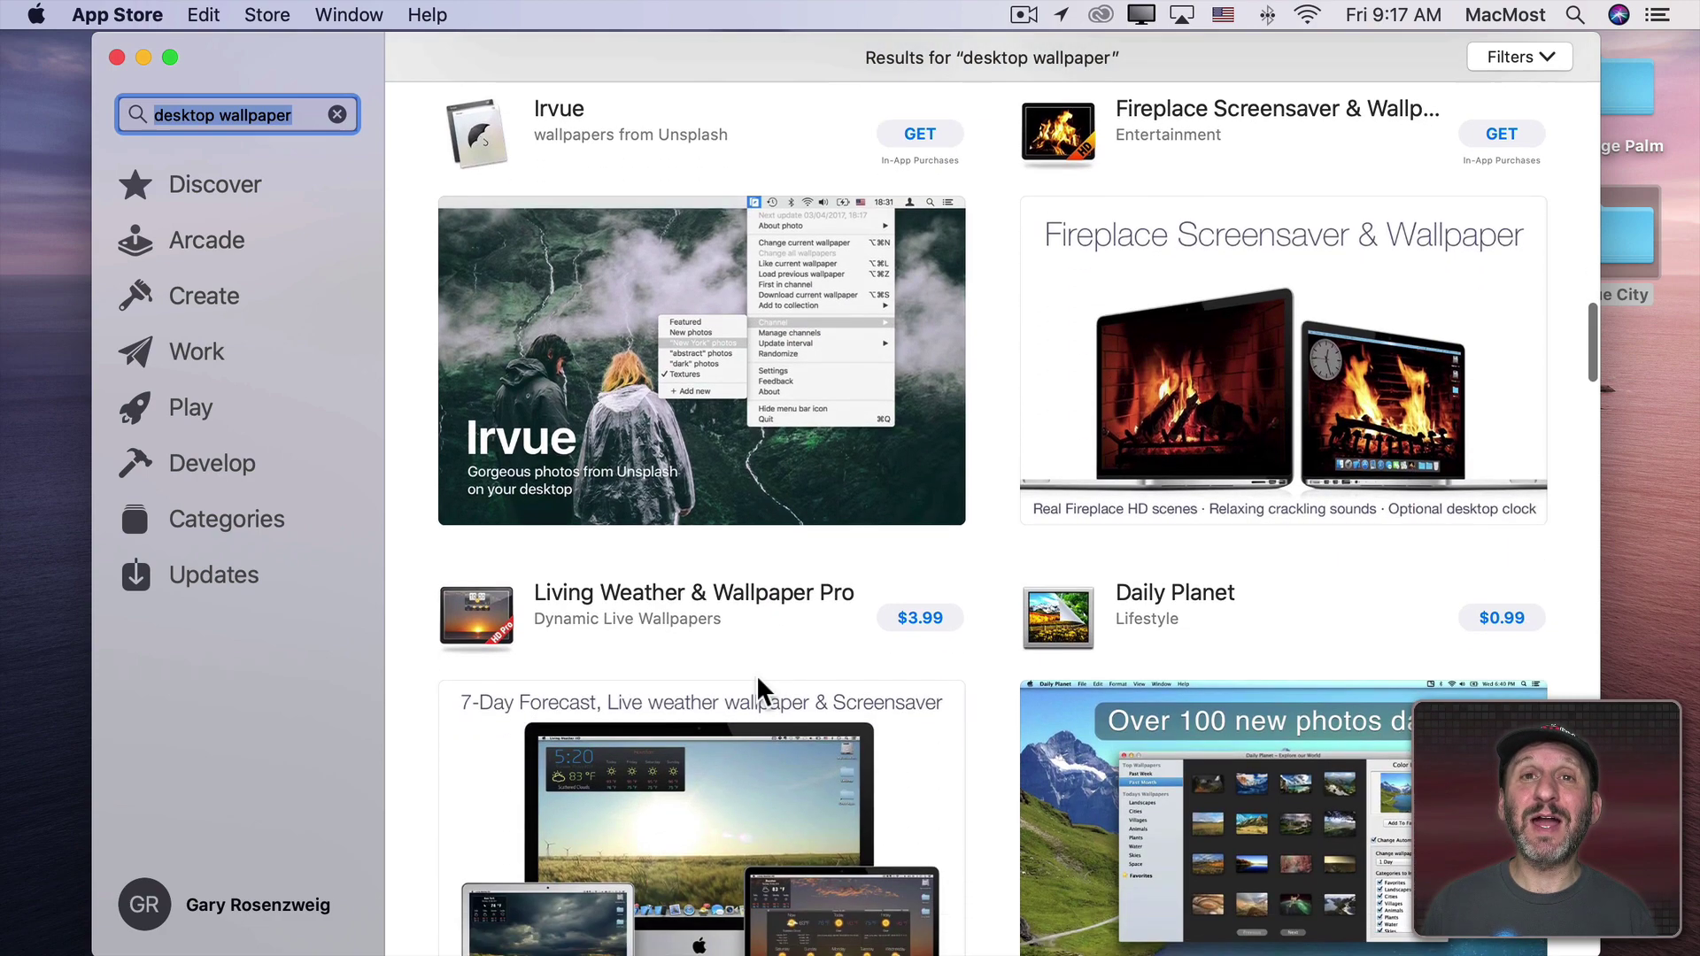